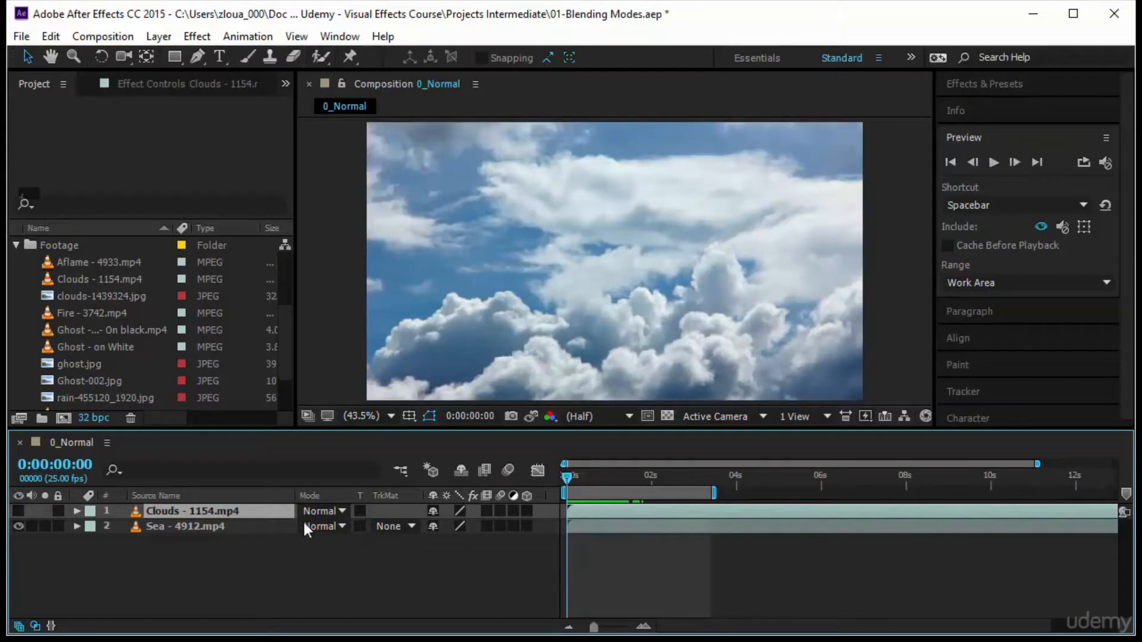
Play the 0_Normal composition preview and toggle the timeline's blending-mode columns off and back on
click(992, 162)
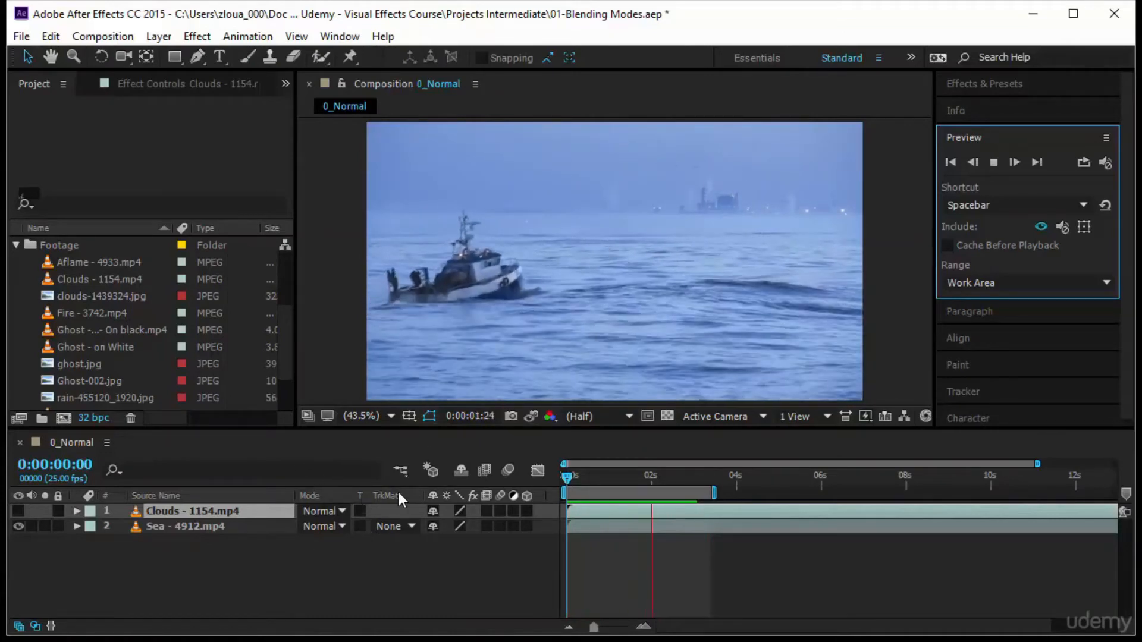
click(36, 626)
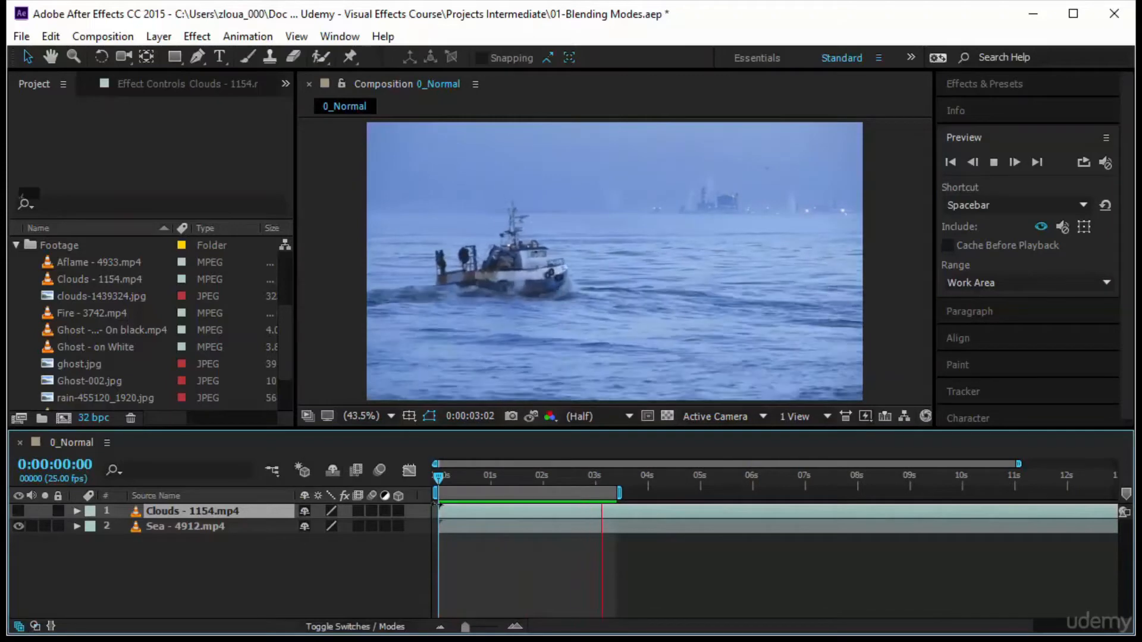
click(36, 626)
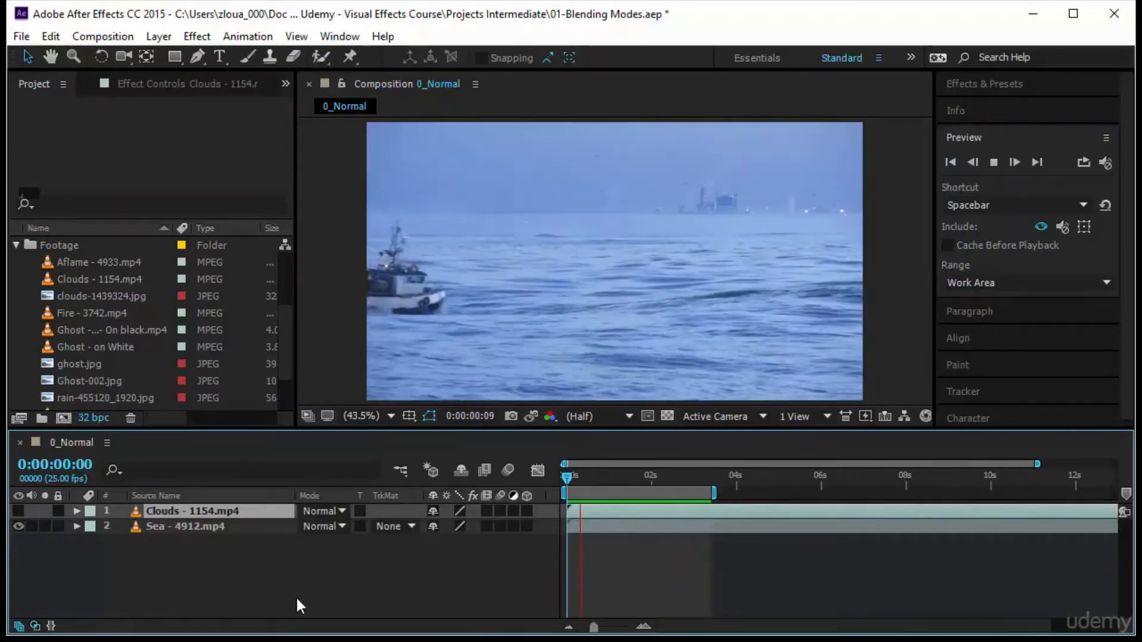
click(36, 627)
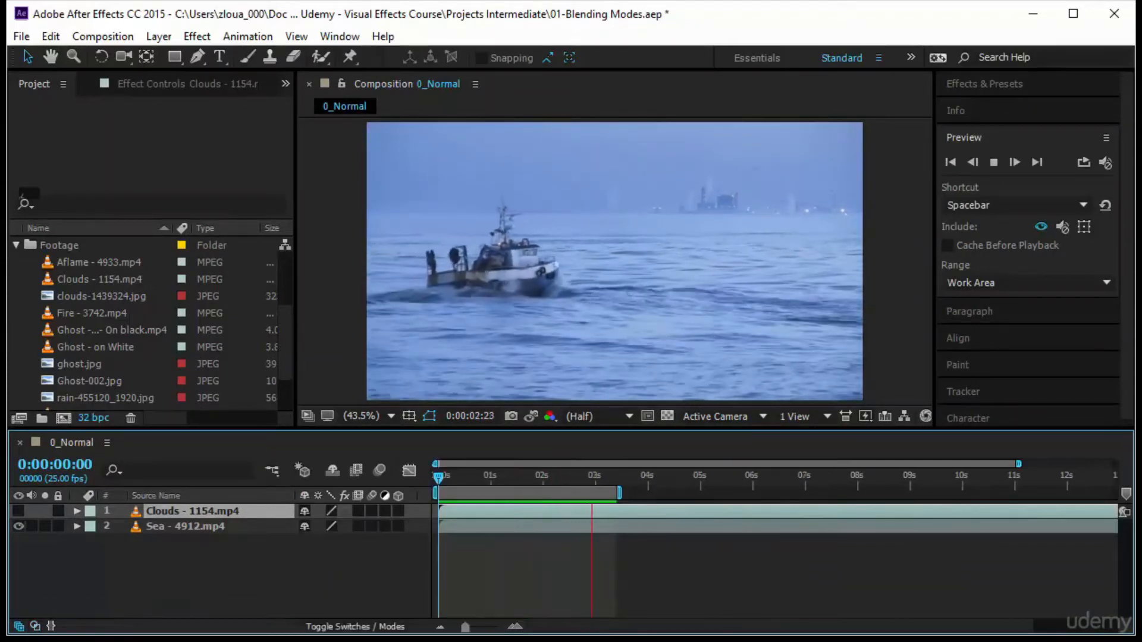
click(36, 626)
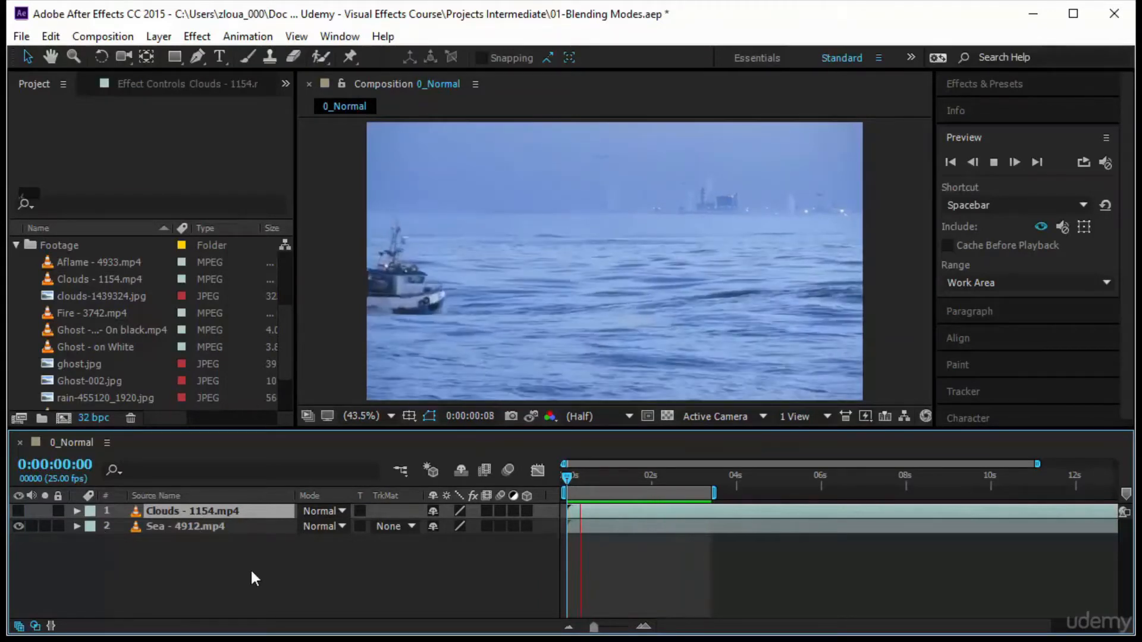
Make the Clouds - 1154.mp4 layer visible and set its blending mode to Multiply
click(17, 514)
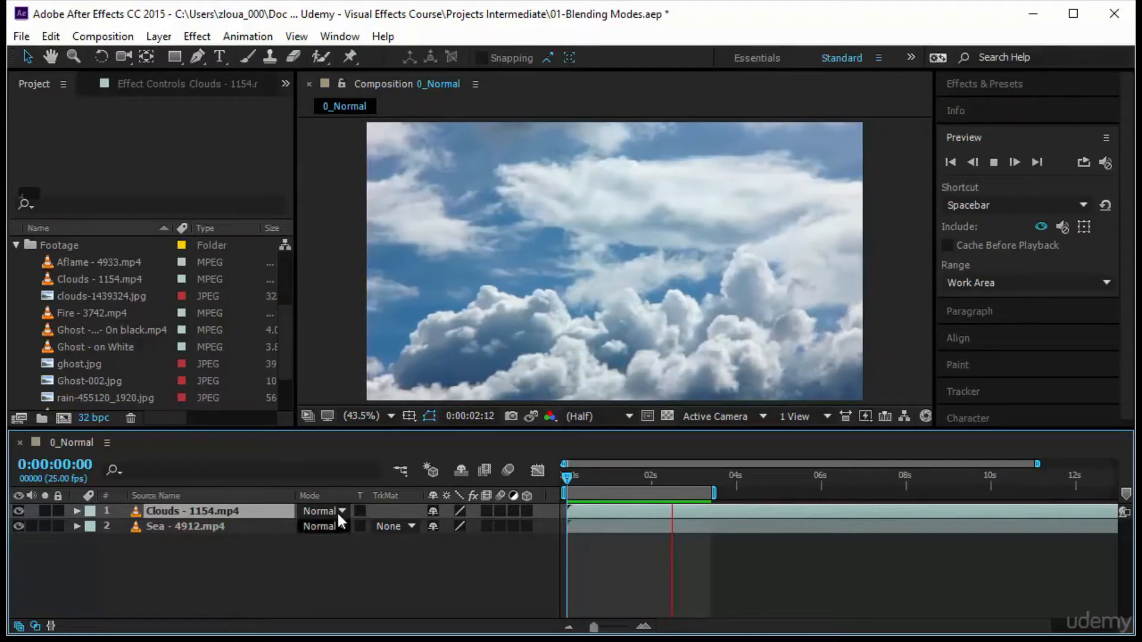
click(320, 511)
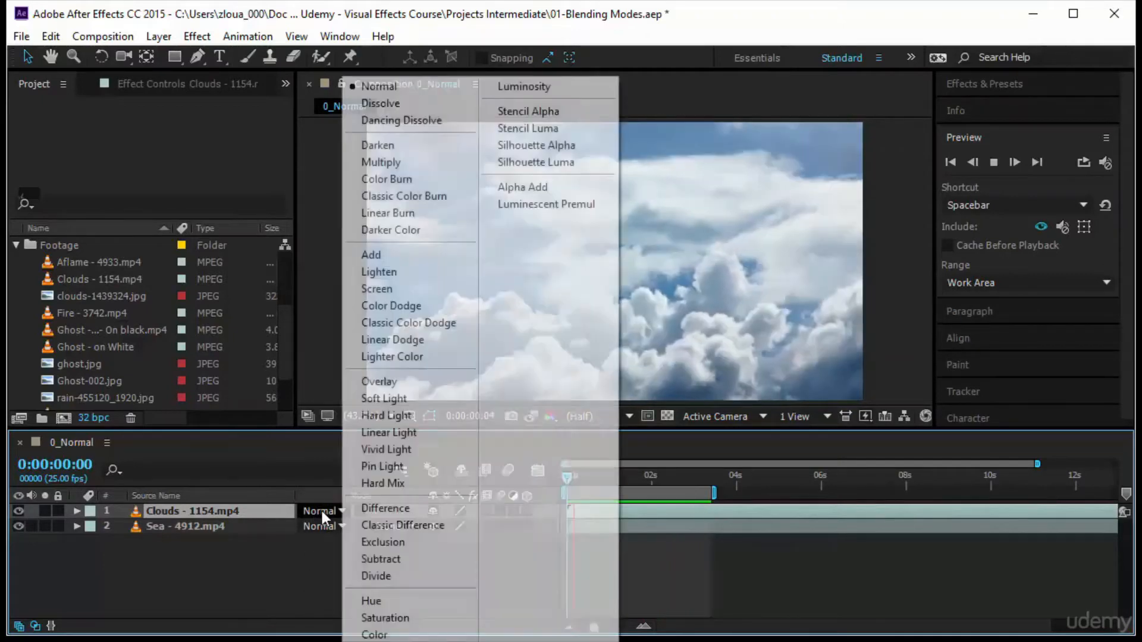
click(441, 169)
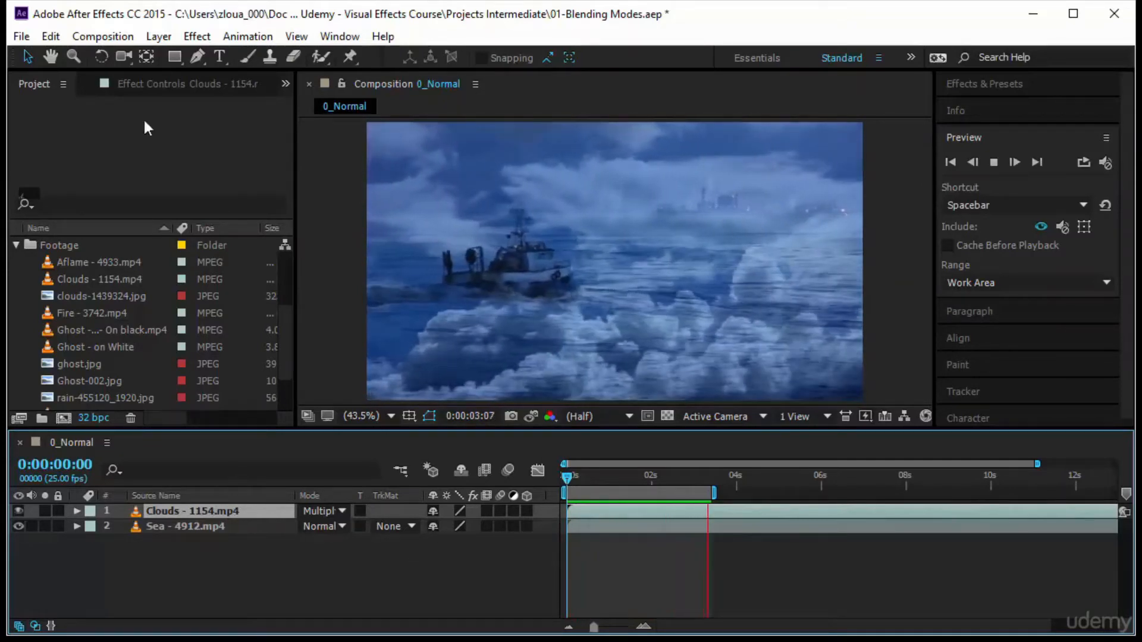
Draw a solid blue rectangle as a new shape layer over the upper-right area of the sky
click(175, 57)
click(638, 180)
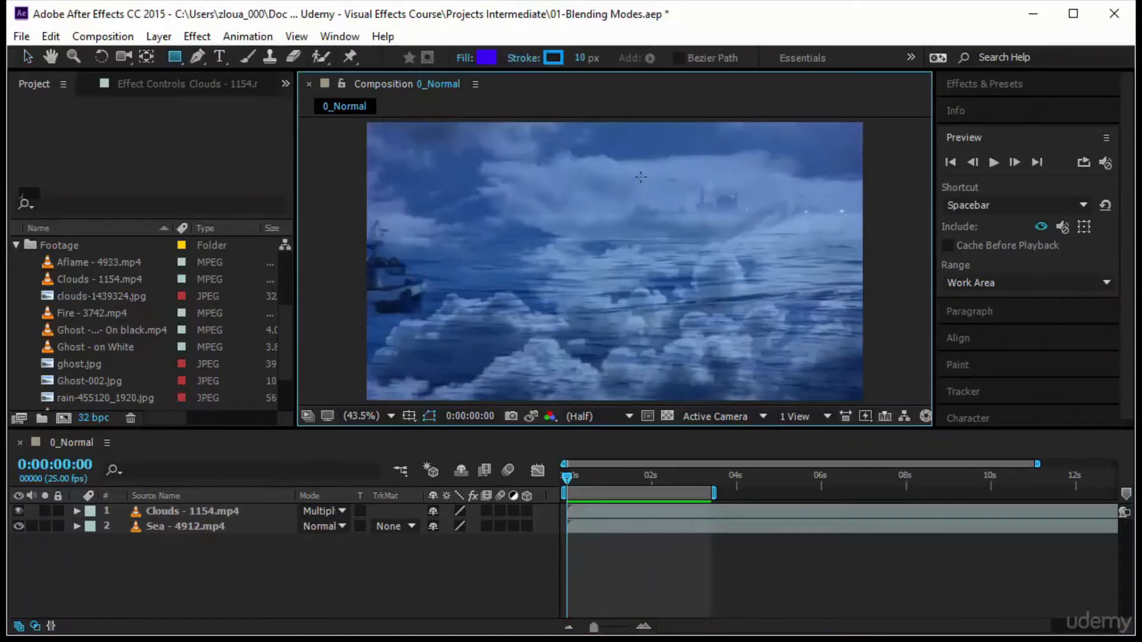
drag(797, 259, 647, 168)
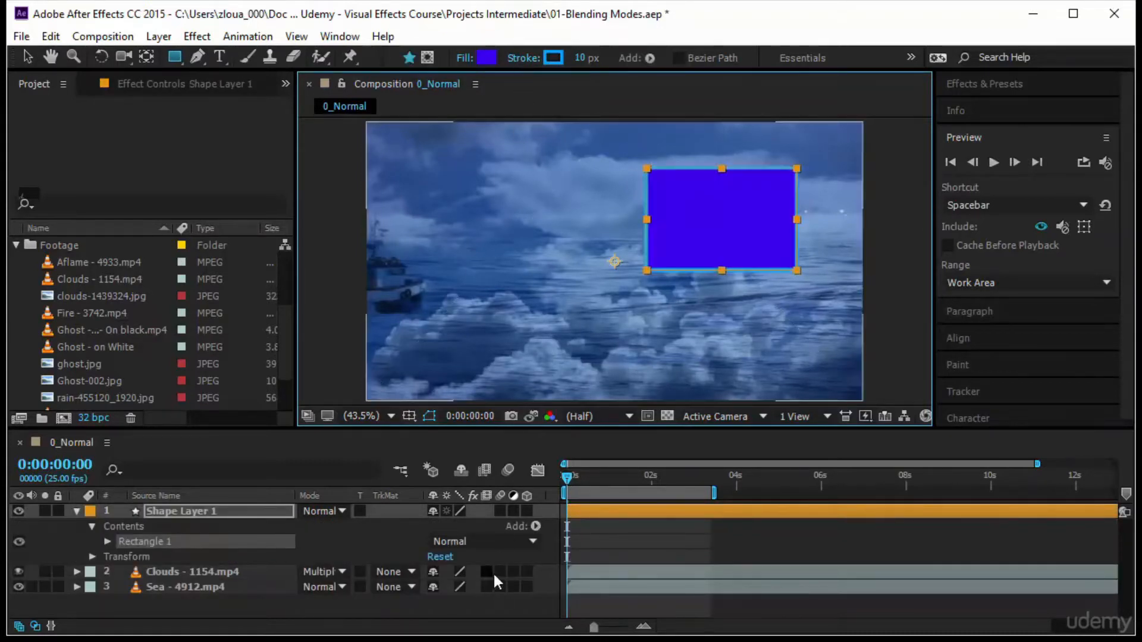
Place the rectangle's shape layer between the Clouds and Sea layers and delete it after comparing the blend
click(74, 511)
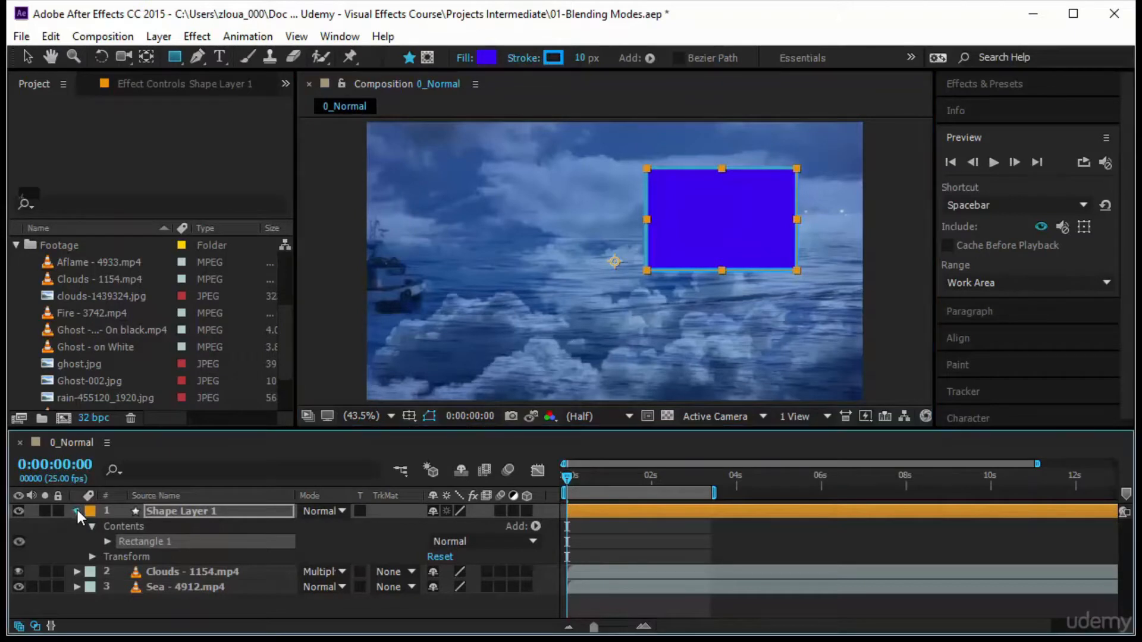
click(262, 511)
drag(261, 515, 261, 530)
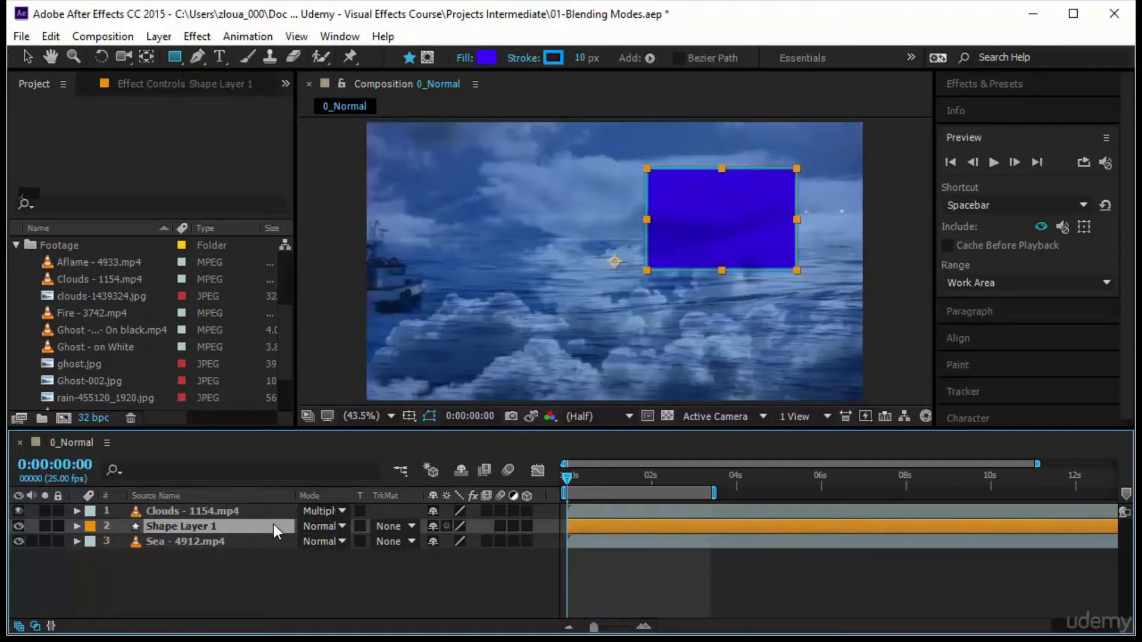
key(Delete)
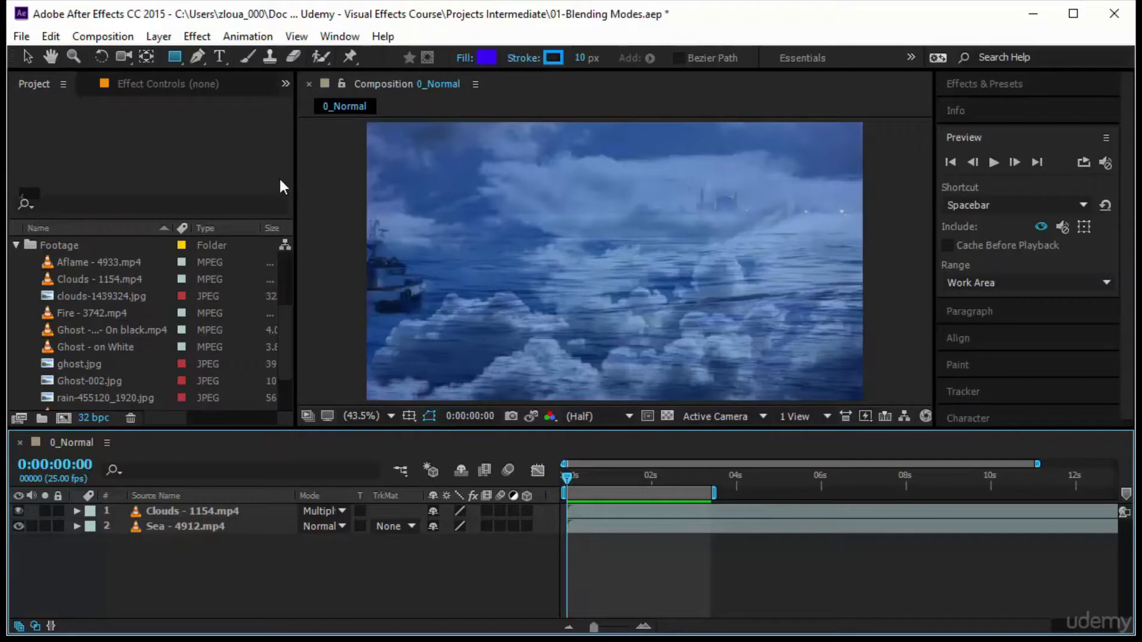
Open the 1_Substractive composition and move the current time to 0:00:03:12
scroll(147, 277, up, 5)
double_click(113, 259)
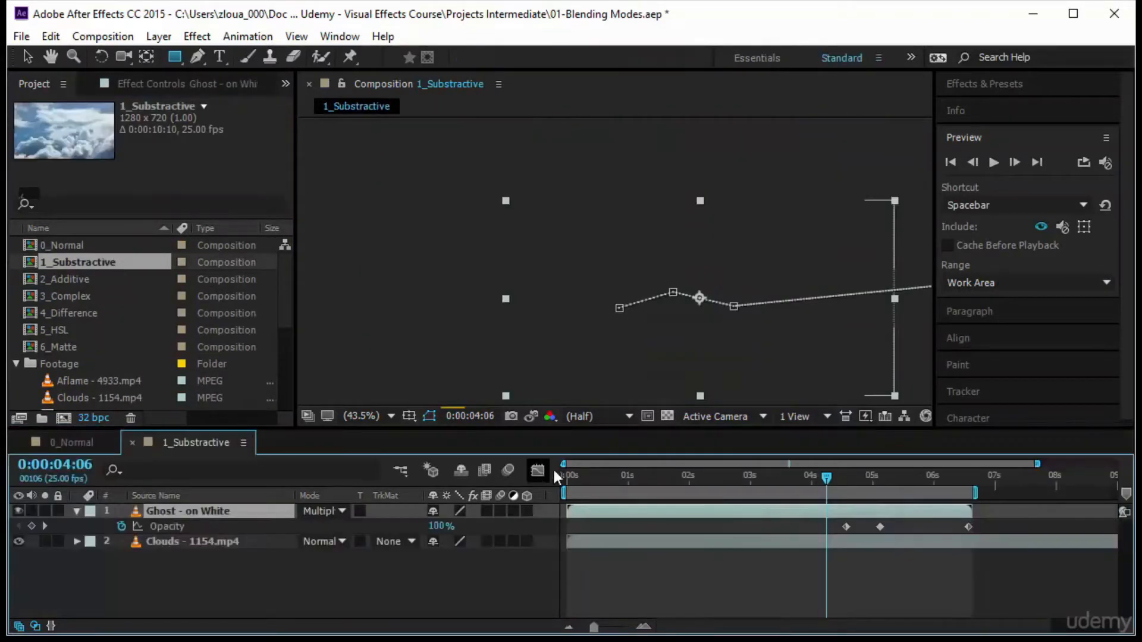
drag(827, 476, 779, 477)
Try the Normal blending mode on the Ghost - on White layer and undo the change
click(326, 511)
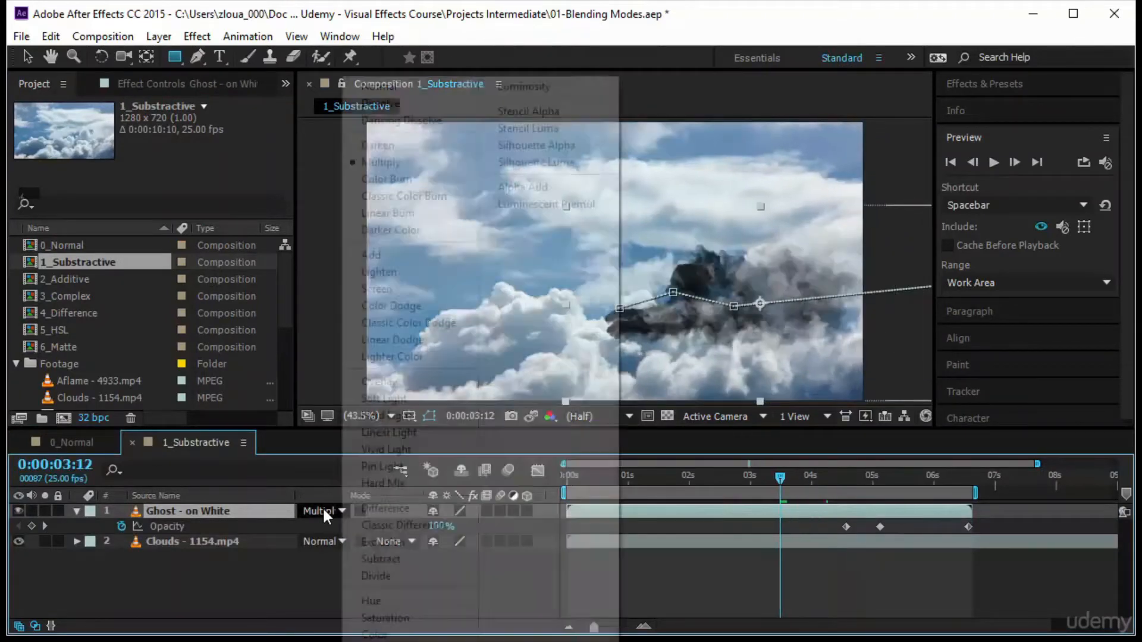
click(378, 85)
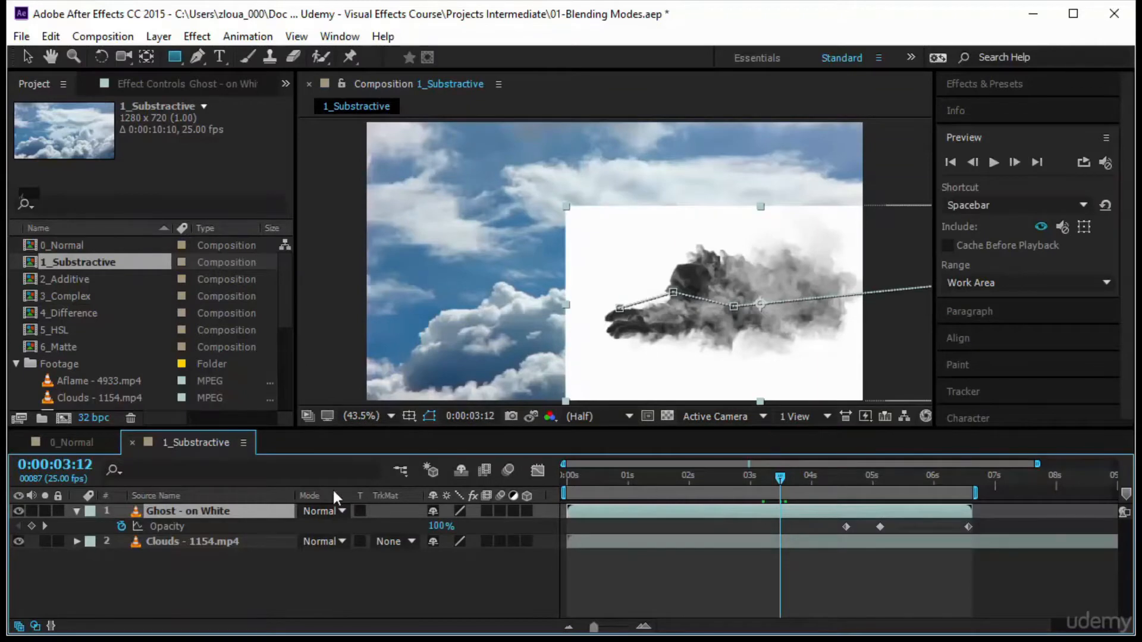
click(328, 511)
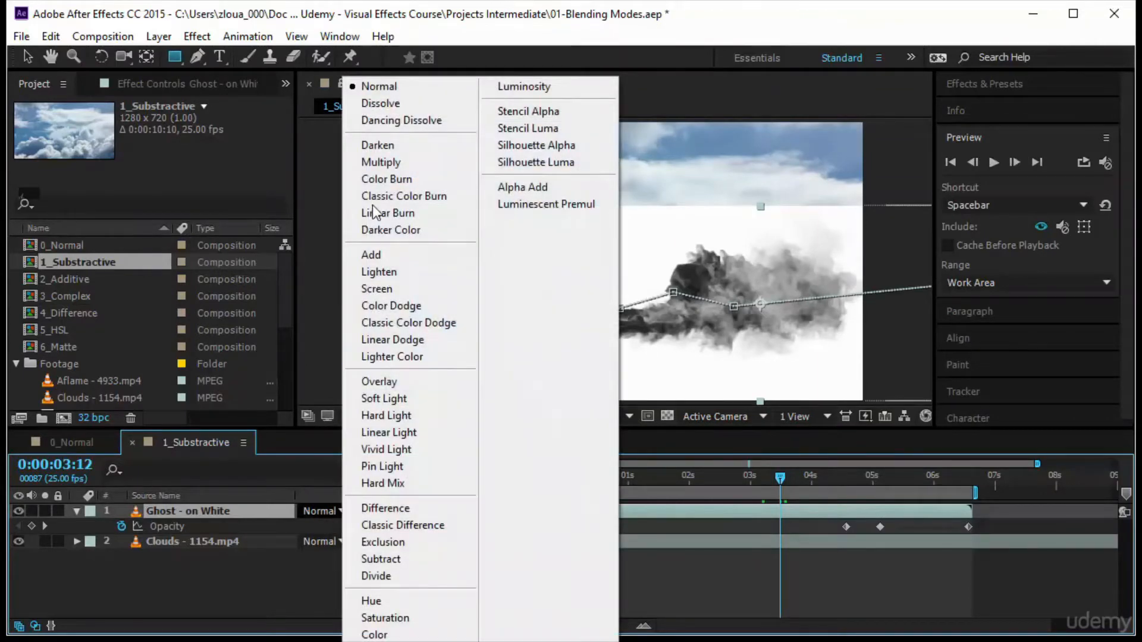
click(254, 606)
key(ctrl+z)
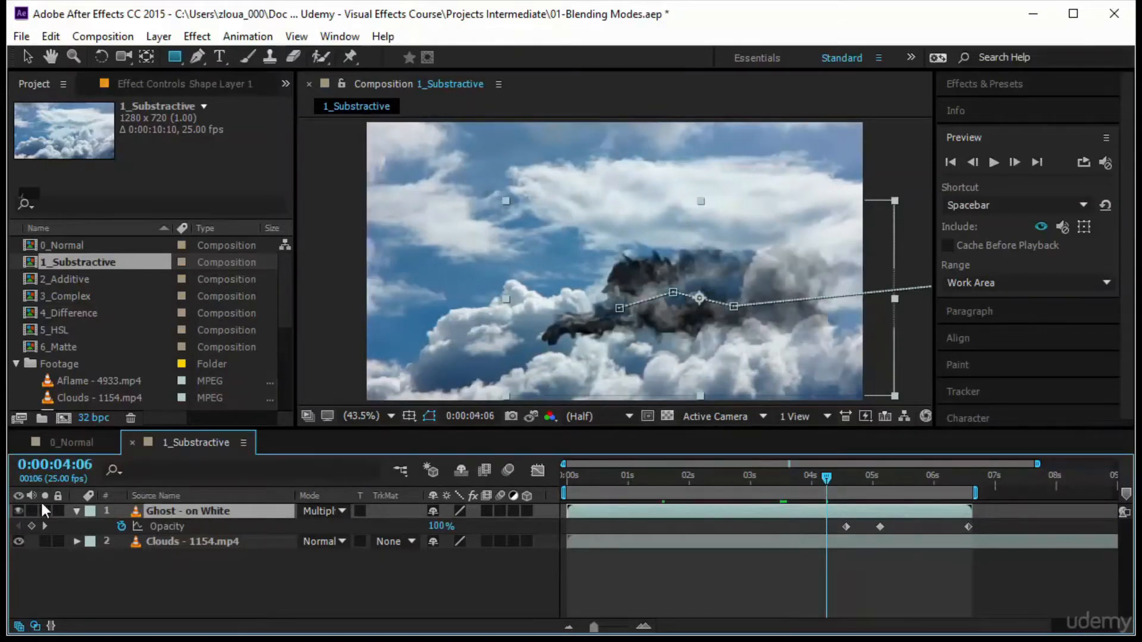
Compare the Ghost - on White layer in Normal blending mode and switch it back to Multiply
click(330, 511)
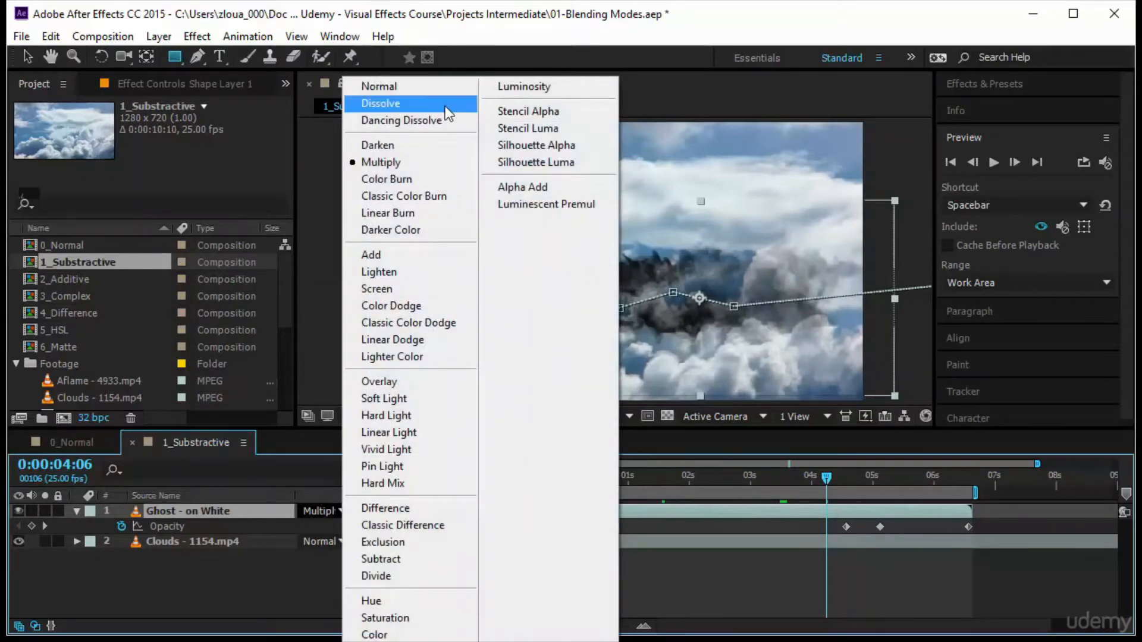
click(438, 86)
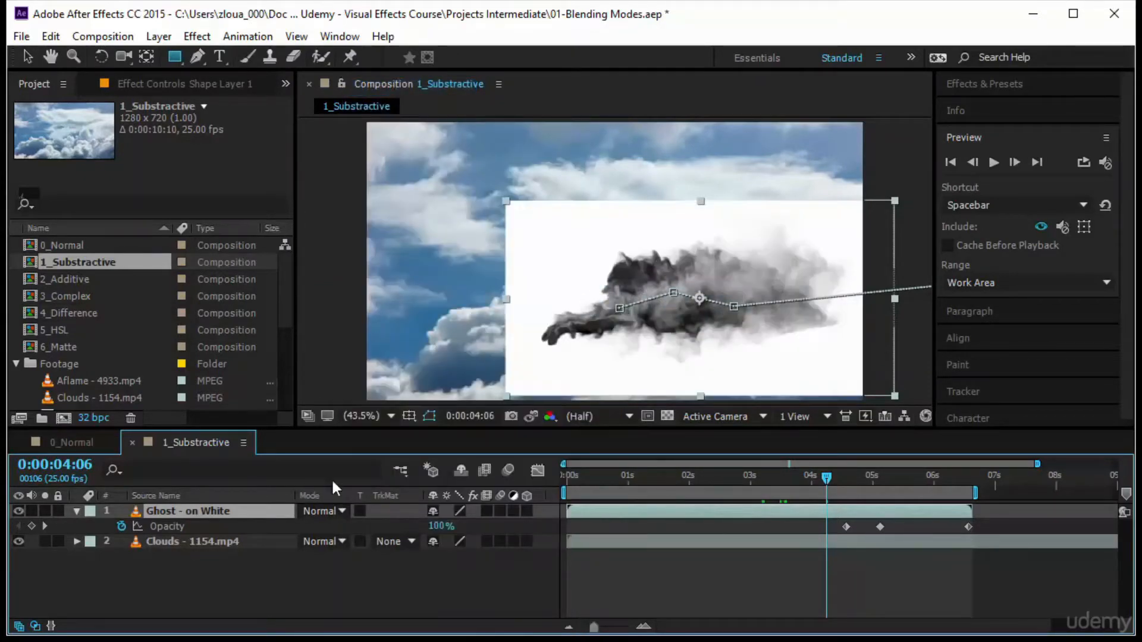
click(324, 511)
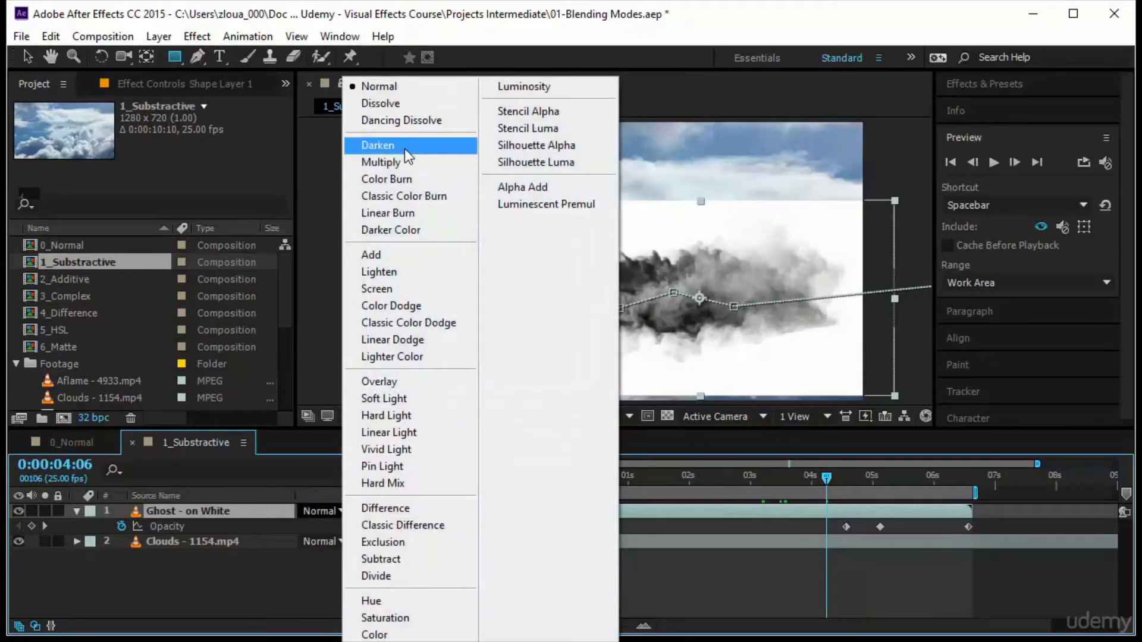
click(320, 511)
click(325, 511)
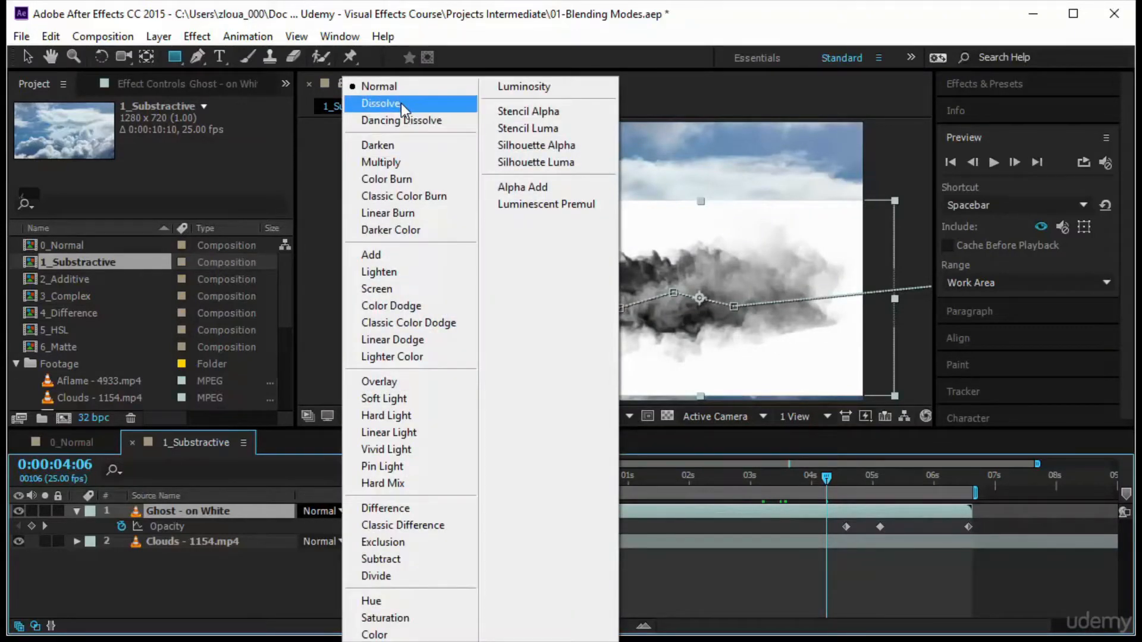
click(381, 161)
click(688, 581)
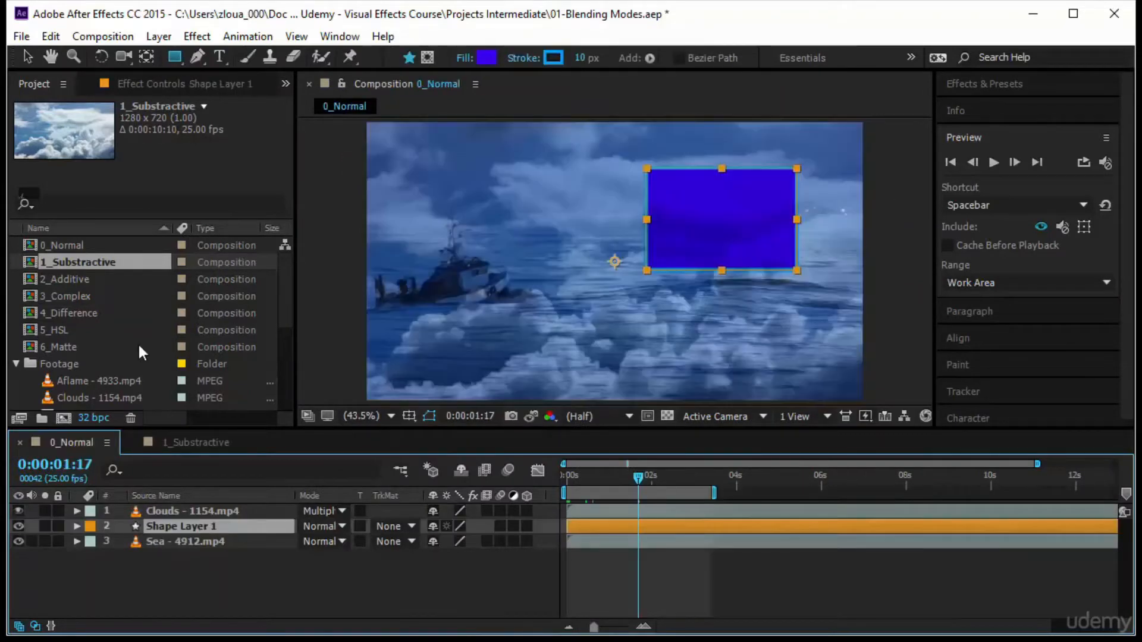
Create a new 1280 x 720 composition from the HDV/HDTV 720 25 preset, lasting 15 seconds
scroll(138, 341, down, 5)
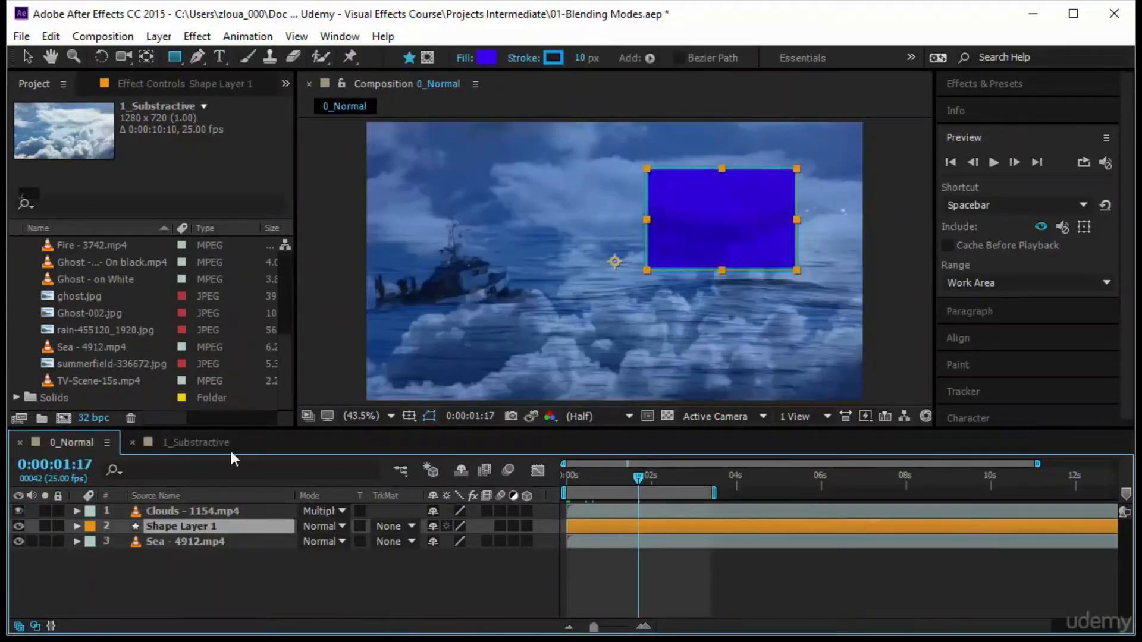
click(61, 419)
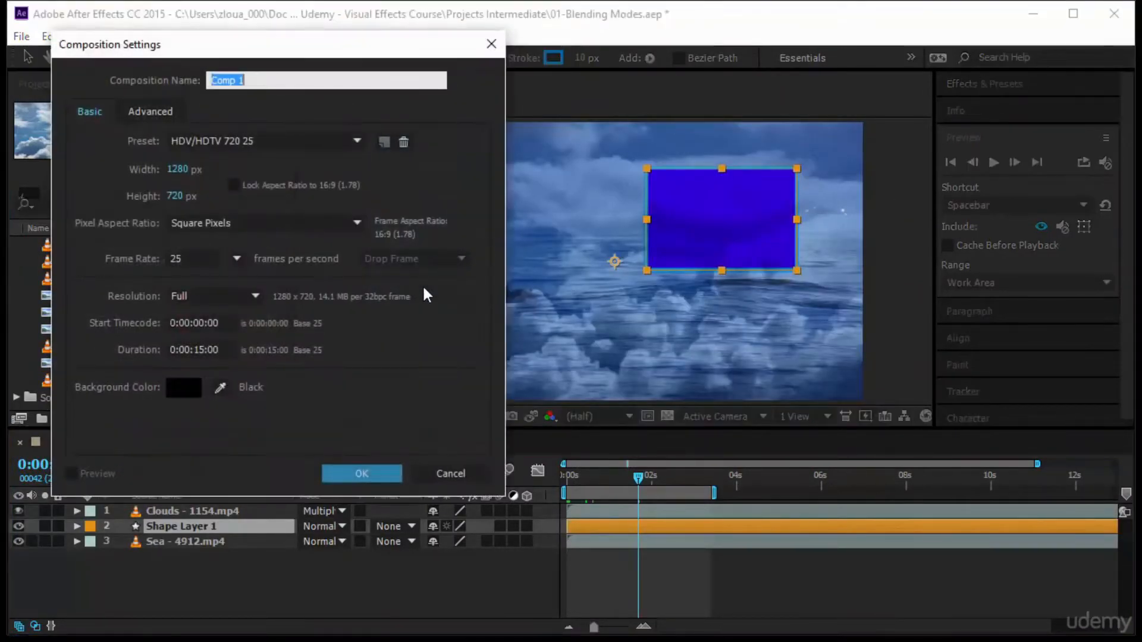
click(355, 479)
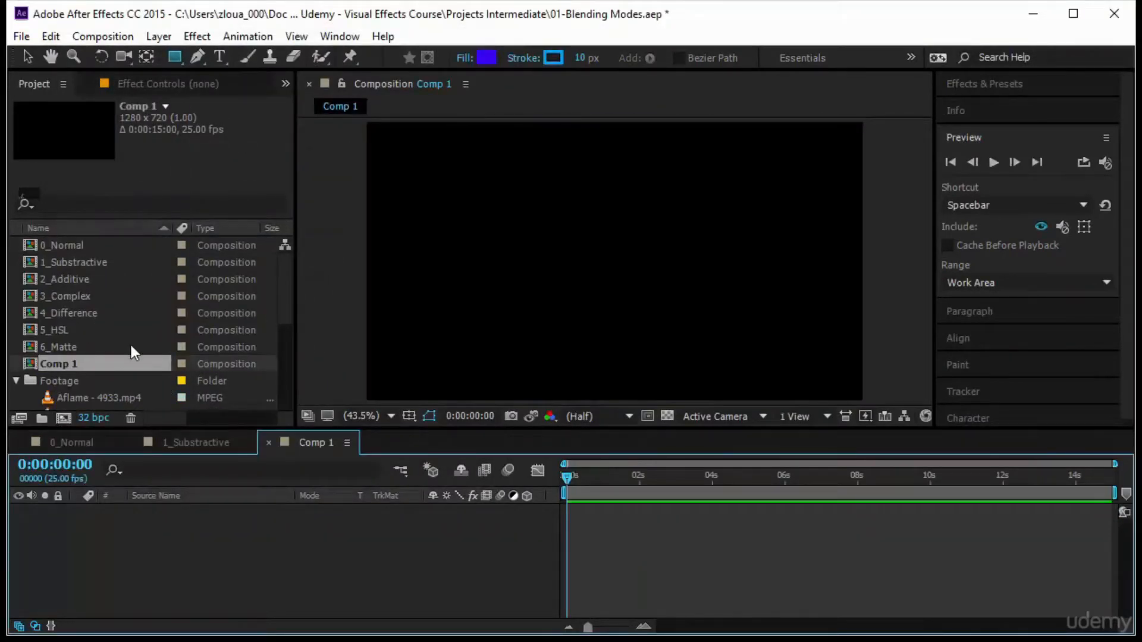
Add ghost.jpg to the new composition and place rain-455120_1920.jpg beneath it as the background
scroll(131, 345, down, 5)
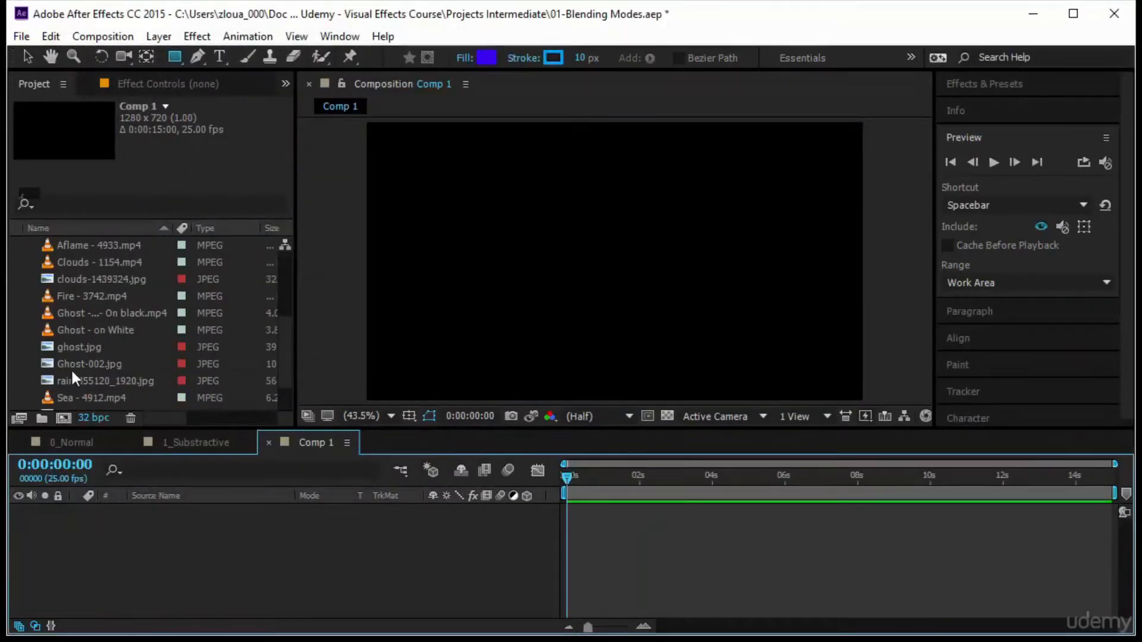
click(108, 347)
drag(114, 347, 315, 538)
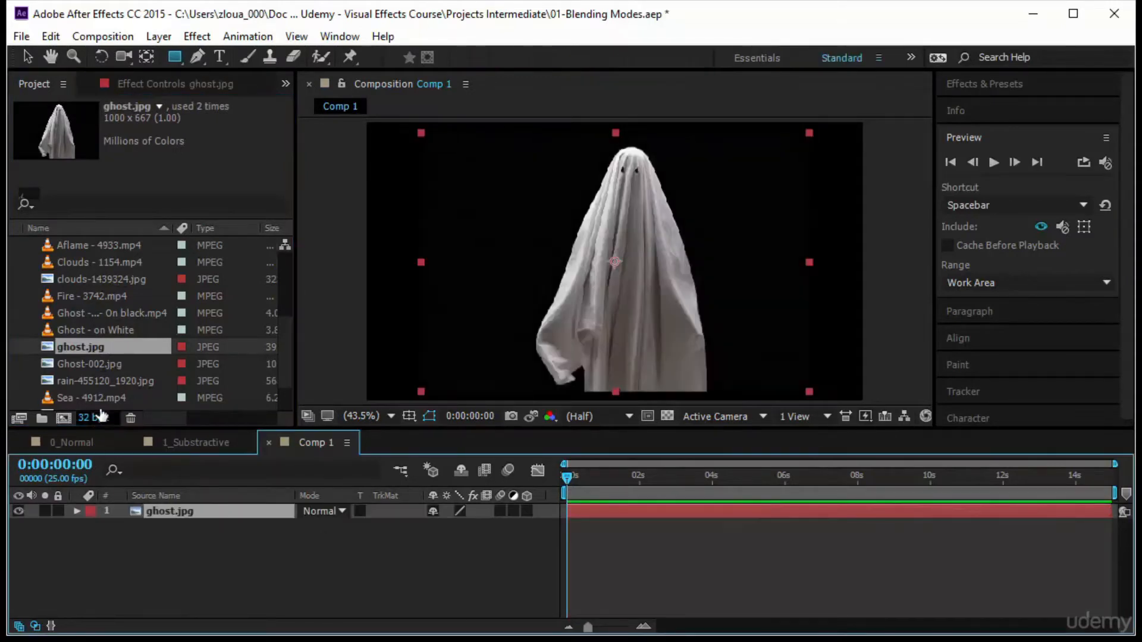
drag(100, 380, 186, 559)
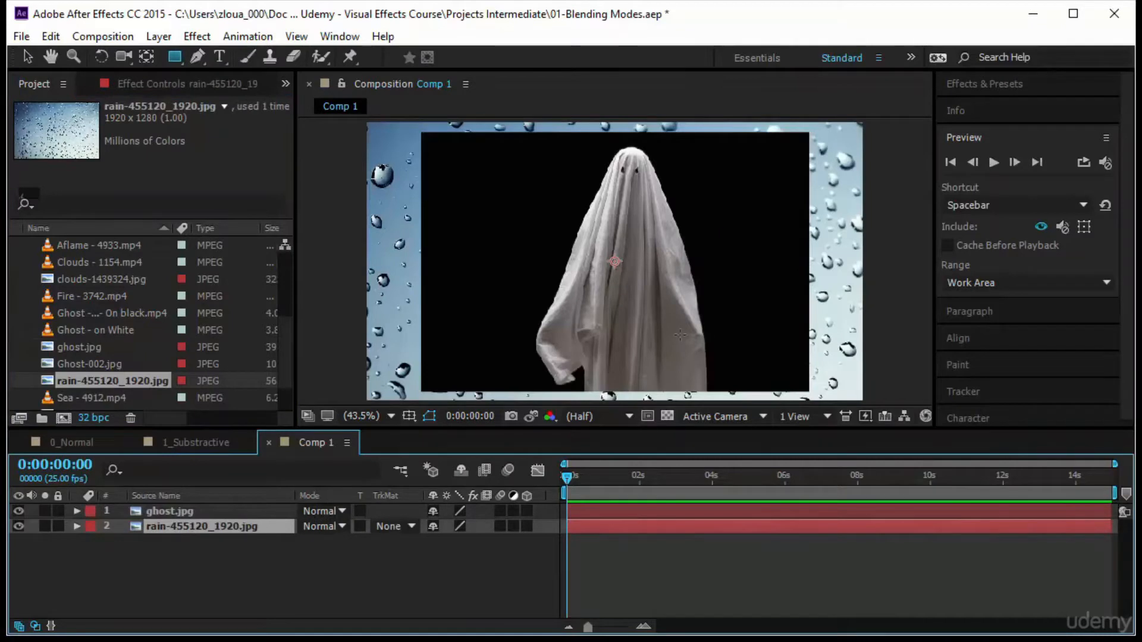
Try Multiply on the ghost.jpg layer and change its blending mode to Screen
click(205, 513)
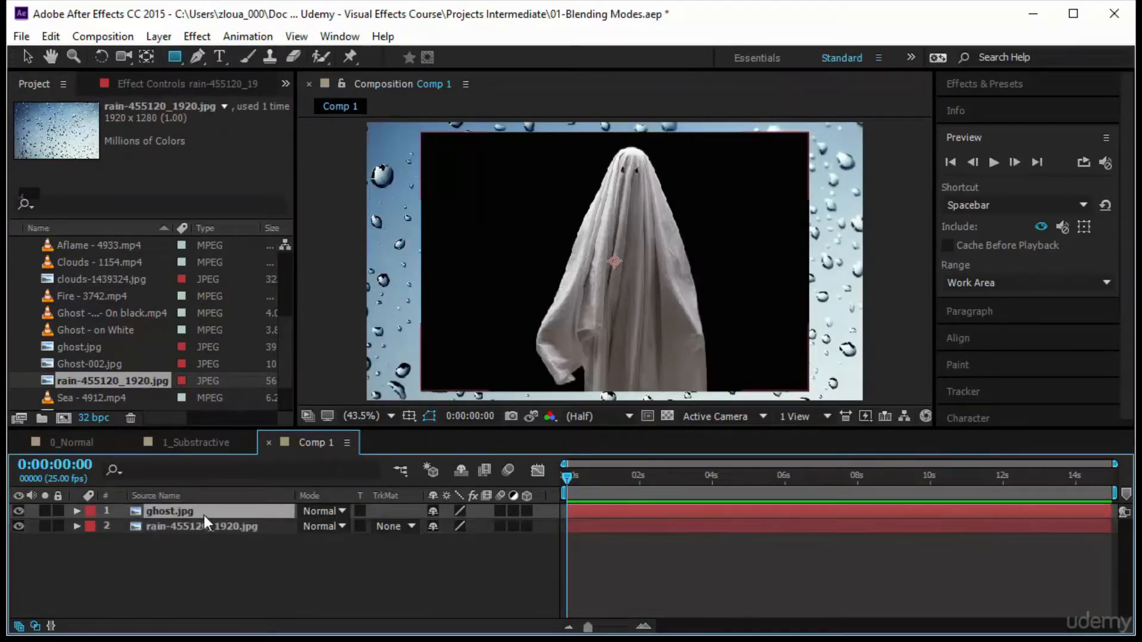
click(342, 512)
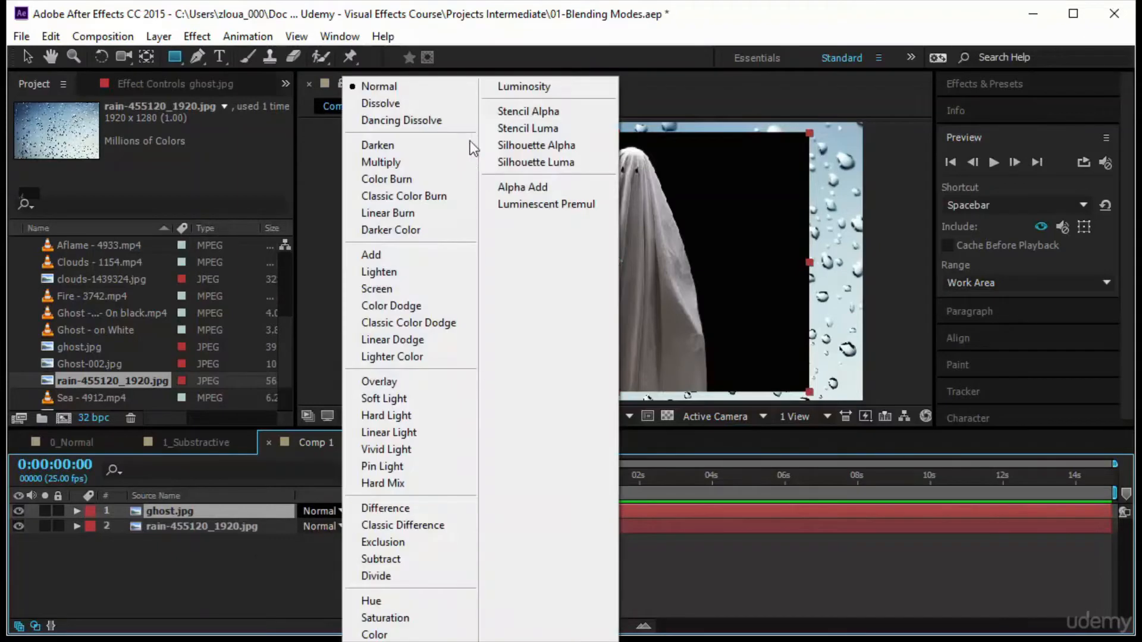
click(442, 161)
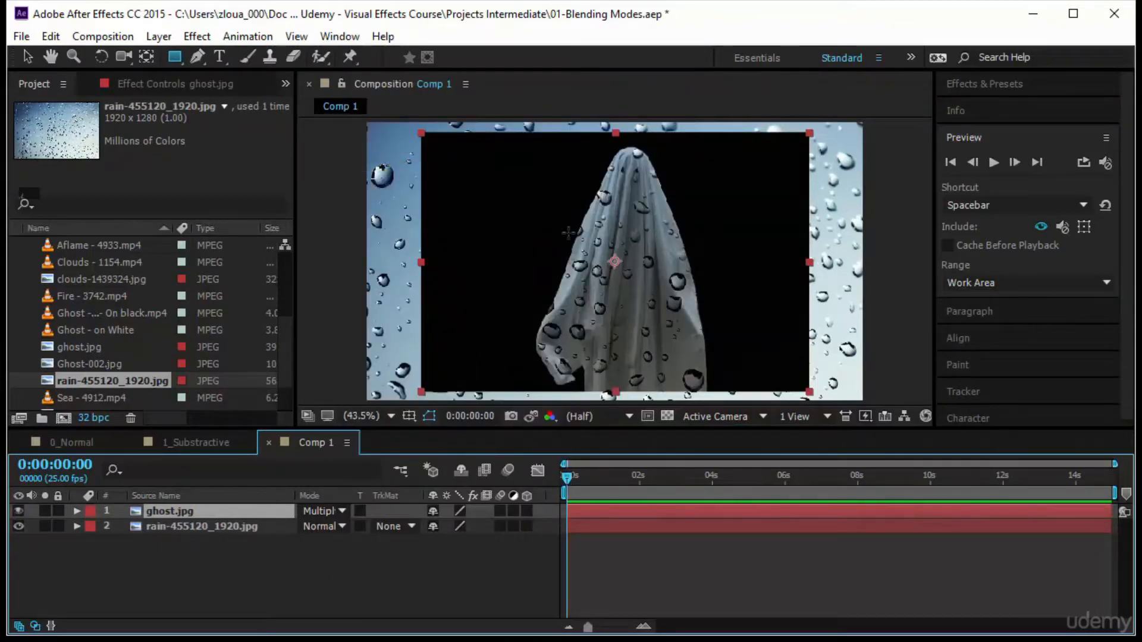
click(340, 511)
click(374, 288)
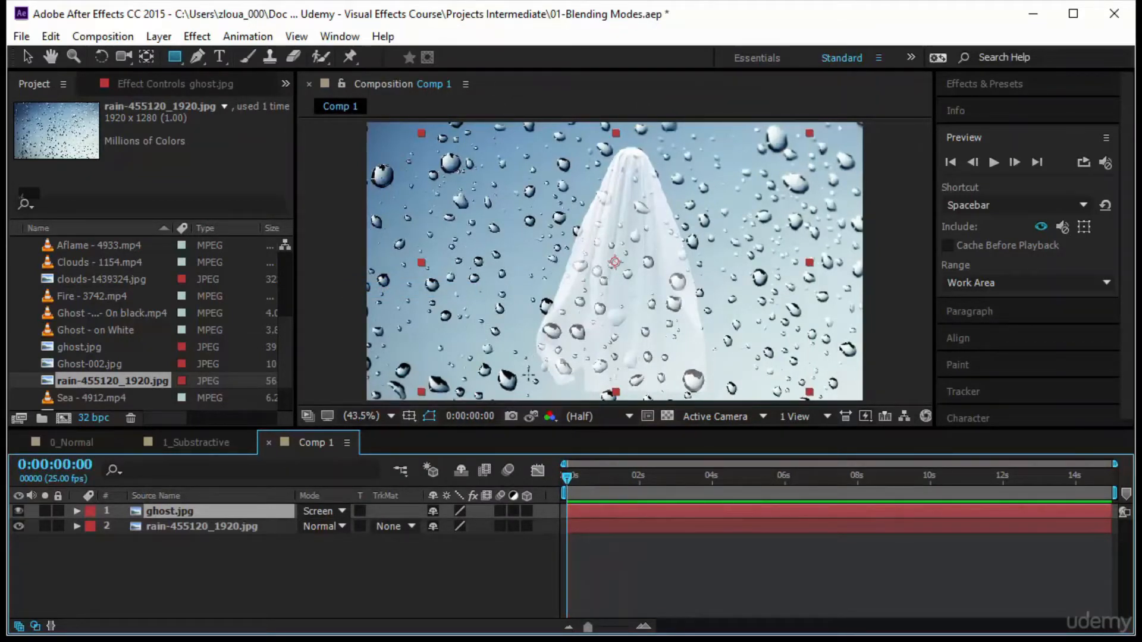
Replace the rain background with Sea - 4912.mp4 beneath ghost.jpg and delete the rain layer
click(129, 398)
drag(151, 520, 159, 545)
click(184, 526)
key(Delete)
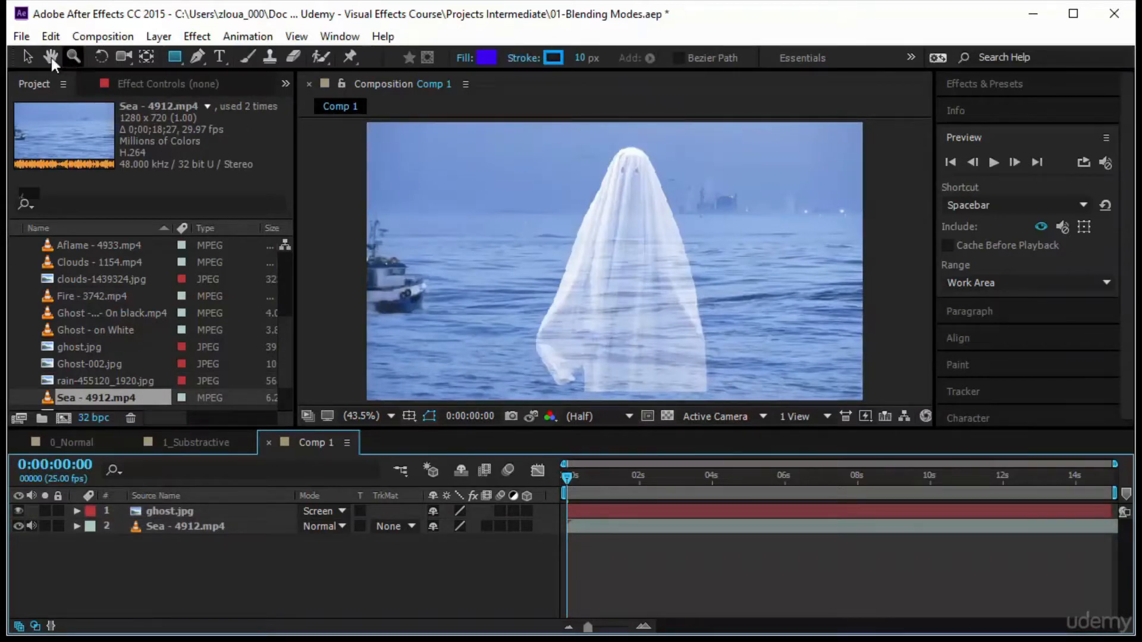
Move the ghost image slightly downward over the sea footage with the Selection tool
click(27, 56)
click(613, 276)
drag(616, 287, 616, 309)
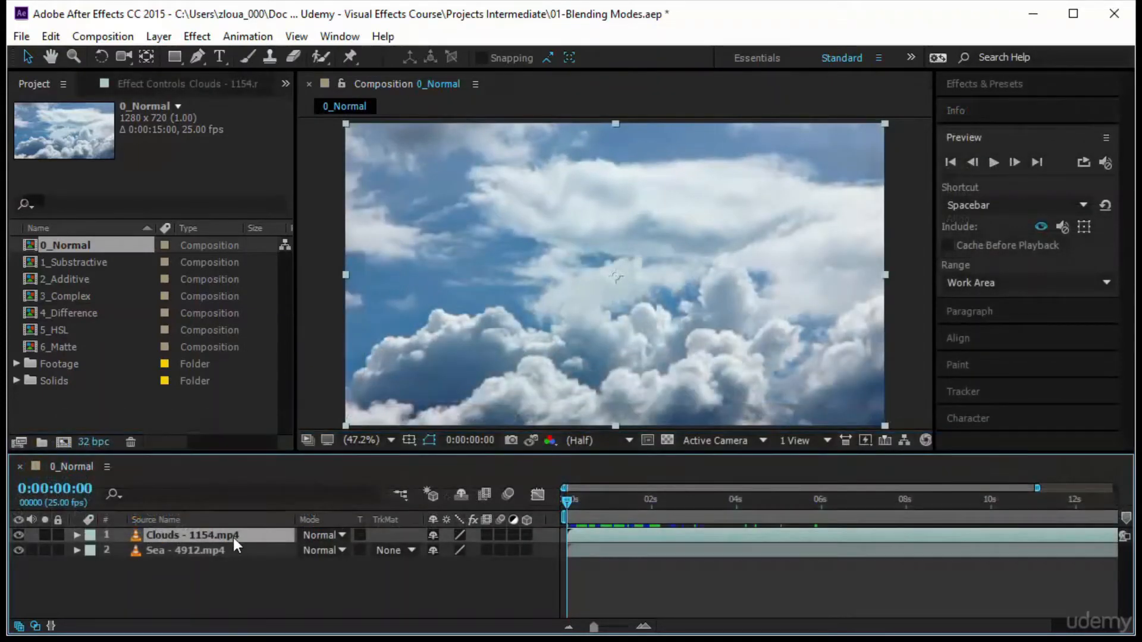
click(333, 534)
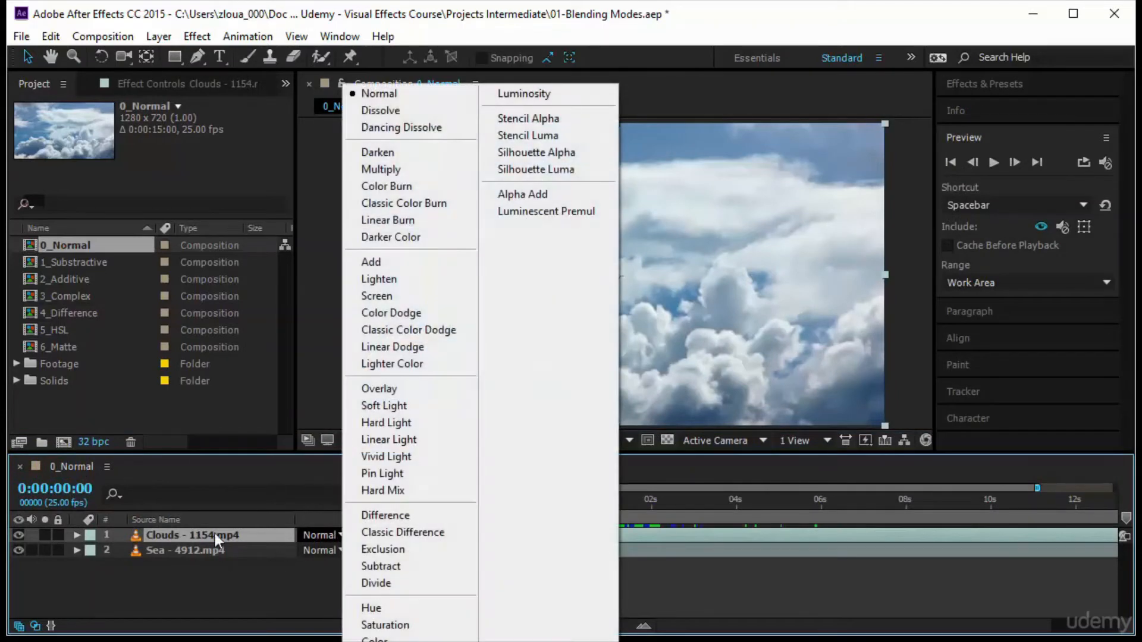
click(215, 533)
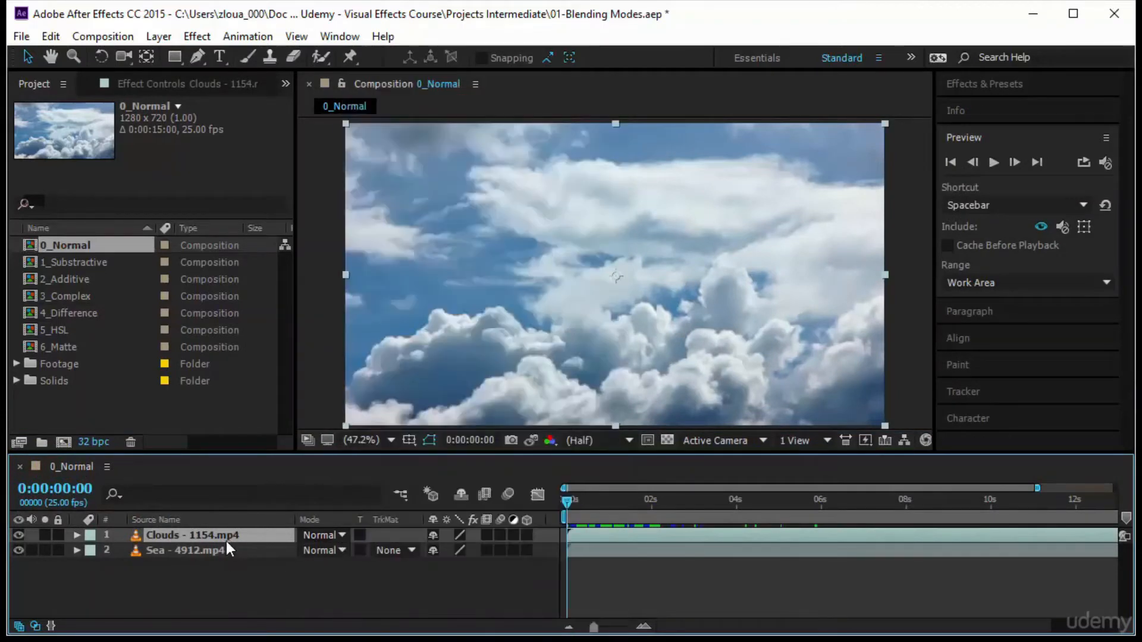
click(217, 551)
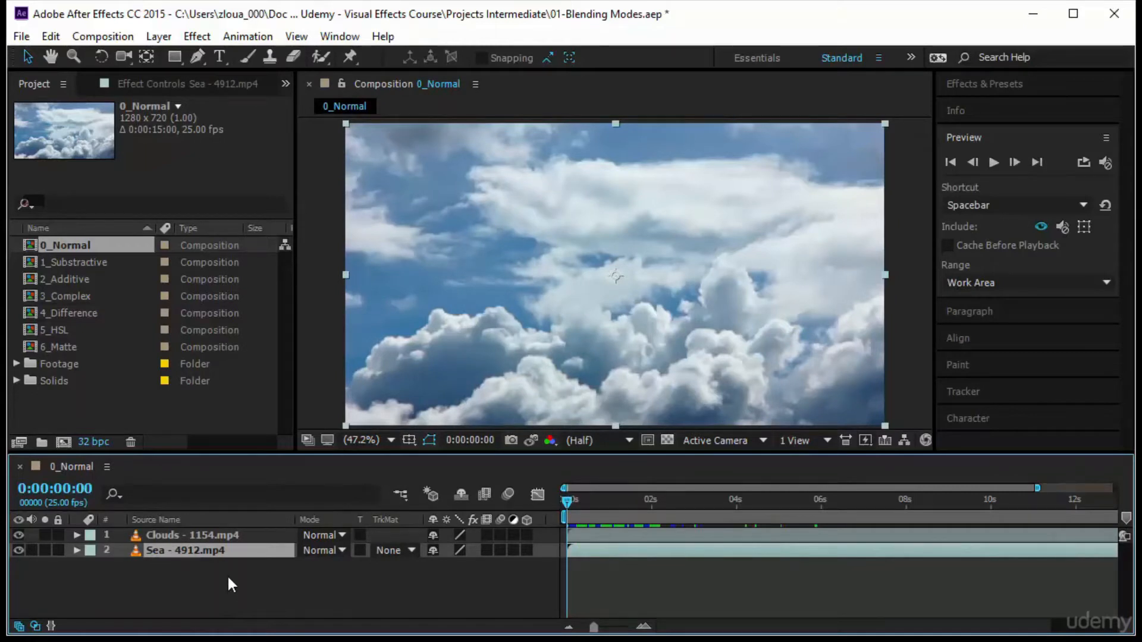
click(233, 535)
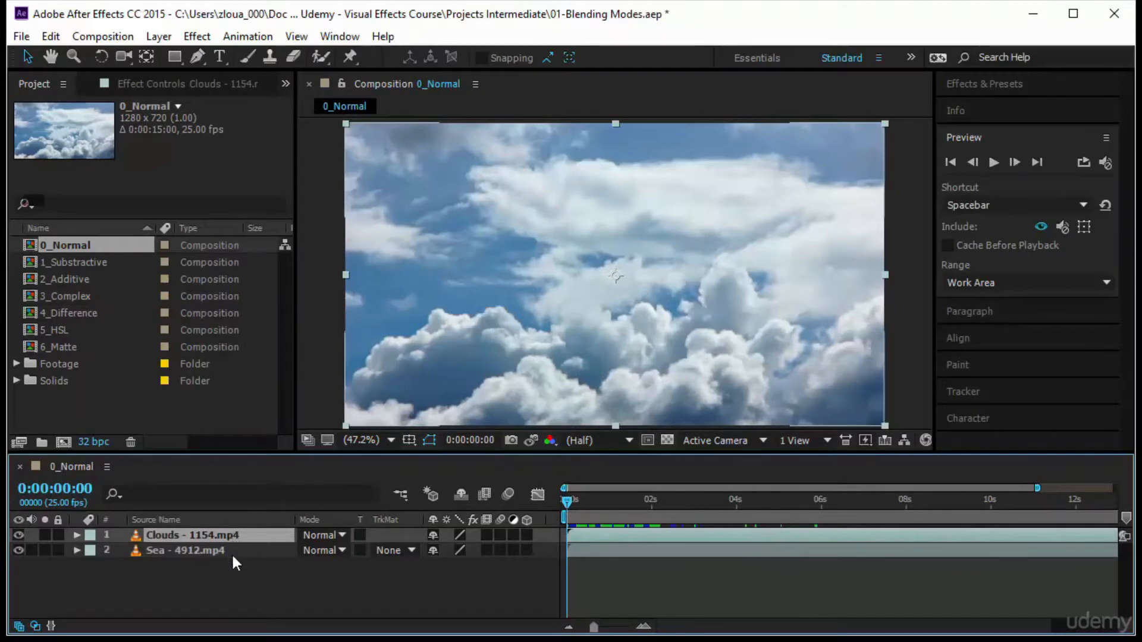
click(231, 550)
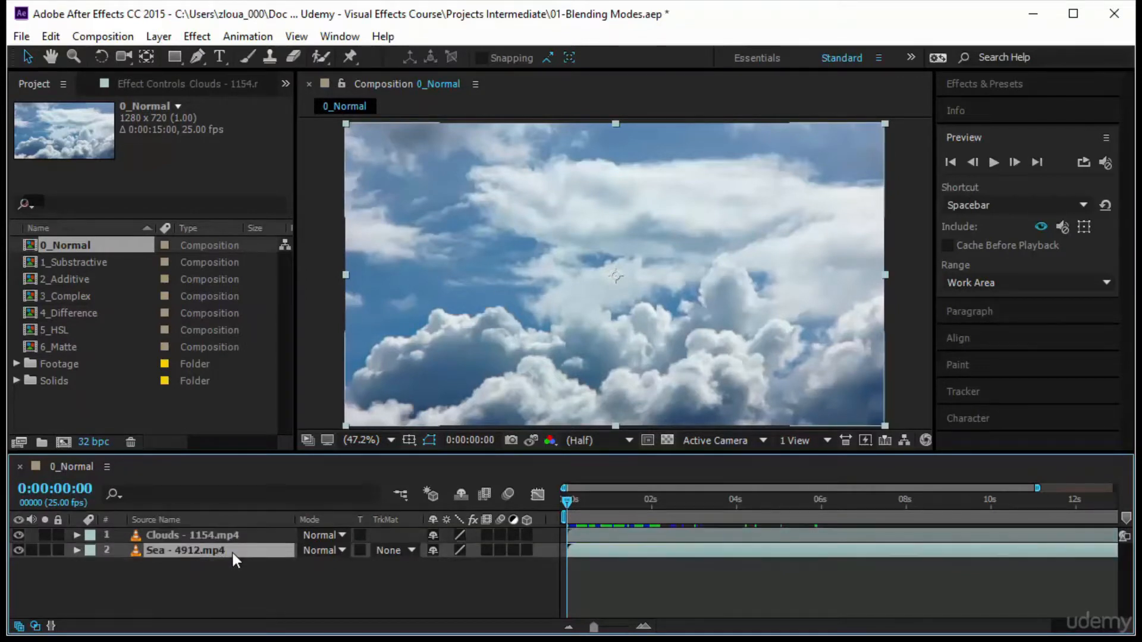
click(229, 570)
click(224, 534)
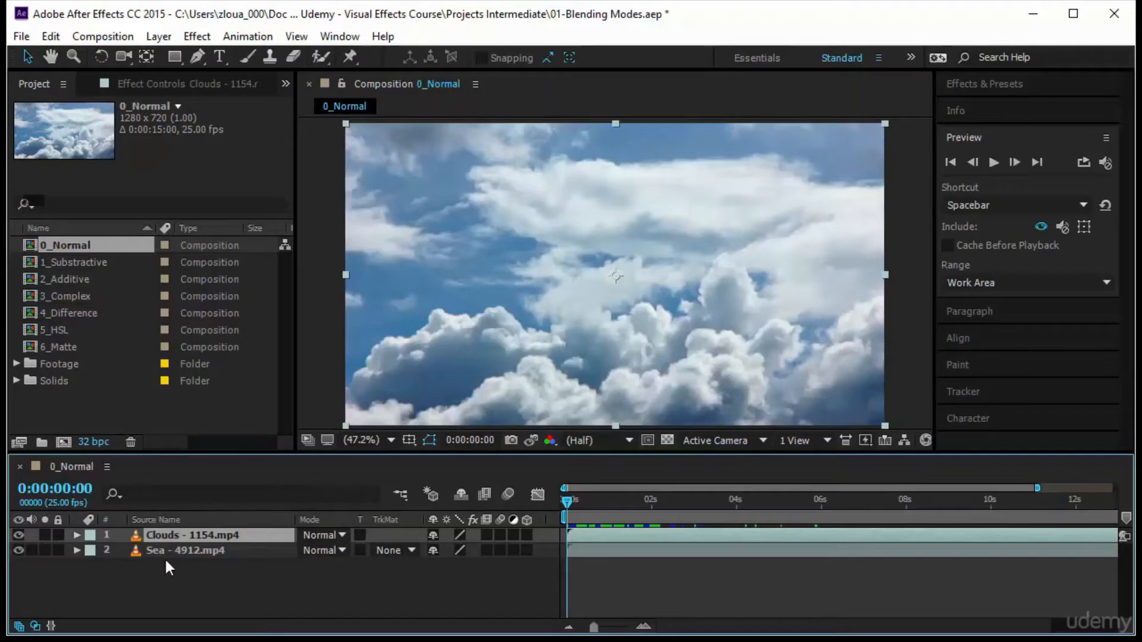
click(241, 549)
Try the Subtract blending mode on the Clouds - 1154.mp4 layer and toggle that layer's visibility to compare with the sea footage alone
click(287, 540)
click(341, 535)
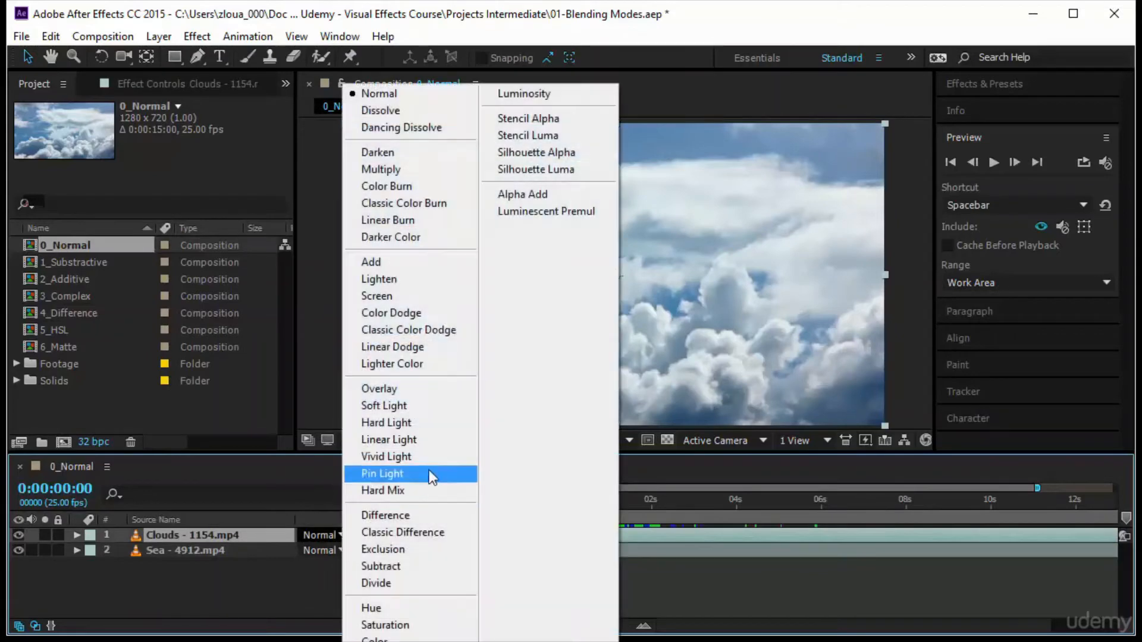
click(424, 568)
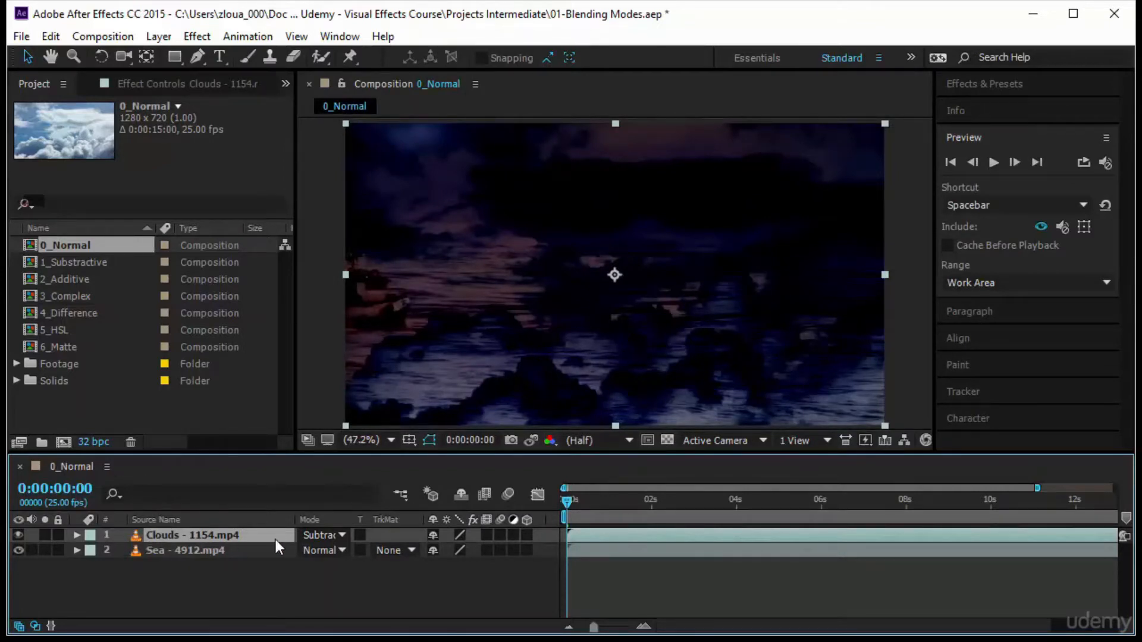
click(19, 535)
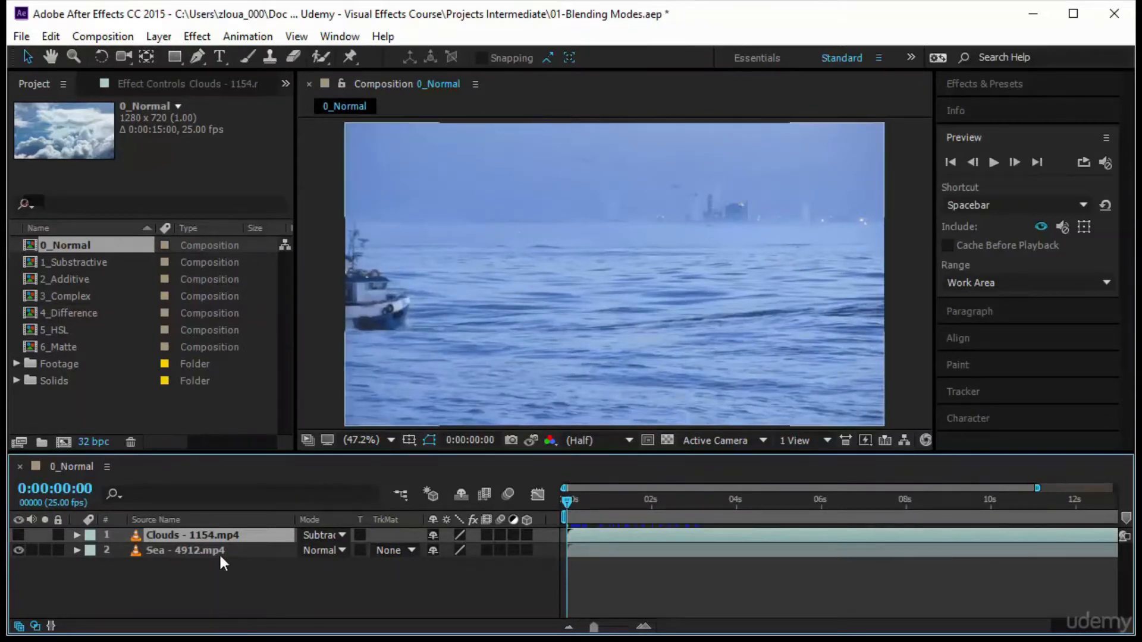
click(18, 535)
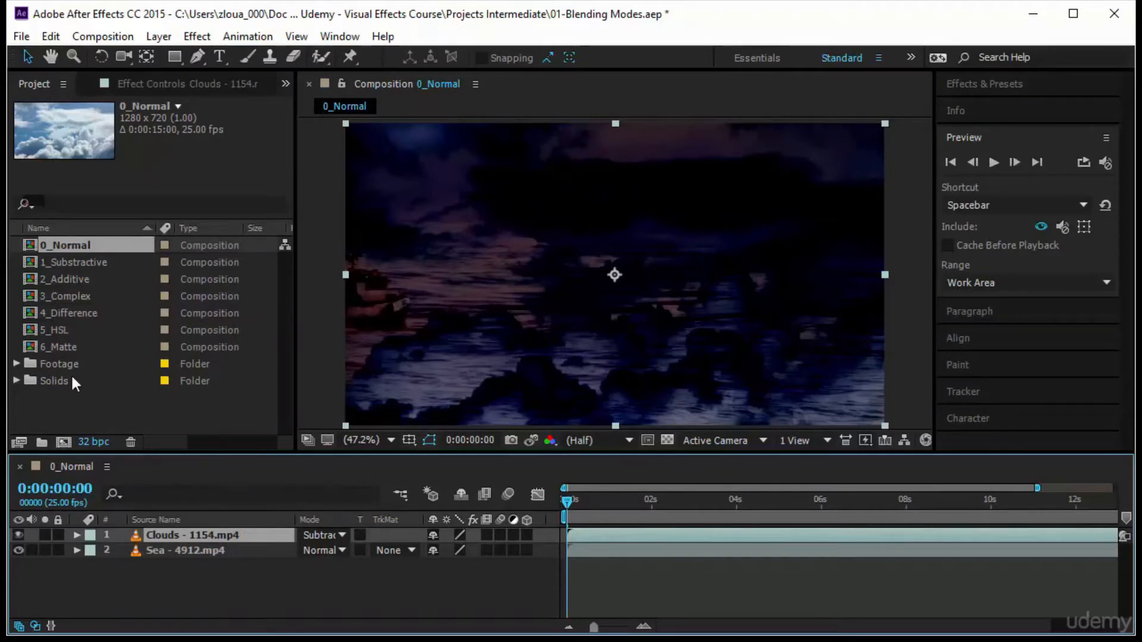
Add clouds-1439324.jpg from the Footage folder beneath the Sea - 4912.mp4 layer and hide the sea layer
click(17, 365)
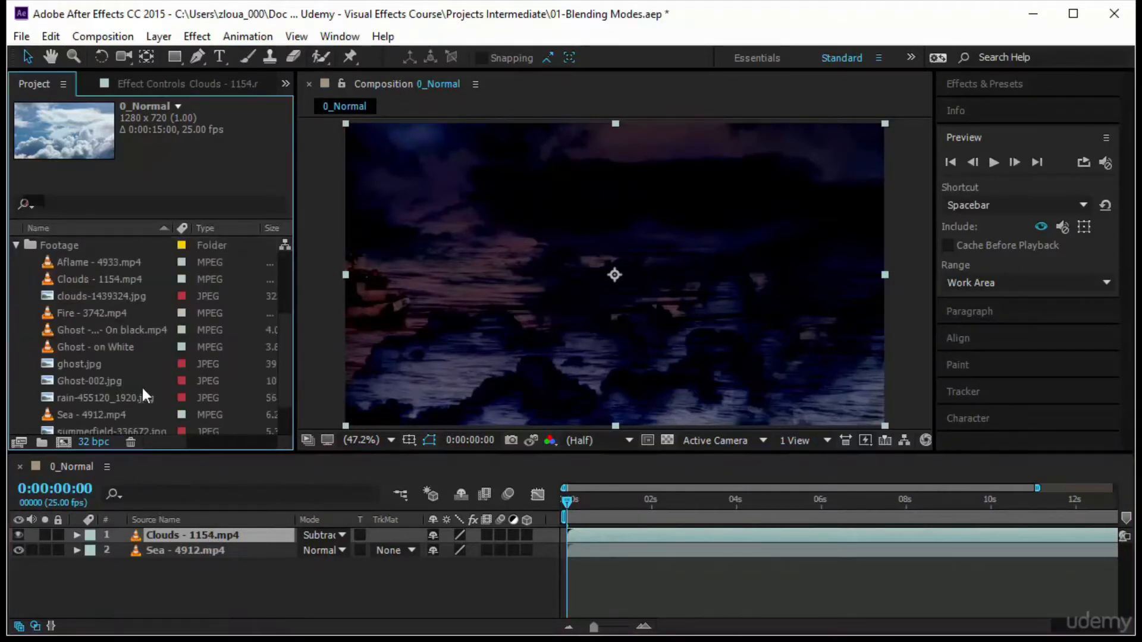
click(134, 364)
click(127, 329)
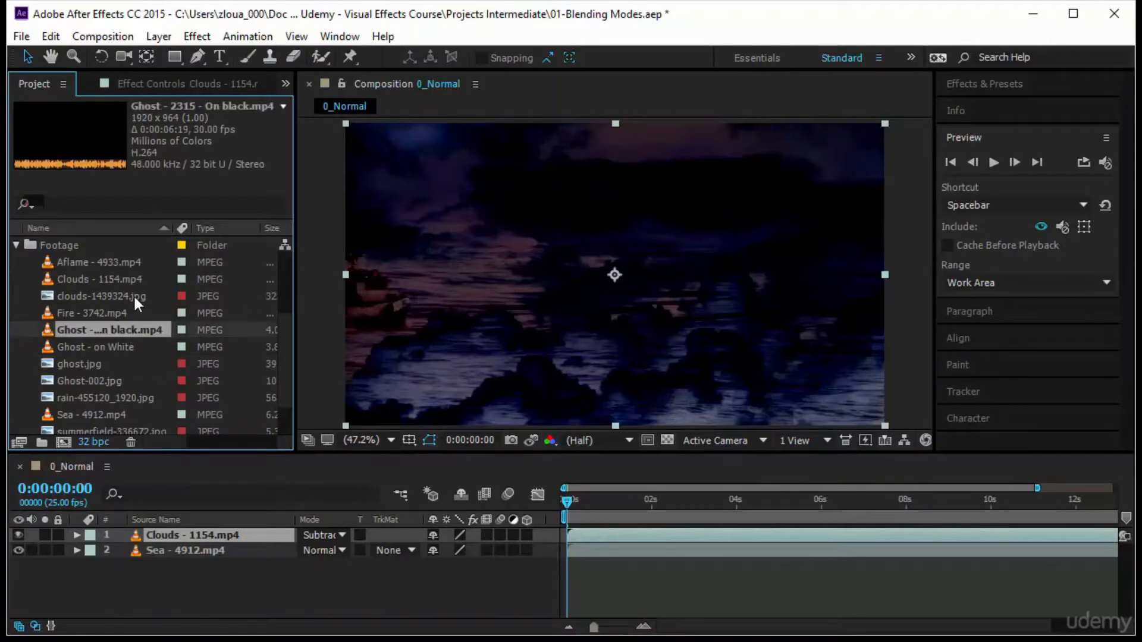
drag(135, 299, 154, 562)
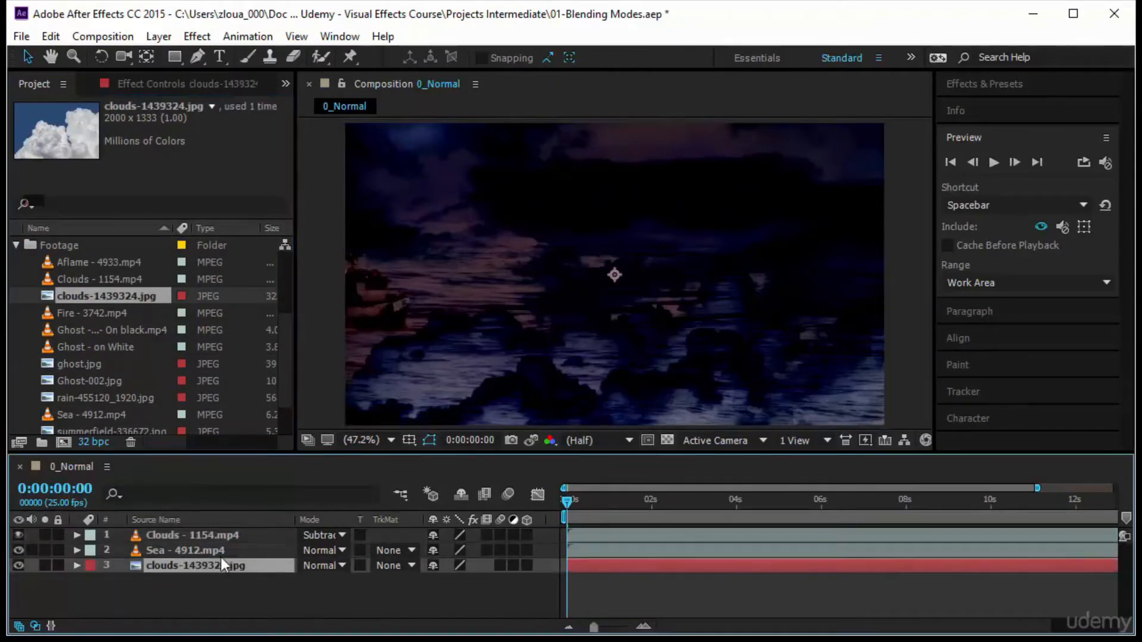
click(17, 550)
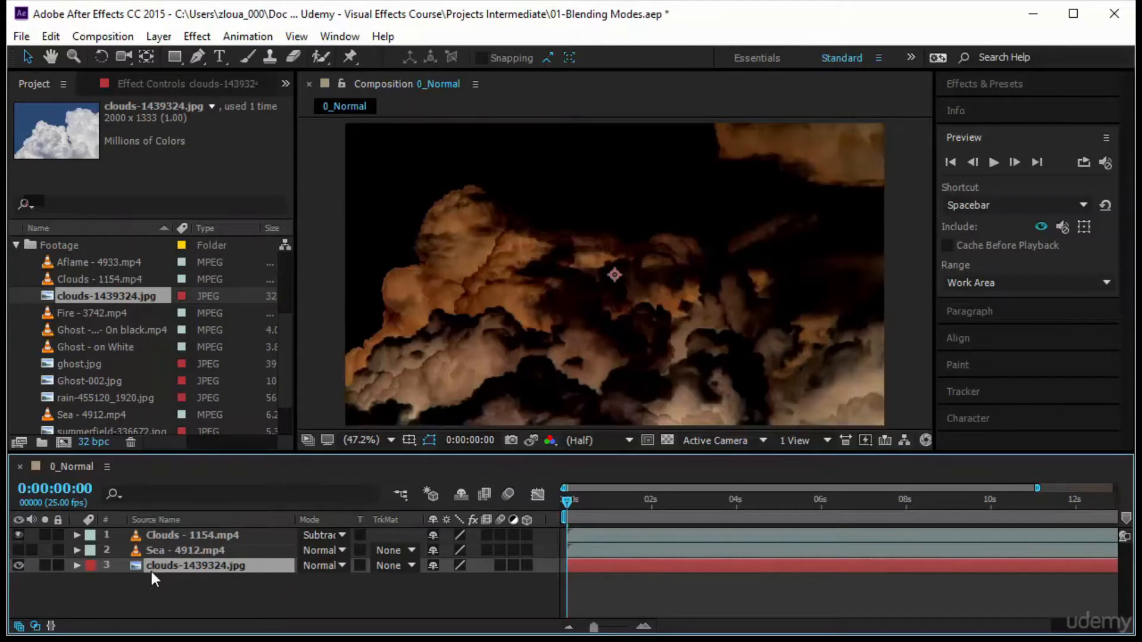
click(224, 538)
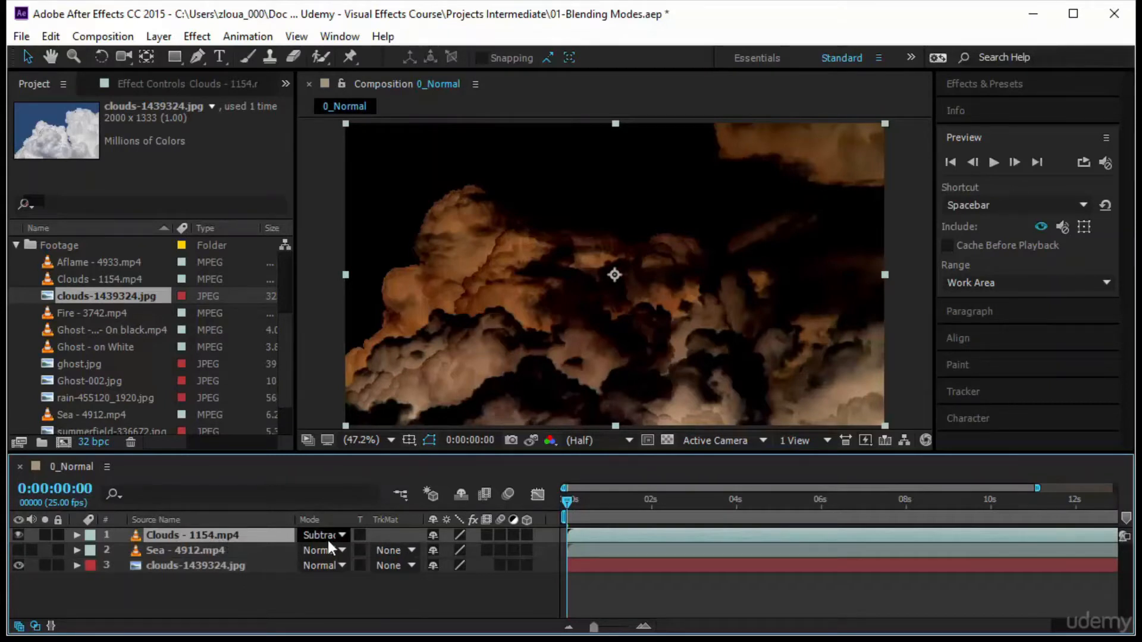
click(224, 565)
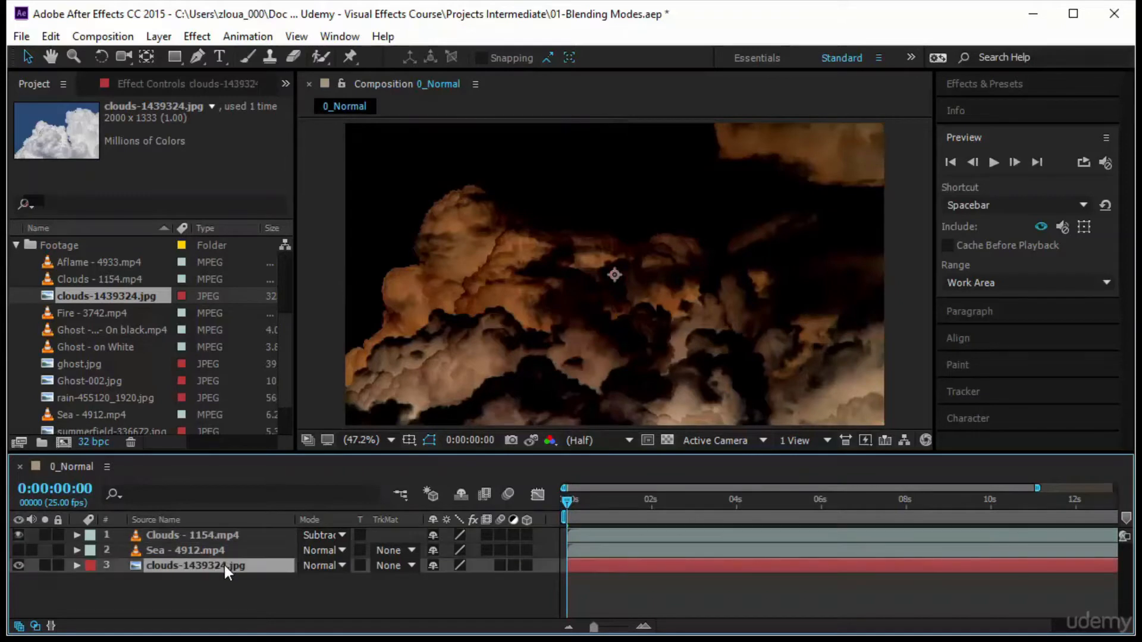
click(234, 532)
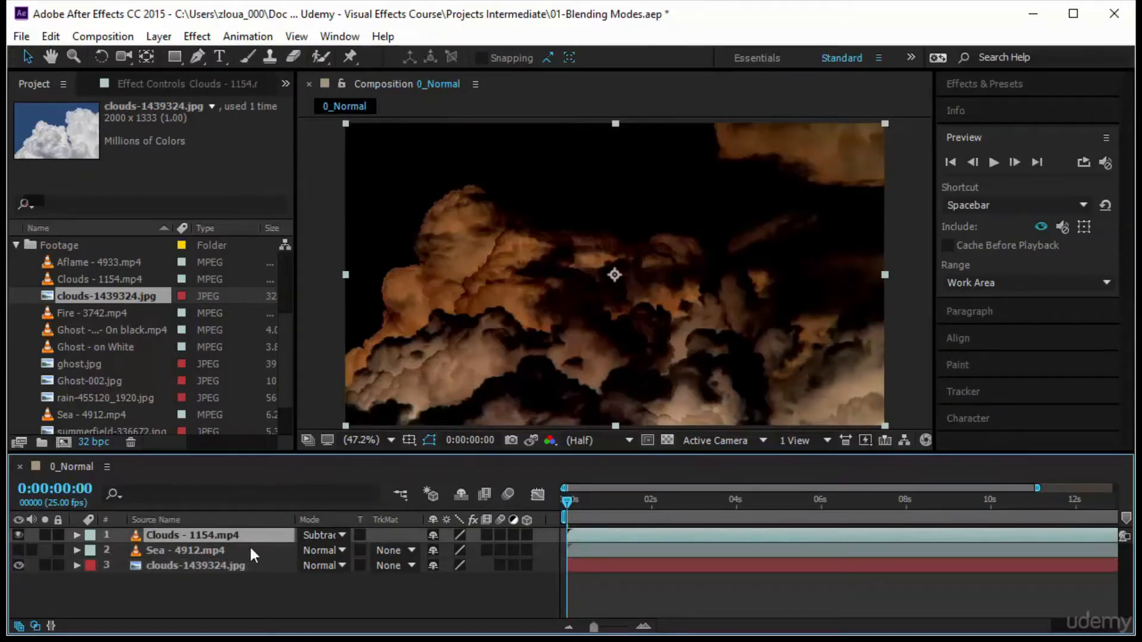
click(329, 534)
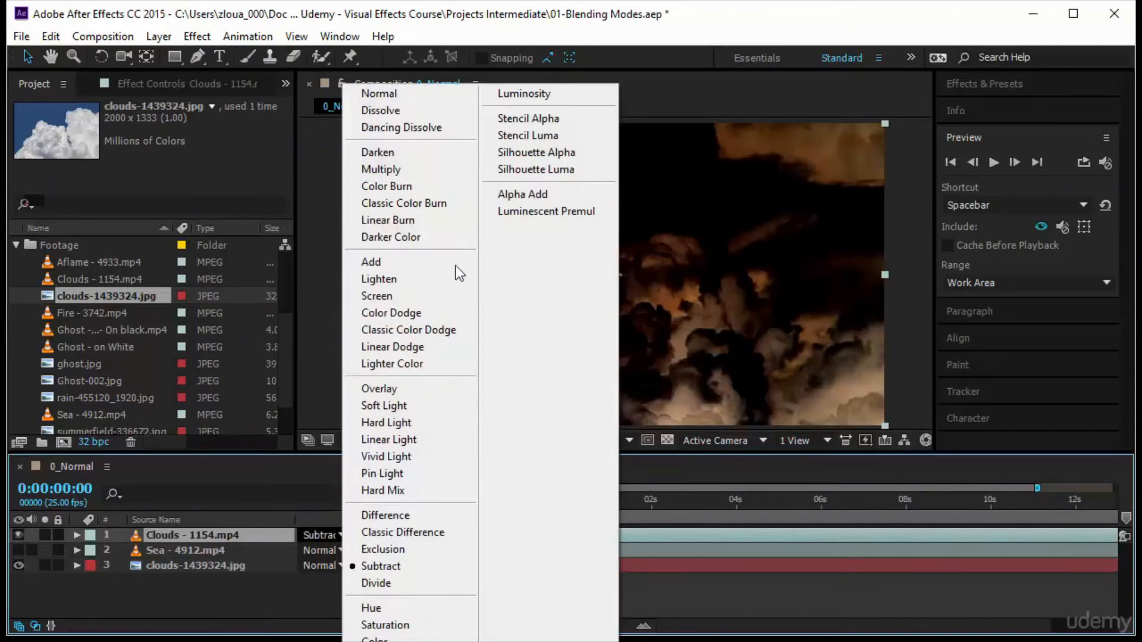
click(266, 590)
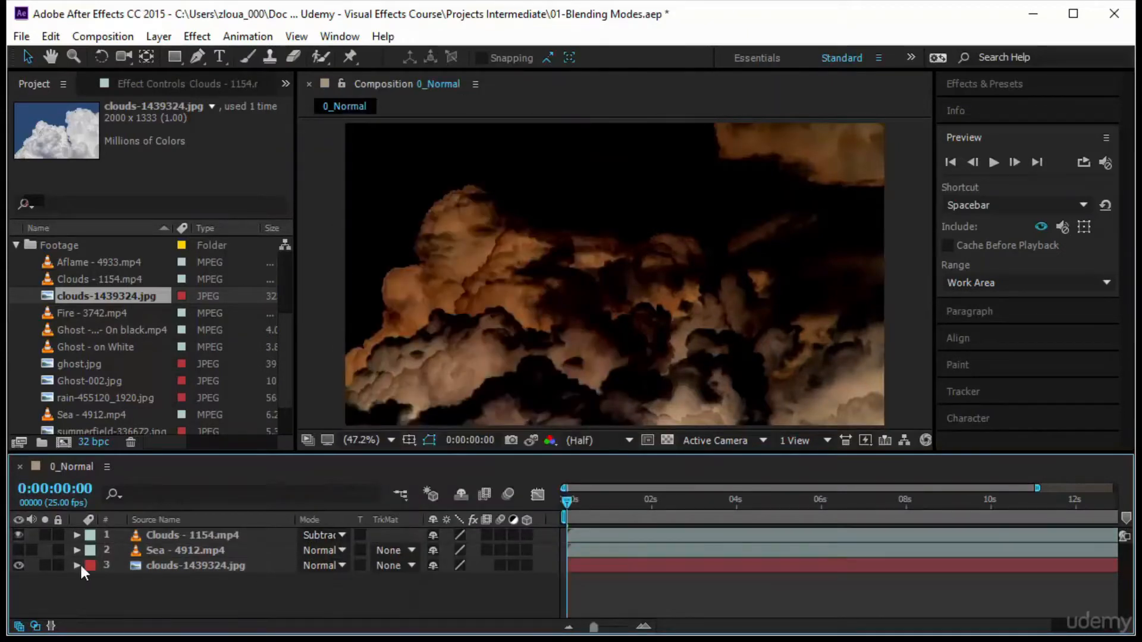
Show the Sea - 4912.mp4 layer again and delete the clouds-1439324.jpg layer
click(18, 550)
click(172, 567)
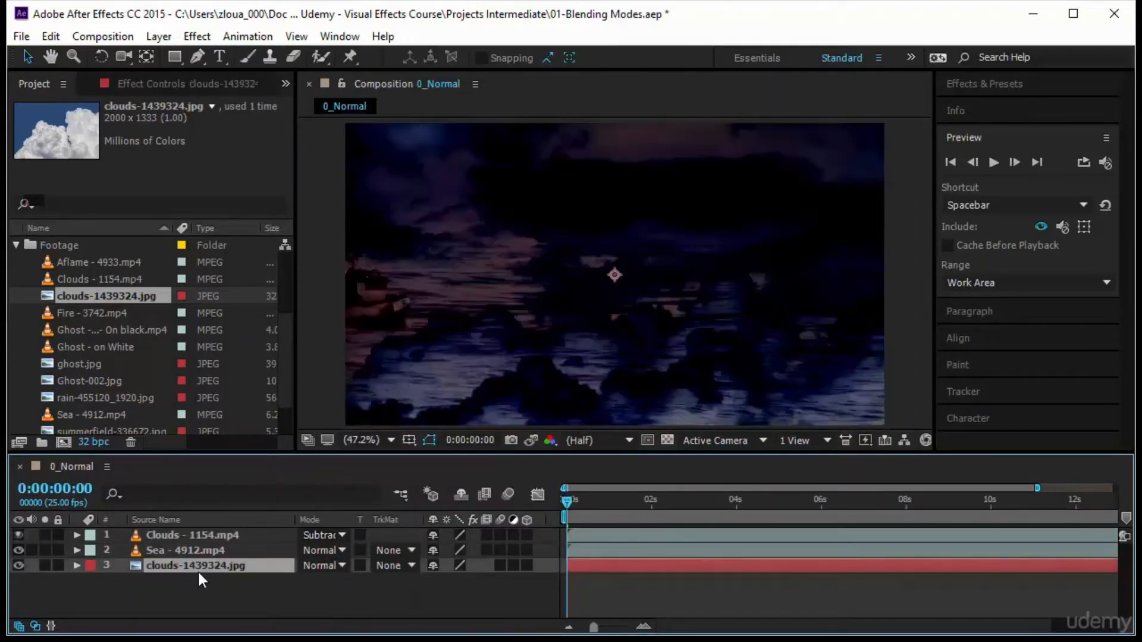
key(Delete)
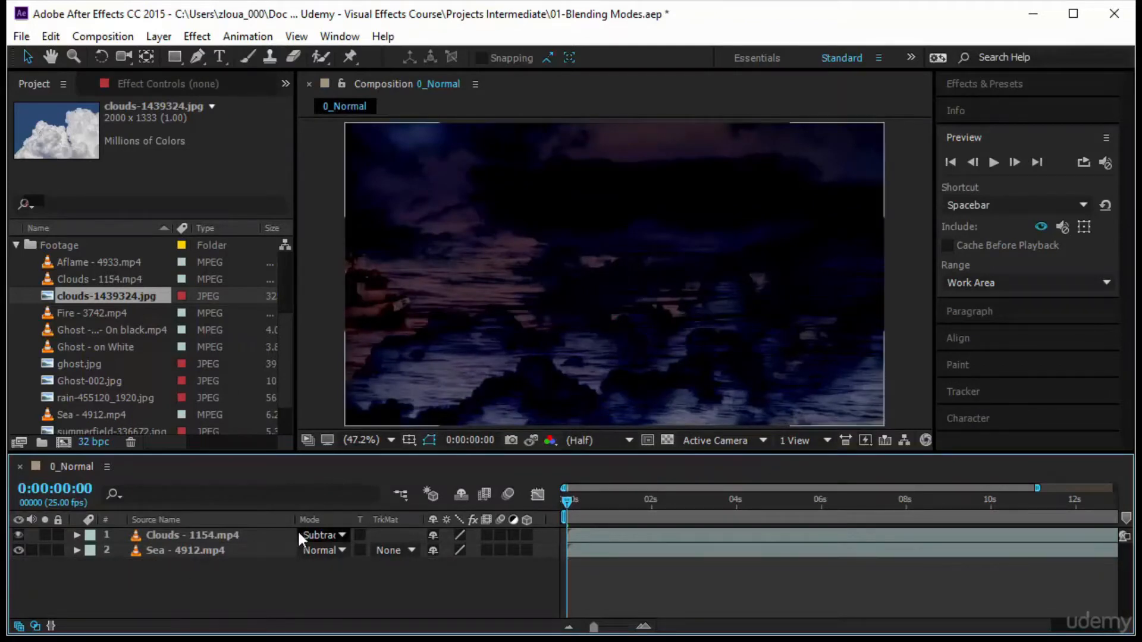
Reset the Clouds - 1154.mp4 layer's blending mode to Normal and try Multiply on it
click(198, 534)
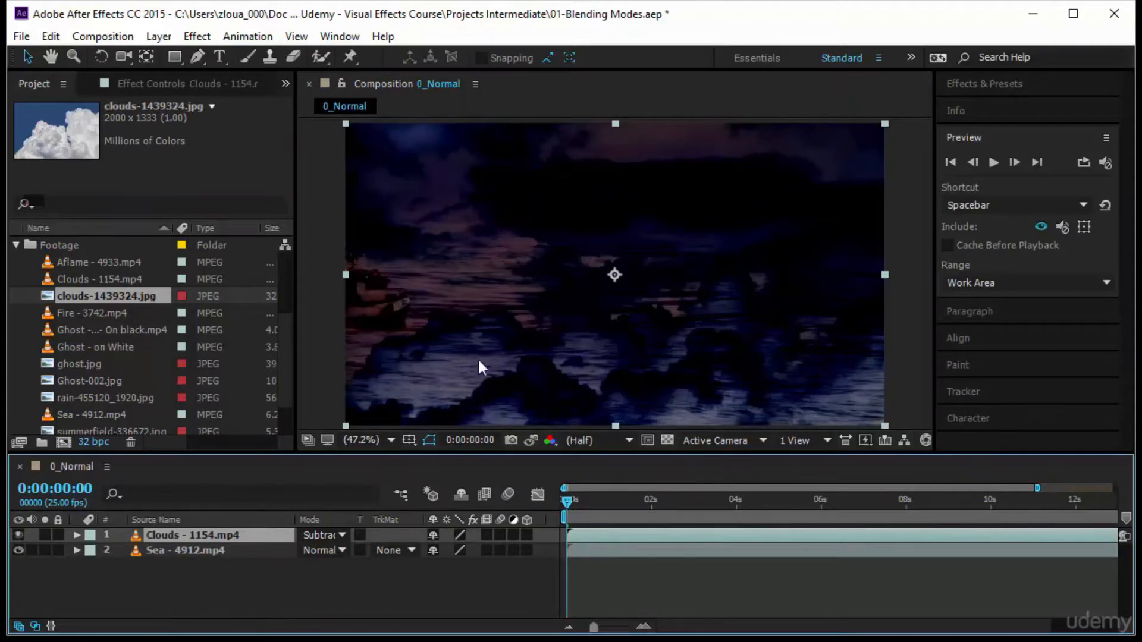
click(338, 530)
click(419, 94)
click(333, 534)
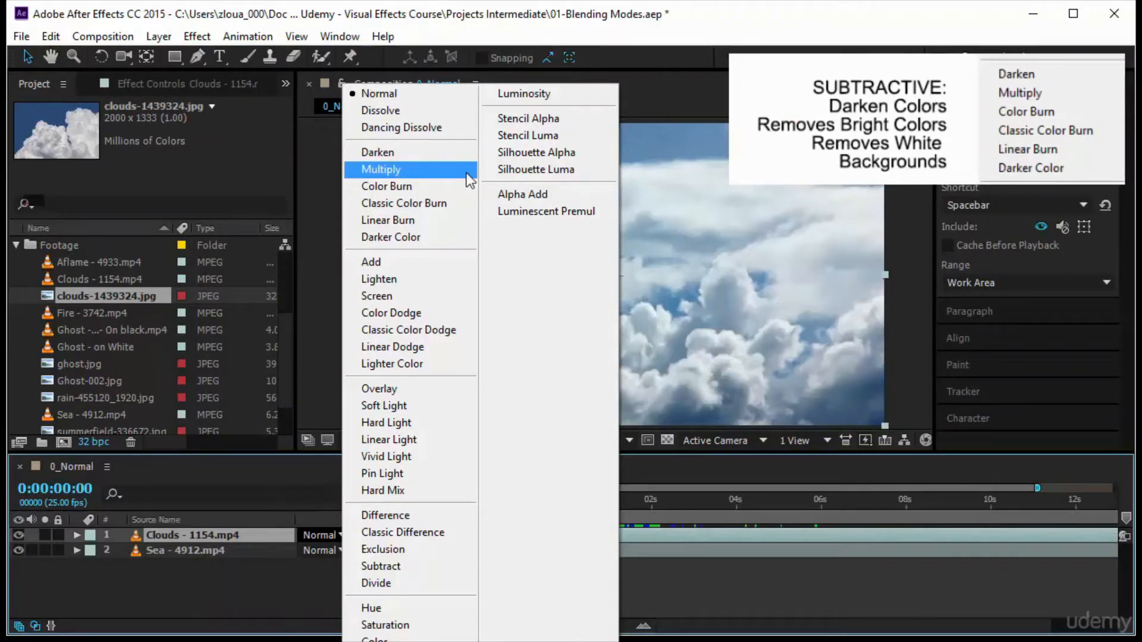
click(428, 171)
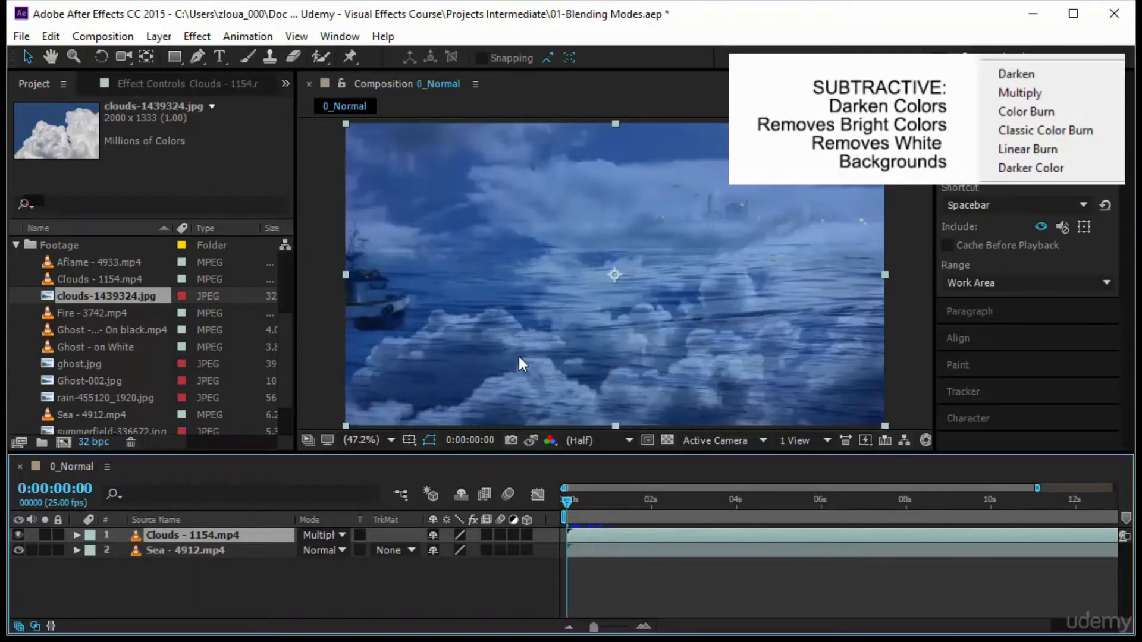
Try Overlay on the Clouds - 1154.mp4 layer with a playback preview, and switch its blending mode to Hard Mix
click(346, 535)
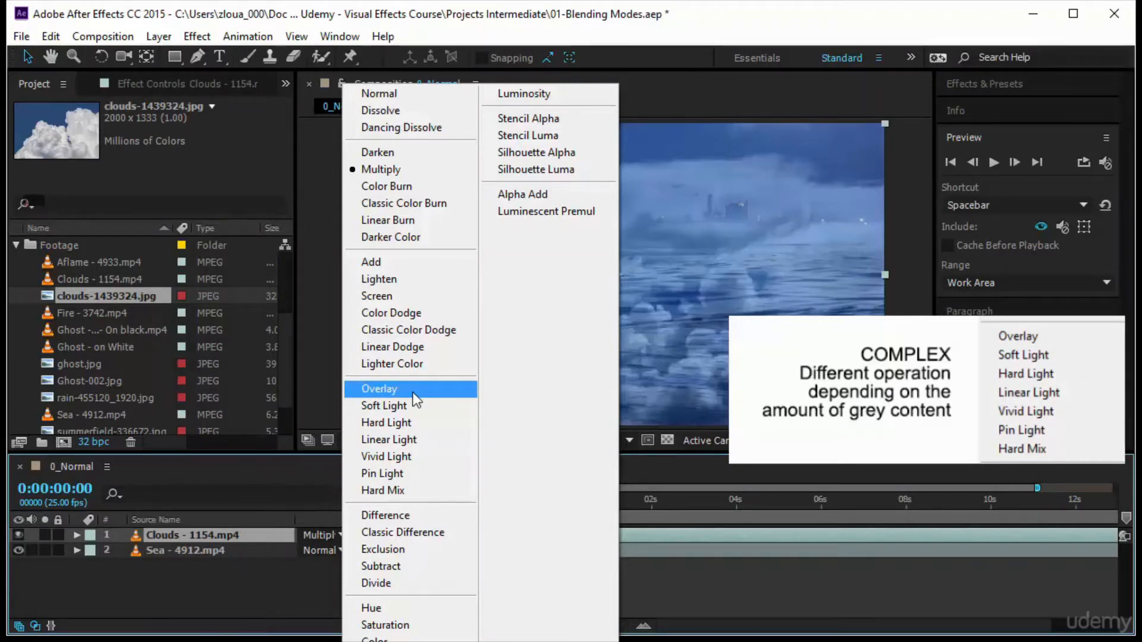
click(380, 390)
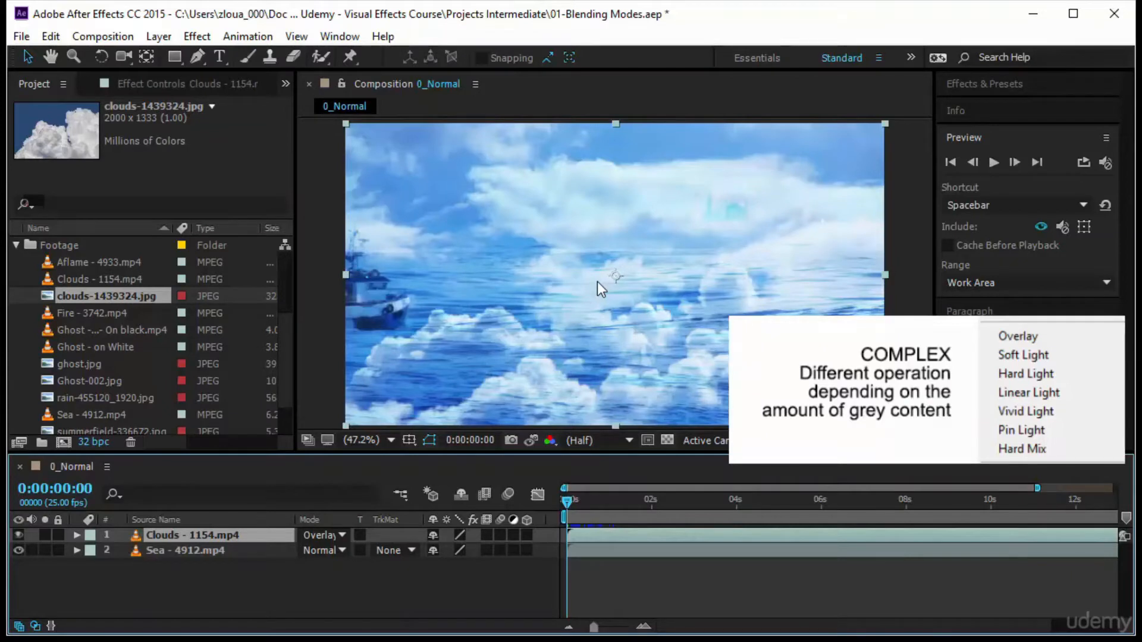
key(space)
click(320, 539)
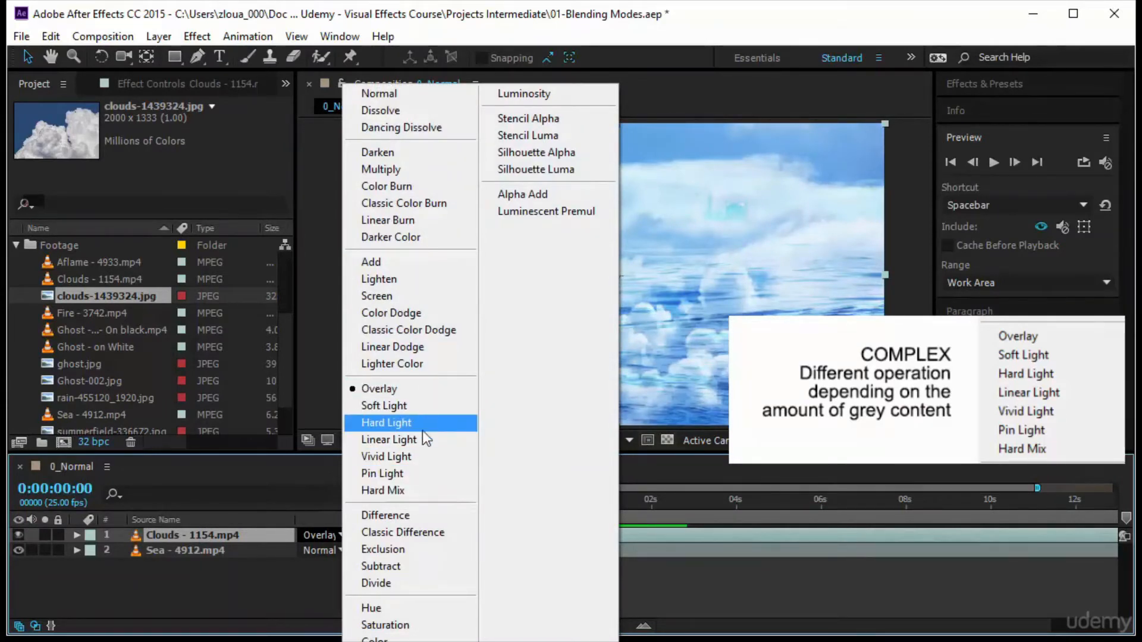
click(412, 491)
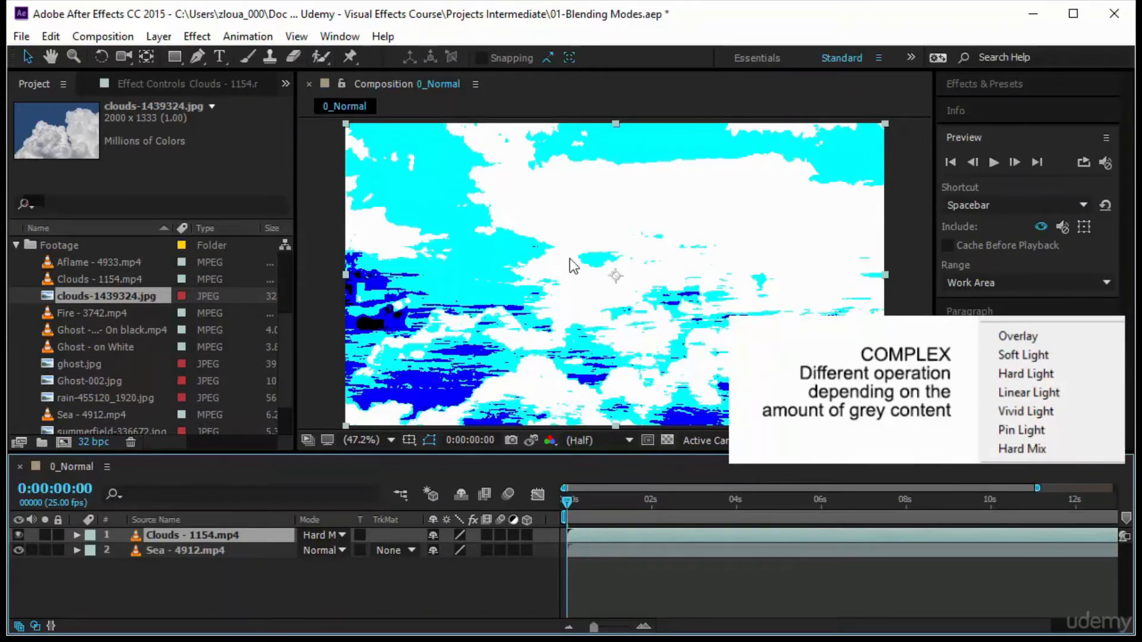
Try the Difference, Divide and Exclusion blending modes on the Clouds - 1154.mp4 layer
click(333, 535)
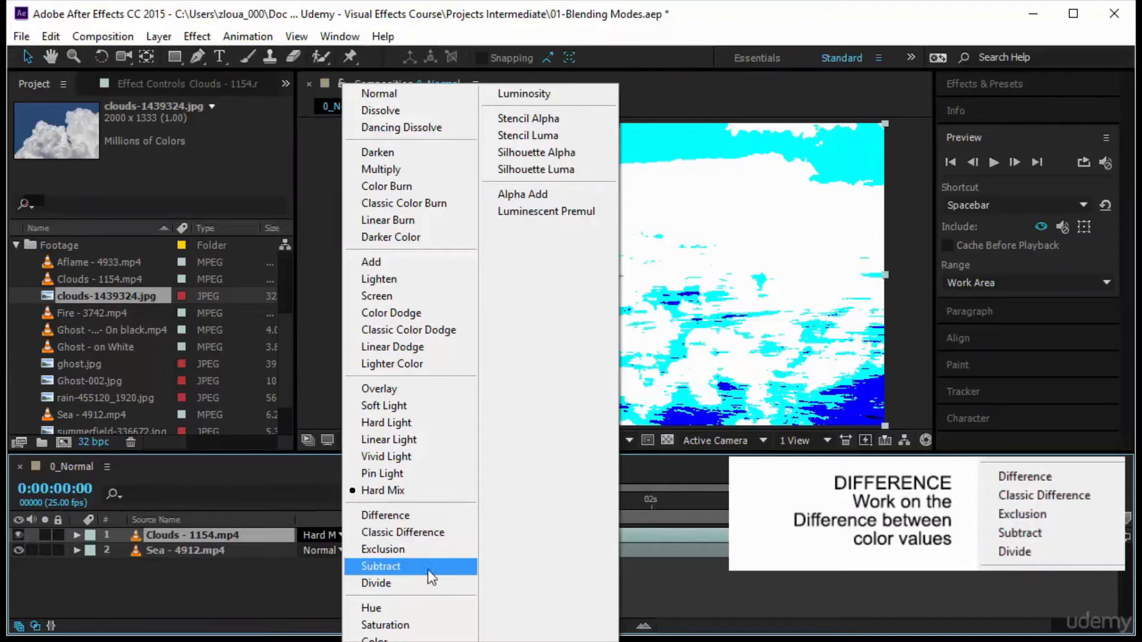
click(405, 515)
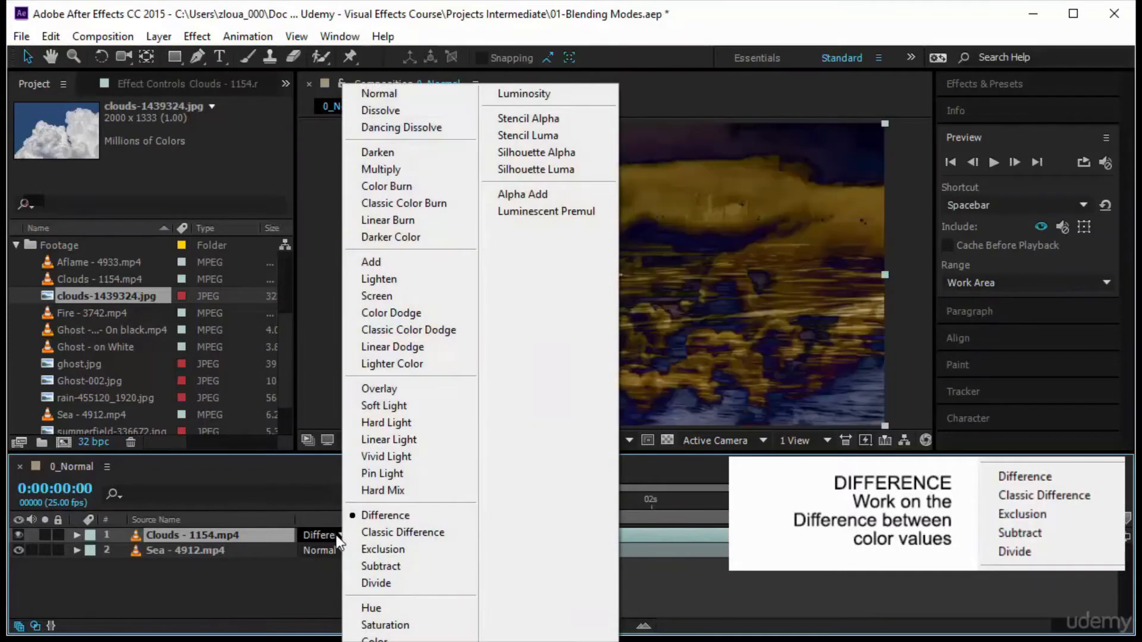
click(388, 583)
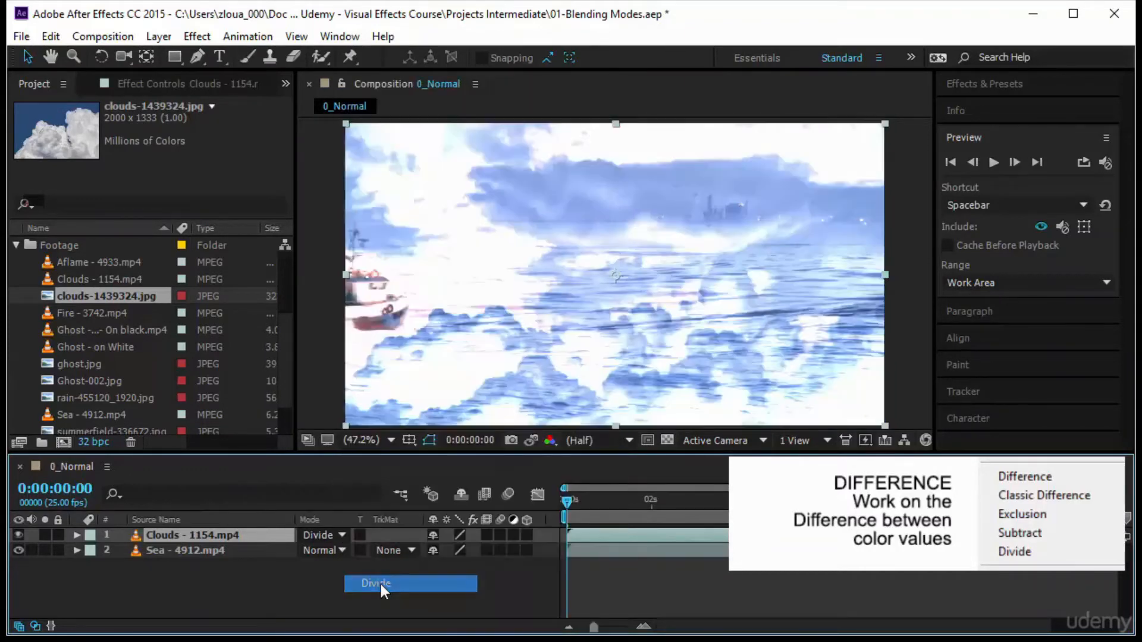
click(326, 533)
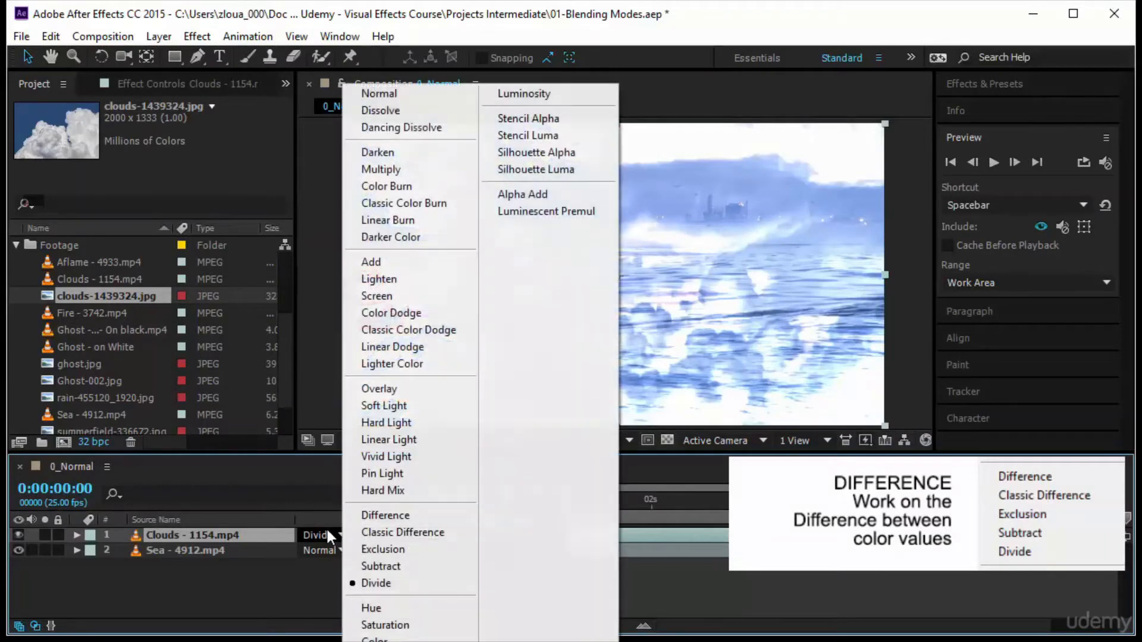
click(408, 548)
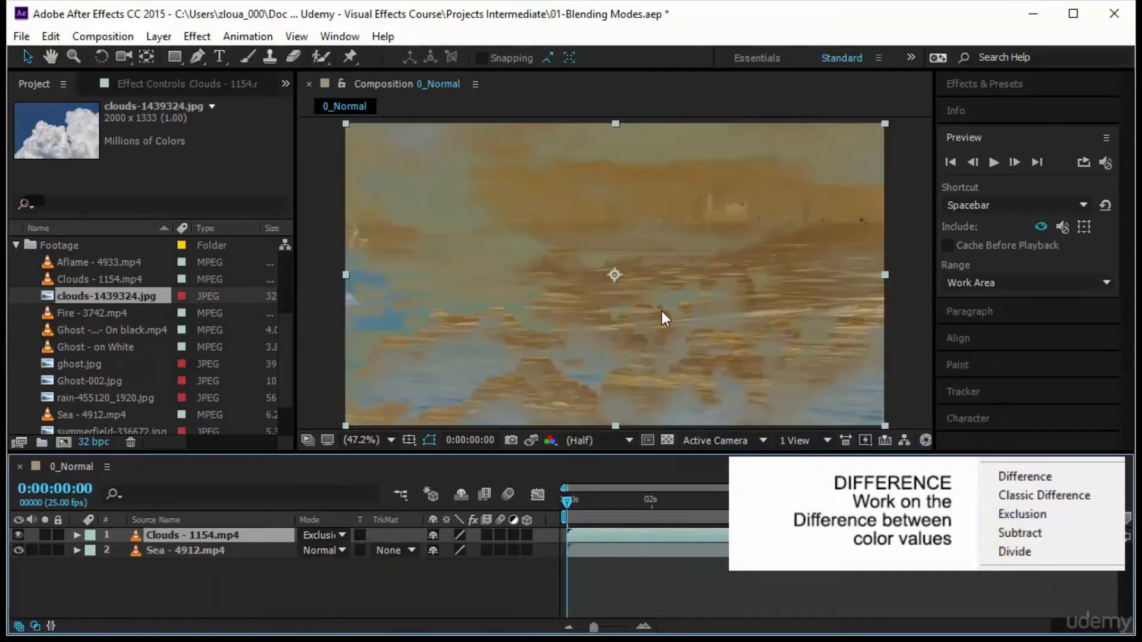
Set the Clouds - 1154.mp4 layer's blending mode to Stencil Luma so it mattes the sea footage
click(325, 535)
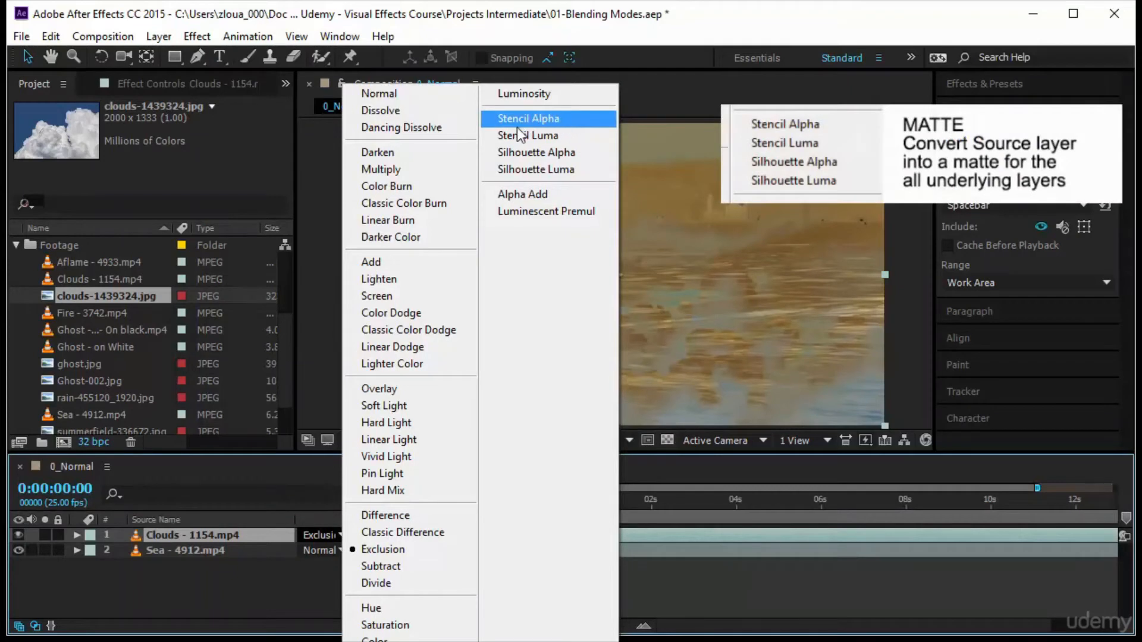
click(552, 140)
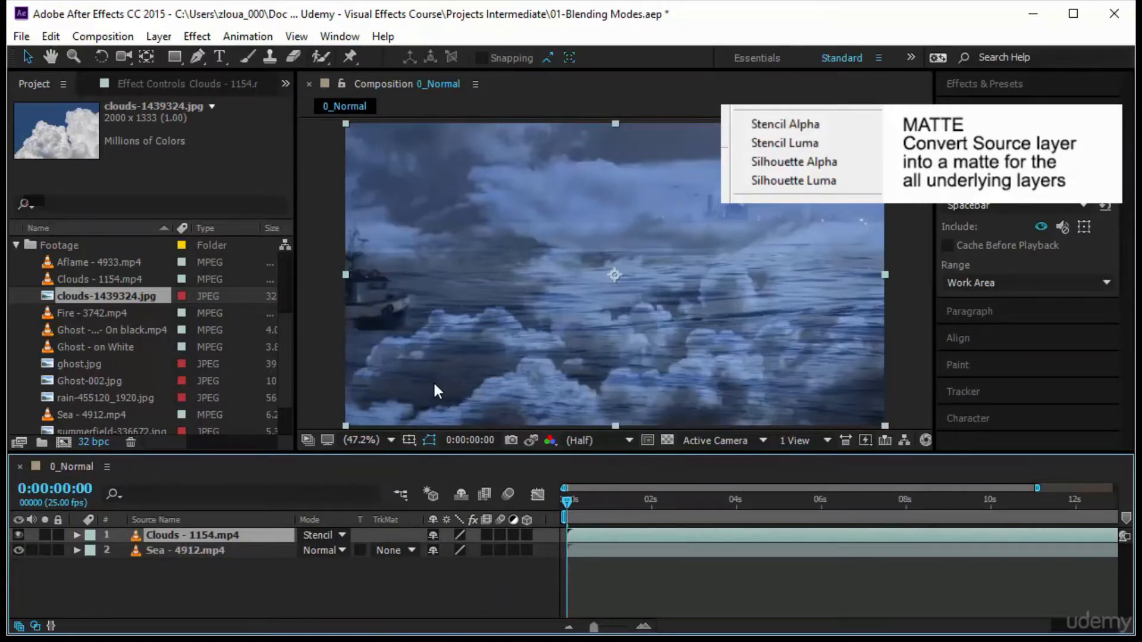
click(294, 578)
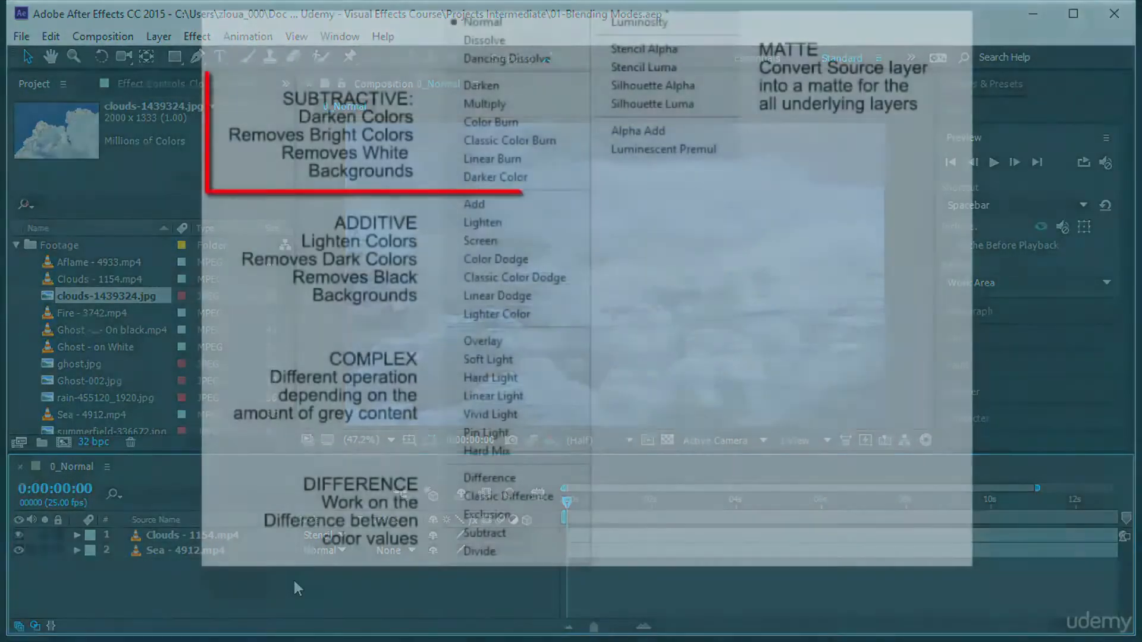
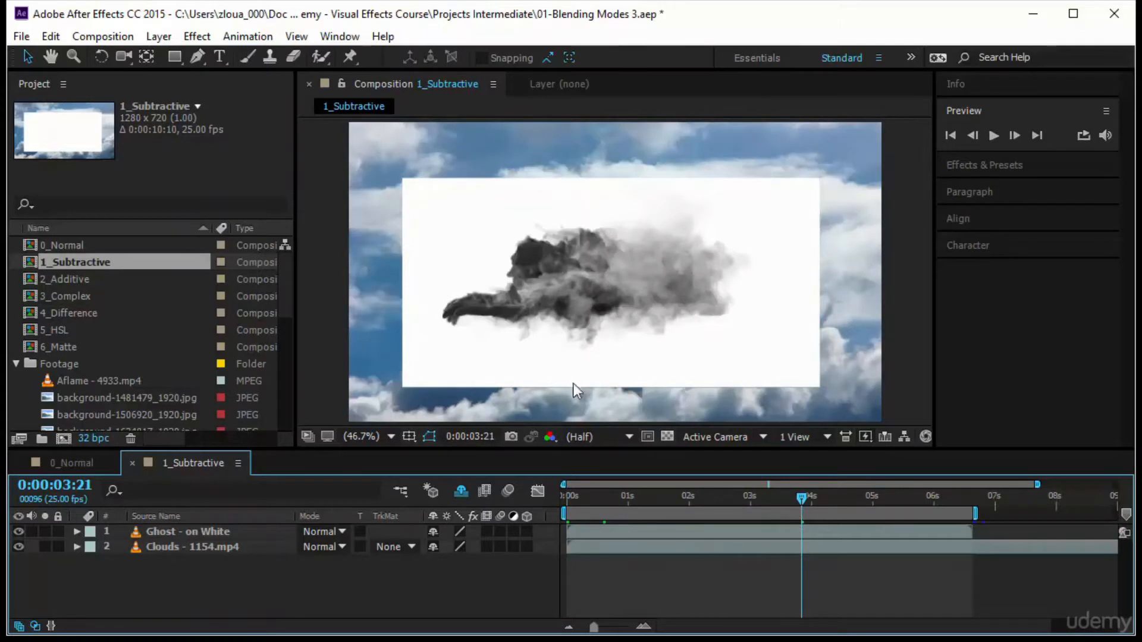
click(590, 148)
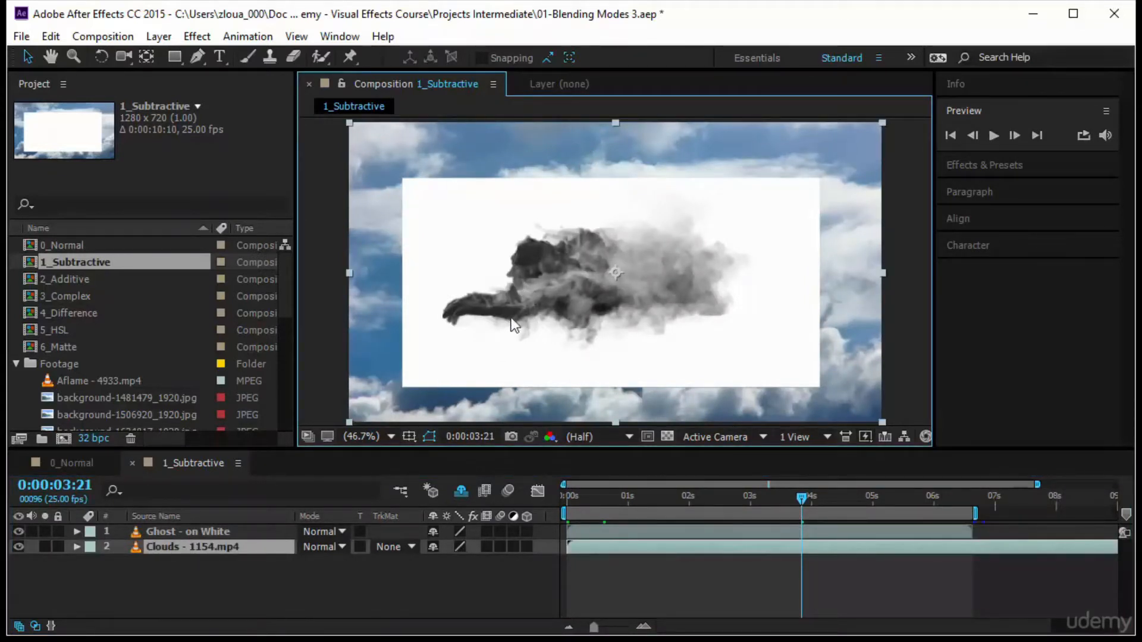
click(745, 244)
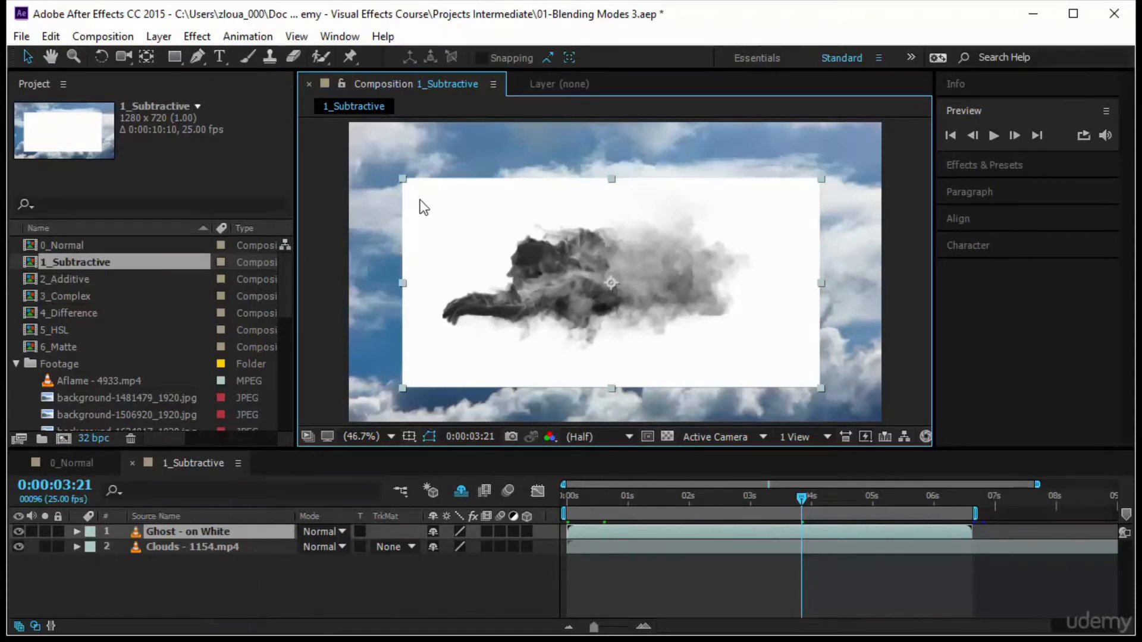
click(295, 562)
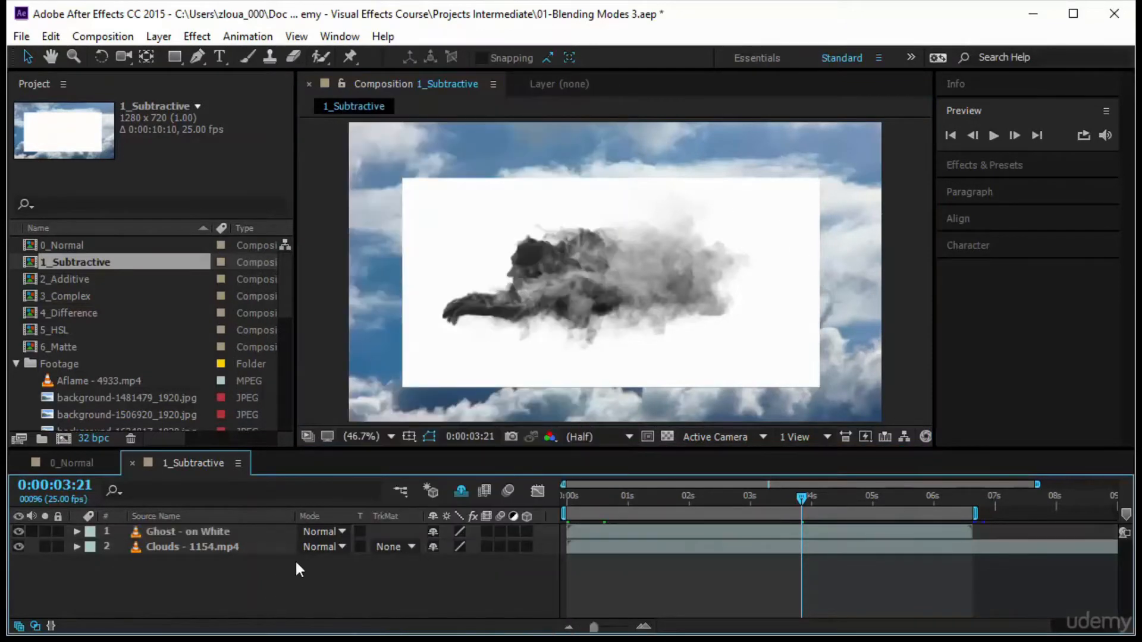
Try Darken on the Ghost - on White layer and compare it with Normal in the 1_Subtractive composition
click(341, 531)
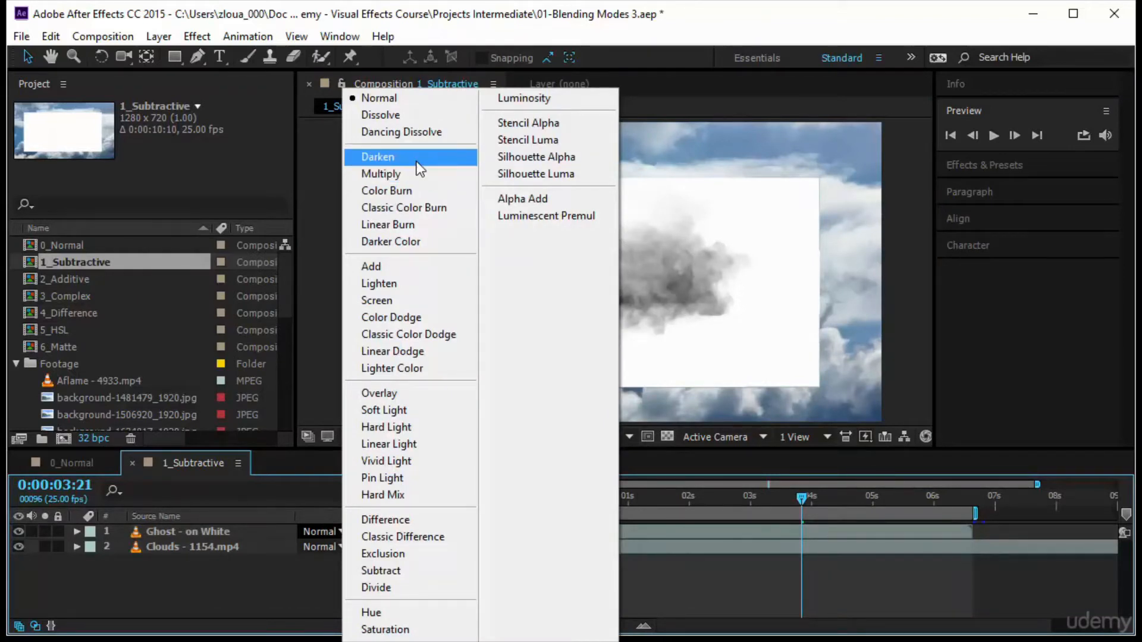
click(416, 162)
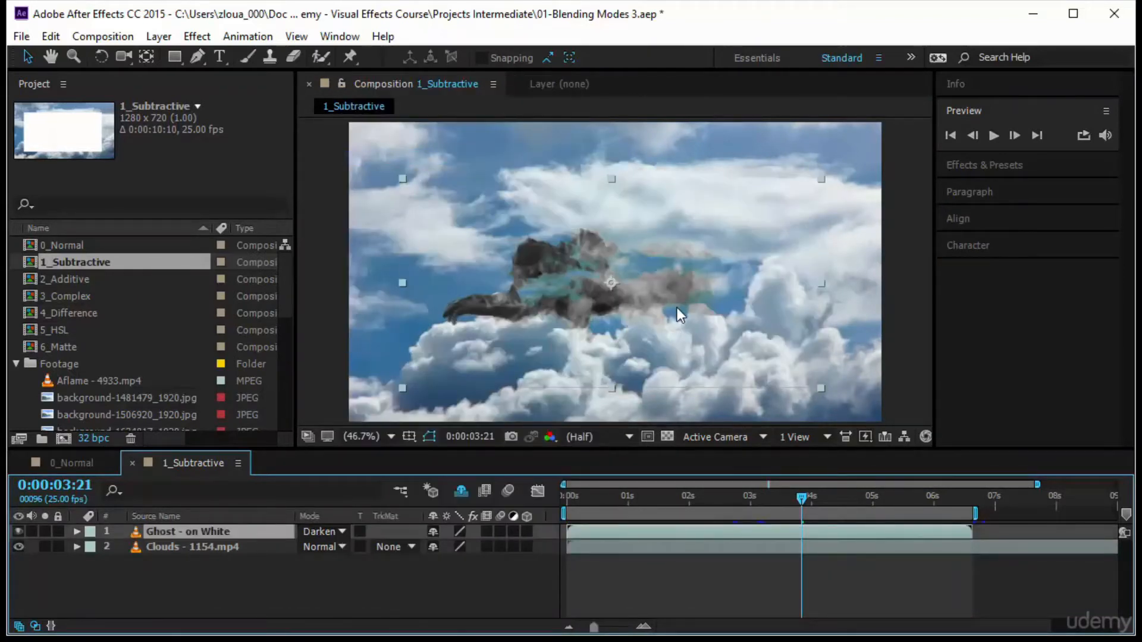
click(341, 530)
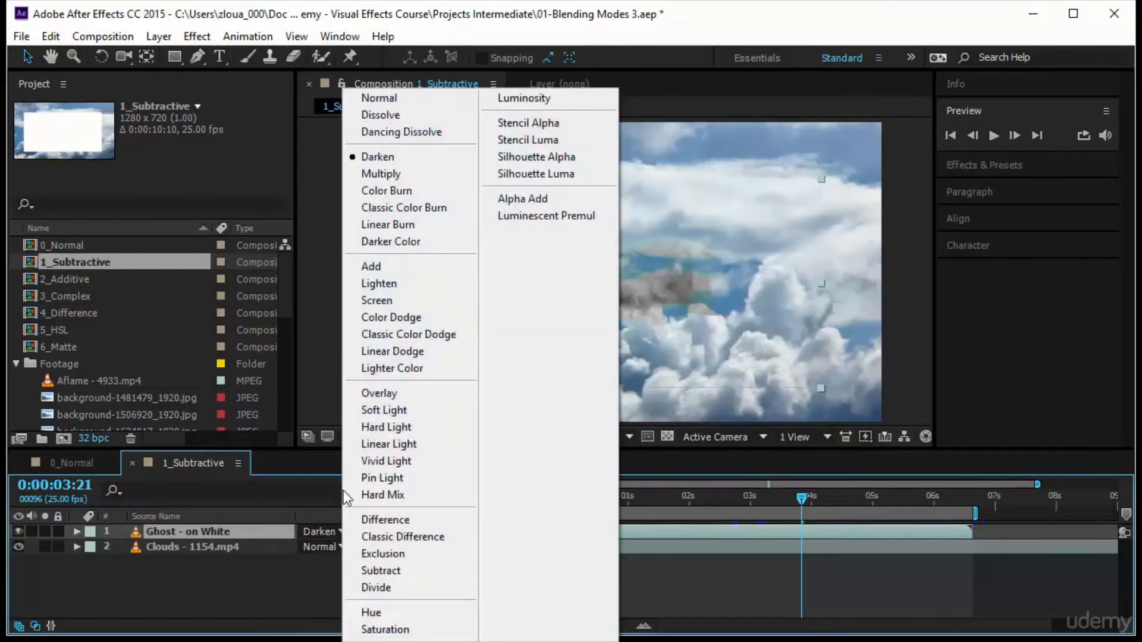
click(424, 101)
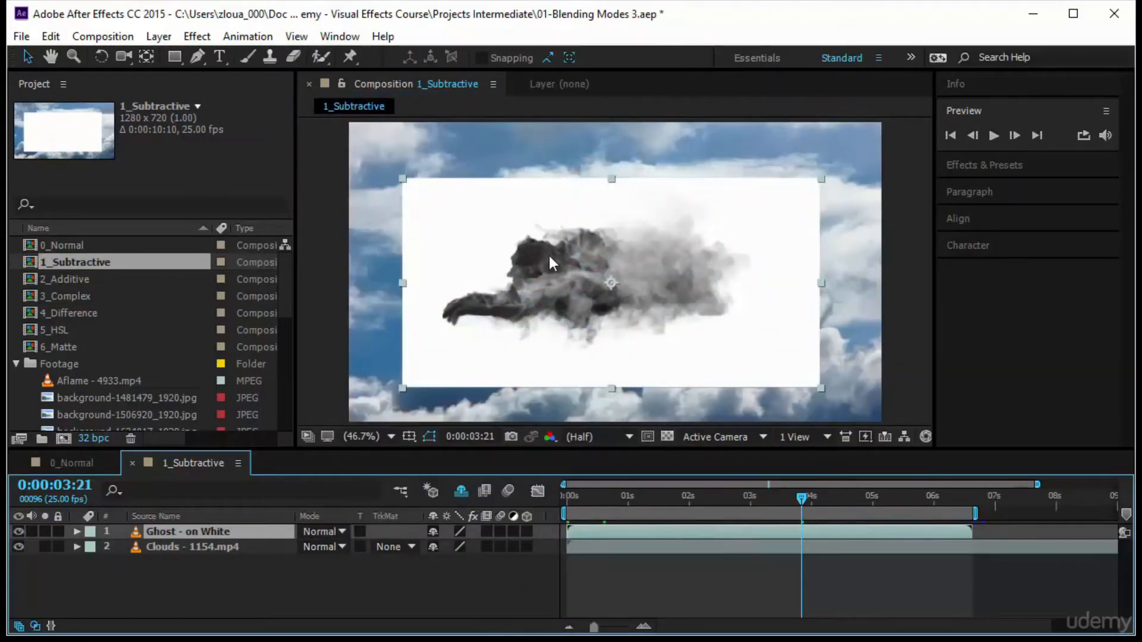
click(337, 528)
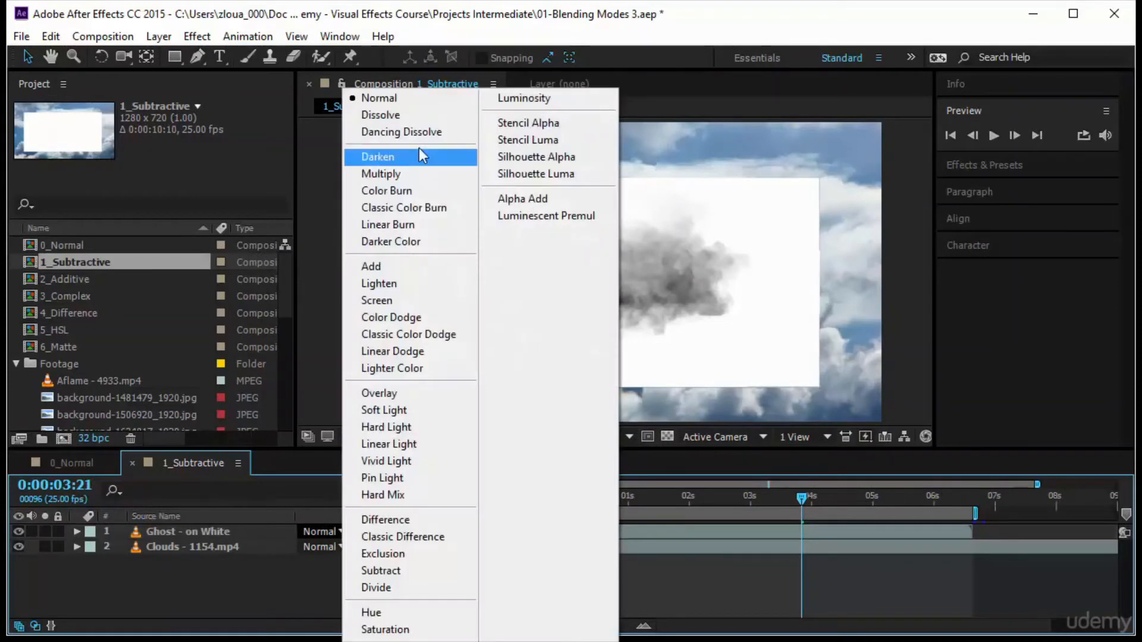
click(423, 156)
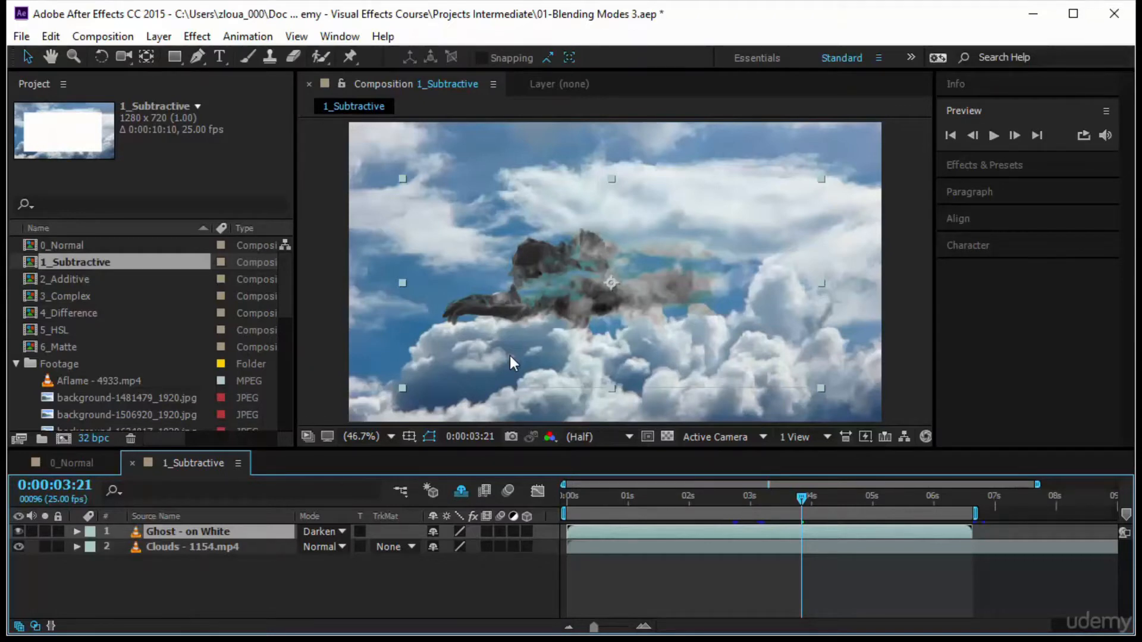
Try the Multiply, Color Burn and Classic Color Burn blending modes on the Ghost - on White layer
click(330, 532)
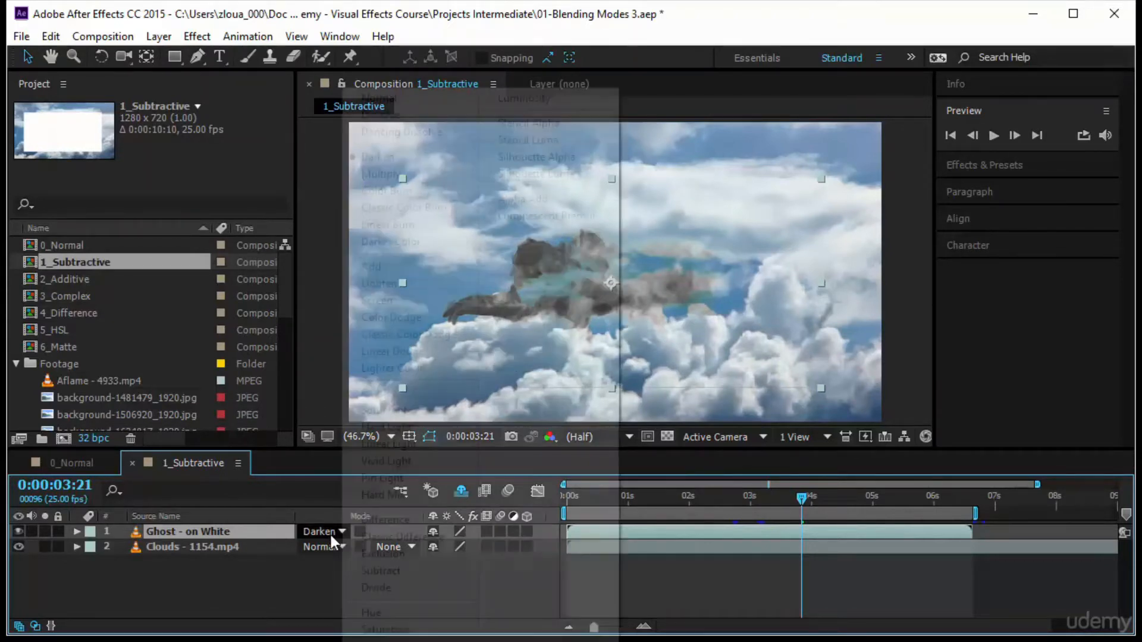
click(426, 174)
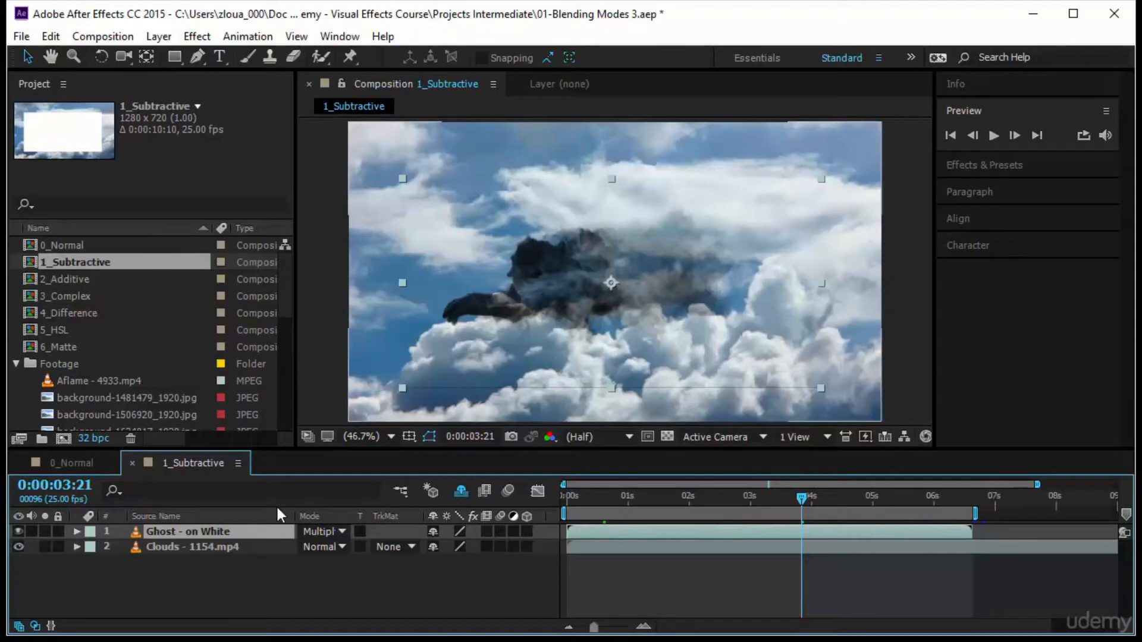
click(313, 530)
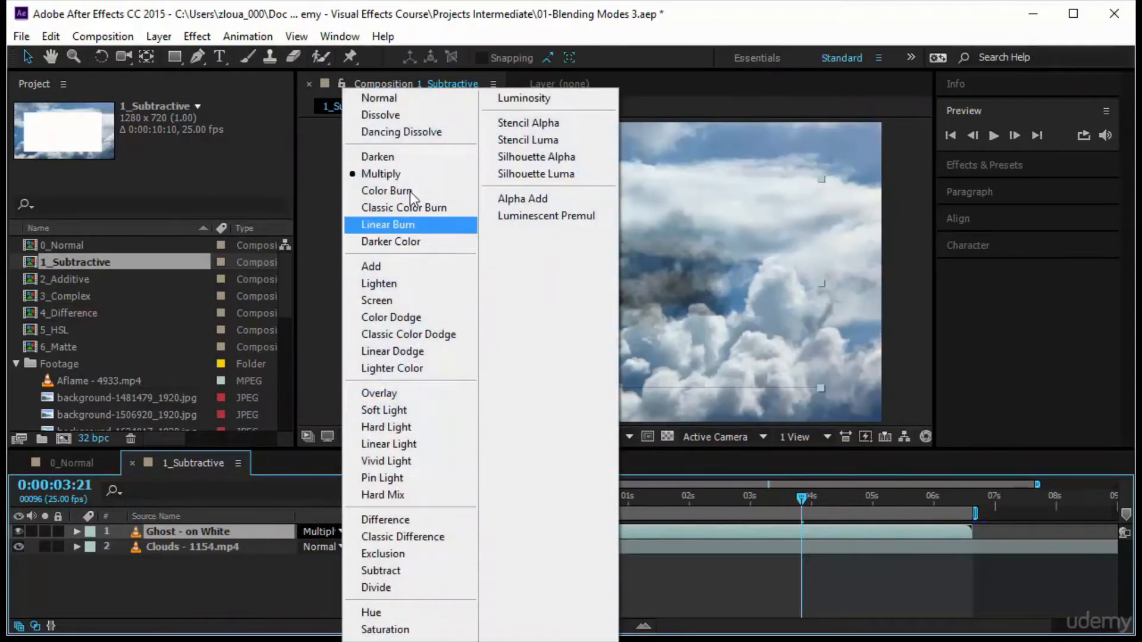
click(385, 190)
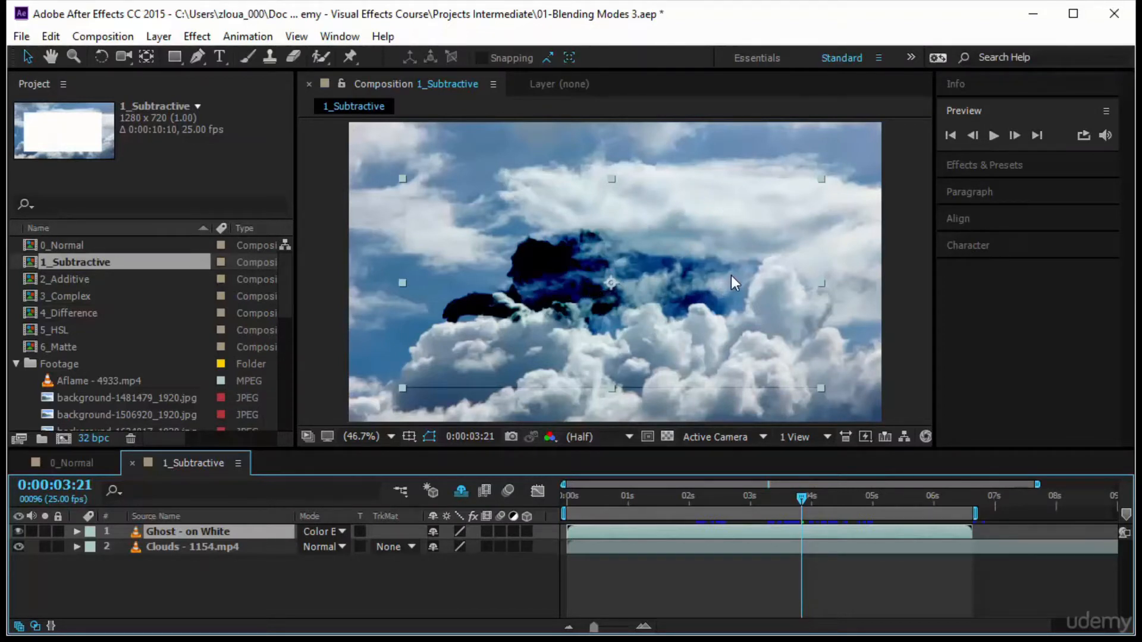
key(c)
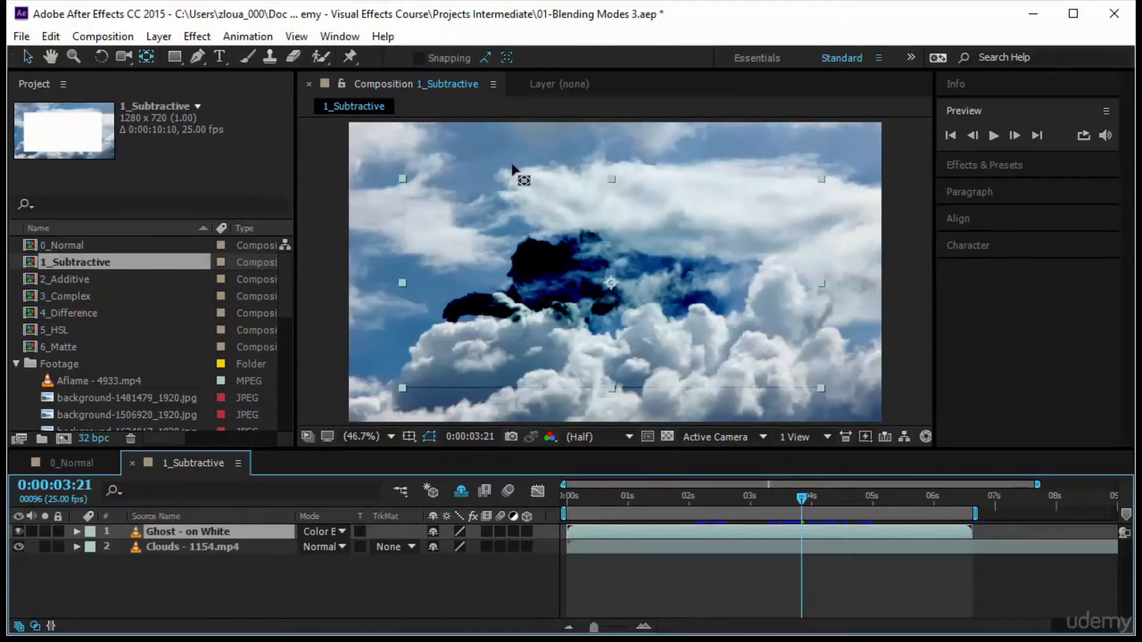
click(318, 531)
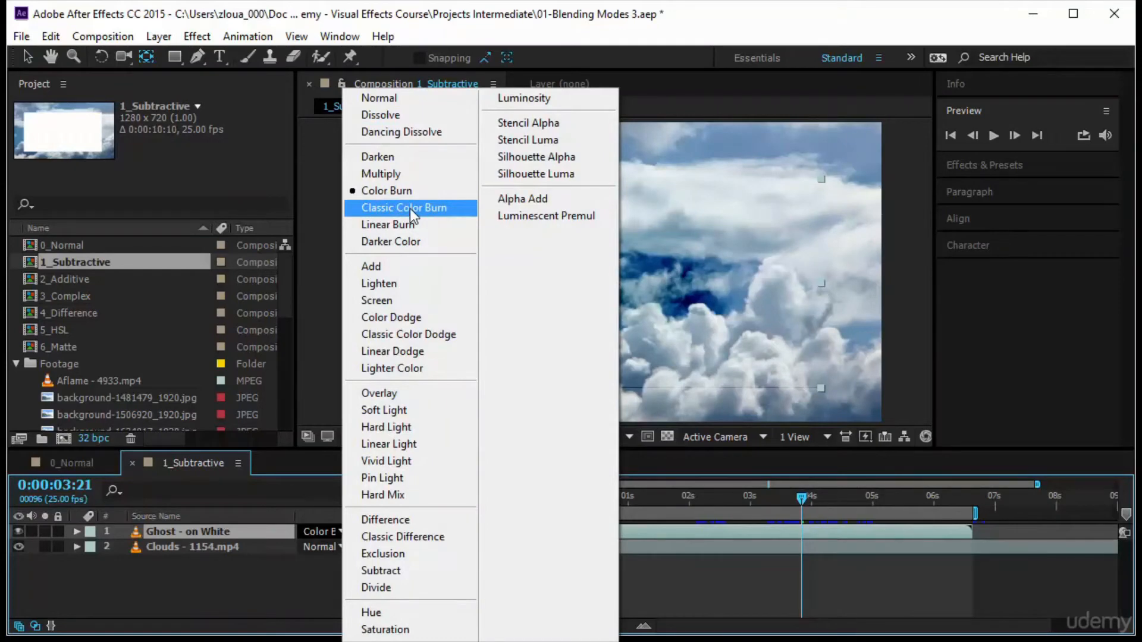
click(409, 208)
key(v)
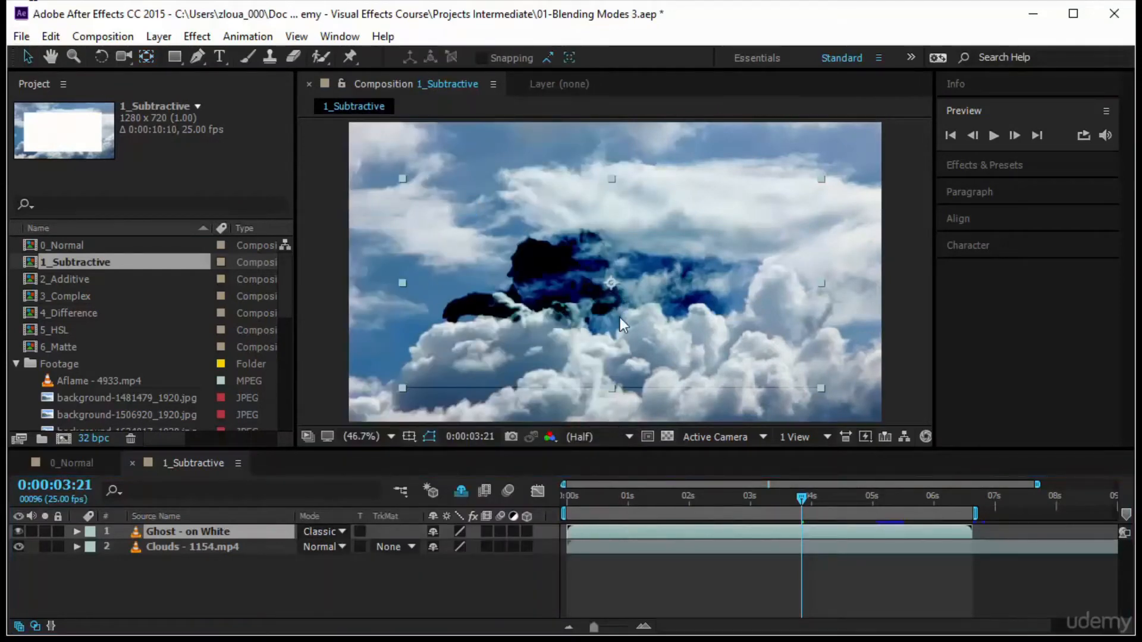
Try Linear Burn on the Ghost - on White layer and move the current time to 0:00:04:04
click(321, 532)
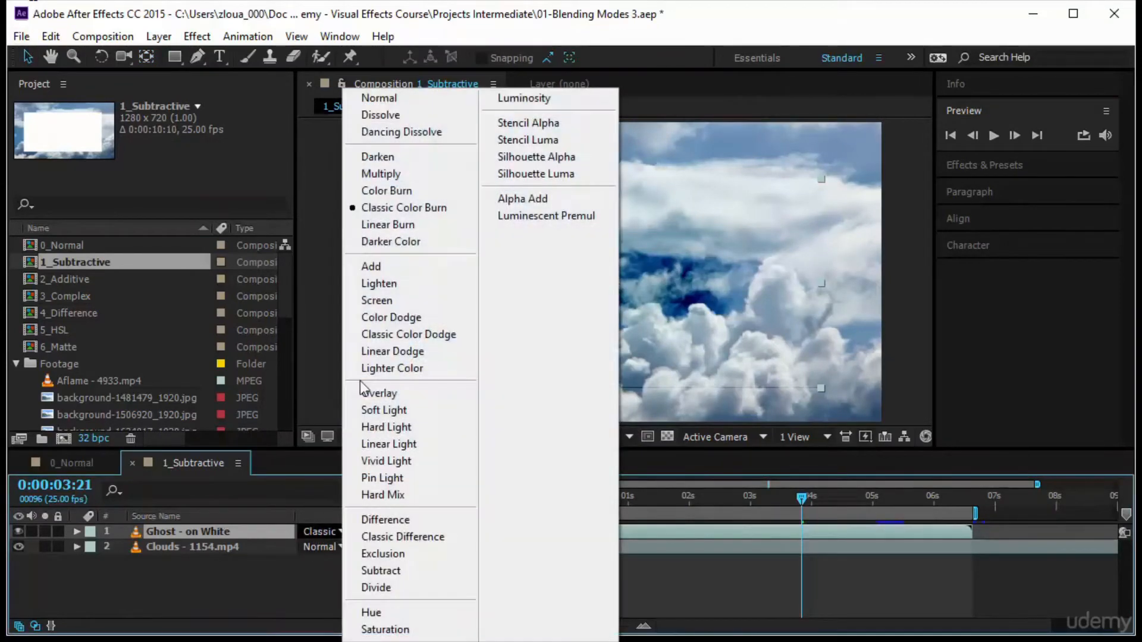
click(415, 226)
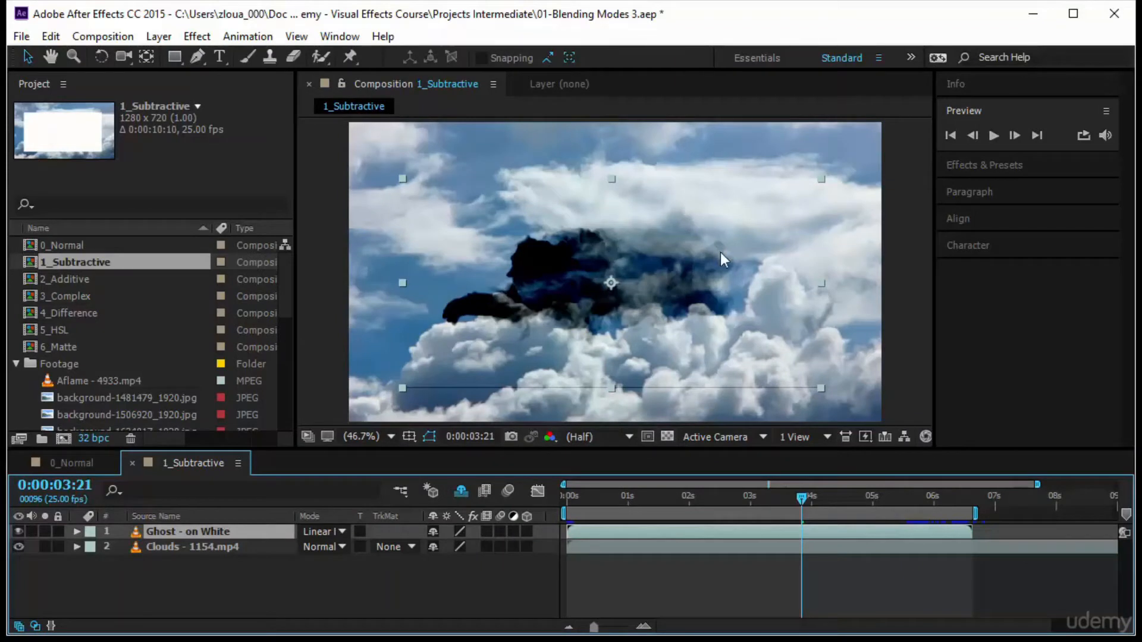
drag(802, 495, 822, 516)
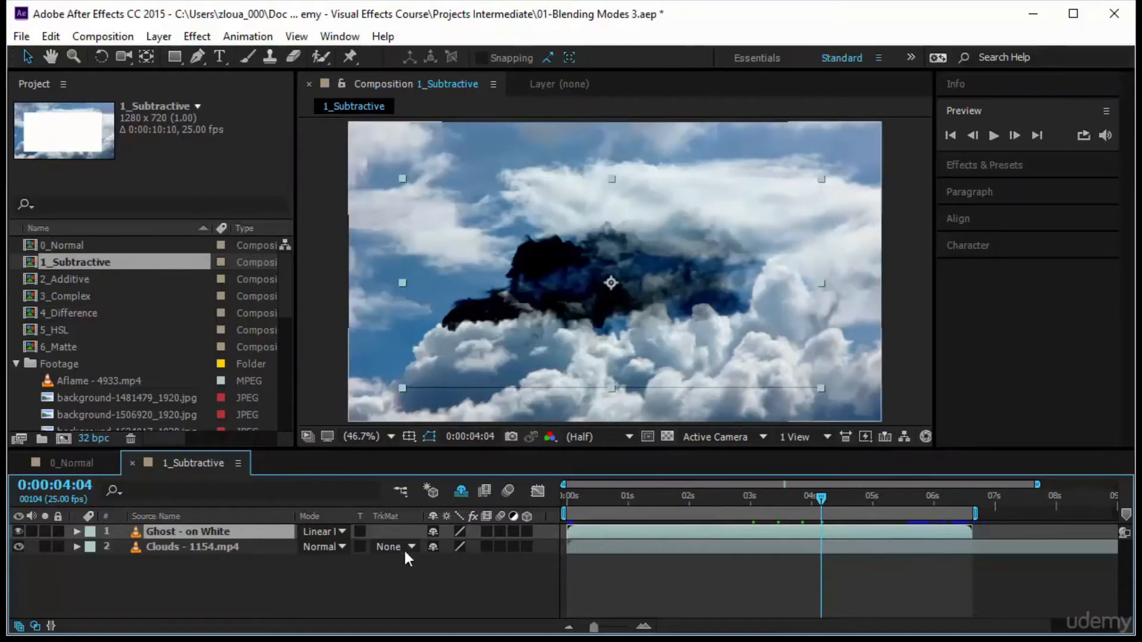
Try Darker Color on the Ghost - on White layer, and set its blending mode to Multiply
click(335, 532)
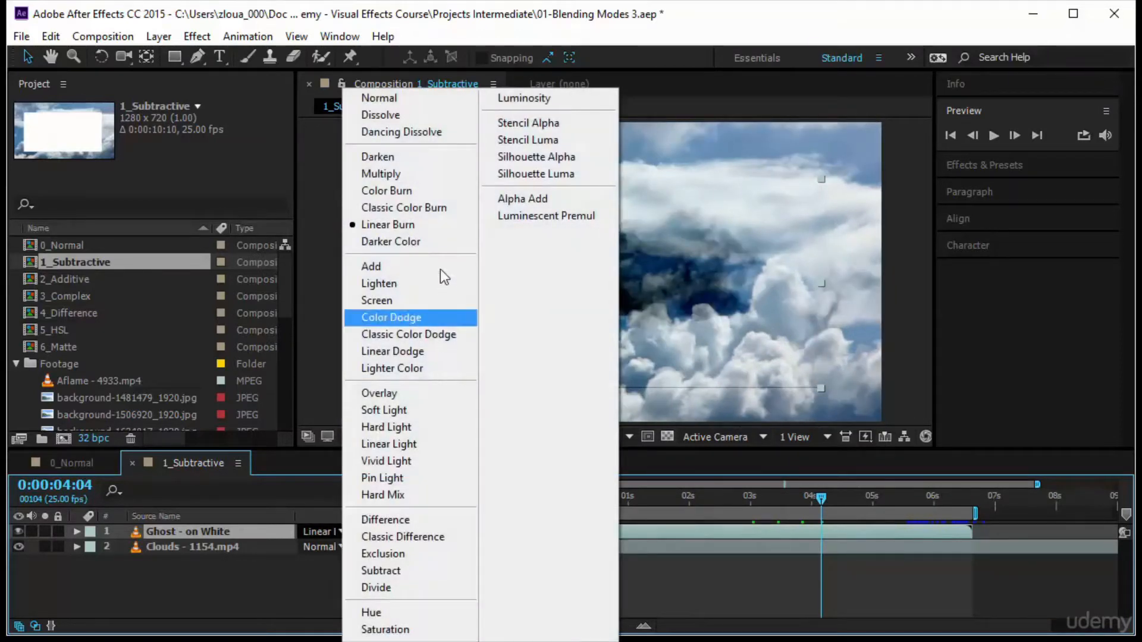
click(441, 239)
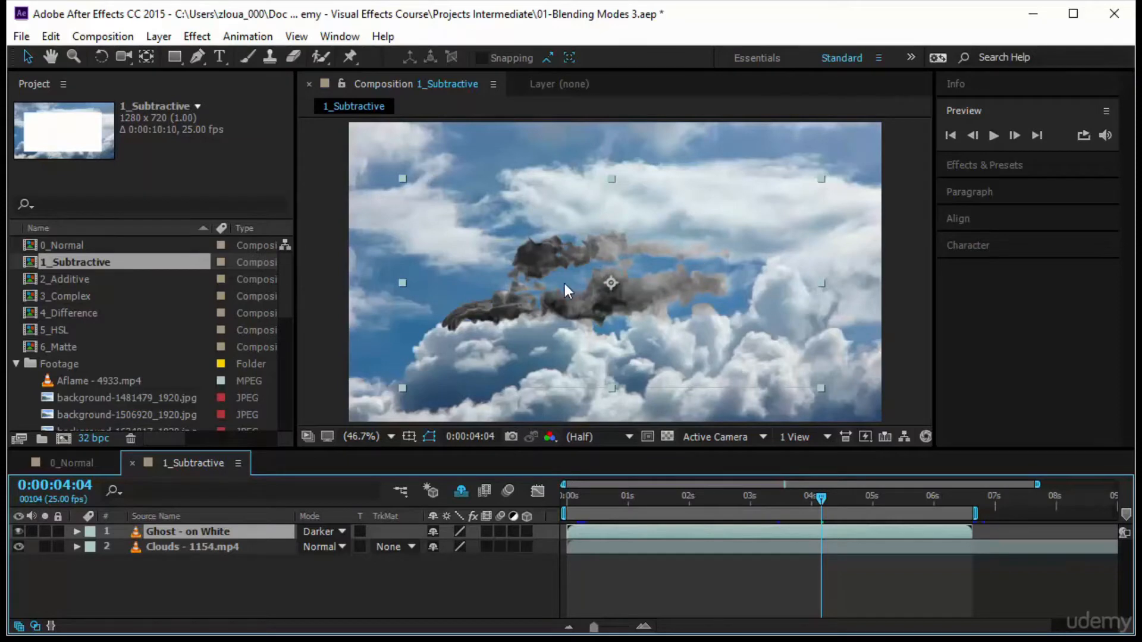
click(341, 527)
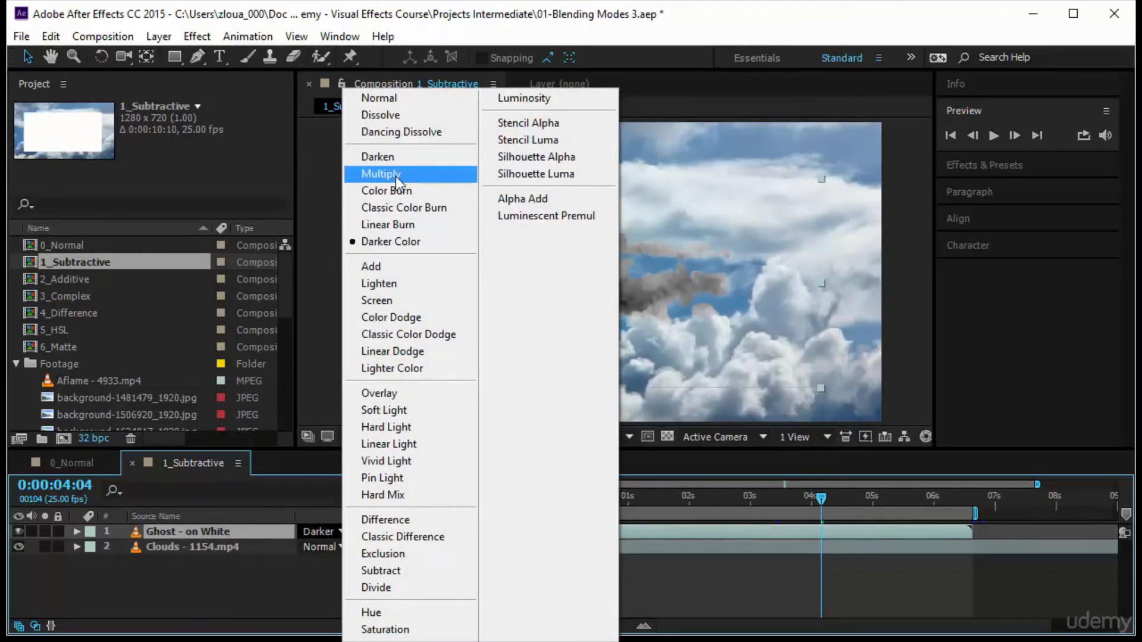
click(395, 176)
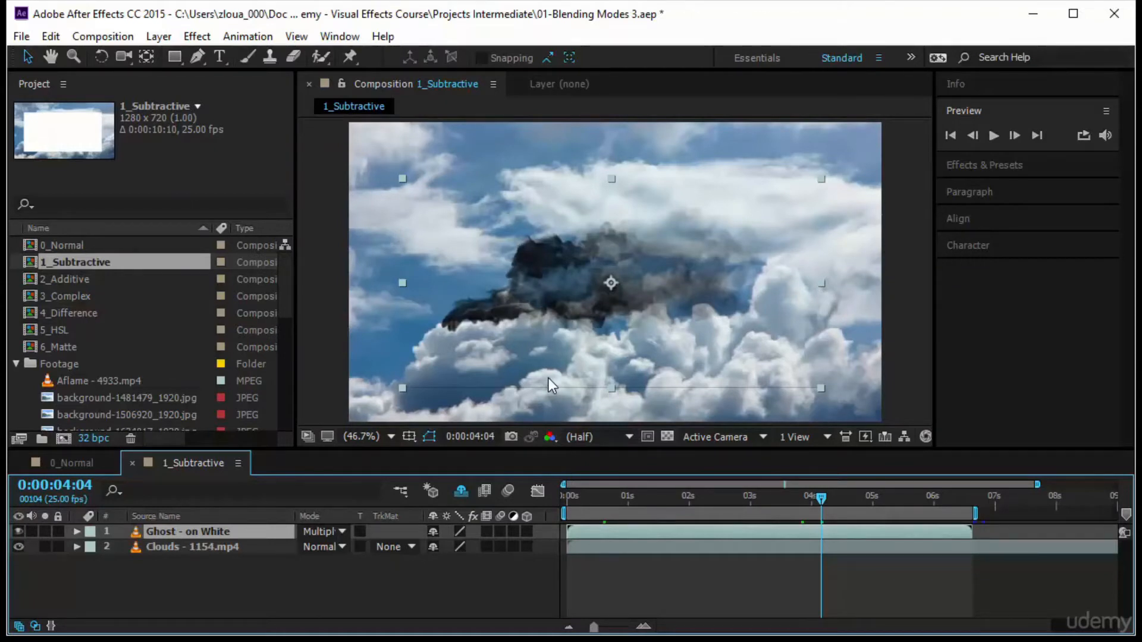
Turn off visibility of the Ghost - on White and Clouds - 1154.mp4 layers and reveal the shy layers in the timeline
click(18, 531)
click(18, 547)
click(461, 491)
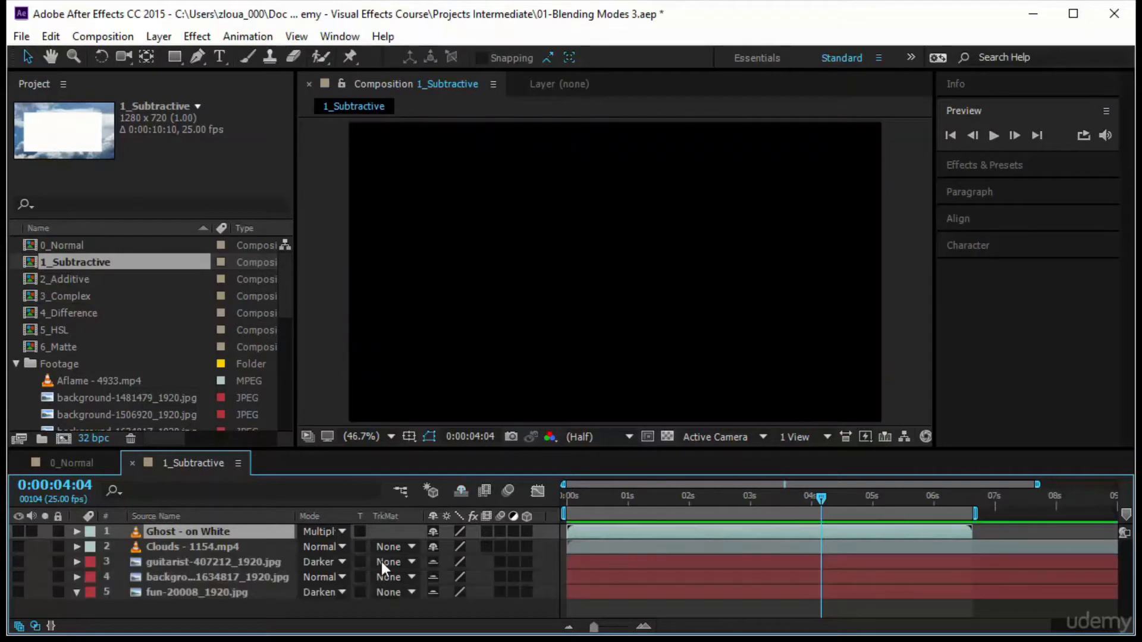
Turn on visibility of the guitarist-407212_1920.jpg layer and the background-1634817_1920.jpg layer beneath it, viewing each image on its own
click(18, 562)
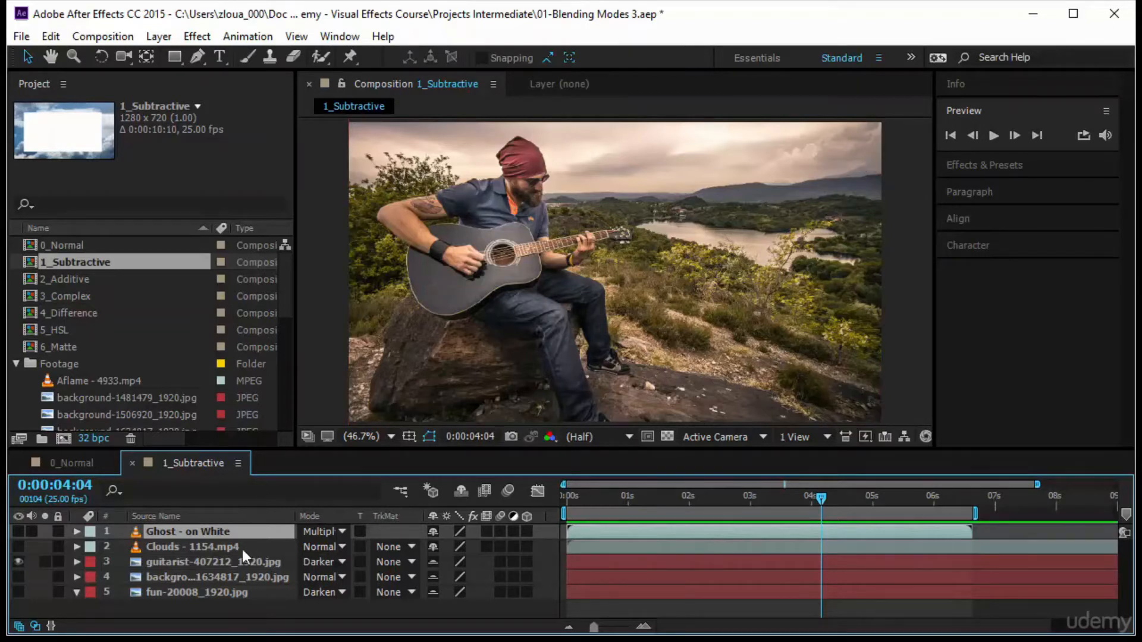
click(180, 581)
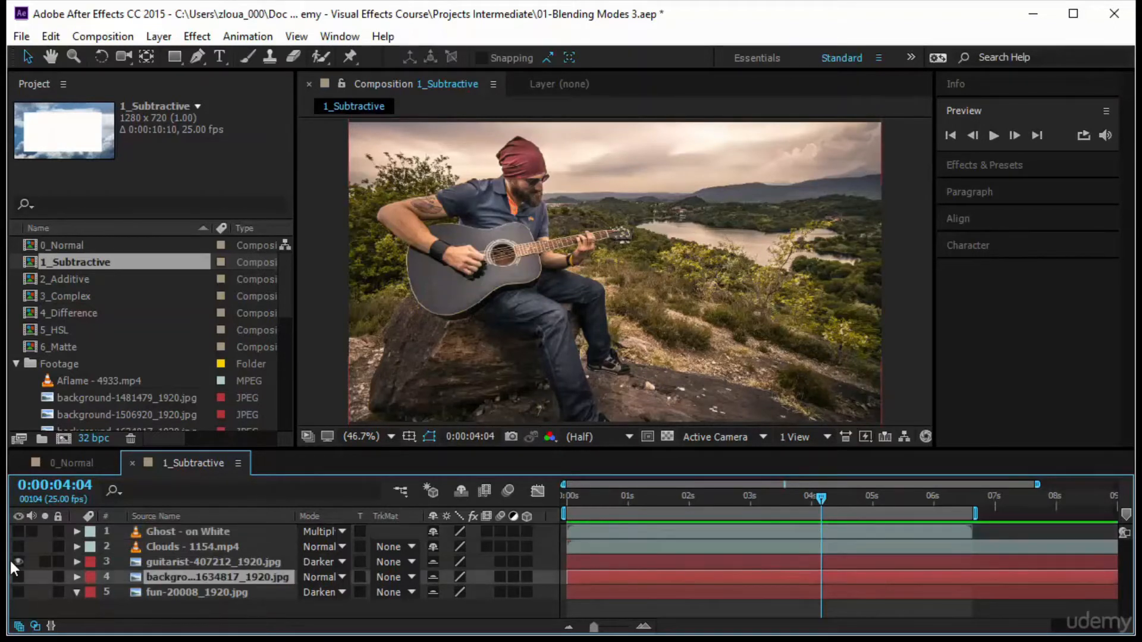
click(18, 562)
click(19, 576)
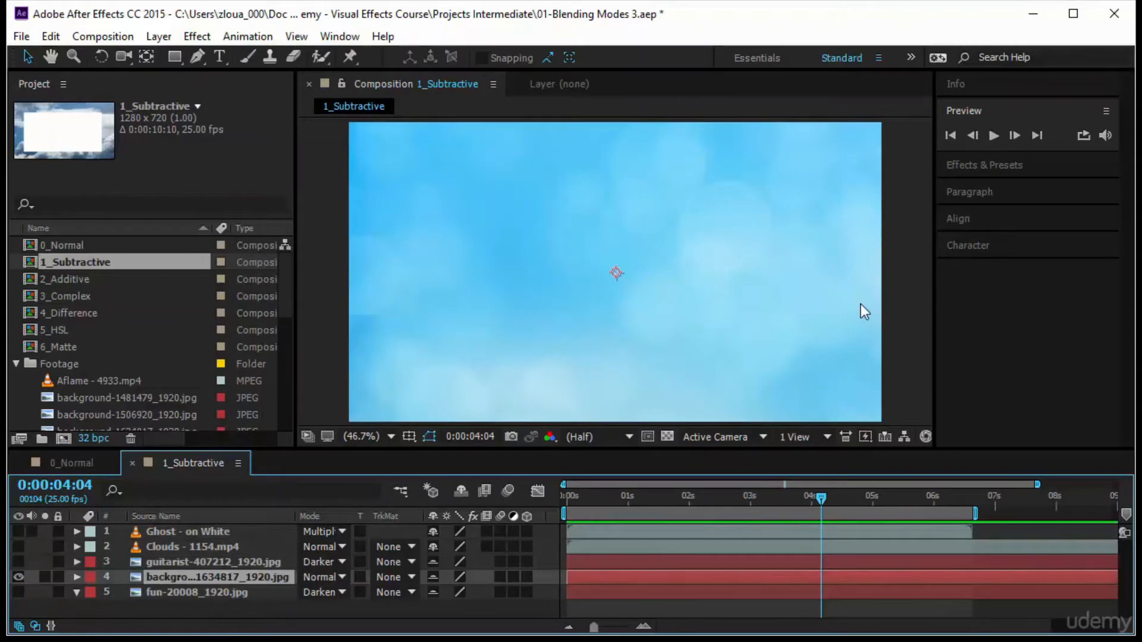
click(19, 563)
Set the guitarist-407212_1920.jpg layer's blending mode to Multiply and toggle its visibility to compare the blend with the blue background
click(312, 560)
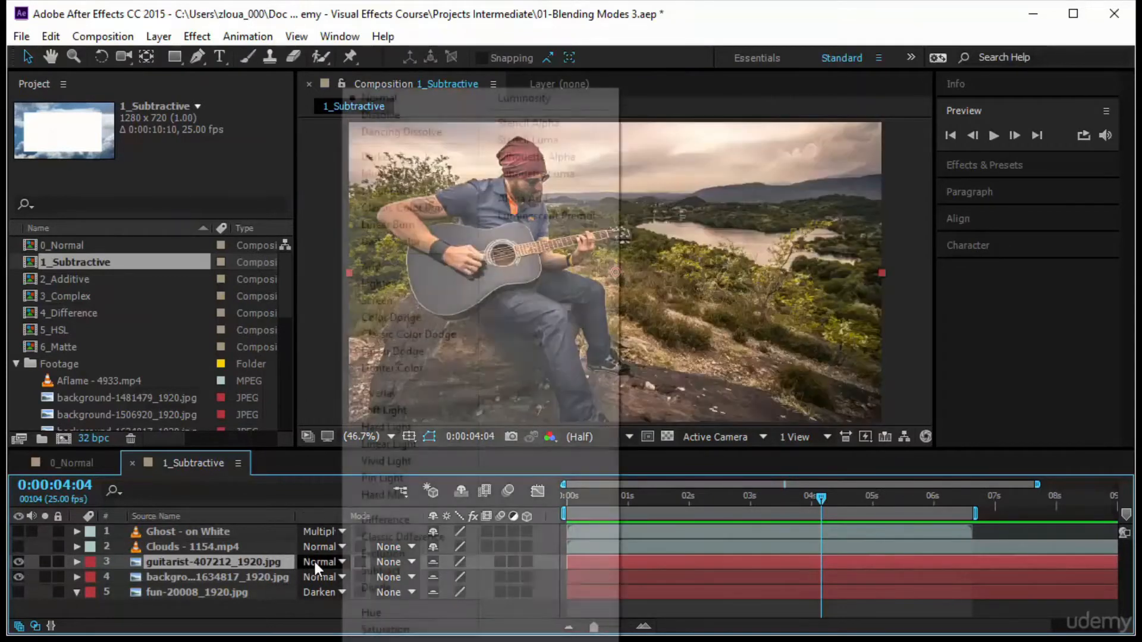
click(411, 177)
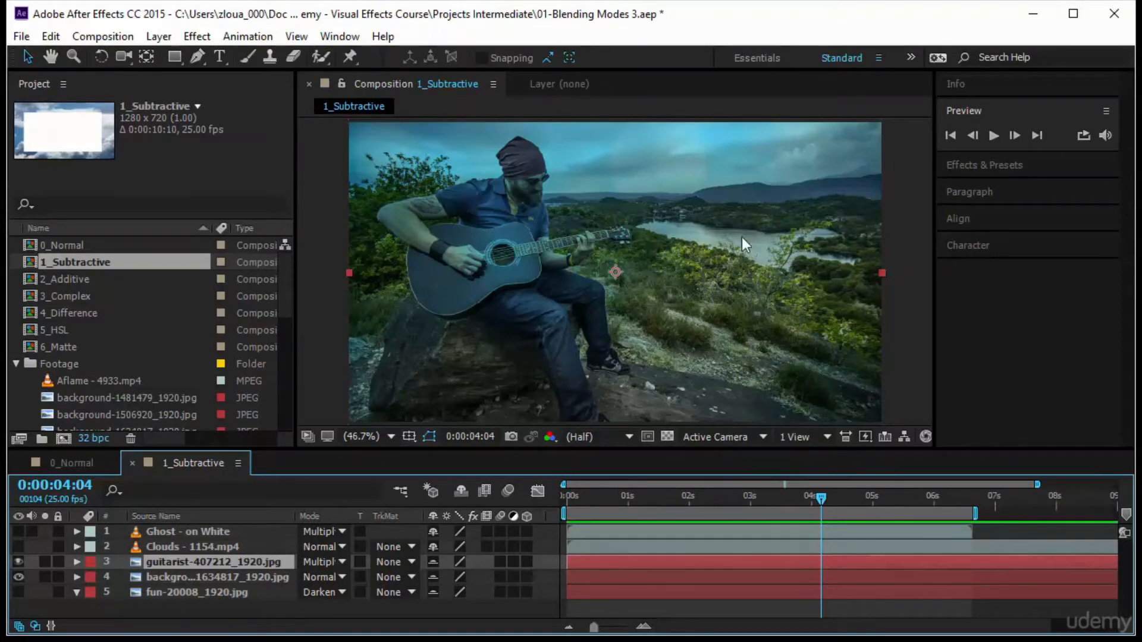
click(227, 577)
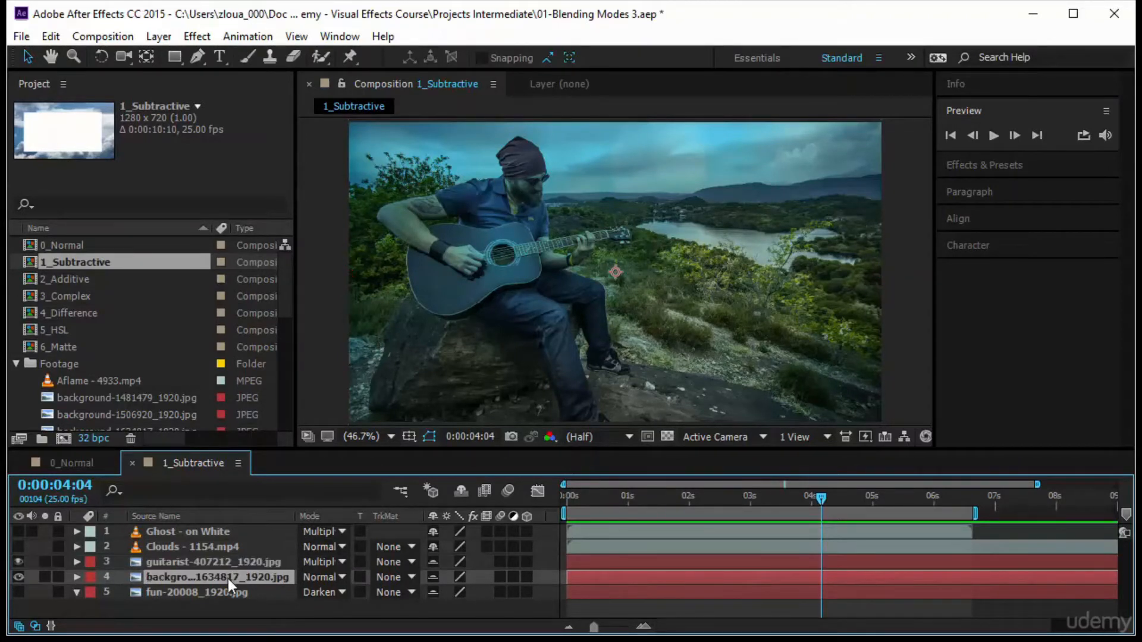
click(18, 562)
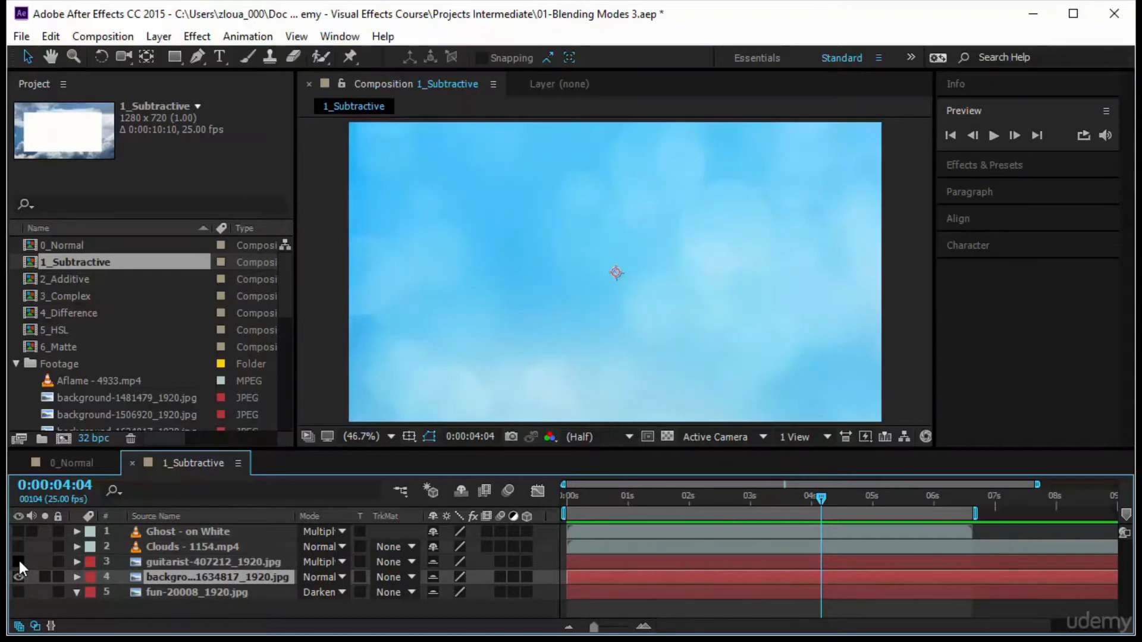
click(19, 560)
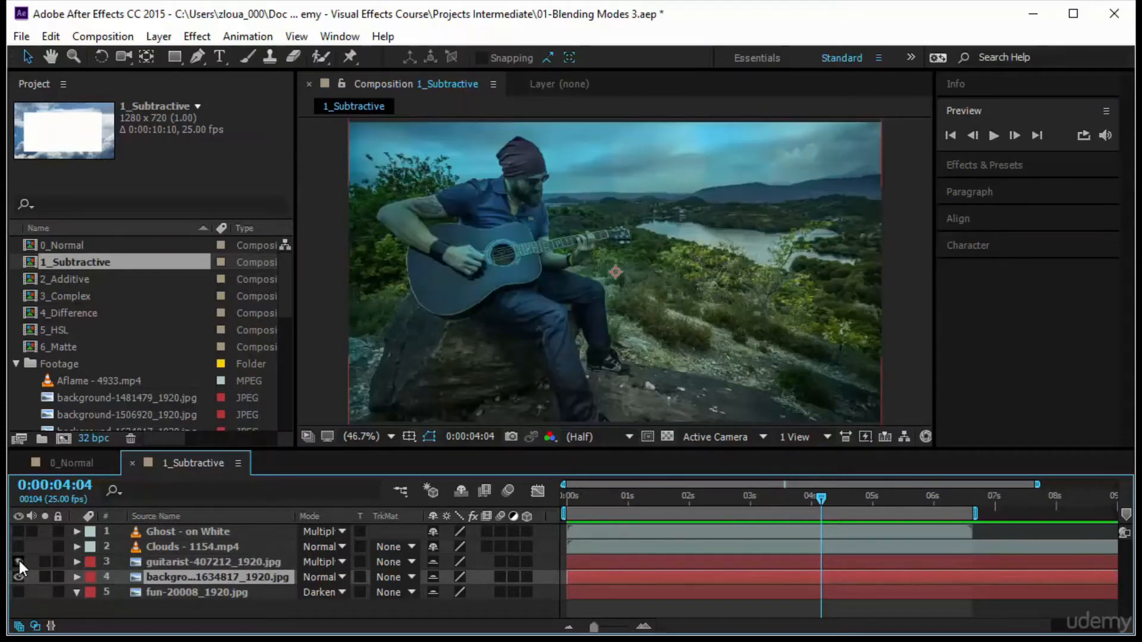
Try the earth-1407349_1920.jpg image beneath the guitarist-407212_1920.jpg layer with its opacity lowered to 31%, and delete the added layer
scroll(118, 403, down, 2)
click(116, 380)
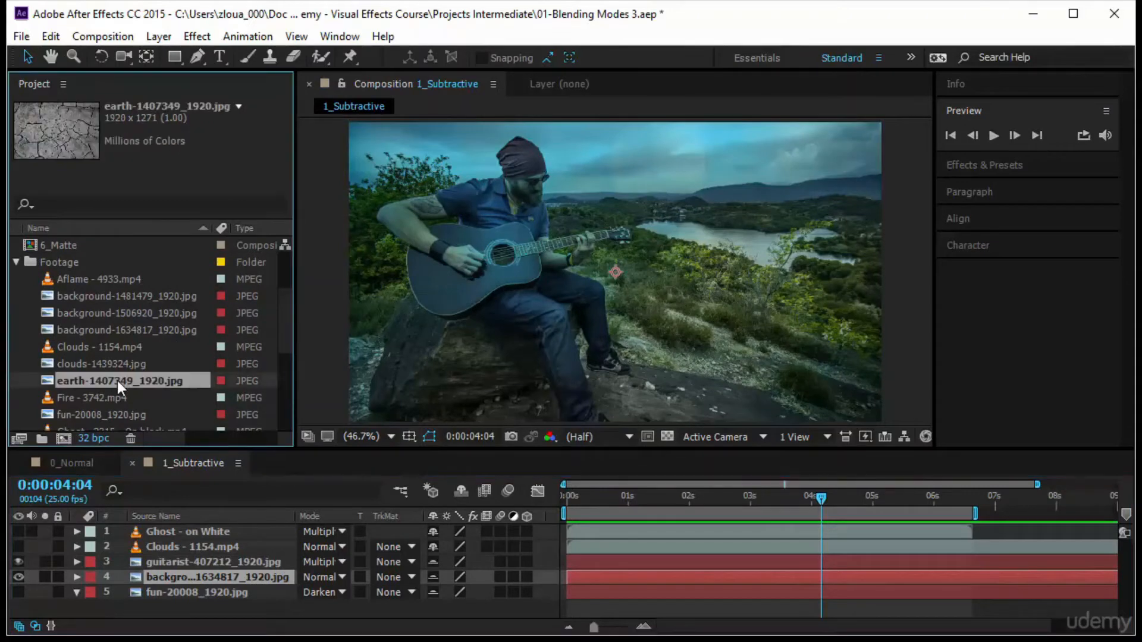
drag(115, 380, 116, 398)
drag(155, 561, 159, 568)
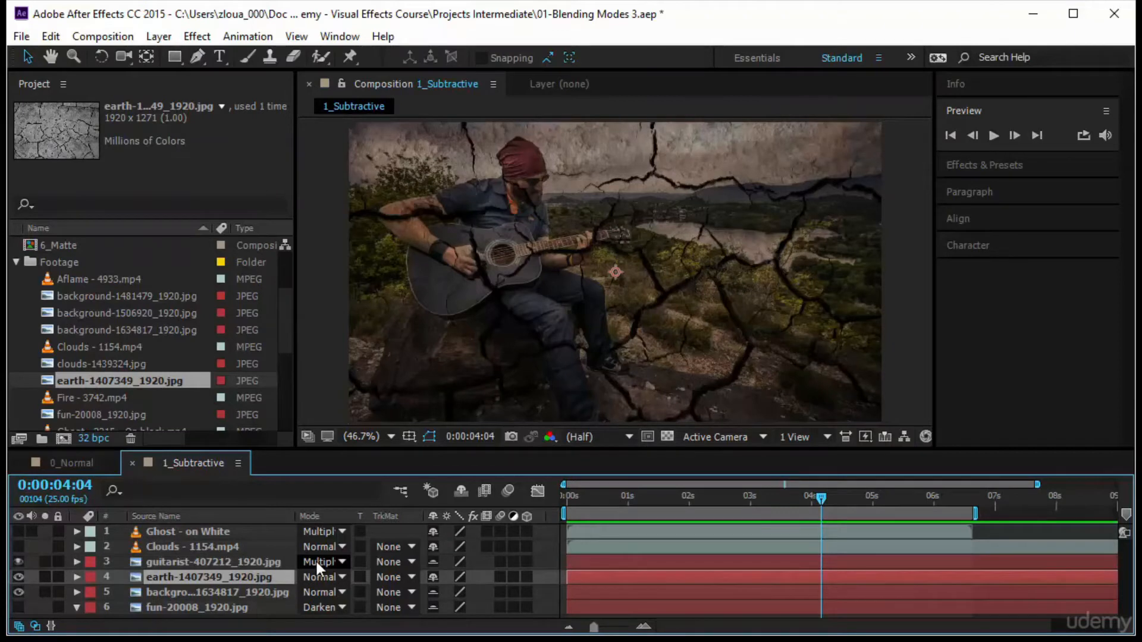
key(t)
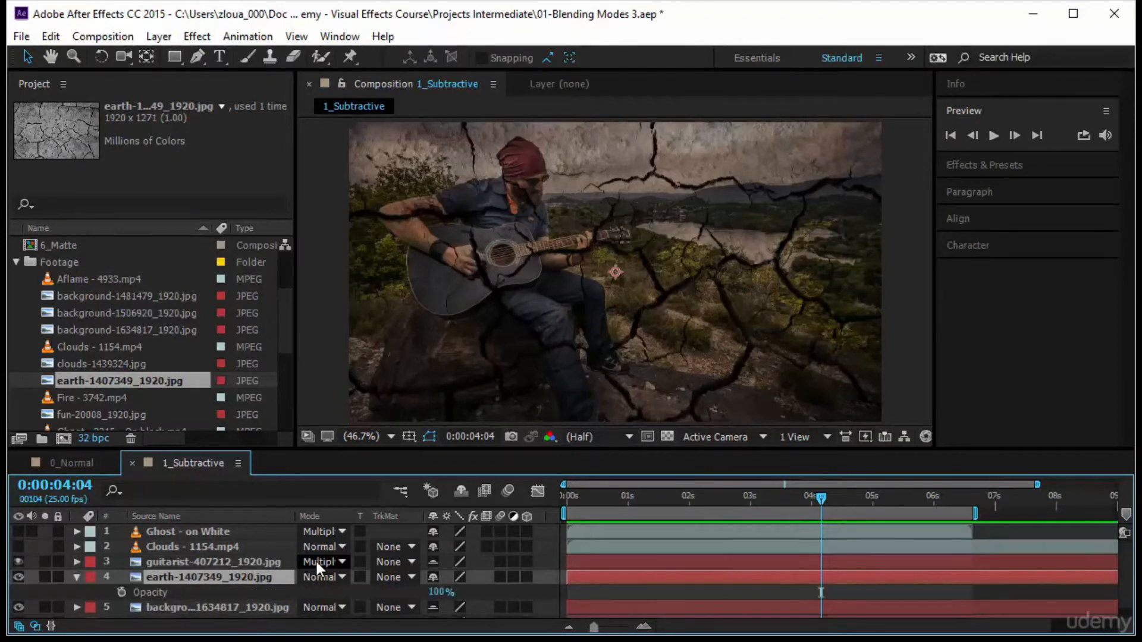
drag(442, 593, 400, 608)
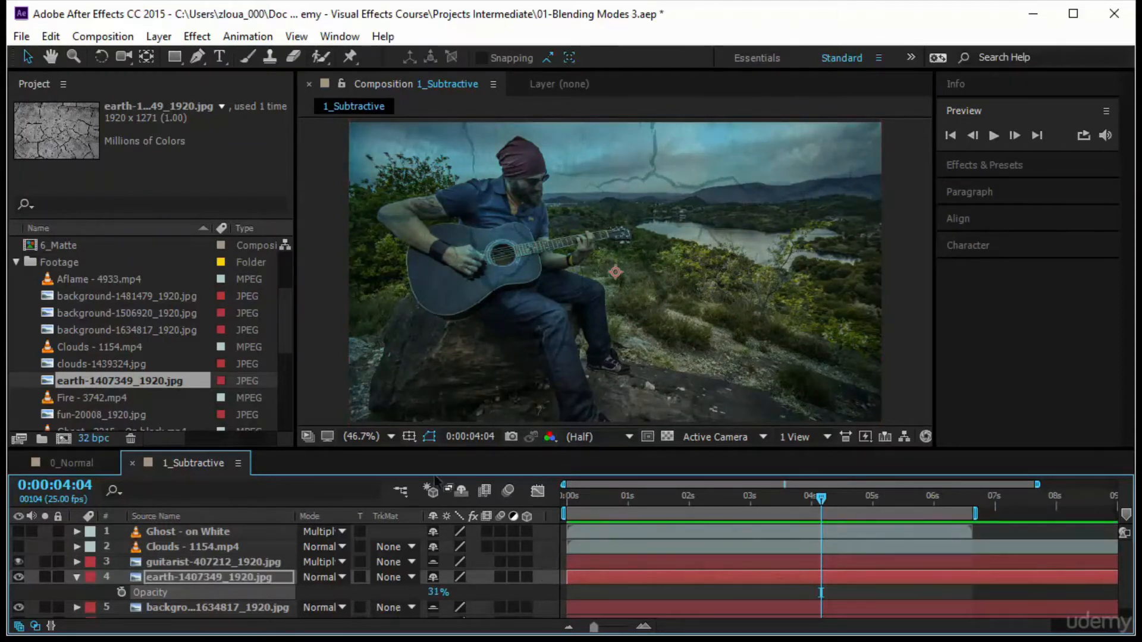
click(174, 578)
key(Delete)
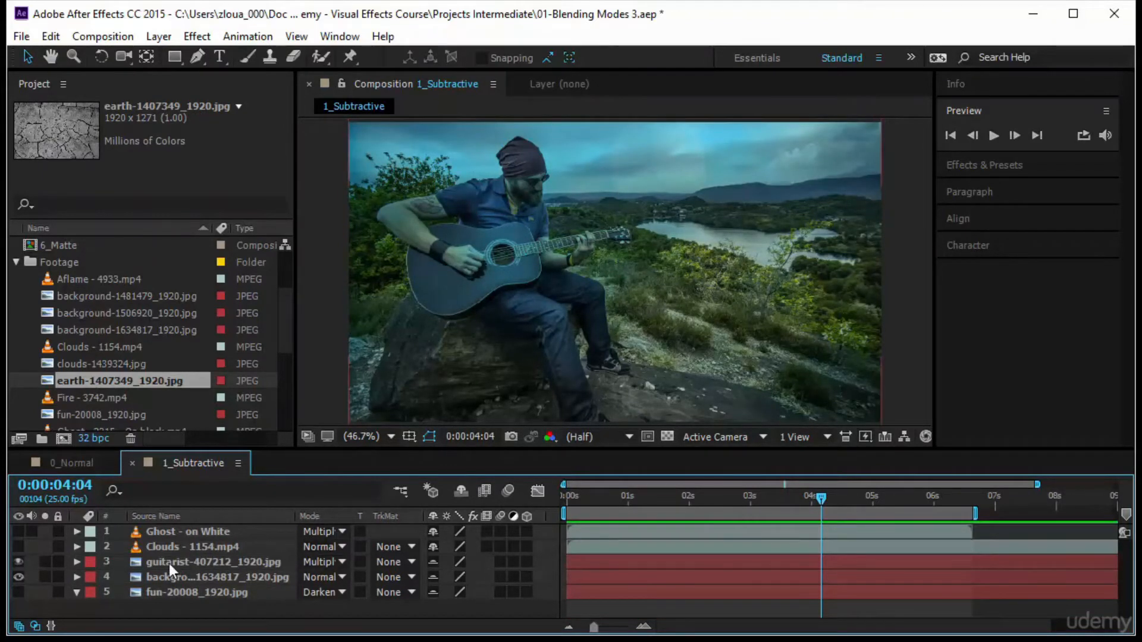
Try Darker Color on the guitarist-407212_1920.jpg layer, comparing it with and without the blue background, and set its blending mode to Color Burn
click(337, 562)
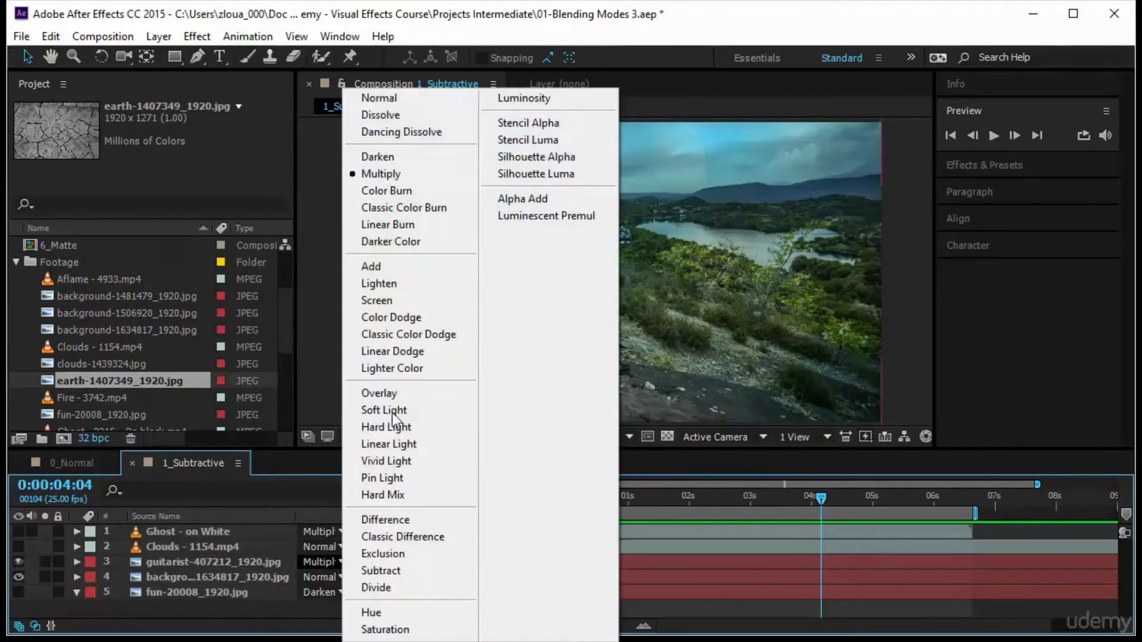
click(441, 241)
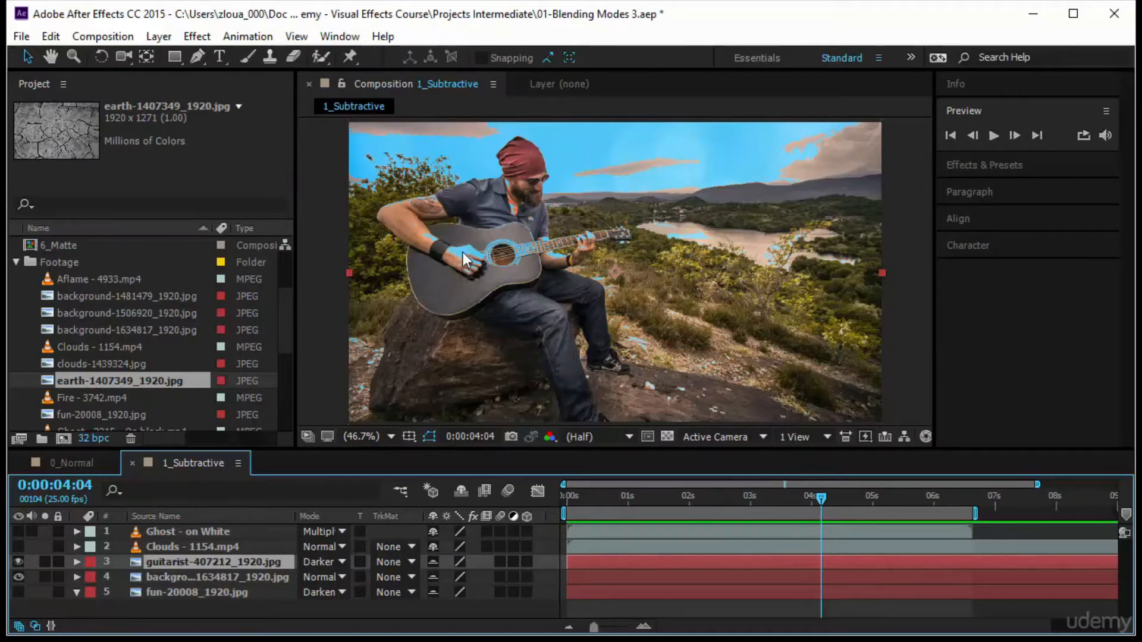
click(20, 576)
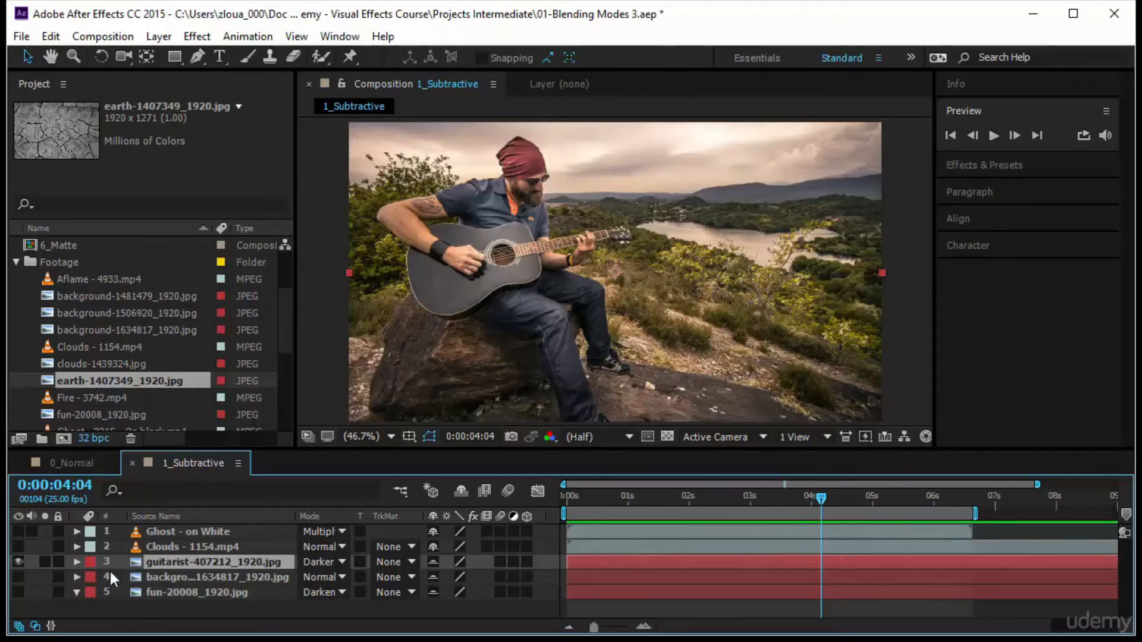
click(19, 577)
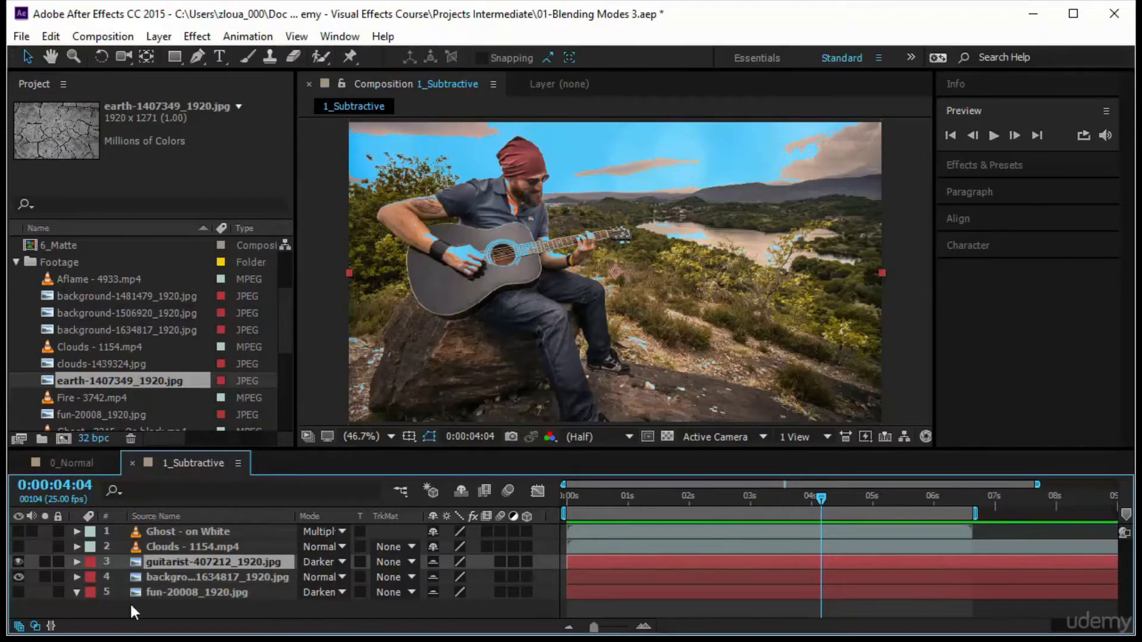
click(20, 577)
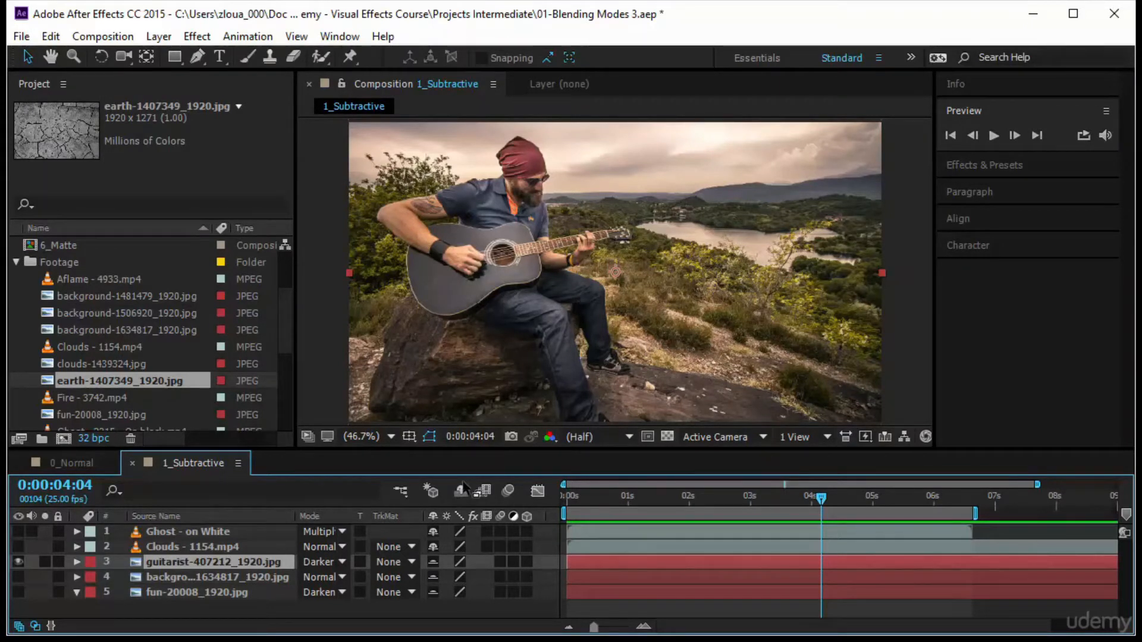
click(17, 577)
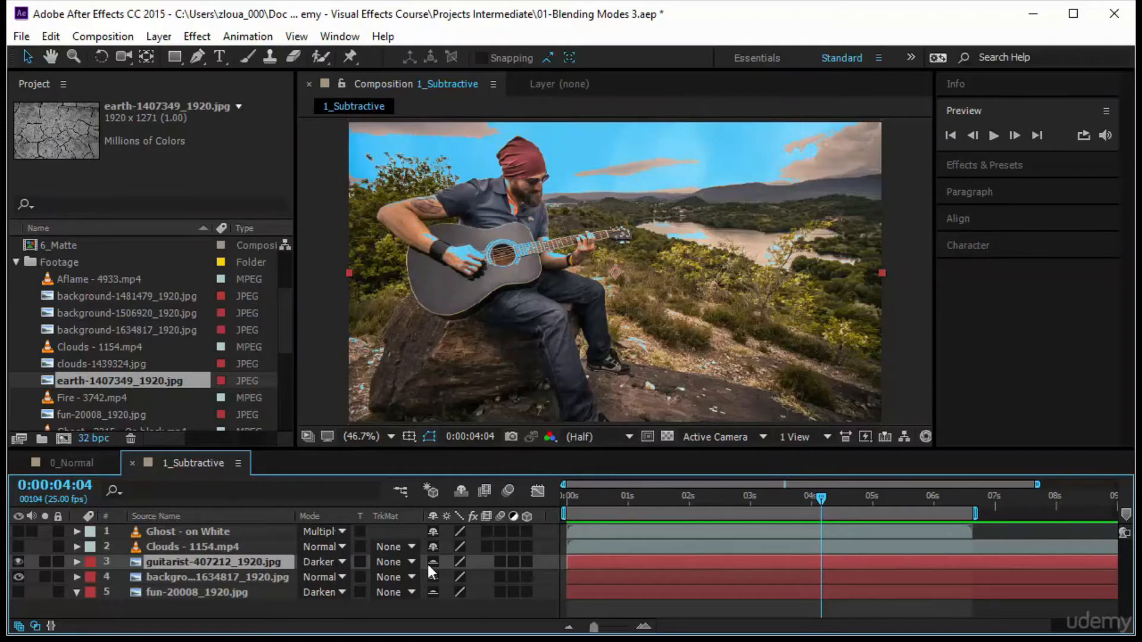
click(337, 562)
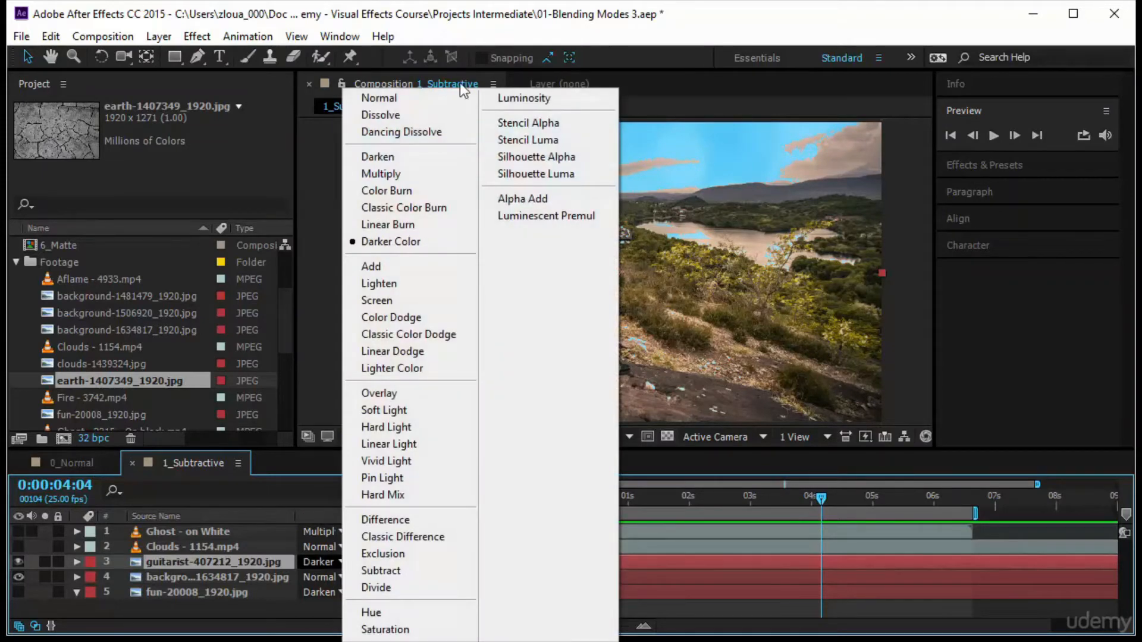
click(447, 189)
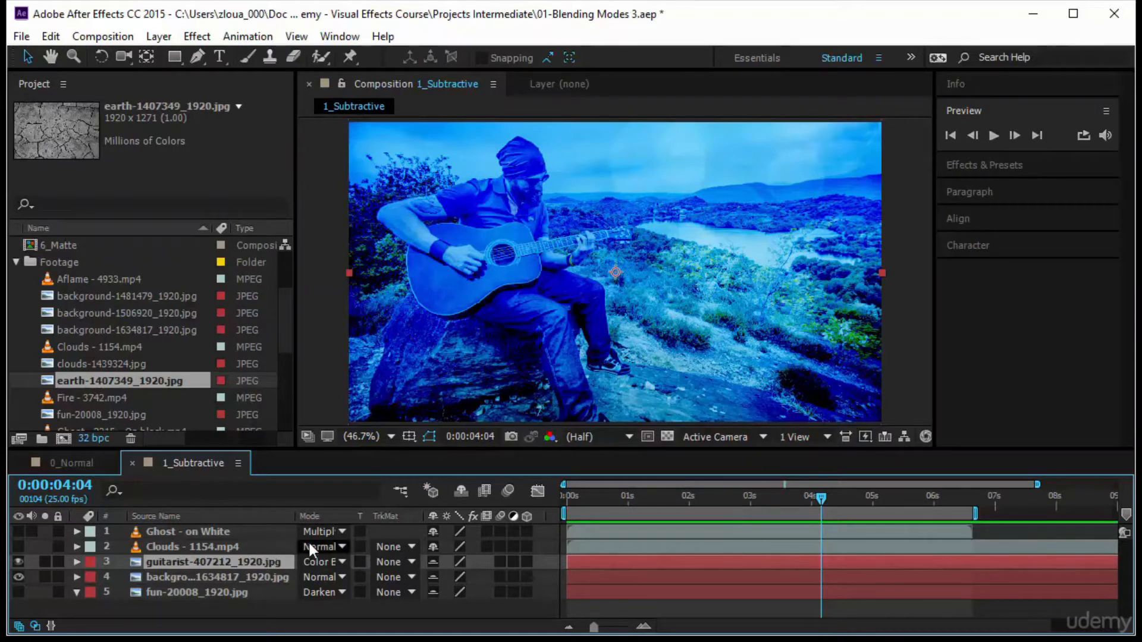
Hide the guitarist and blue background layers, and show the fun-20008_1920.jpg layer with Clouds - 1154.mp4 moved beneath it and visible
click(231, 577)
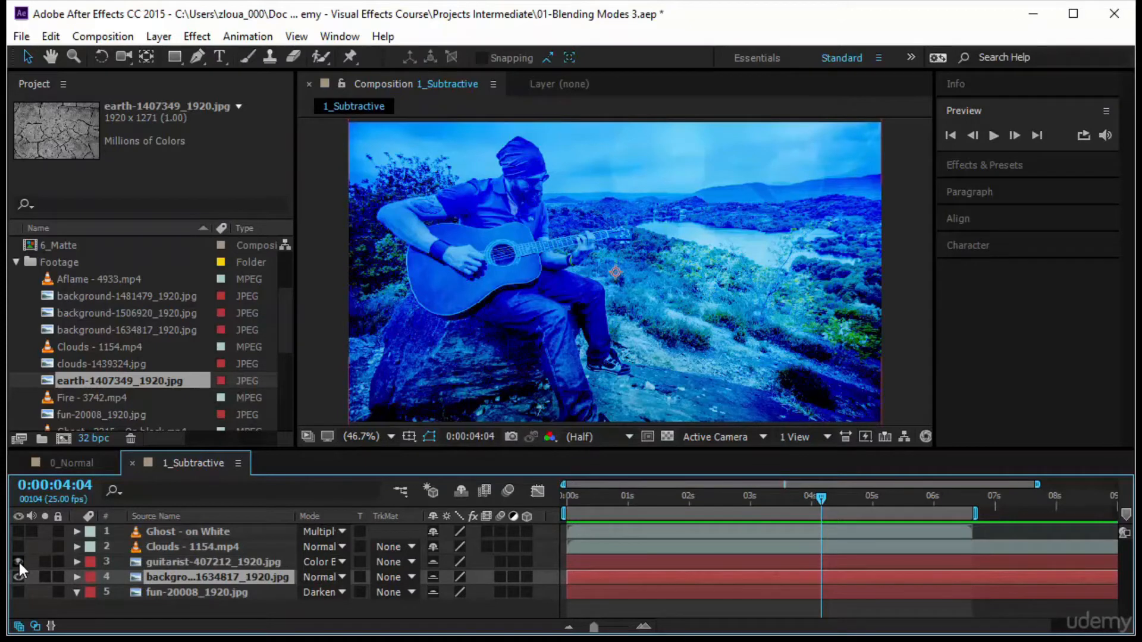
drag(19, 561, 21, 591)
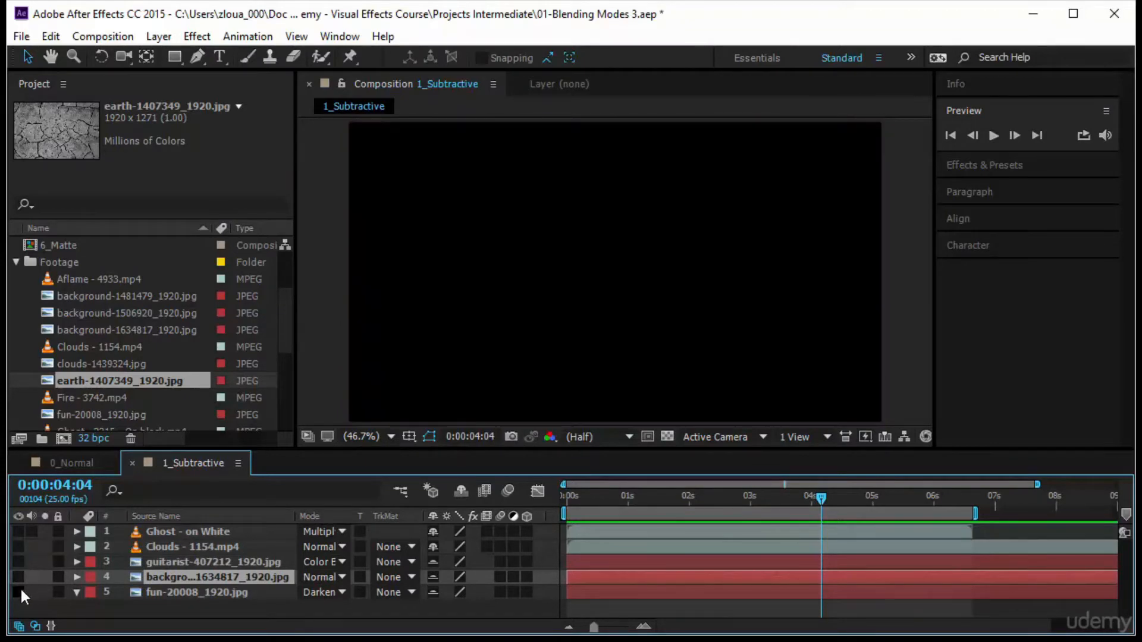
click(19, 592)
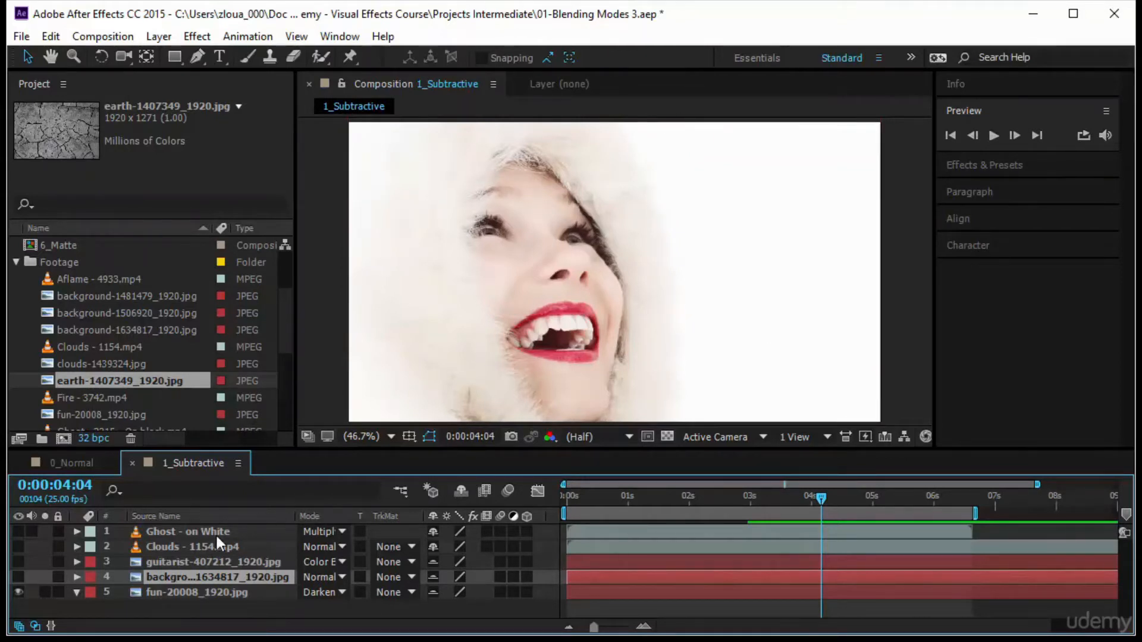
click(206, 548)
drag(208, 548, 179, 603)
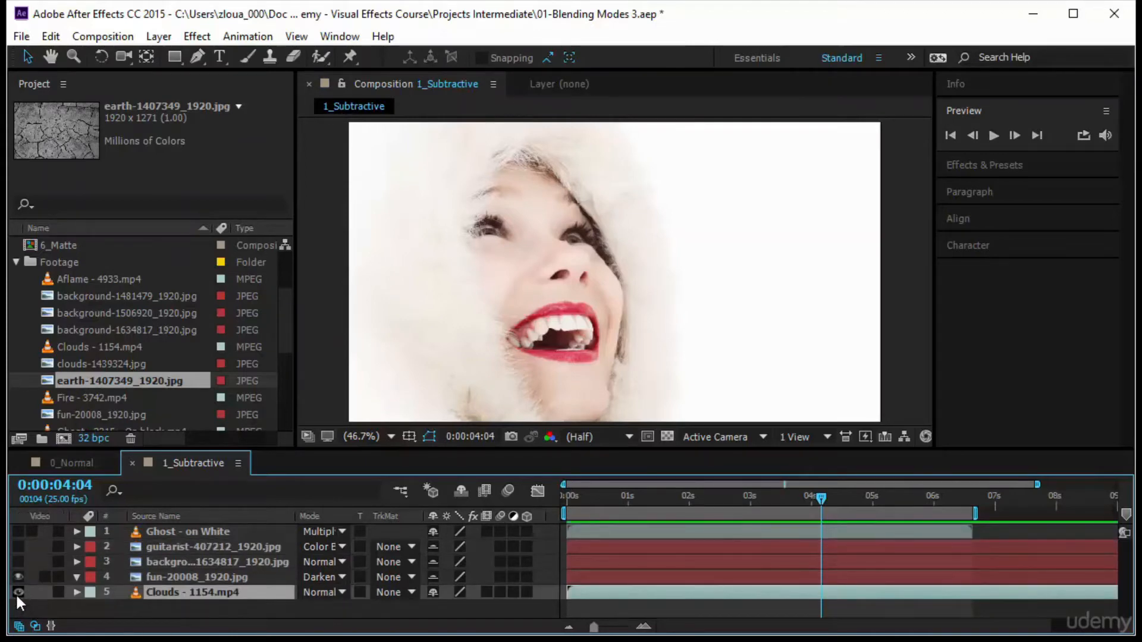
click(17, 593)
Try Multiply on the fun-20008_1920.jpg layer, set its blending mode back to Darken, and shift the face up and left over the clouds
click(313, 577)
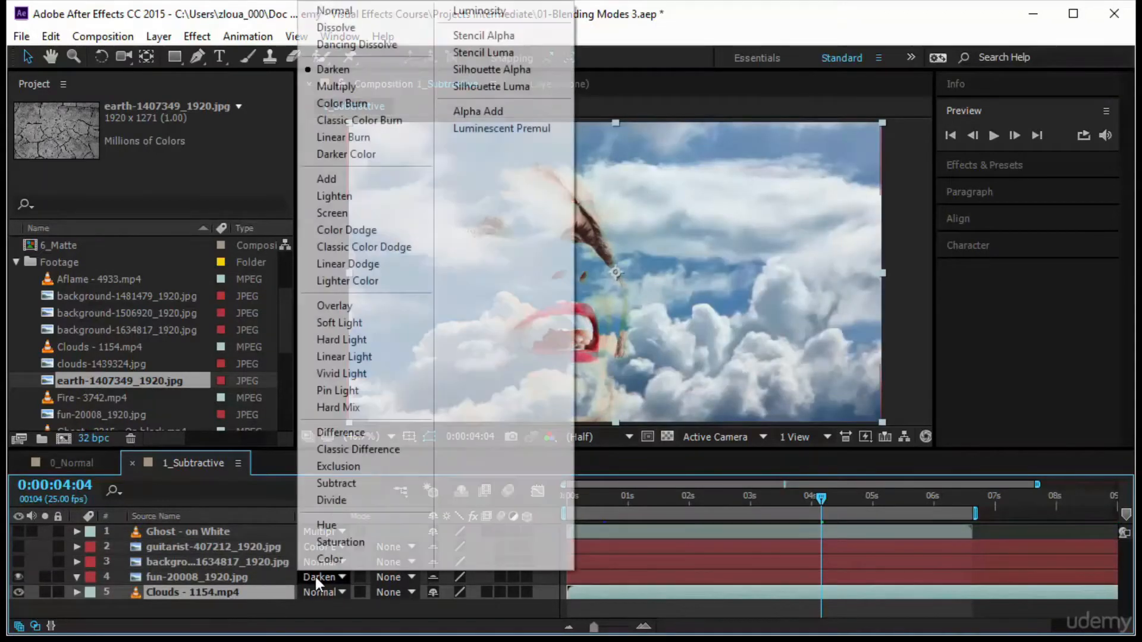
click(380, 82)
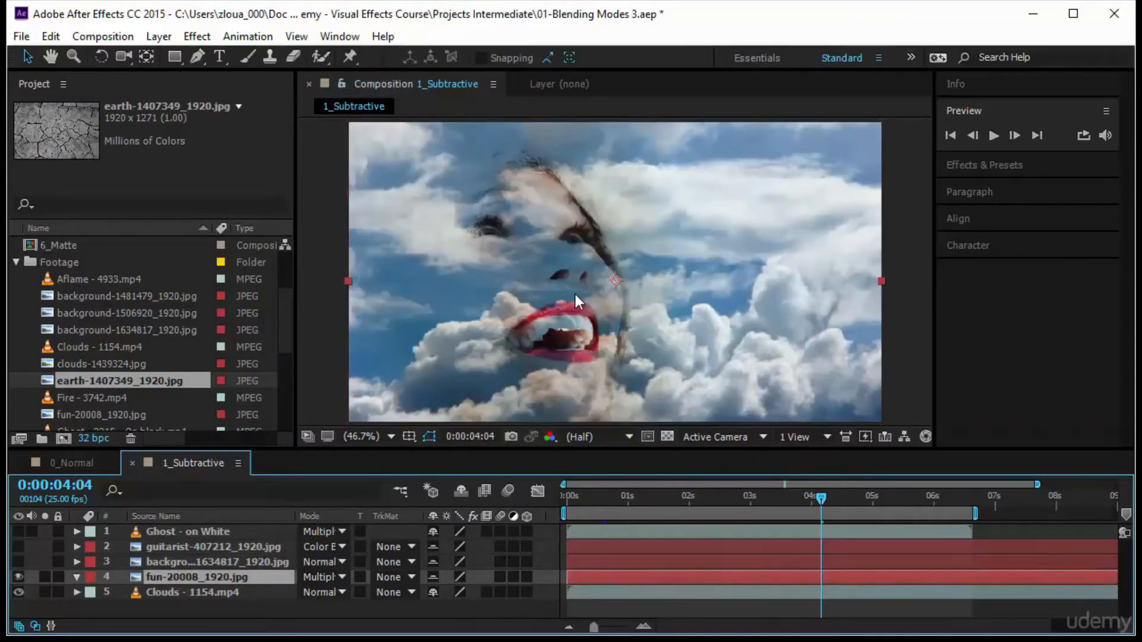
drag(574, 252, 509, 236)
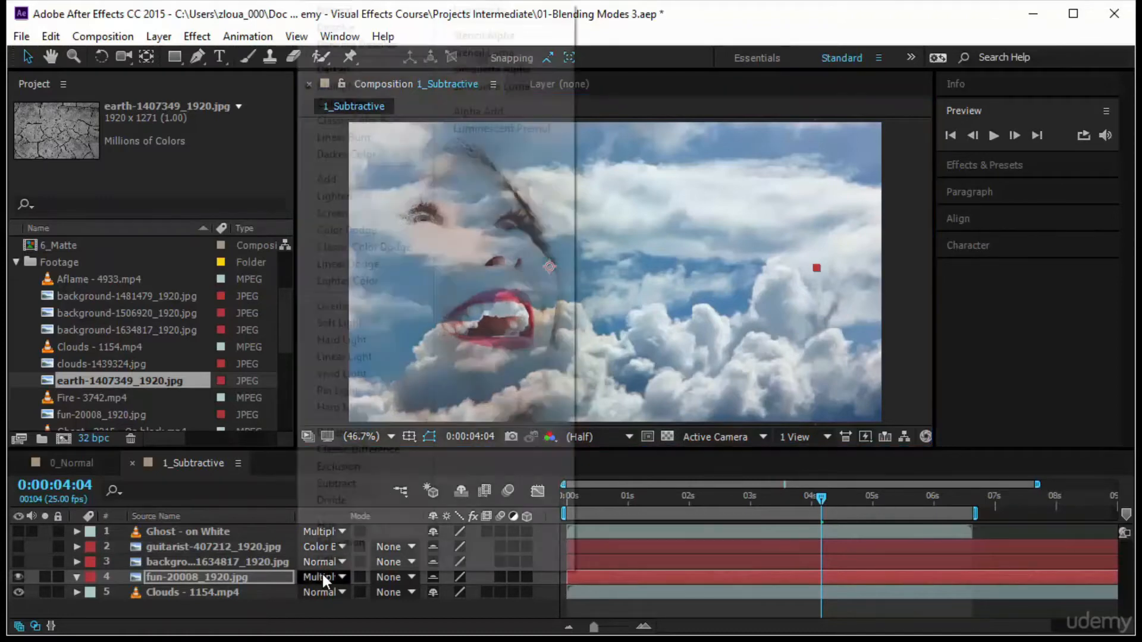
click(324, 576)
click(409, 66)
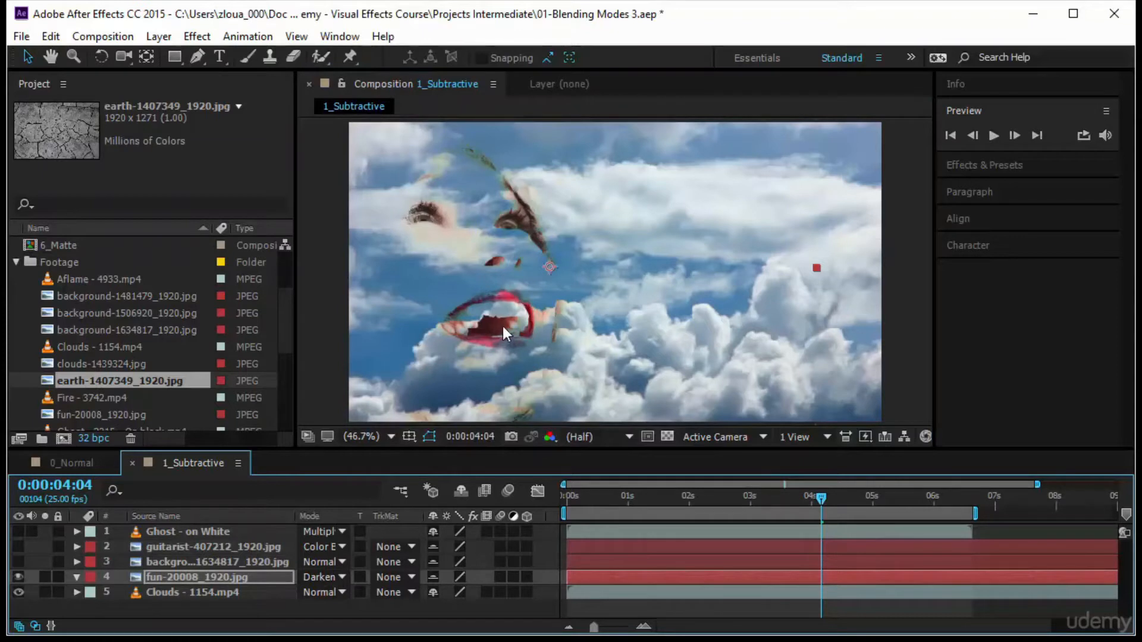
mouse_move(549, 263)
mouse_down()
mouse_move(607, 279)
mouse_move(571, 250)
mouse_move(513, 239)
mouse_move(548, 247)
mouse_move(545, 261)
mouse_up()
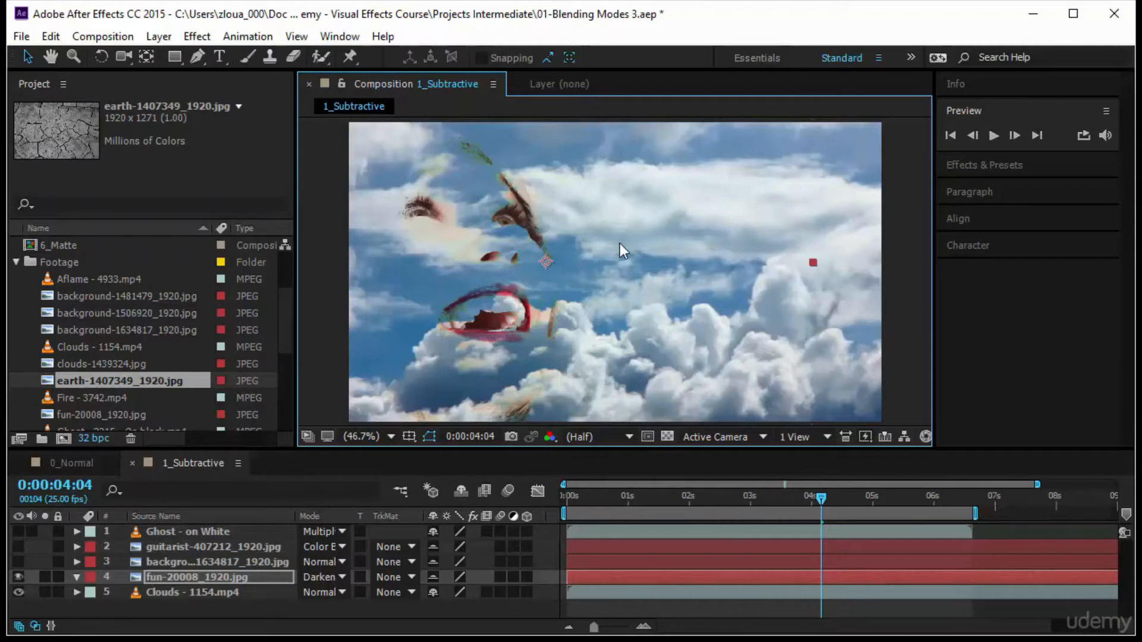
Turn off visibility of the fun-20008_1920.jpg and Clouds - 1154.mp4 layers
click(15, 578)
click(17, 590)
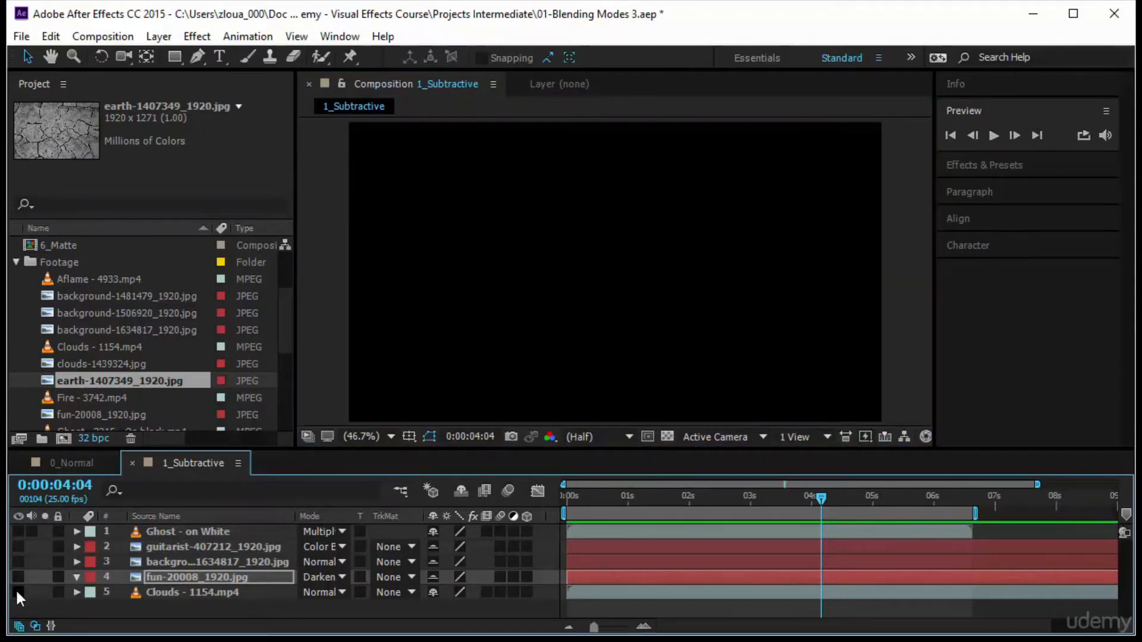
click(17, 531)
click(19, 547)
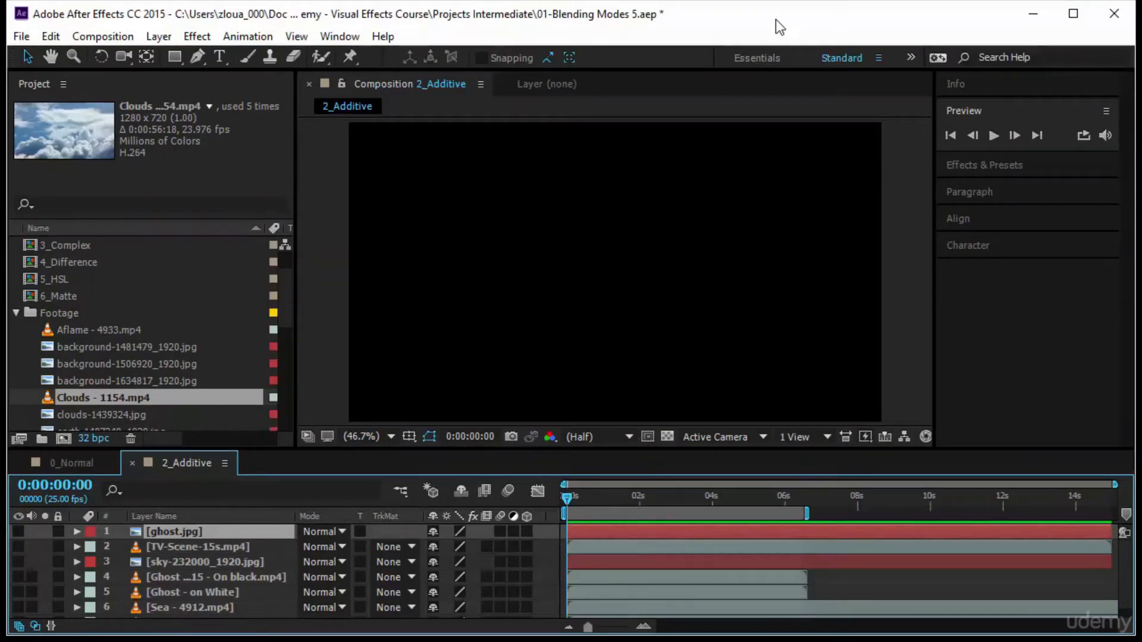
In the 2_Additive composition, turn on visibility of the ghost.jpg and TV-Scene-15s.mp4 layers, and nudge the ghost's position over the room
click(336, 529)
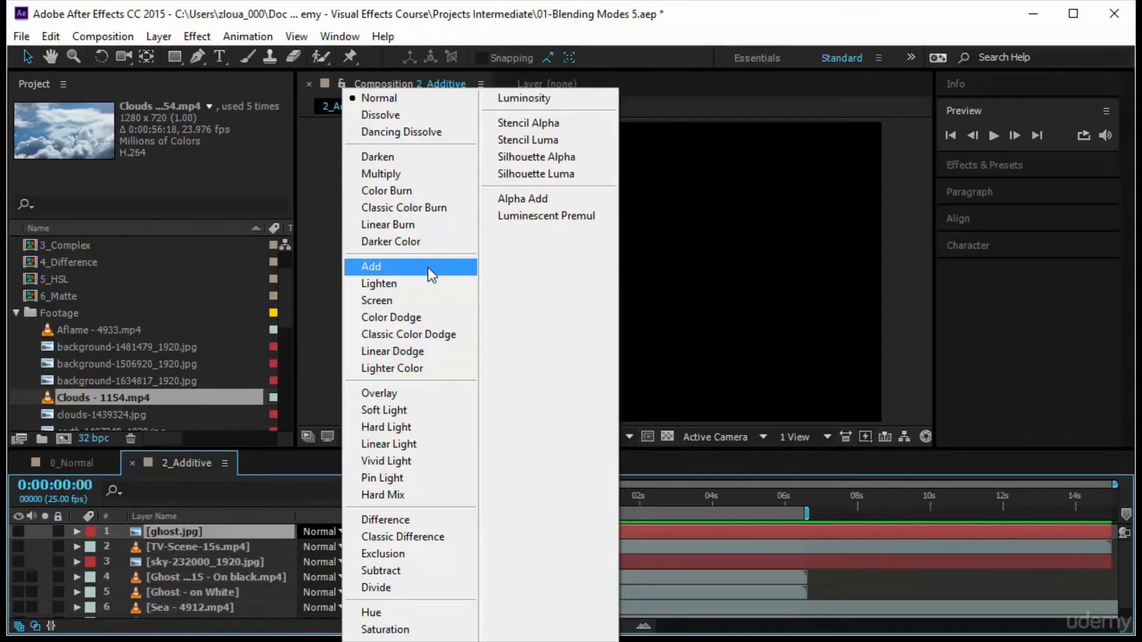
click(190, 533)
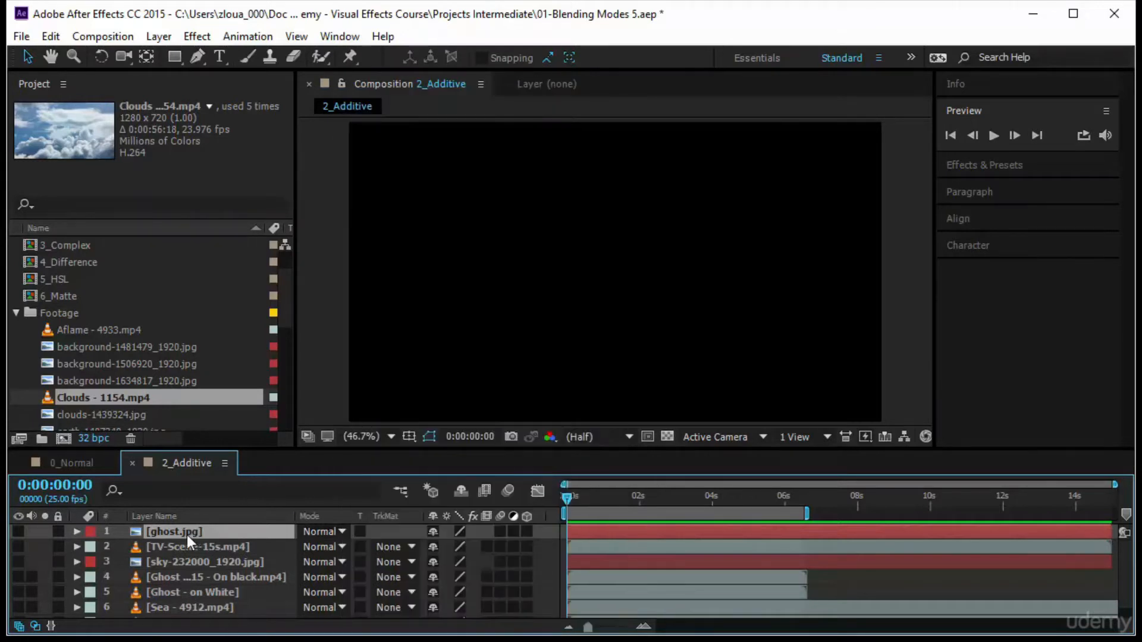
click(19, 531)
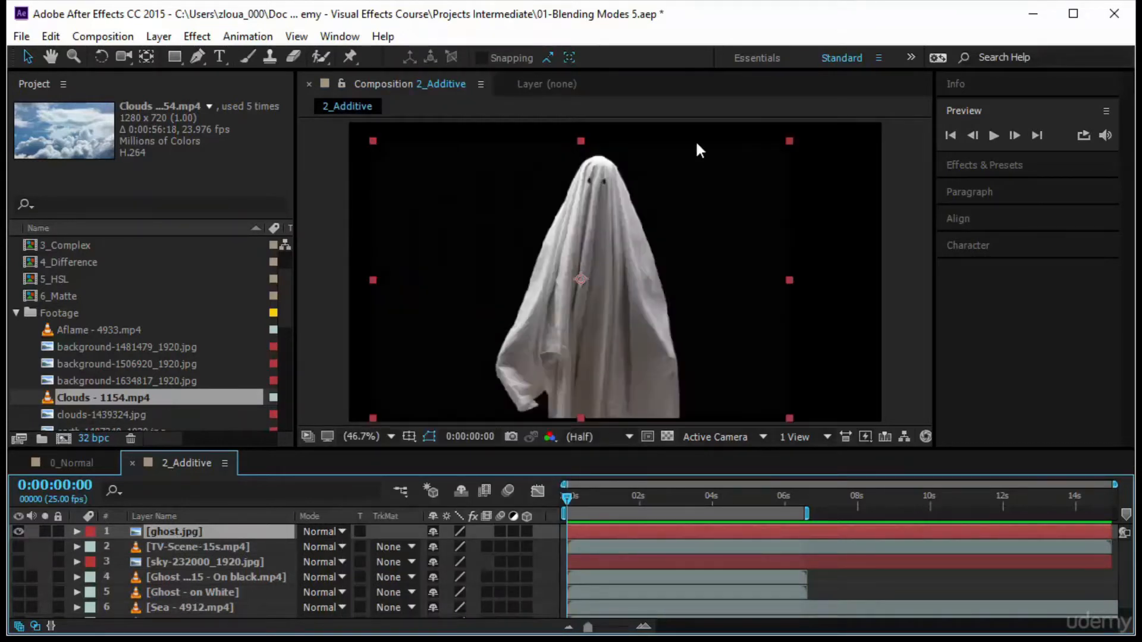
click(18, 546)
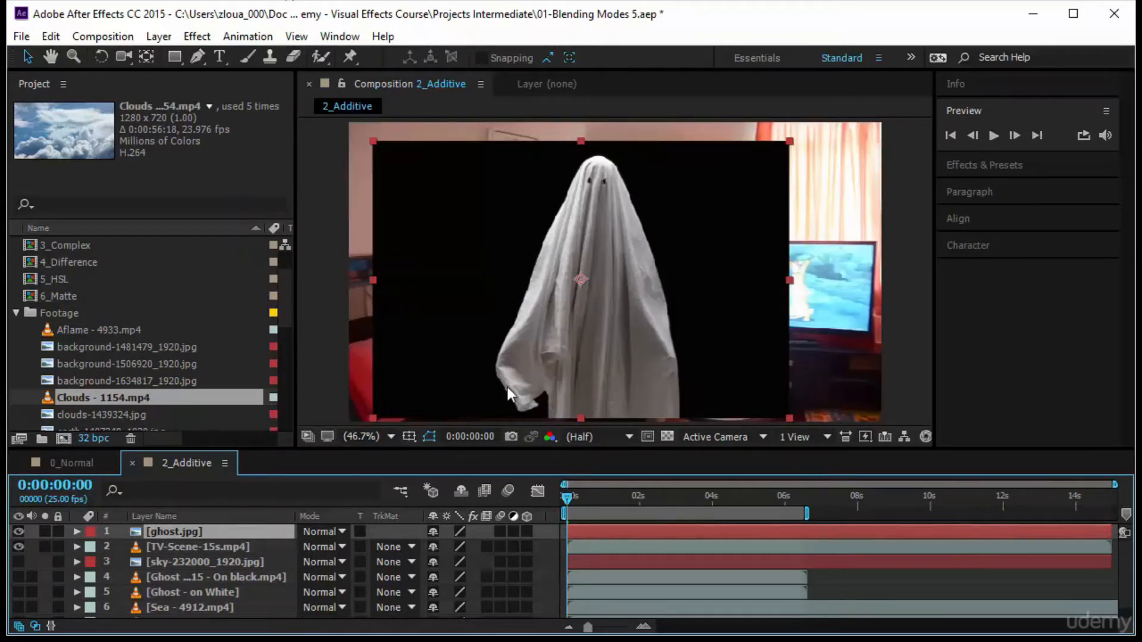
drag(620, 351, 622, 358)
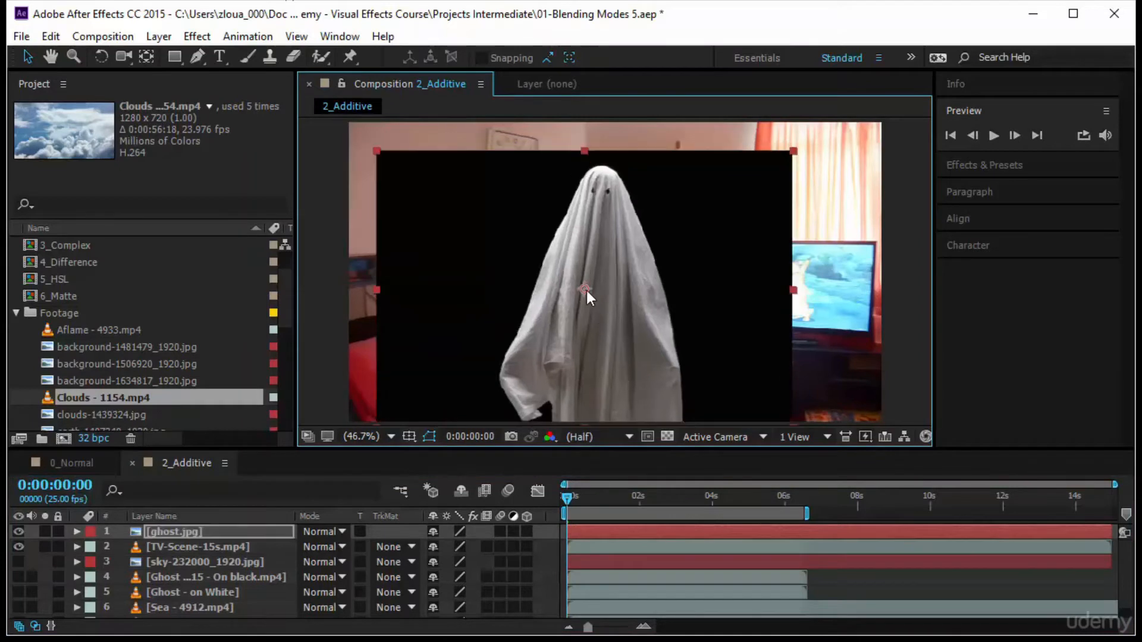
mouse_move(584, 288)
mouse_down()
mouse_move(537, 298)
mouse_move(469, 285)
mouse_move(612, 297)
mouse_move(591, 283)
mouse_up()
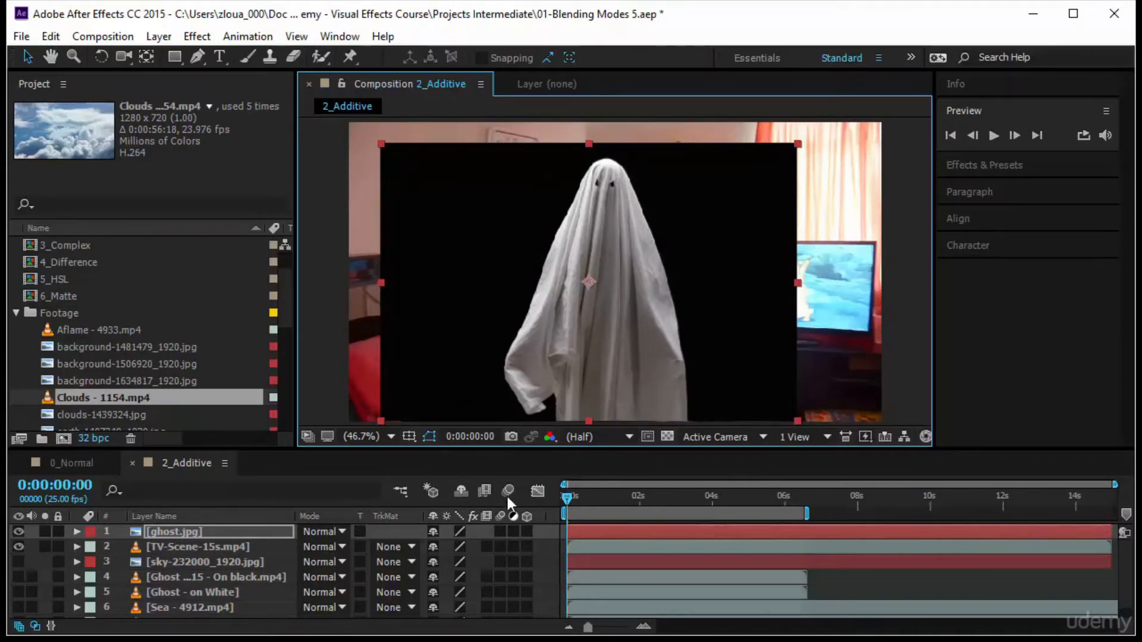
Try Add and Lighten on the ghost.jpg layer, moving it slightly over the room, and set its blending mode to Lighter Color
click(338, 529)
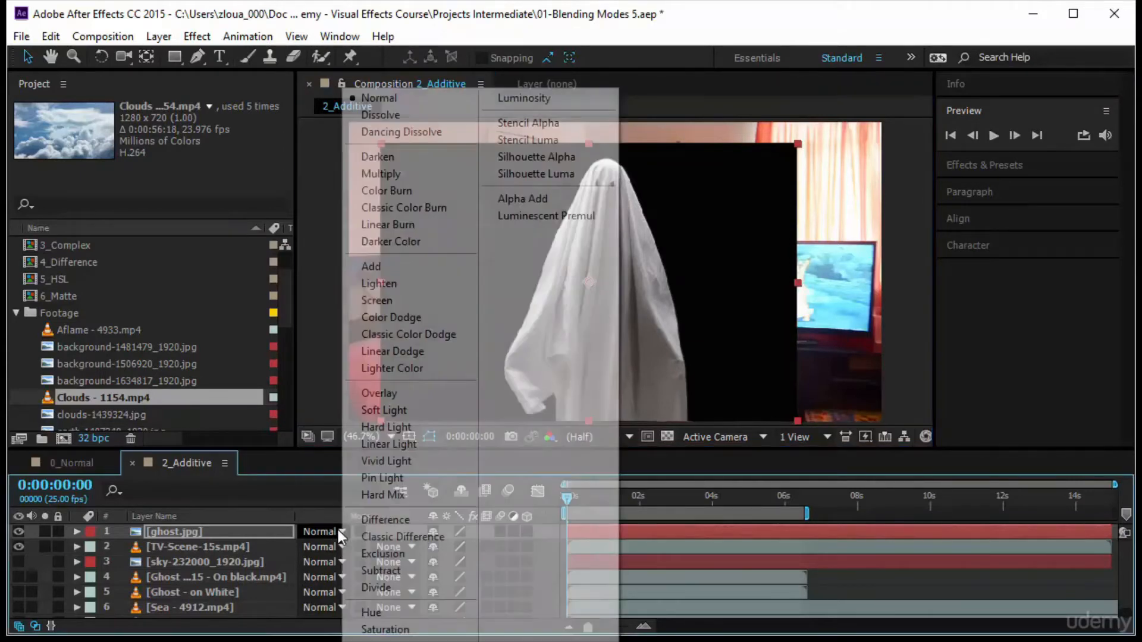
click(429, 267)
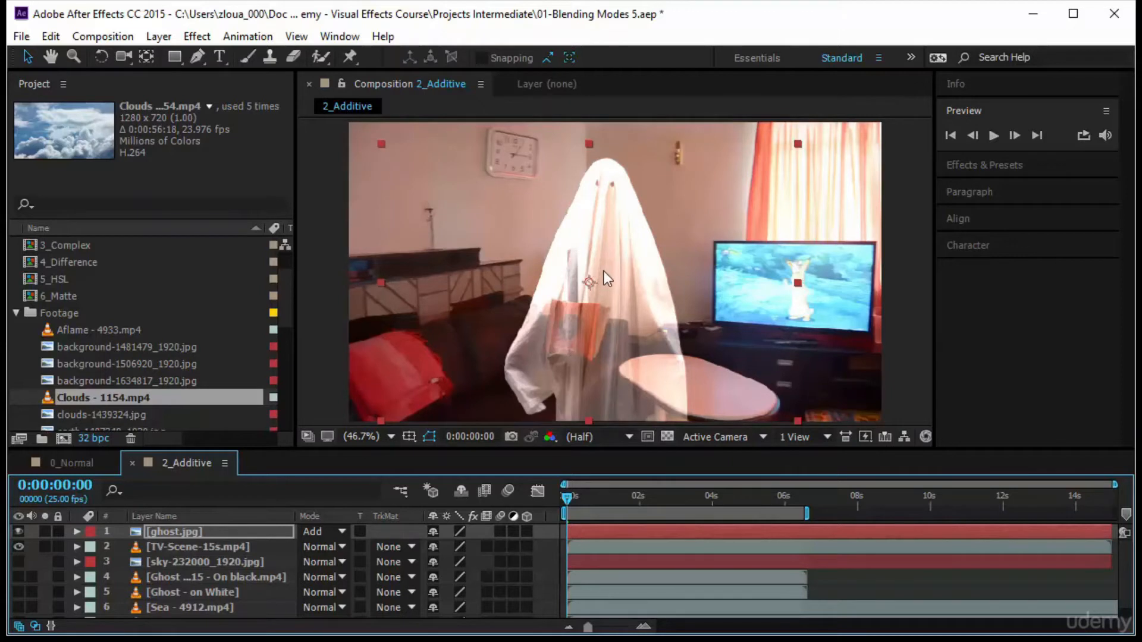
mouse_move(588, 276)
mouse_down()
mouse_move(598, 277)
mouse_move(584, 281)
mouse_up()
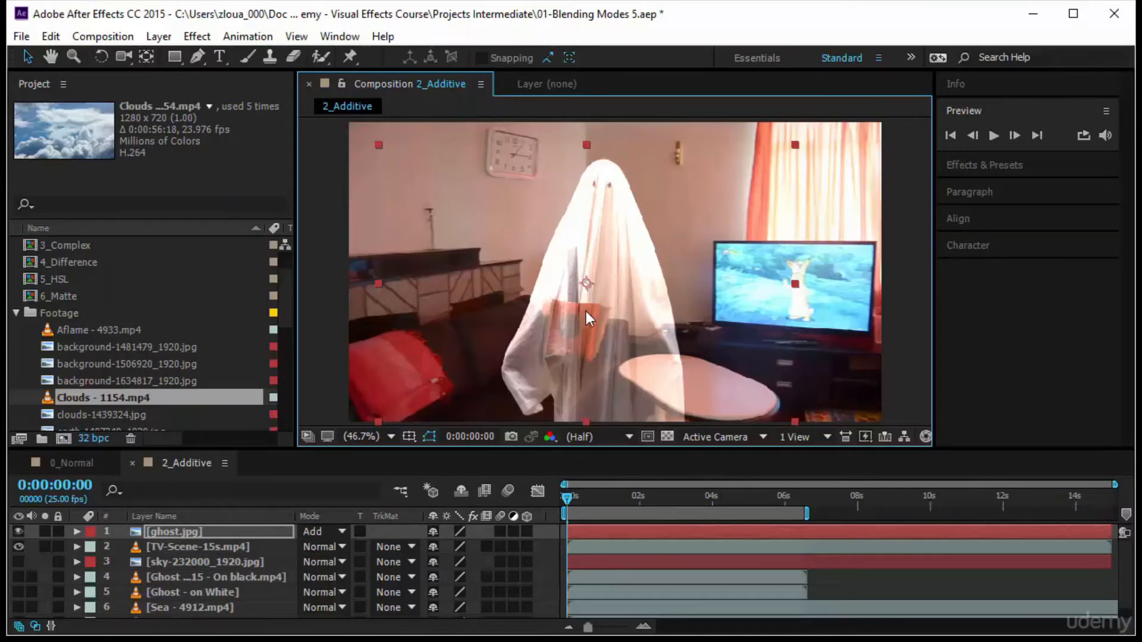
click(337, 531)
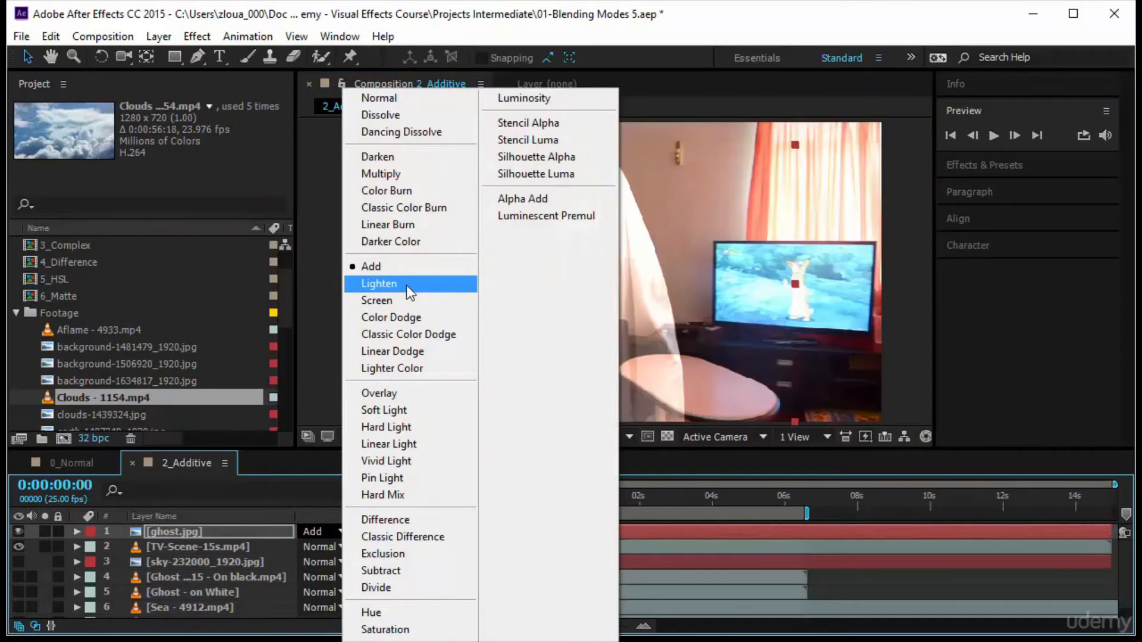
click(405, 284)
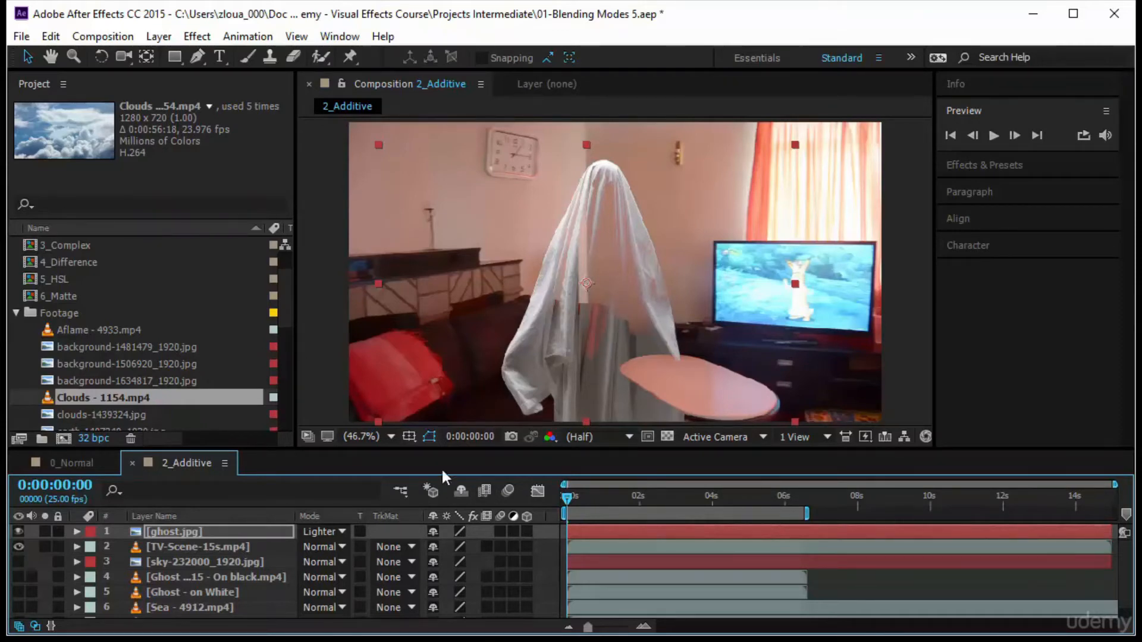
Try Screen on the ghost.jpg layer, shift the ghost slightly right over the room, and set its blending mode to Color Dodge
click(333, 532)
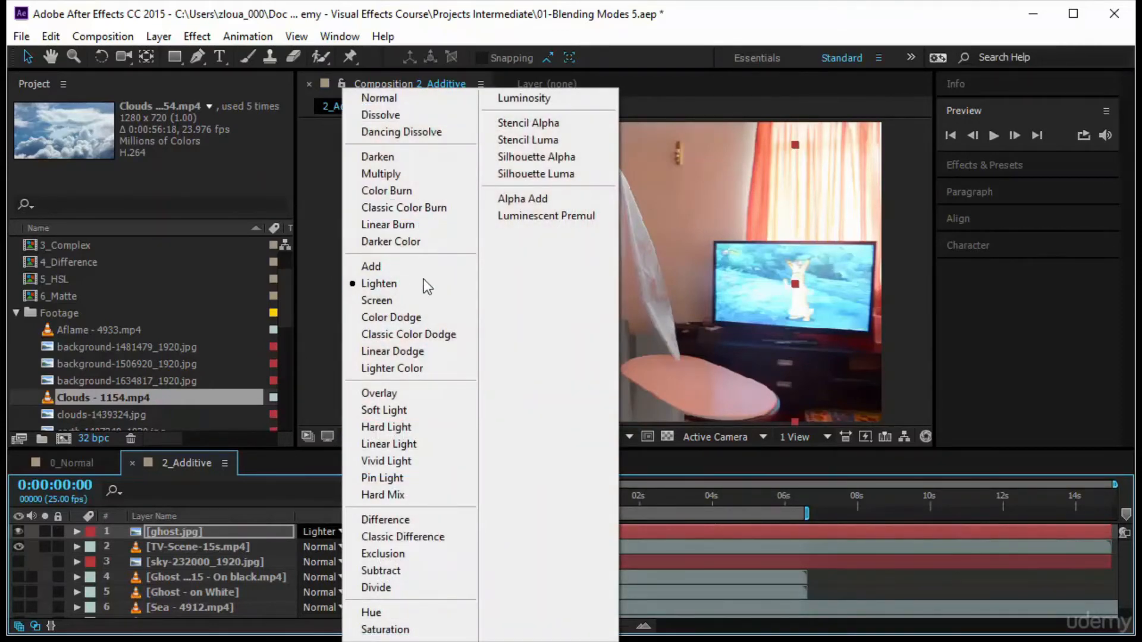
click(429, 302)
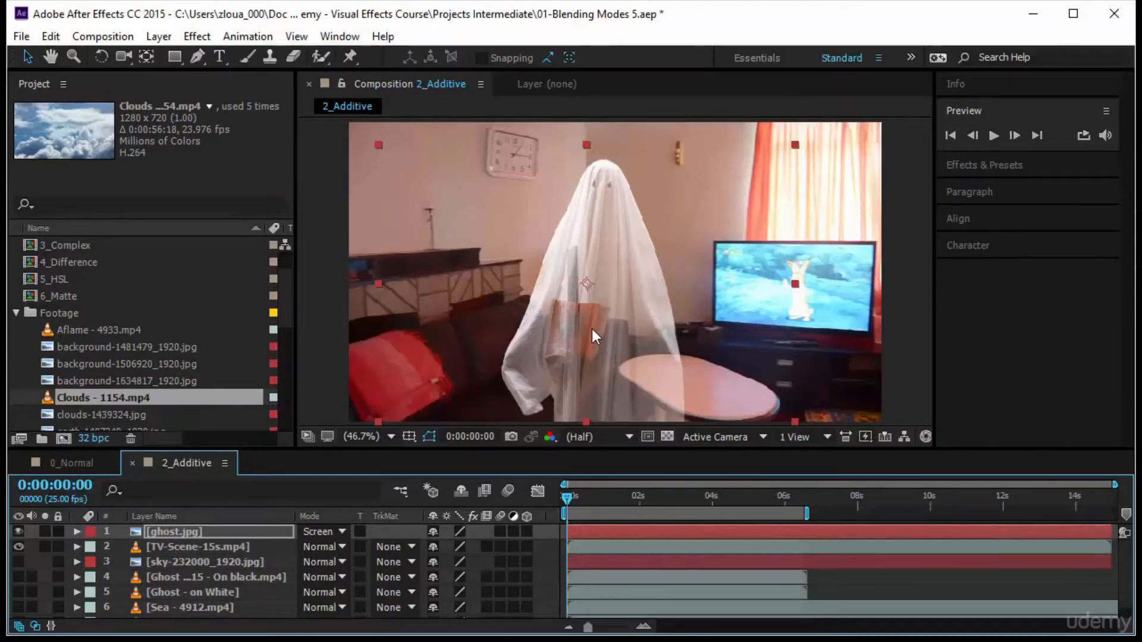
drag(591, 322, 584, 323)
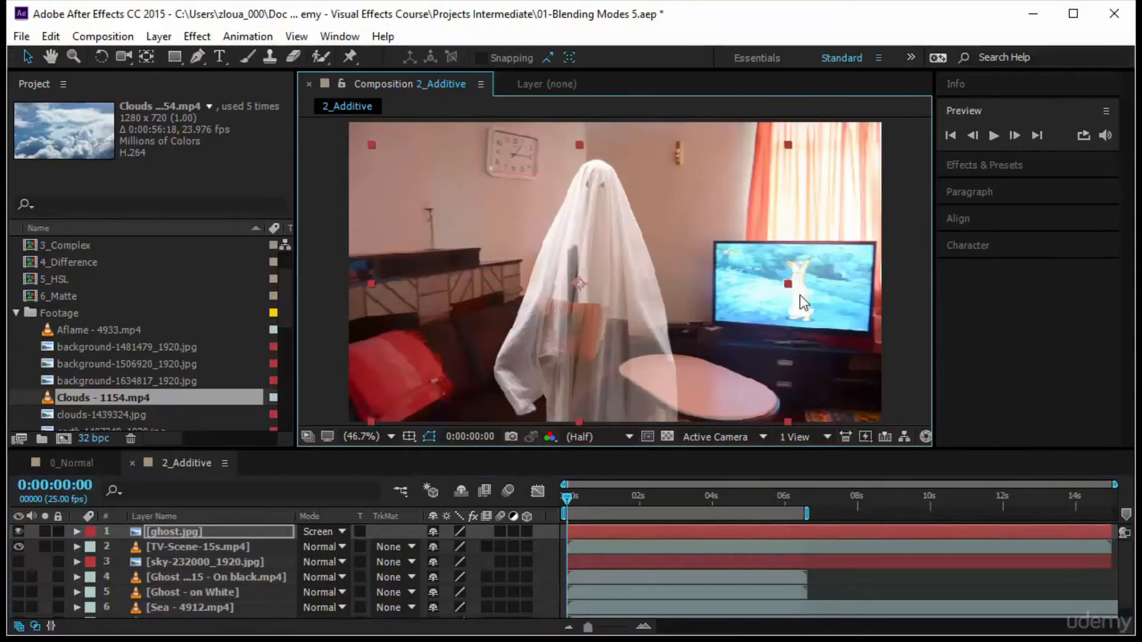
mouse_move(583, 283)
mouse_down()
mouse_move(615, 270)
mouse_move(602, 290)
mouse_up()
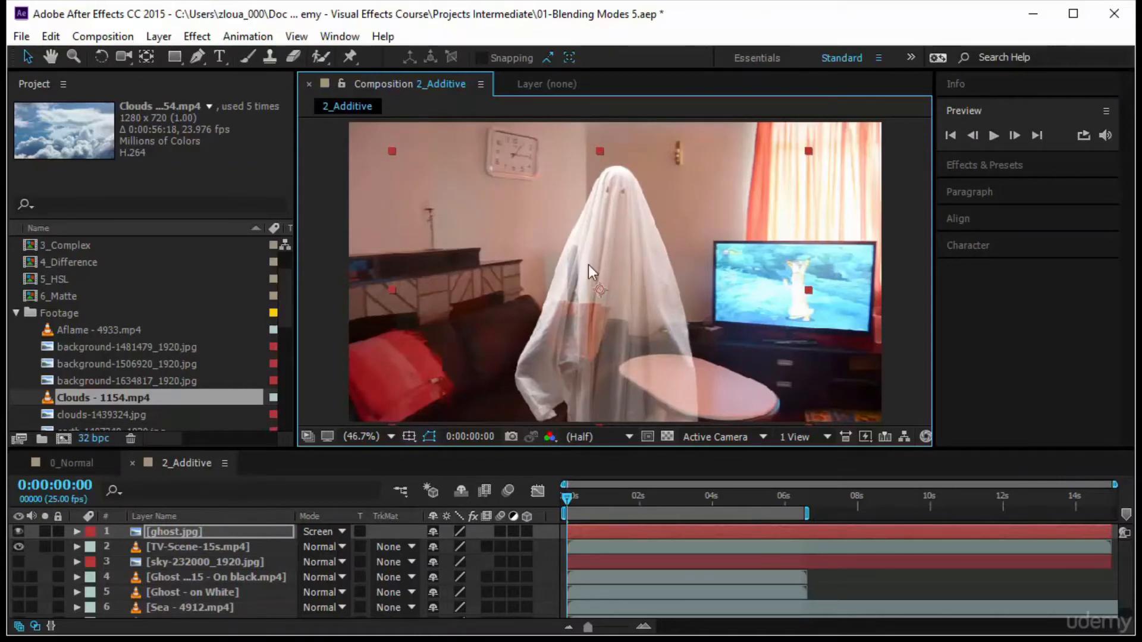
click(333, 527)
click(405, 317)
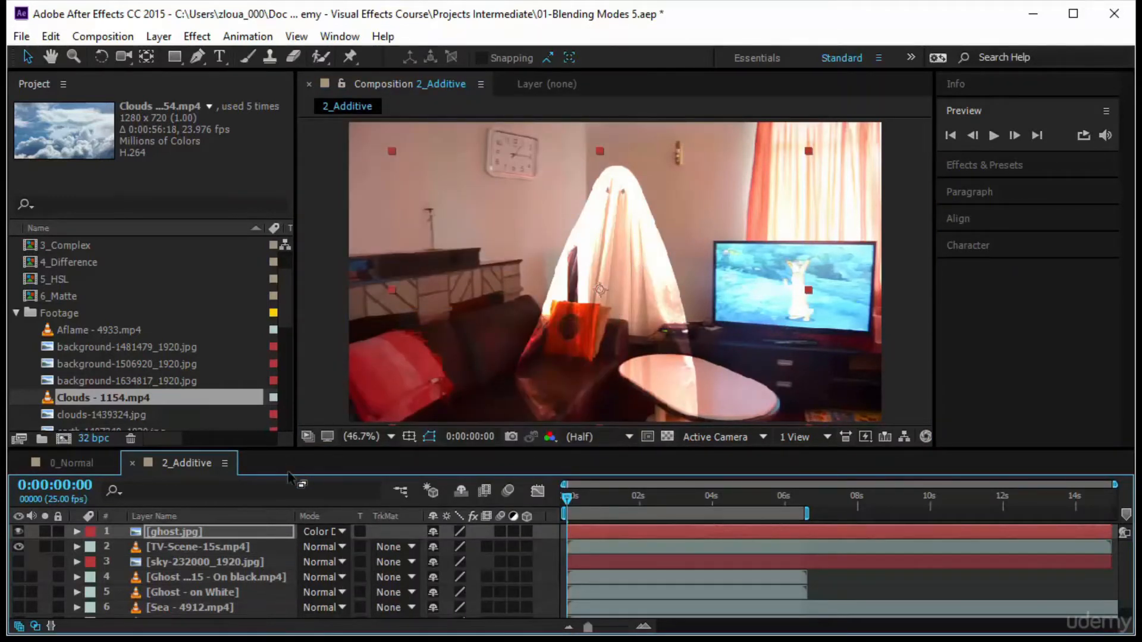
Hide the ghost.jpg and TV-Scene-15s.mp4 layers, show the Ghost ...15 - On black.mp4 layer, and move the playhead to 0:00:02:22
click(18, 546)
click(168, 559)
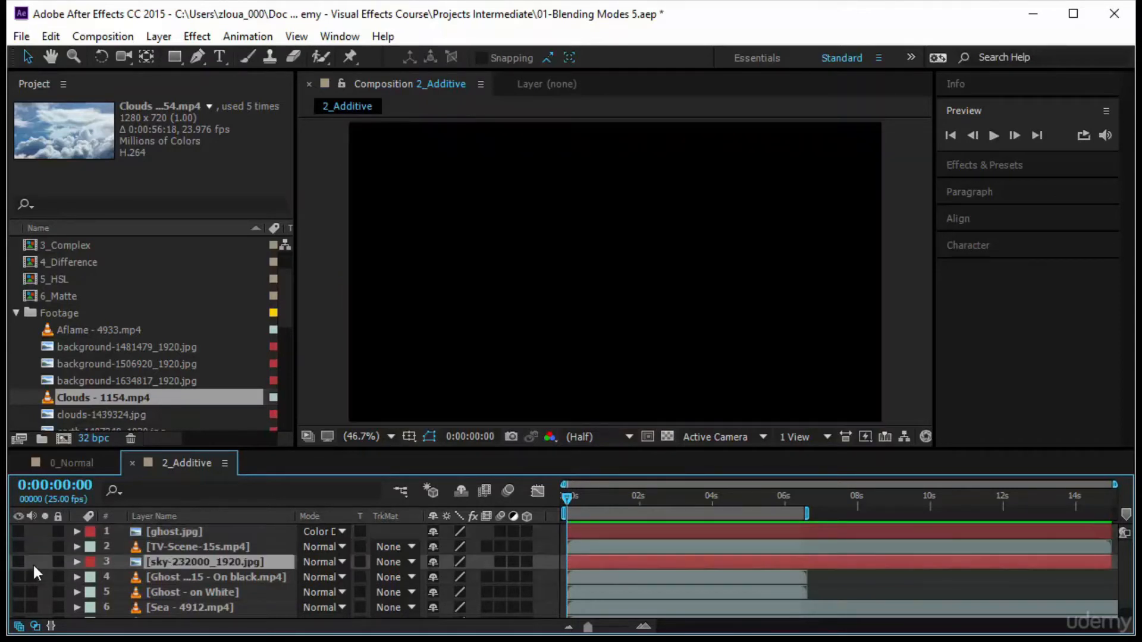
click(19, 562)
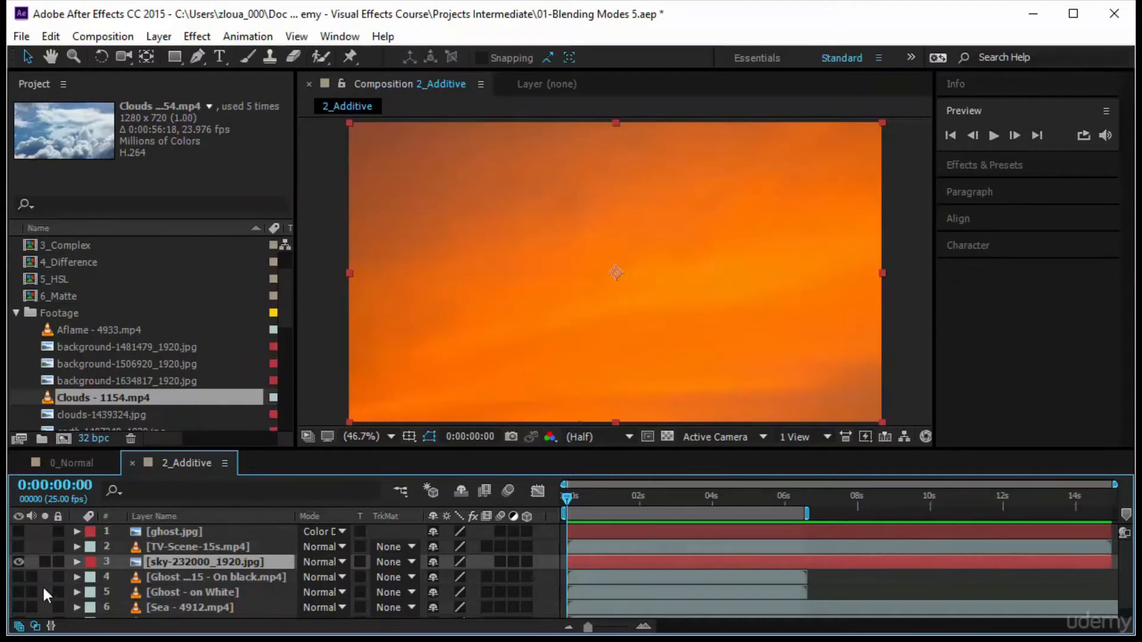
click(19, 577)
click(19, 562)
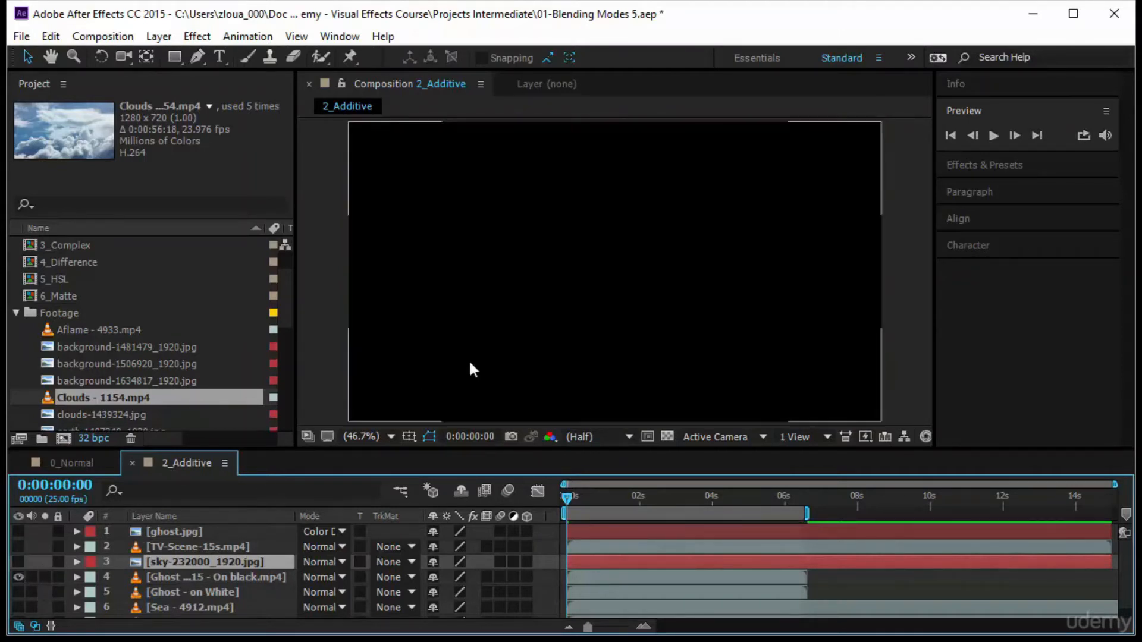
drag(565, 497, 666, 508)
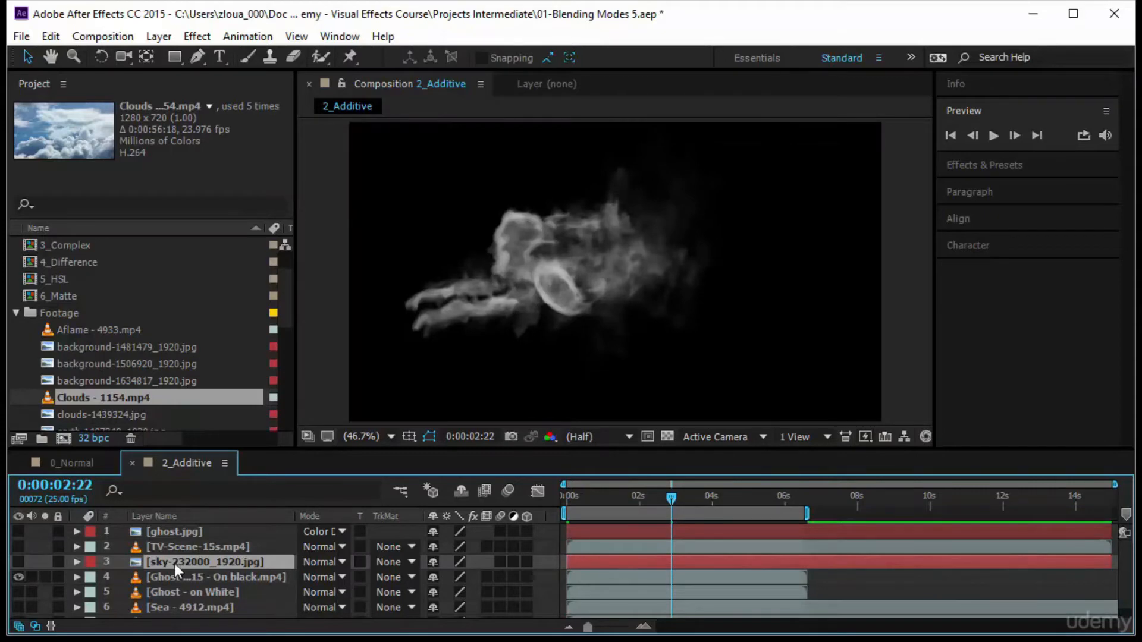
Show the sky-232000_1920.jpg layer, set its blending mode to Screen, and toggle its visibility to compare at 0:00:02:18
click(19, 562)
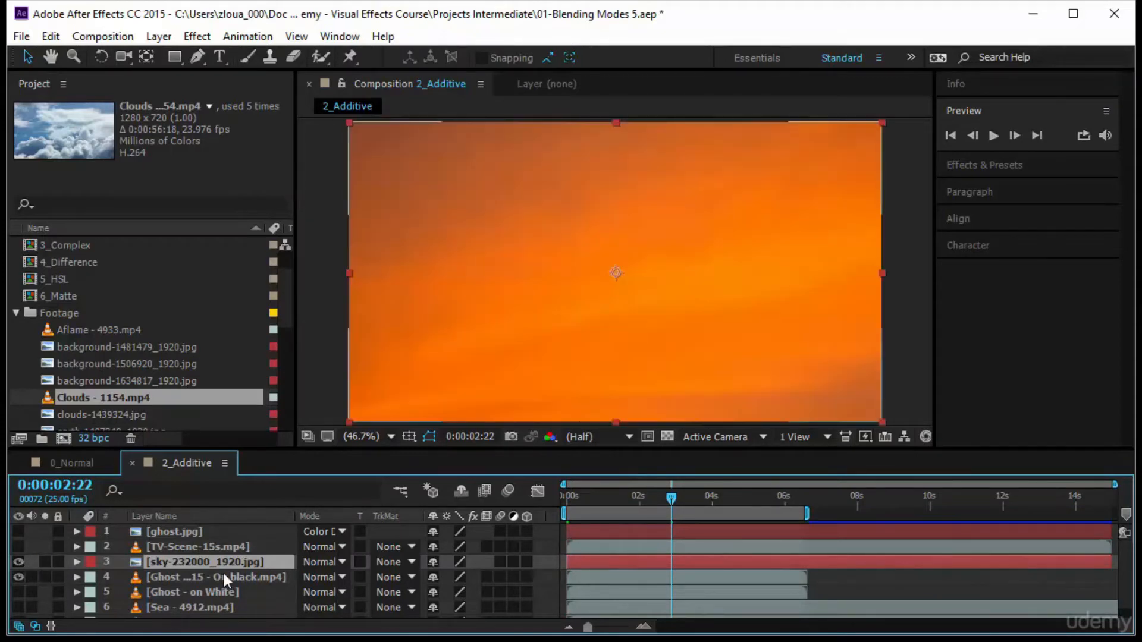
click(341, 562)
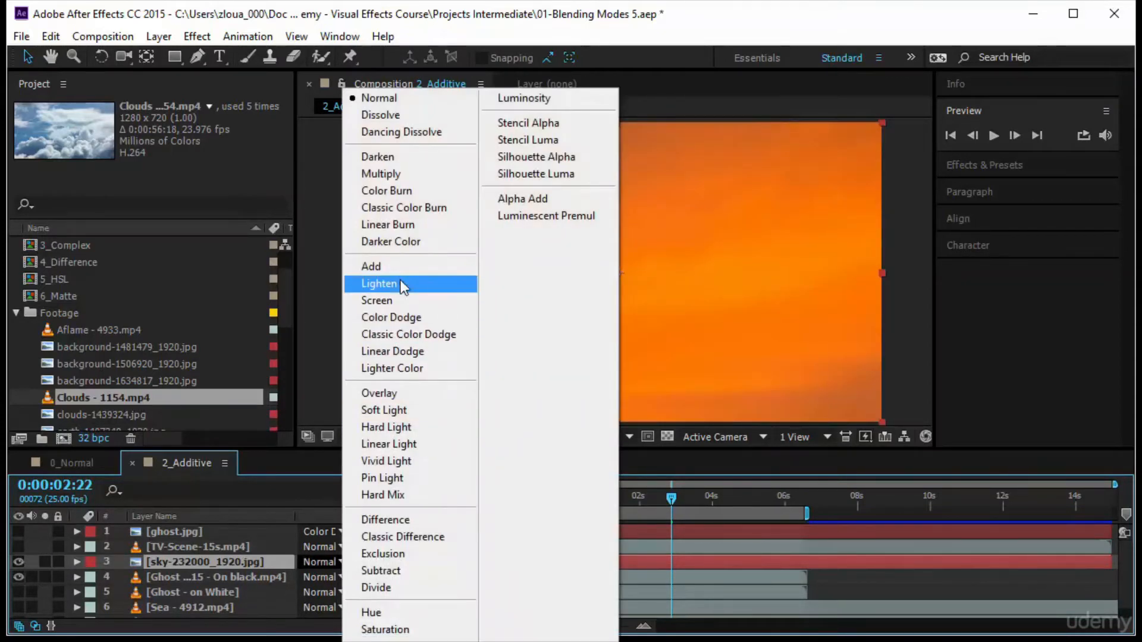
click(407, 301)
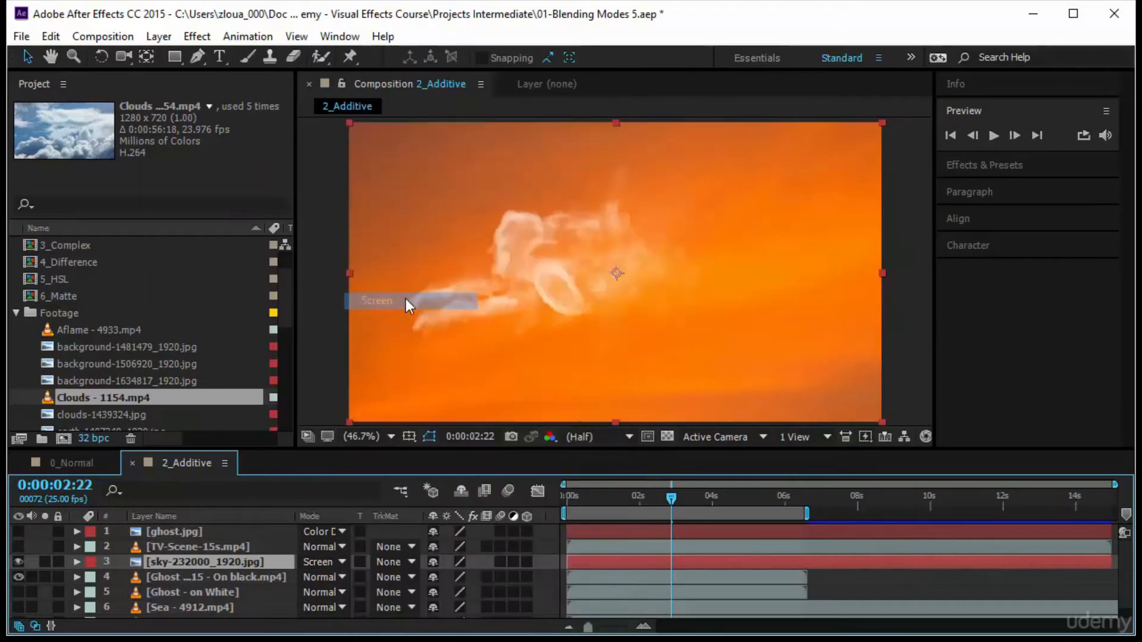
mouse_move(673, 499)
mouse_down()
mouse_move(632, 501)
mouse_move(666, 500)
mouse_up()
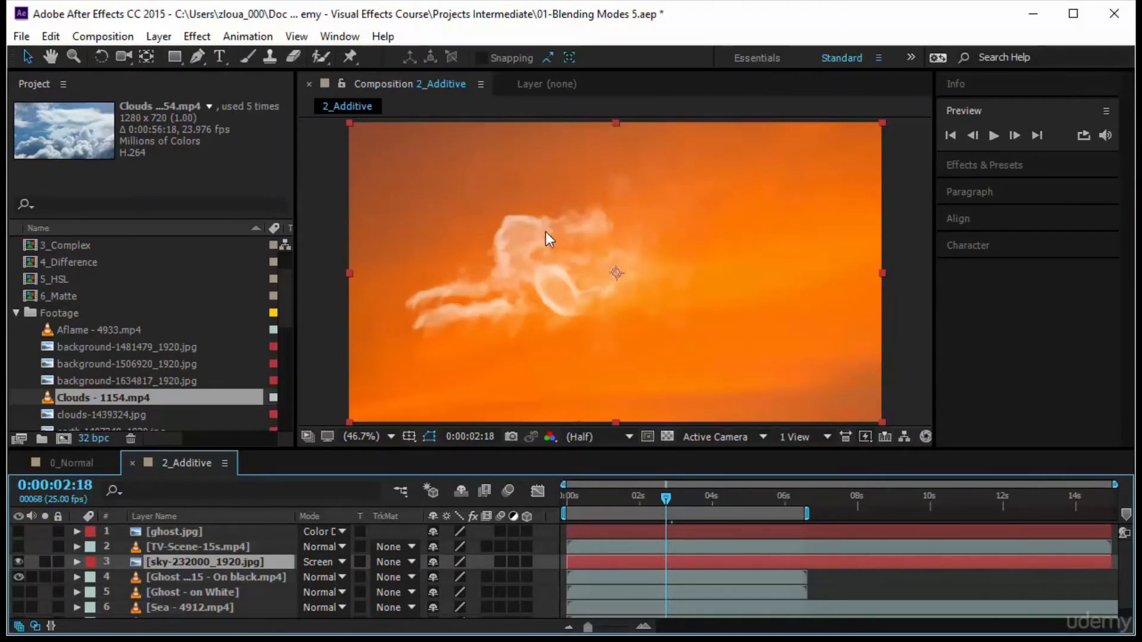
click(18, 562)
click(19, 561)
Try Lighten on the sky-232000_1920.jpg layer, check it at 0:00:04:04, and set the blending mode to Add
click(338, 563)
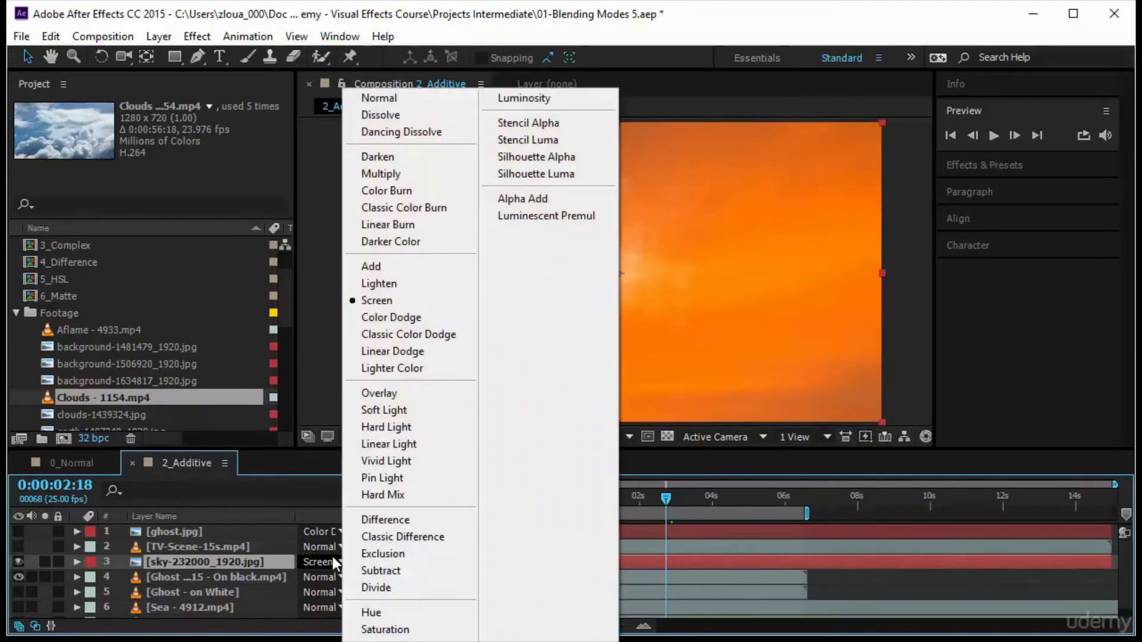
click(429, 283)
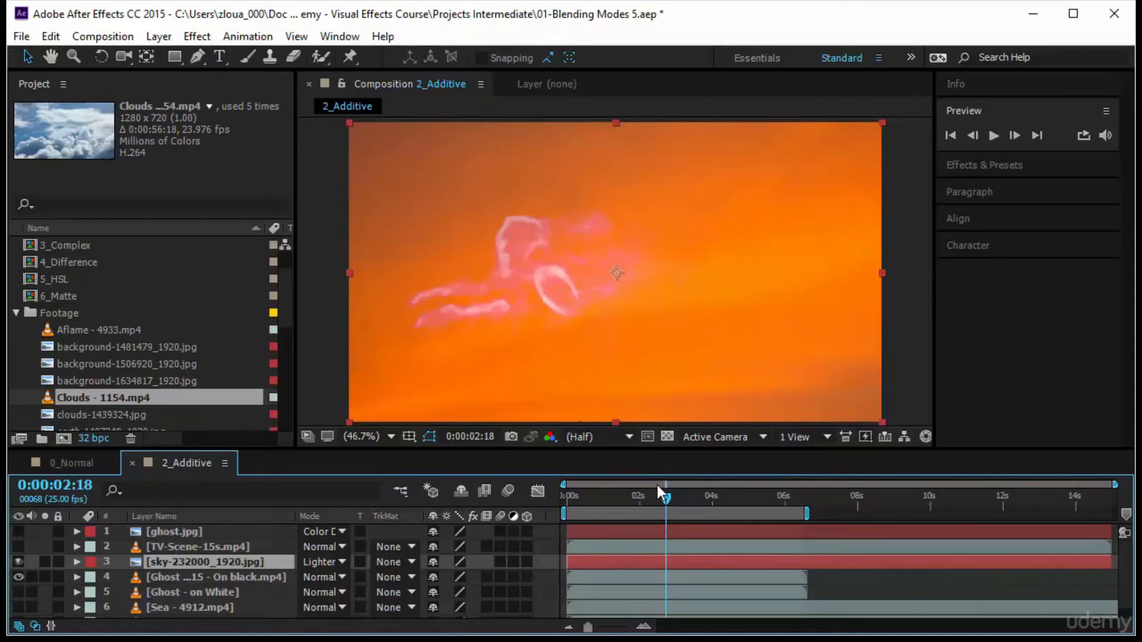
drag(665, 495, 717, 496)
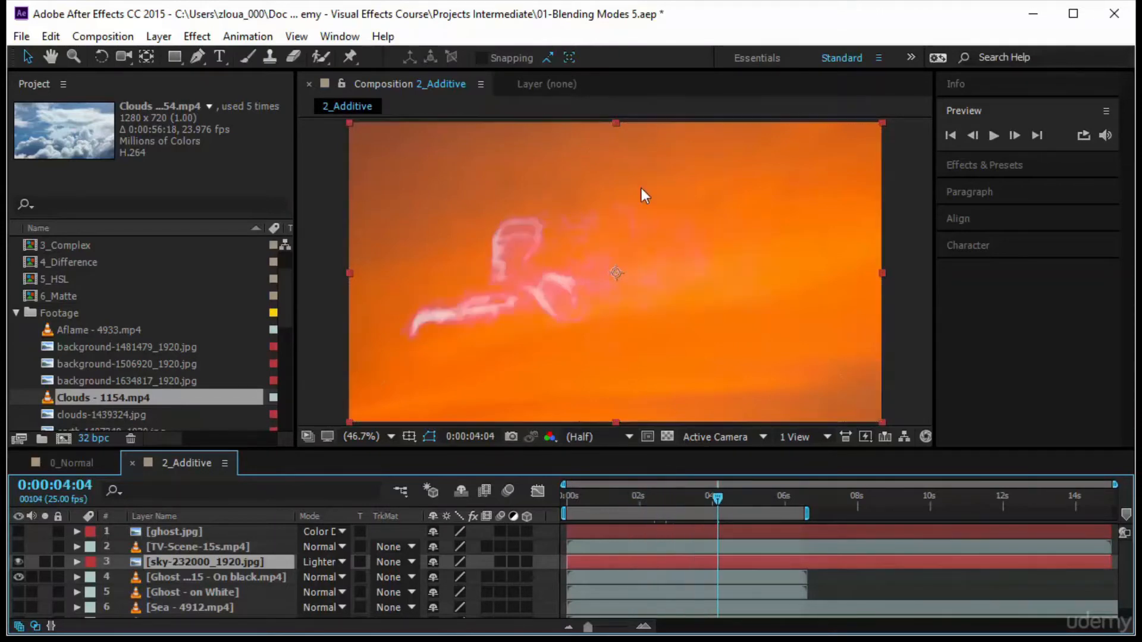
click(326, 562)
click(444, 267)
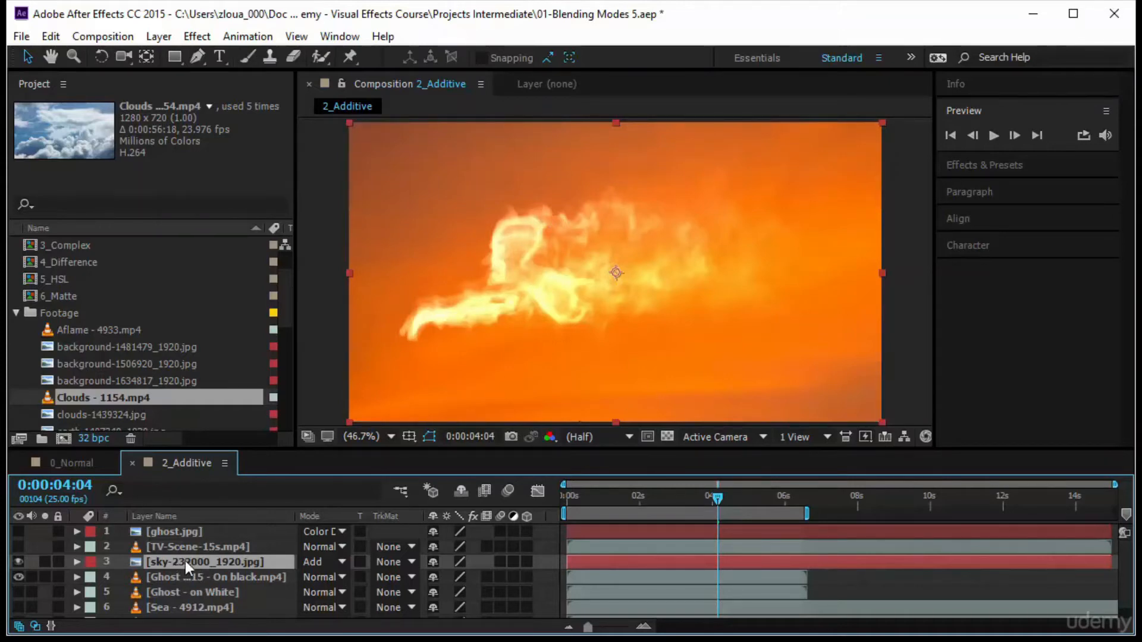
Set the sky-232000_1920.jpg layer's blending mode to Color Dodge and play the preview from 0:00:00:21
click(317, 558)
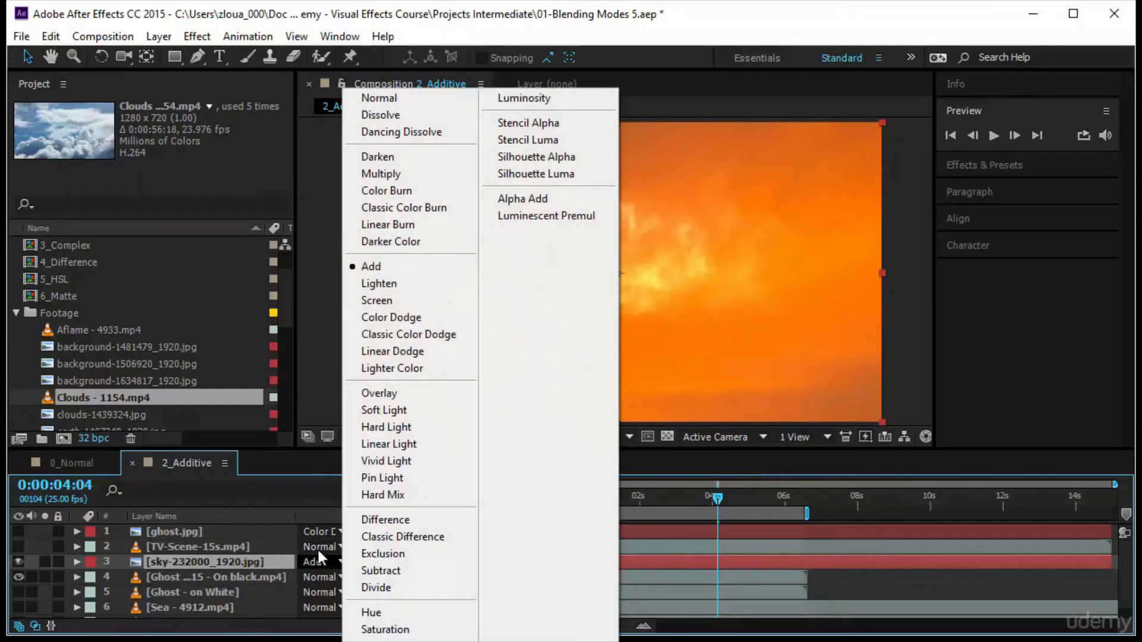
click(402, 320)
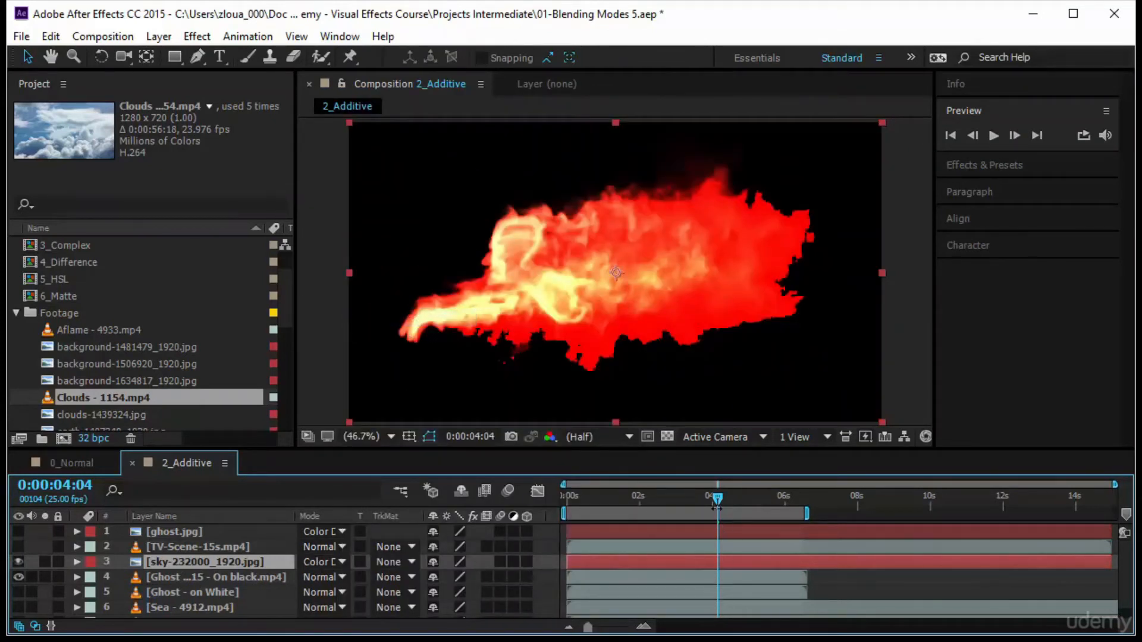
drag(716, 499, 631, 498)
click(596, 513)
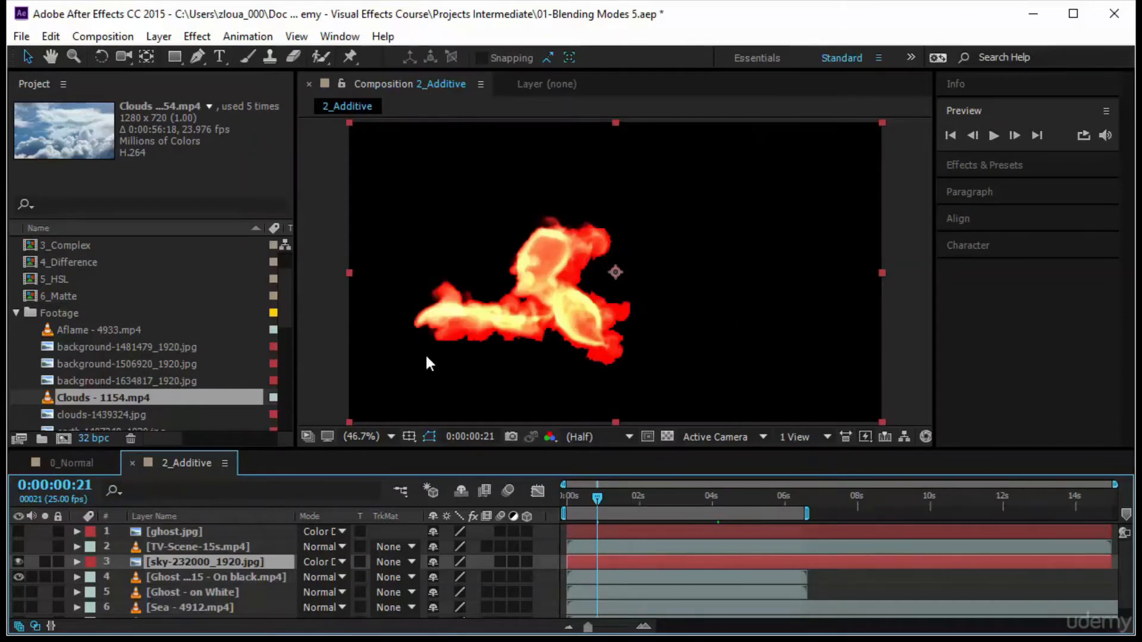
click(993, 135)
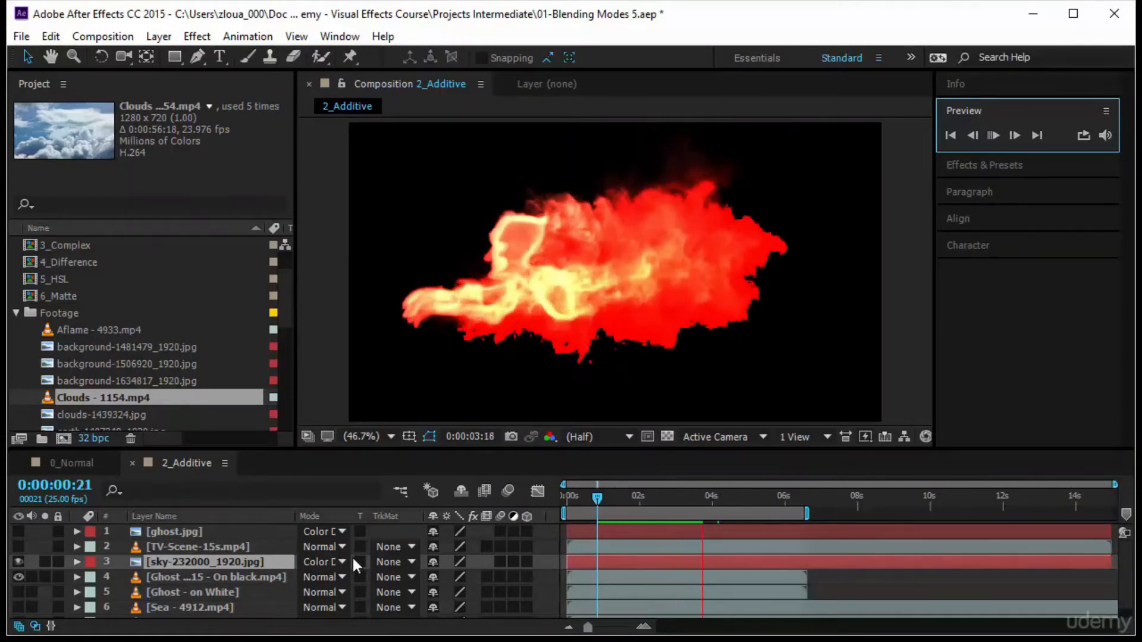
Set the sky-232000_1920.jpg layer to Linear Dodge, stop the preview, and move the playhead to 0:00:02:19
click(336, 562)
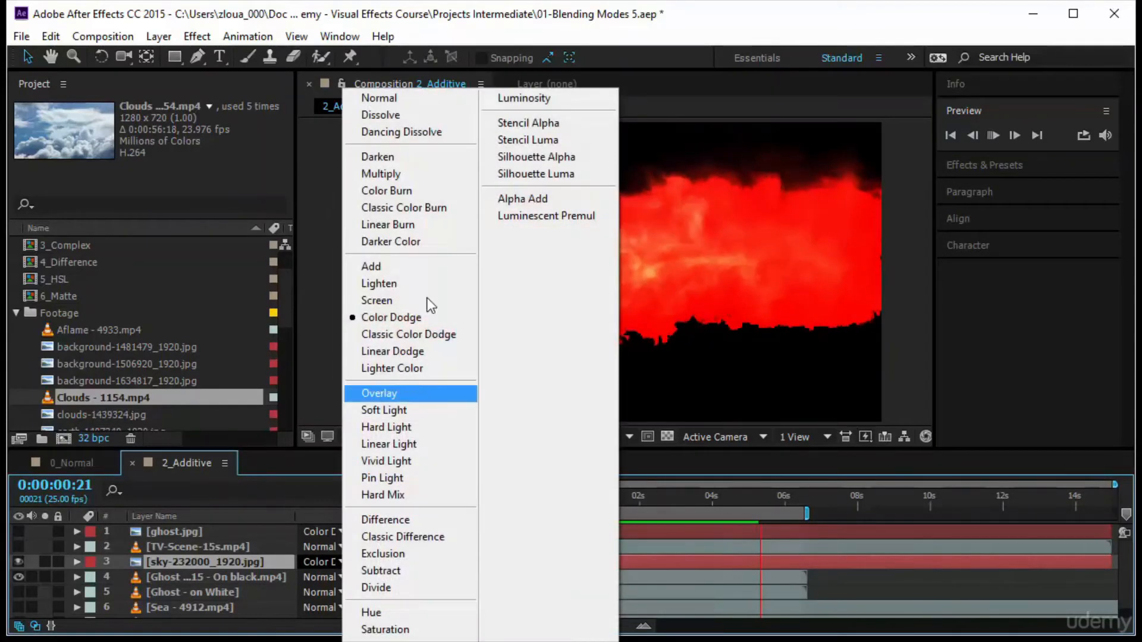
click(448, 352)
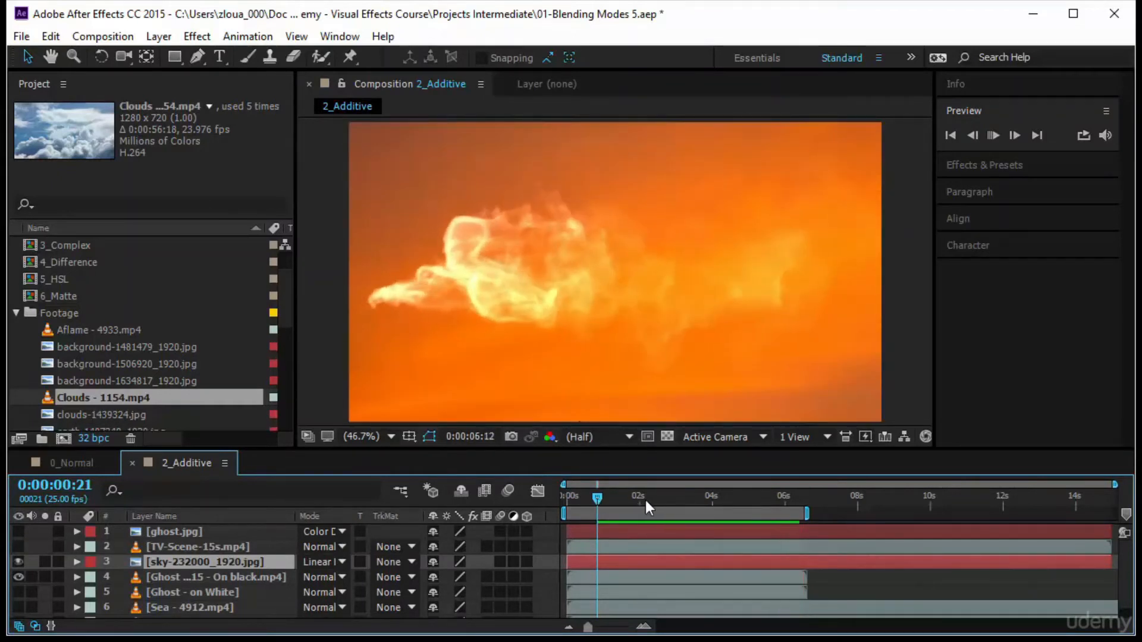
key(space)
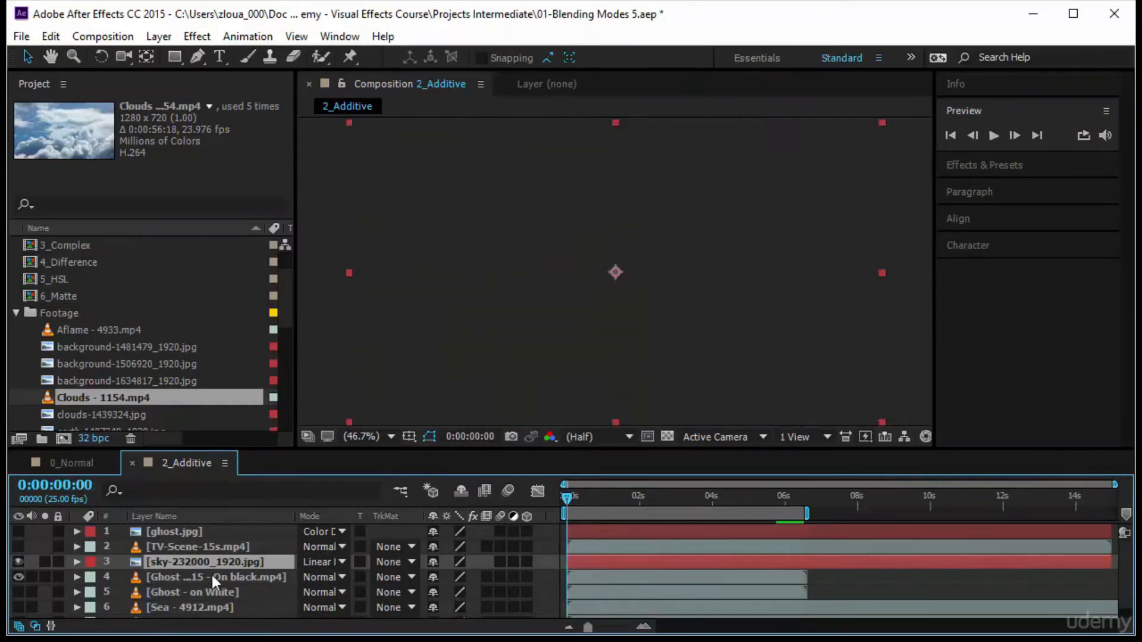
drag(568, 498, 665, 498)
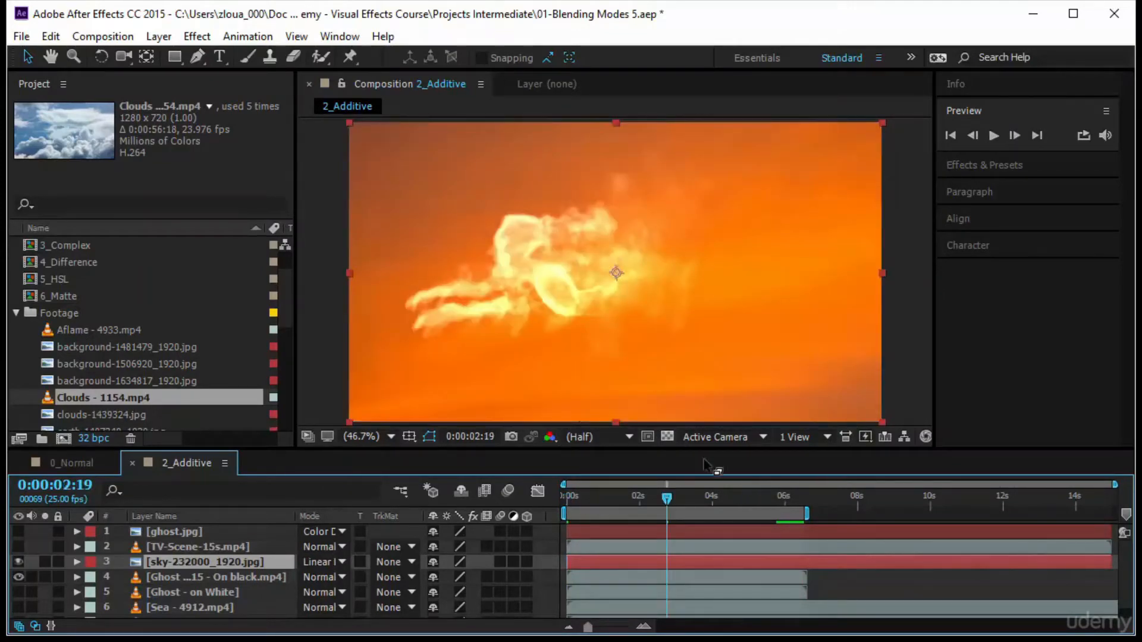
Set the sky-232000_1920.jpg layer to Lighter Color and scrub through the footage to 0:00:03:16
click(341, 564)
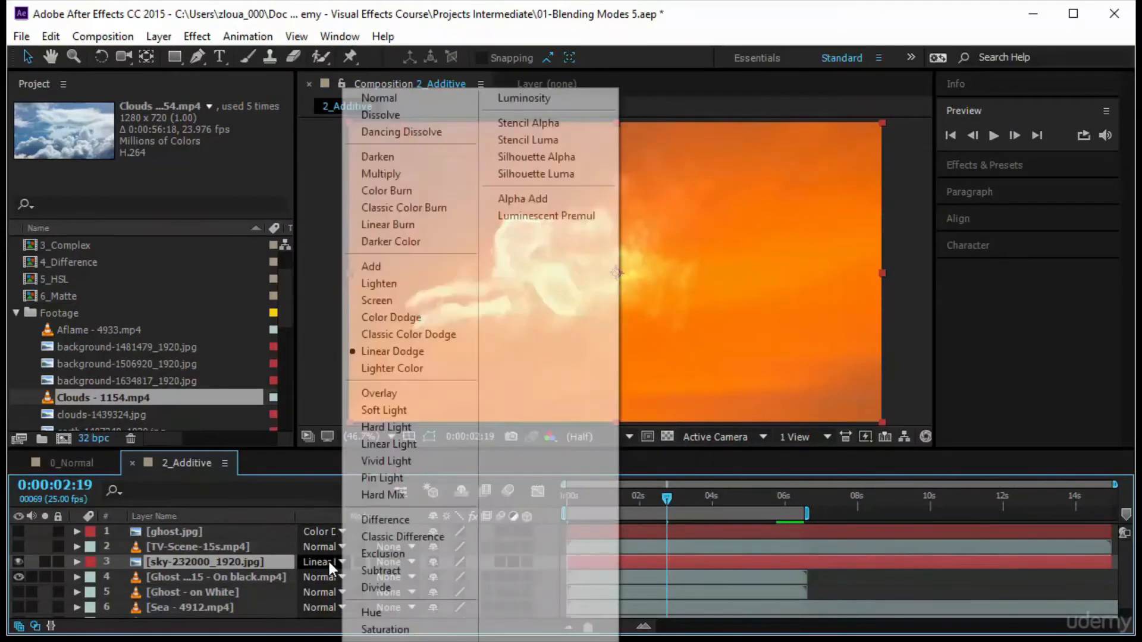
click(431, 369)
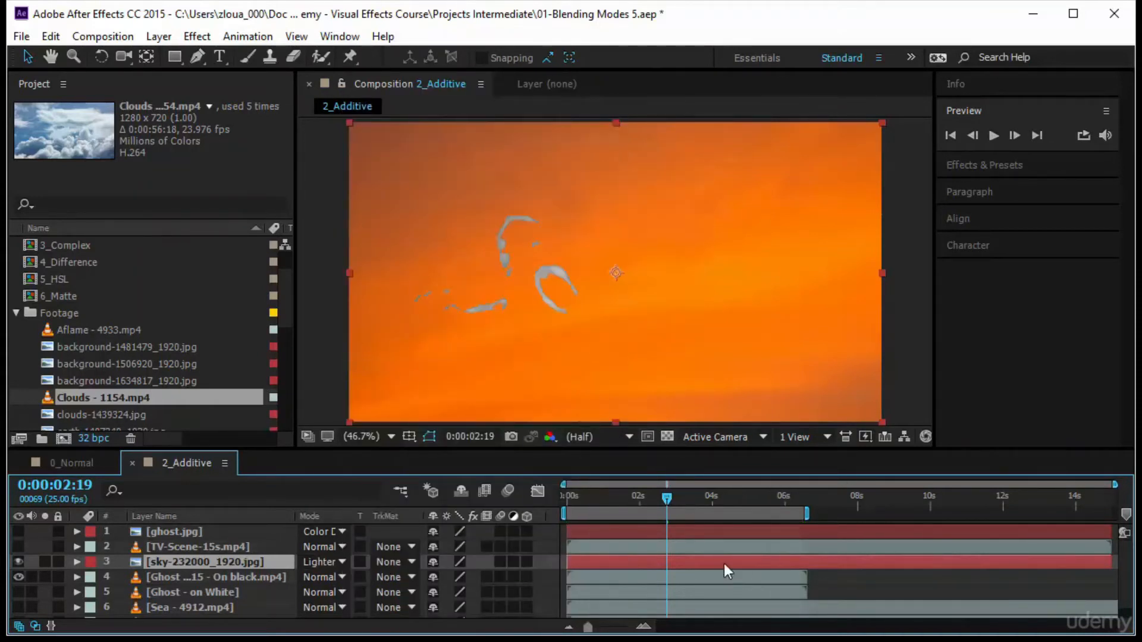
drag(671, 497, 664, 521)
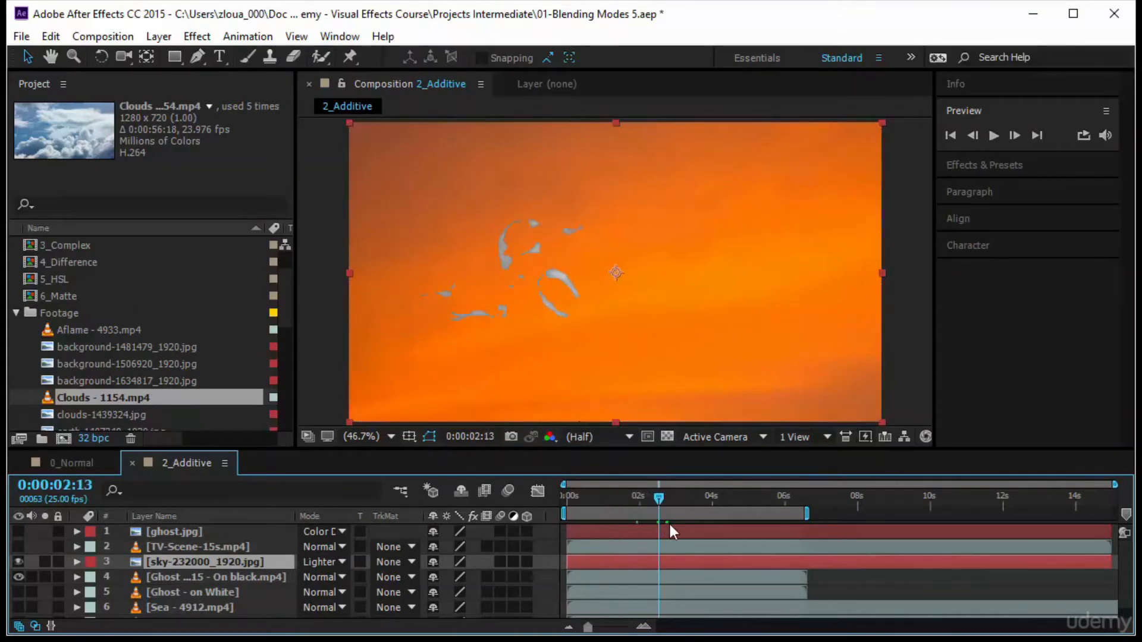
drag(660, 498, 699, 510)
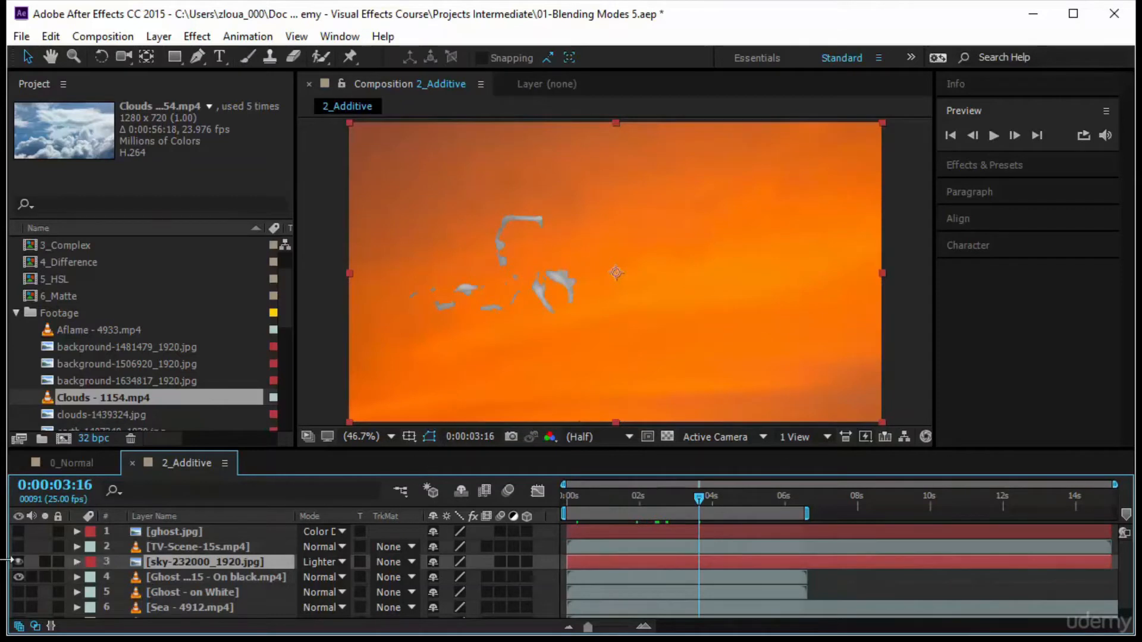
Hide the Ghost ...15 - On black.mp4 layer and set the sky-232000_1920.jpg layer's blending mode back to Normal
click(19, 562)
click(18, 577)
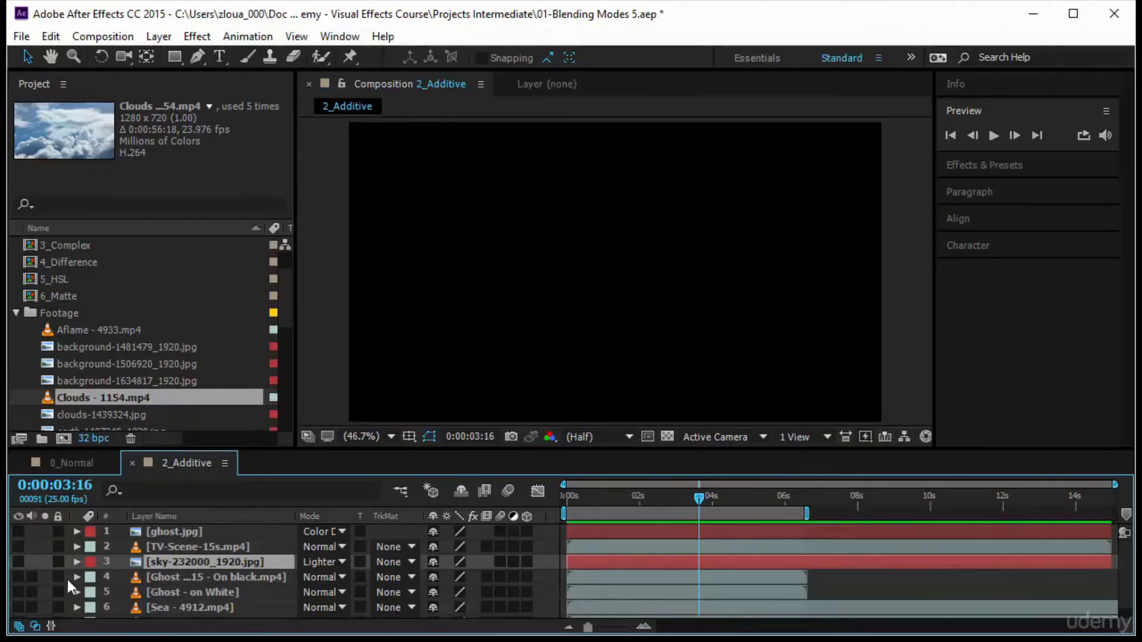
click(17, 561)
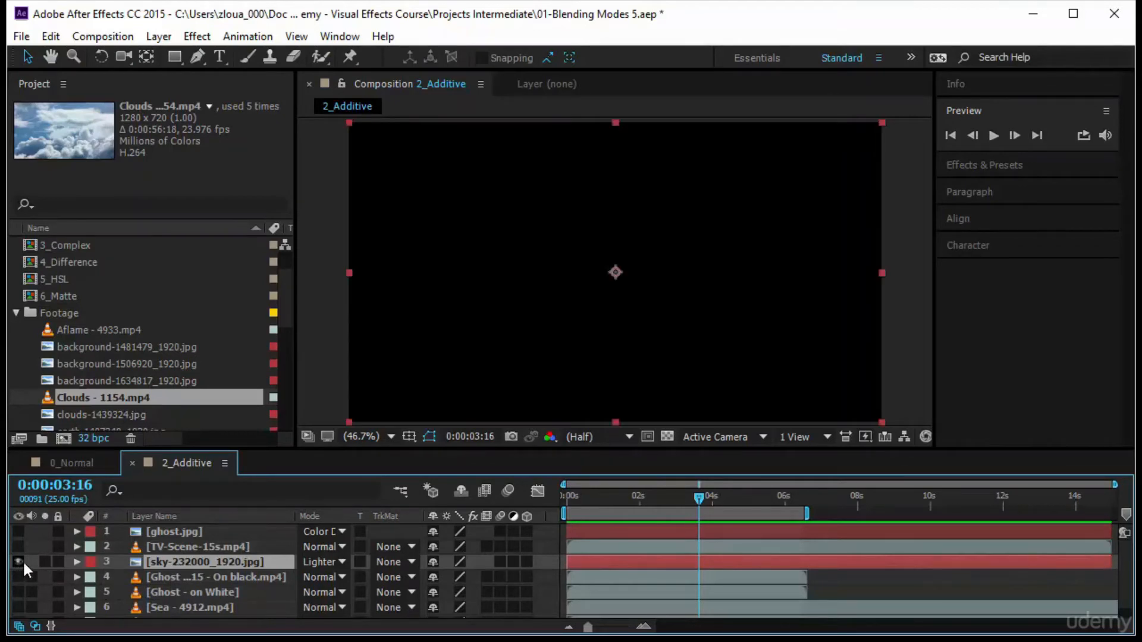
click(326, 562)
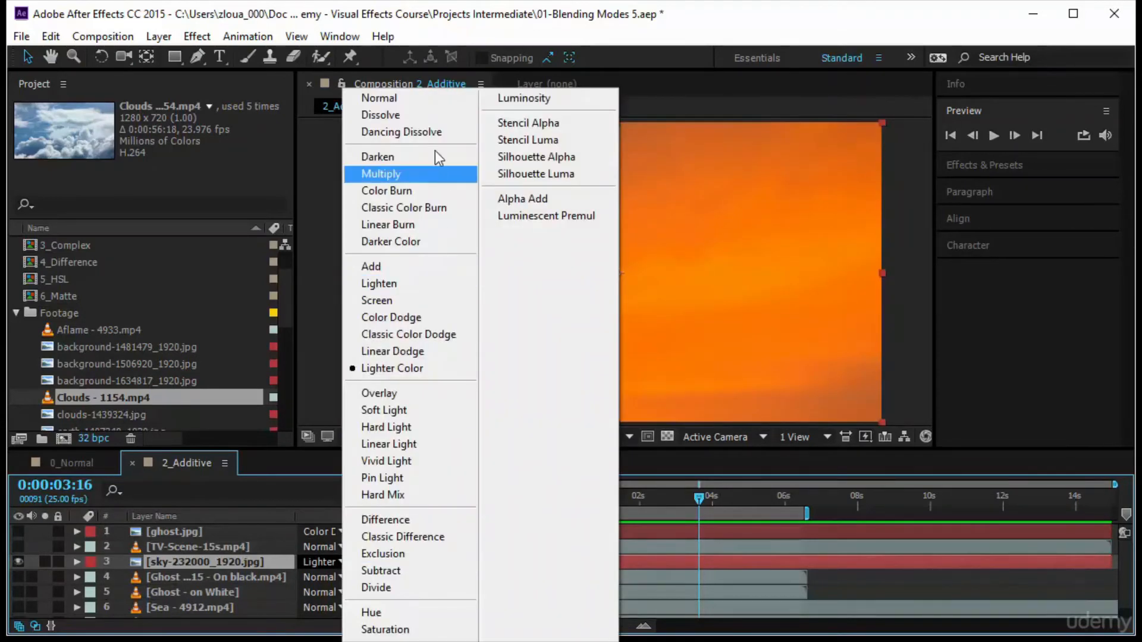
click(434, 99)
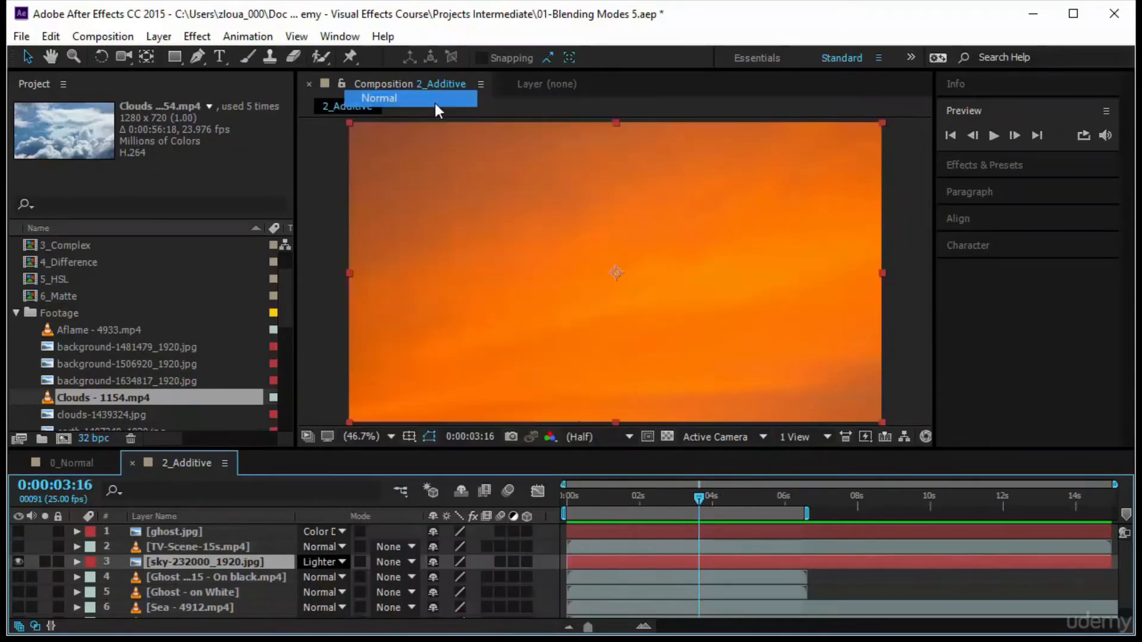
Turn on visibility of the Ghost - on White layer and hide the sky-232000_1920.jpg layer
click(19, 592)
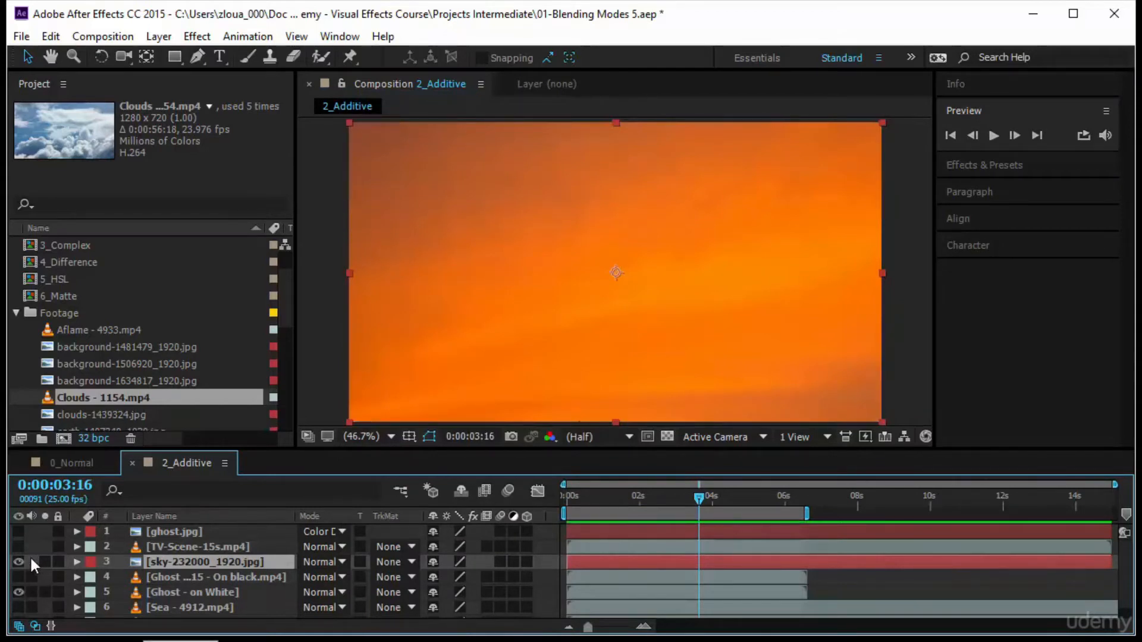
click(23, 559)
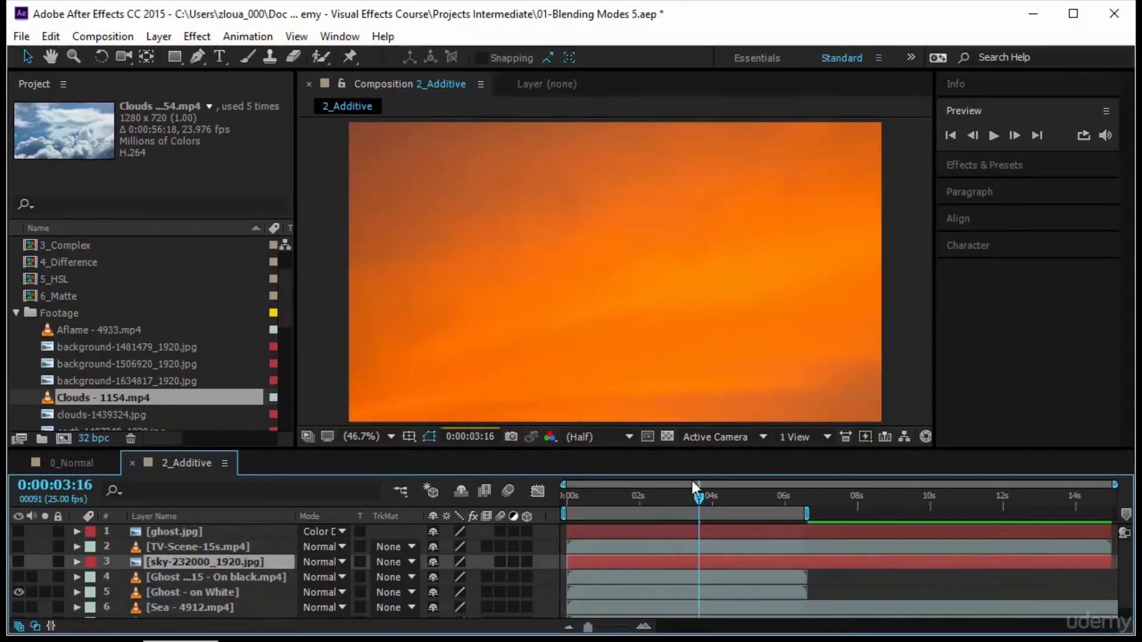
Move the playhead to 0:00:02:13, show the sky-232000_1920.jpg layer again and set its blending mode to Screen
drag(693, 486, 658, 505)
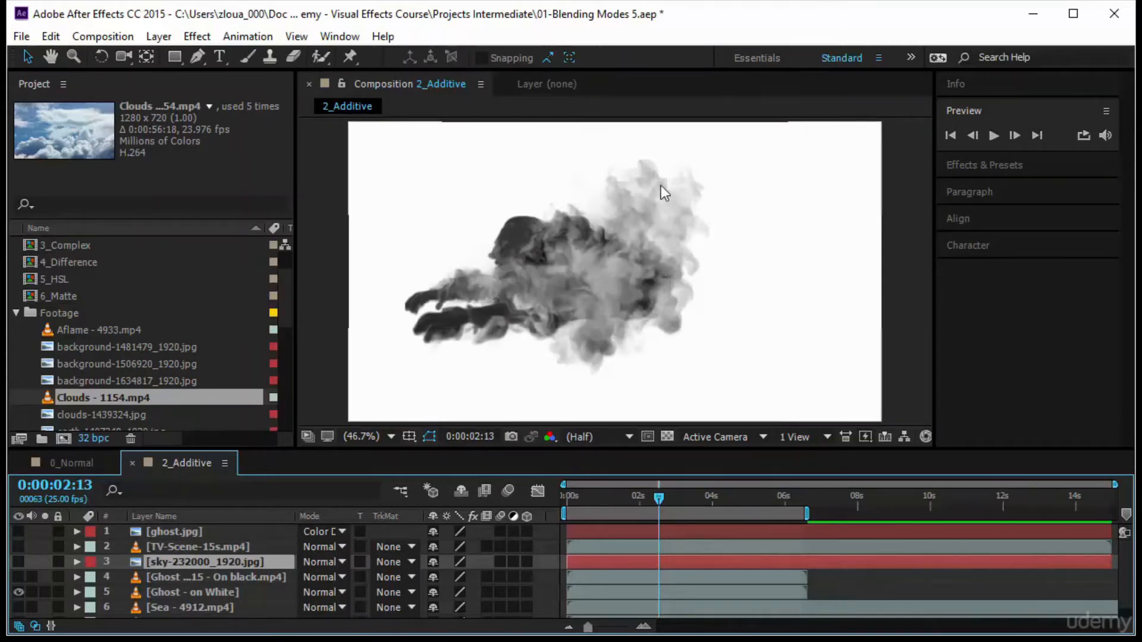
click(18, 562)
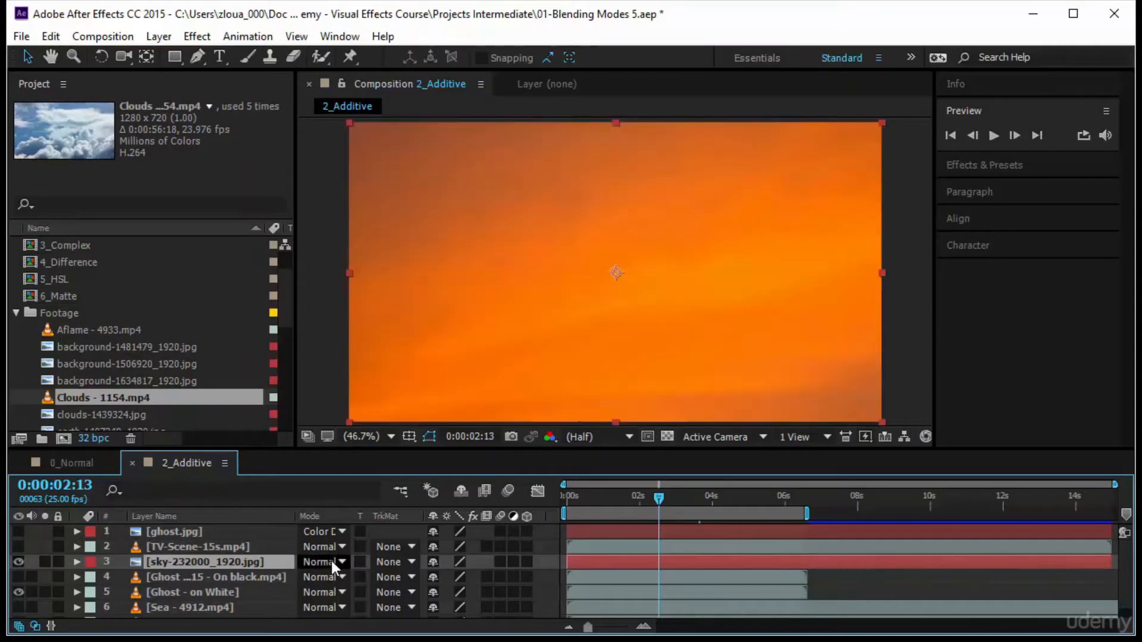
click(334, 562)
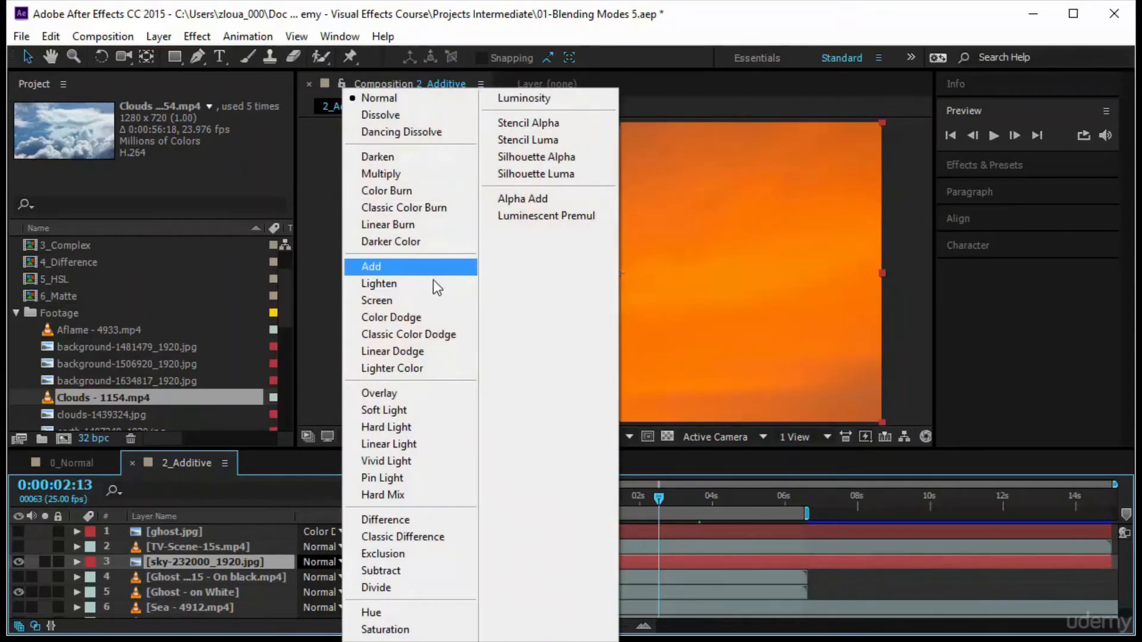
click(436, 301)
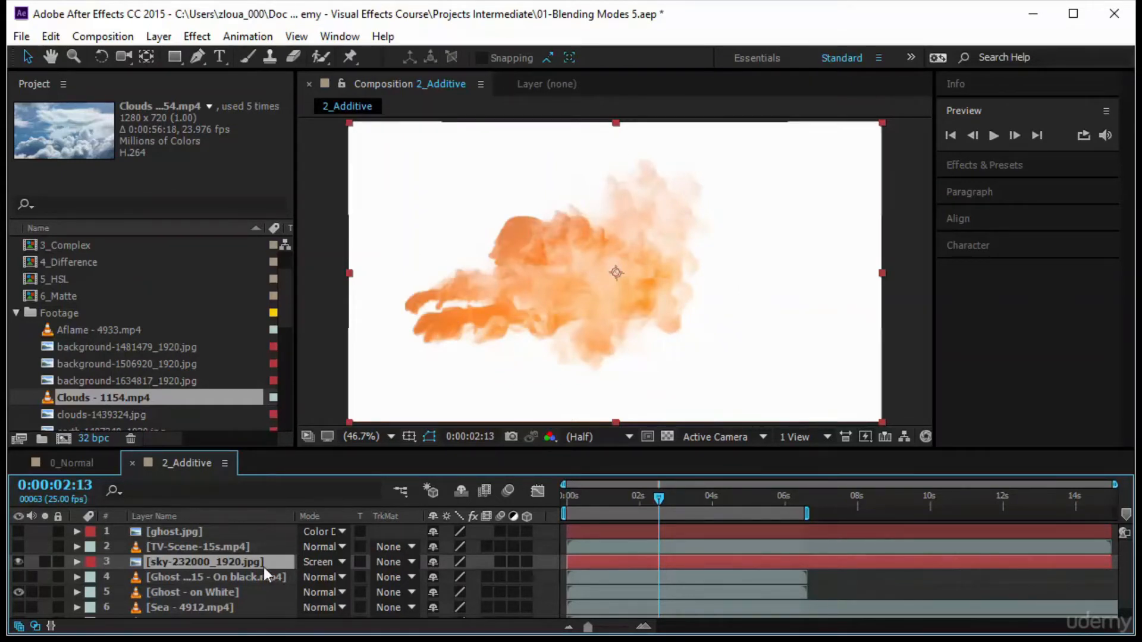
Set the sky-232000_1920.jpg layer's blending mode to Add and scrub back to 0:00:02:05
click(324, 561)
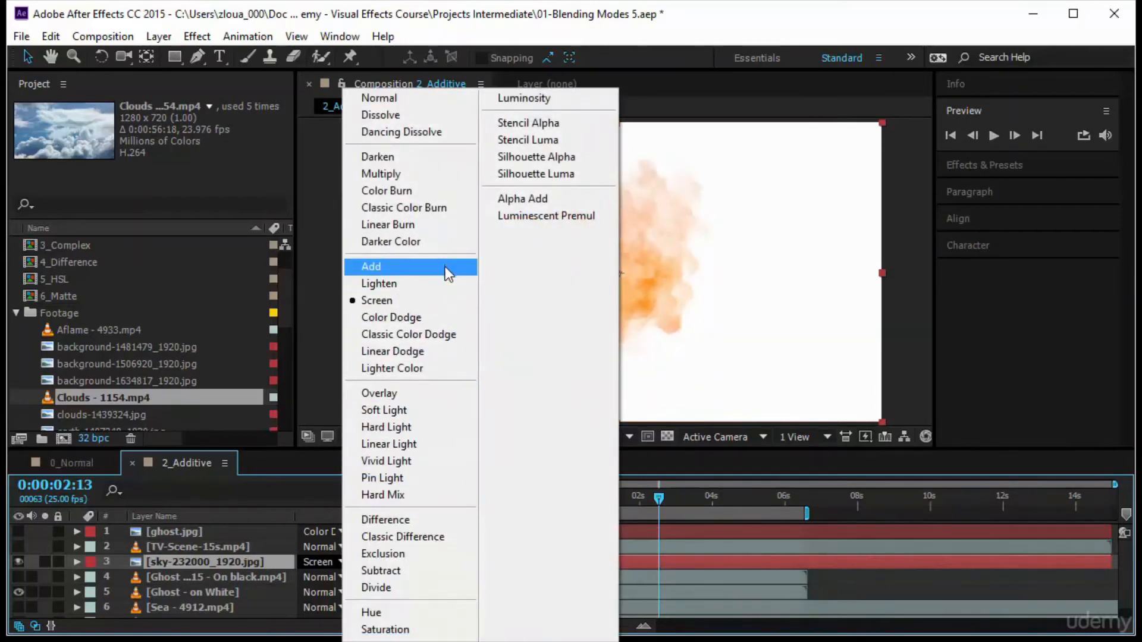
click(445, 266)
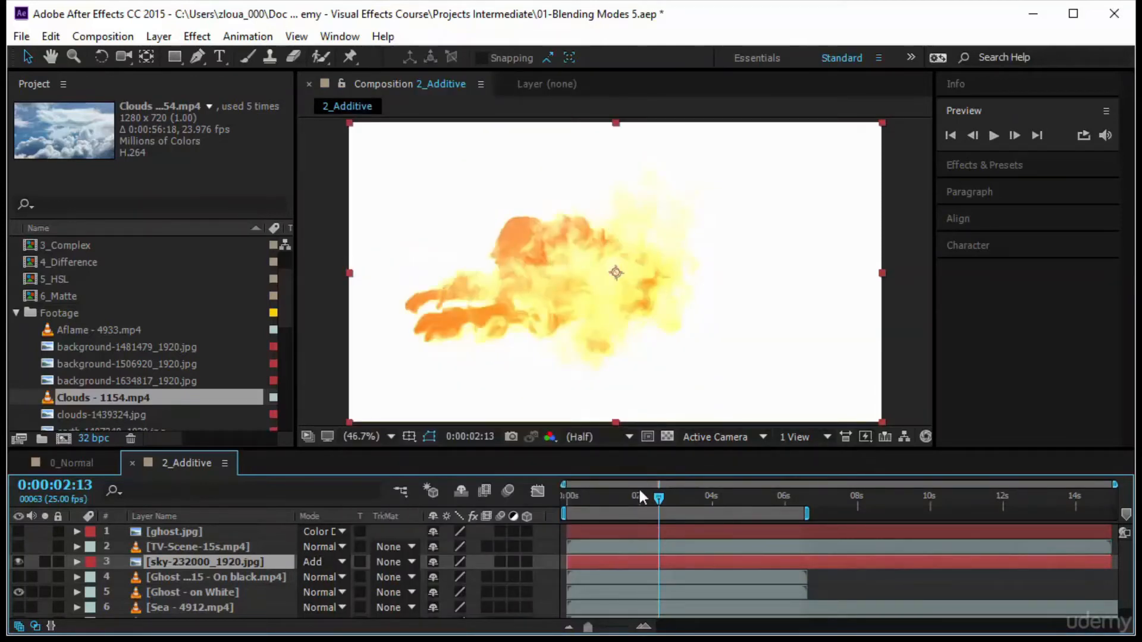
drag(672, 505, 646, 522)
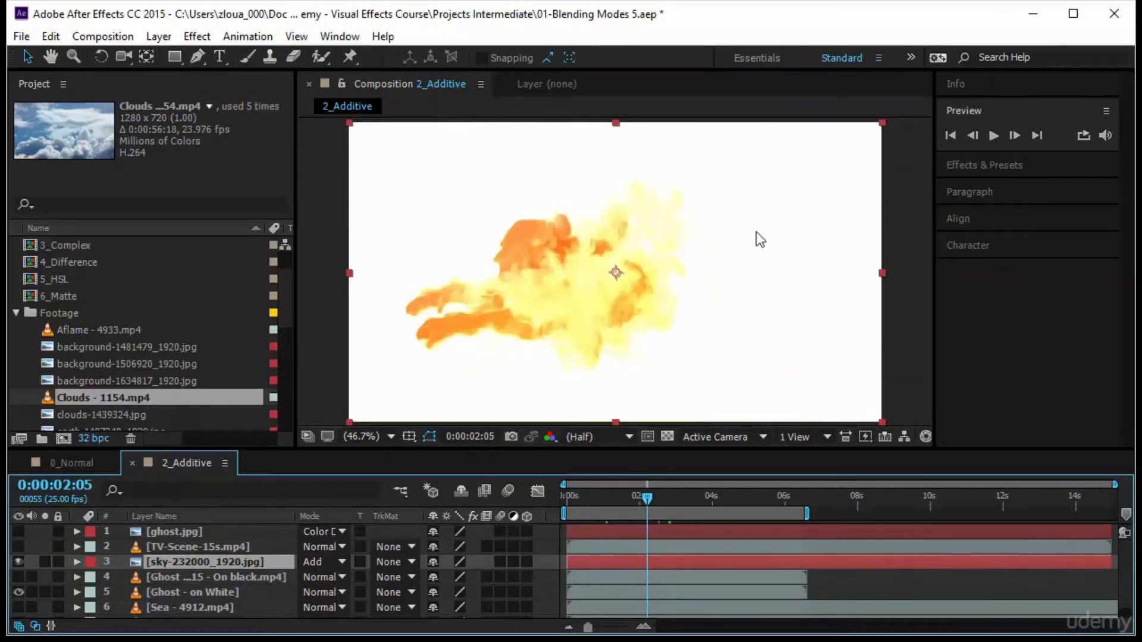
Set the sky-232000_1920.jpg layer's blending mode to Lighten and scrub to 0:00:02:15
click(326, 561)
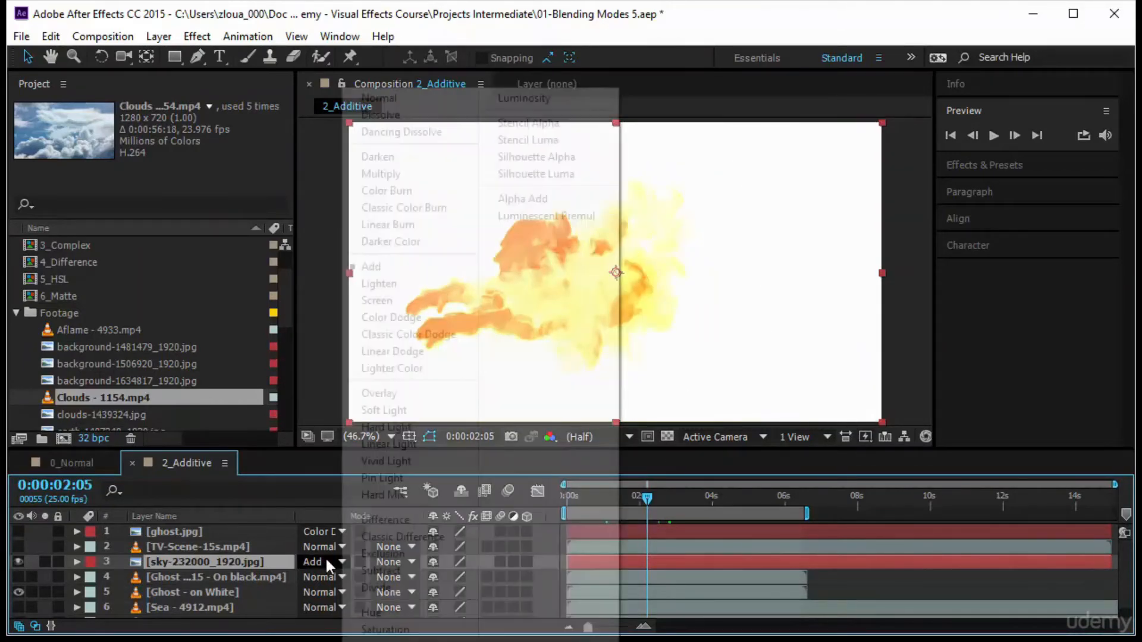
click(395, 285)
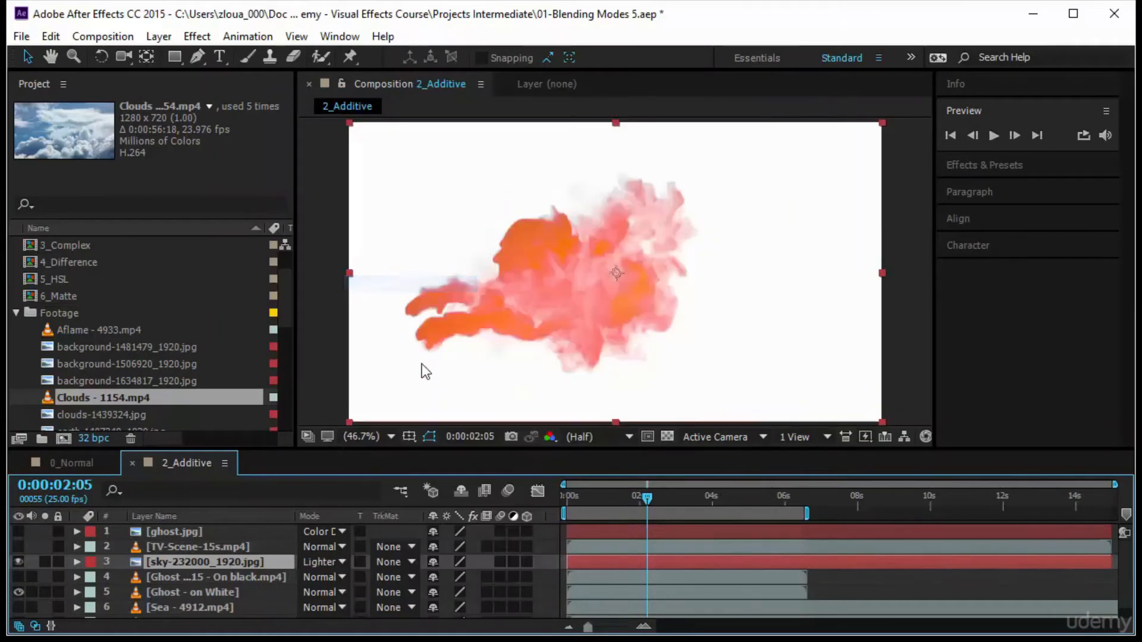
drag(641, 497, 662, 510)
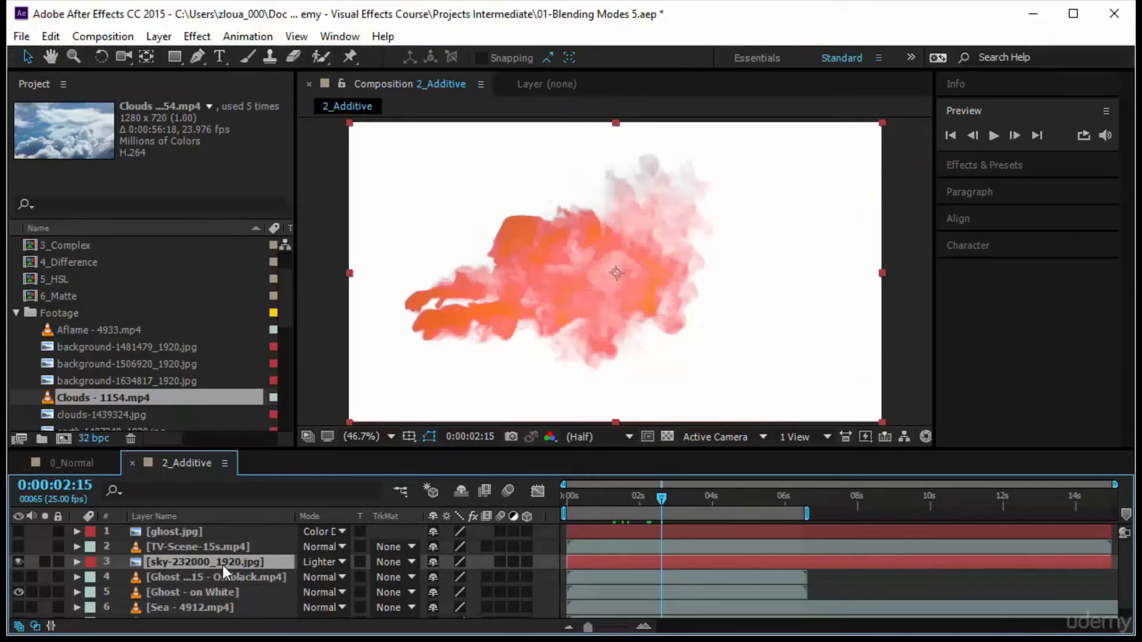
Set the sky-232000_1920.jpg layer to Linear Dodge, move the playhead to 0:00:00:24 and start the preview
click(322, 562)
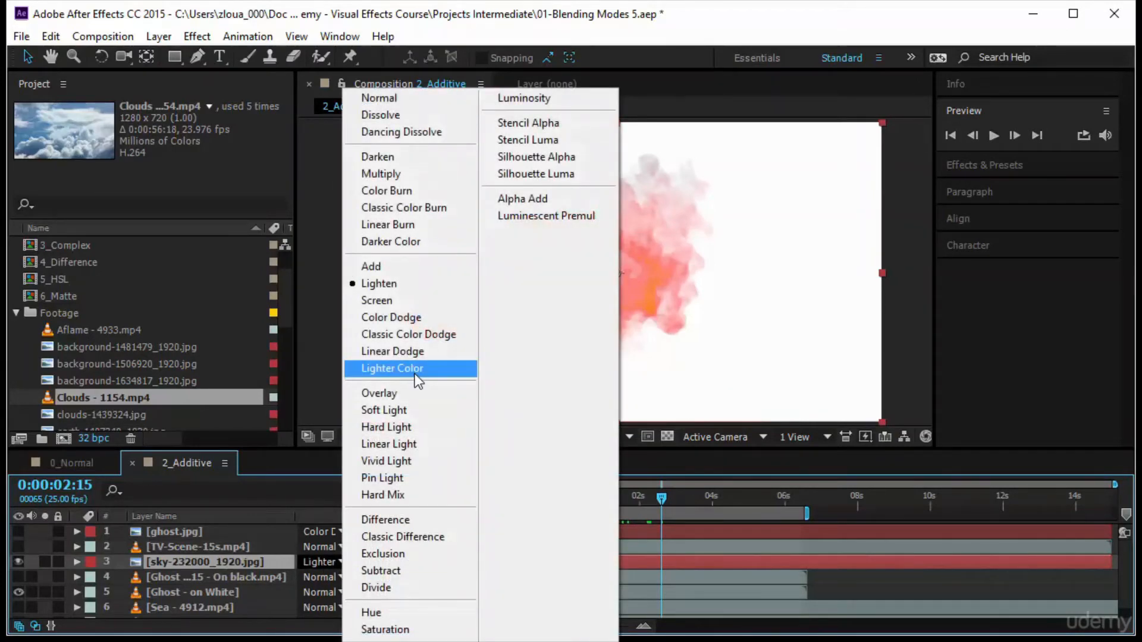
click(415, 354)
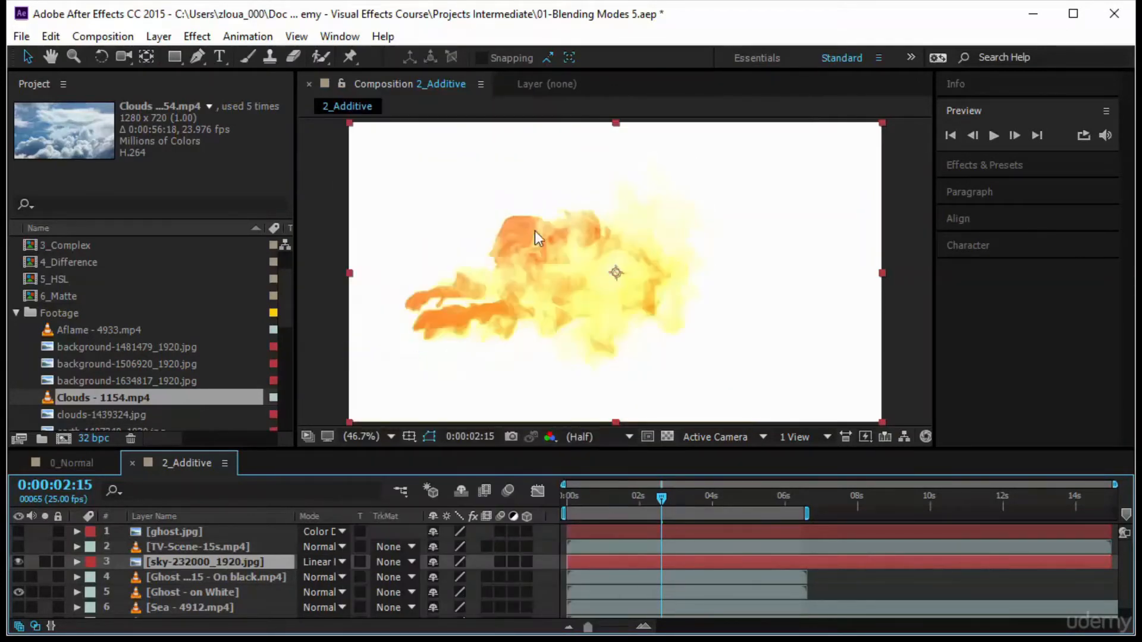
drag(659, 496, 604, 498)
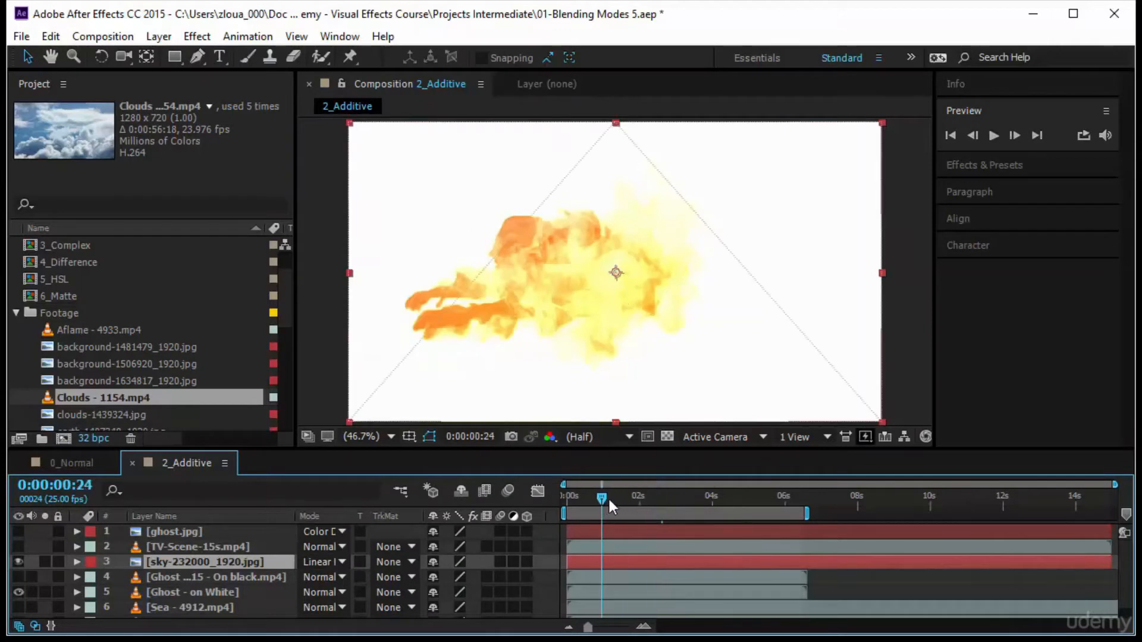
click(993, 135)
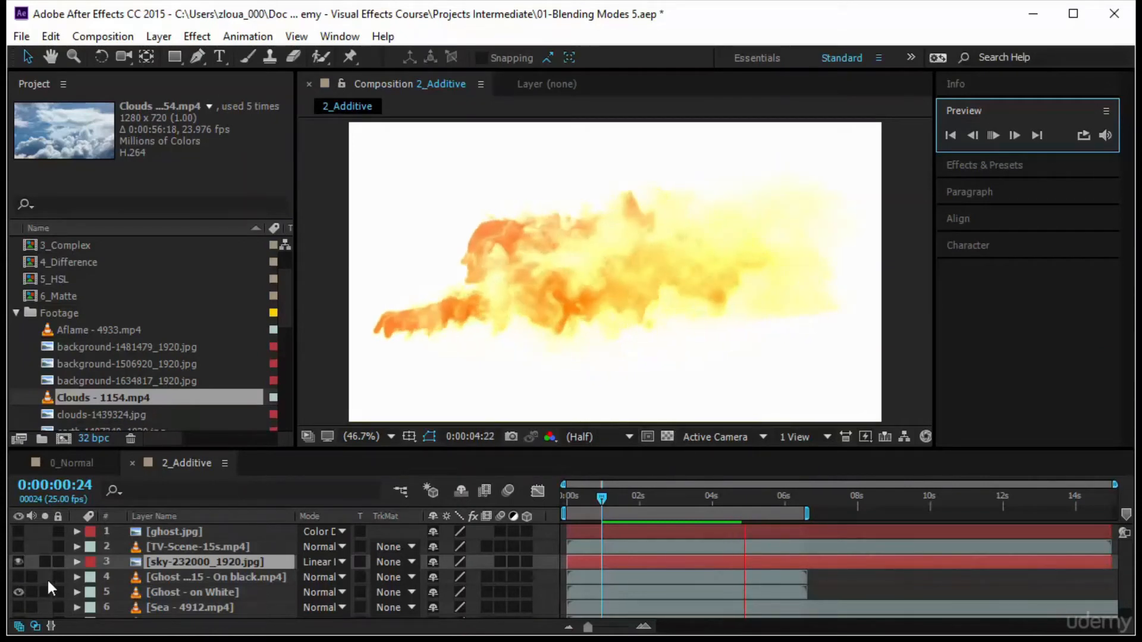
Hide the sky-232000_1920.jpg and Ghost - on White layers
click(19, 562)
click(18, 592)
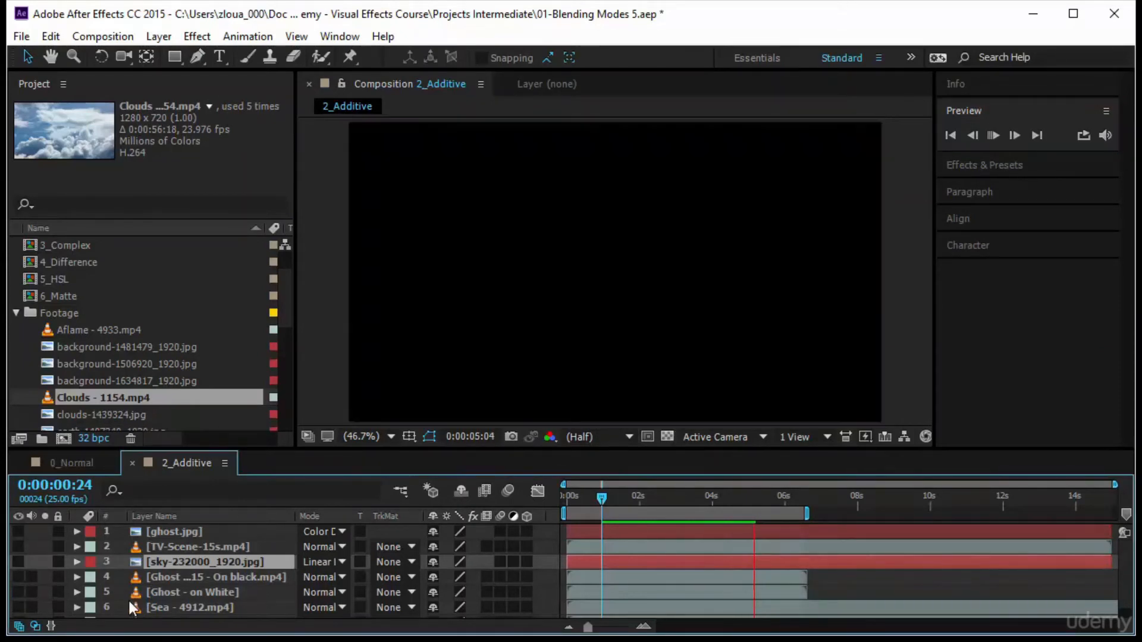
click(162, 594)
Turn on visibility of the Sea - 4912.mp4 and Clouds - 1154.mp4 layers
scroll(110, 609, down, 1)
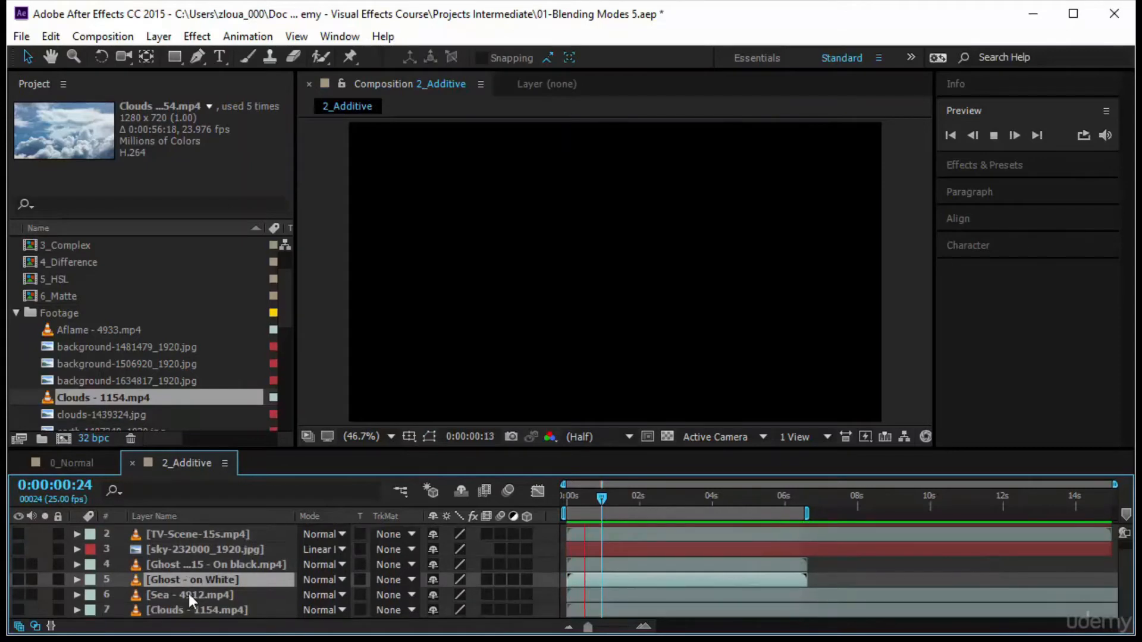
click(149, 595)
click(19, 595)
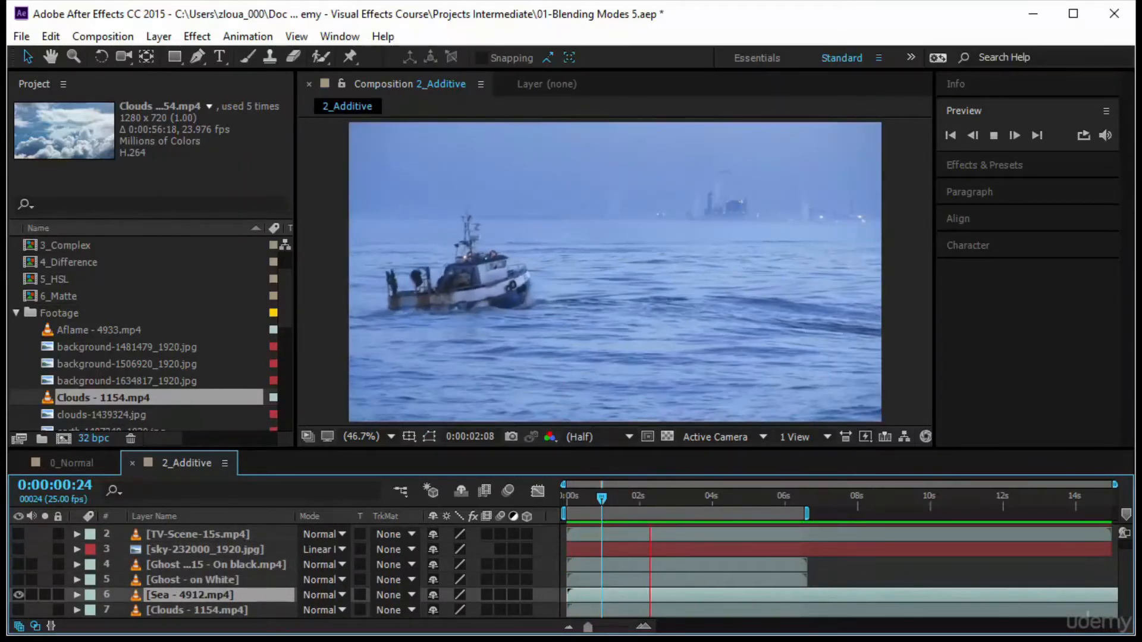
click(19, 609)
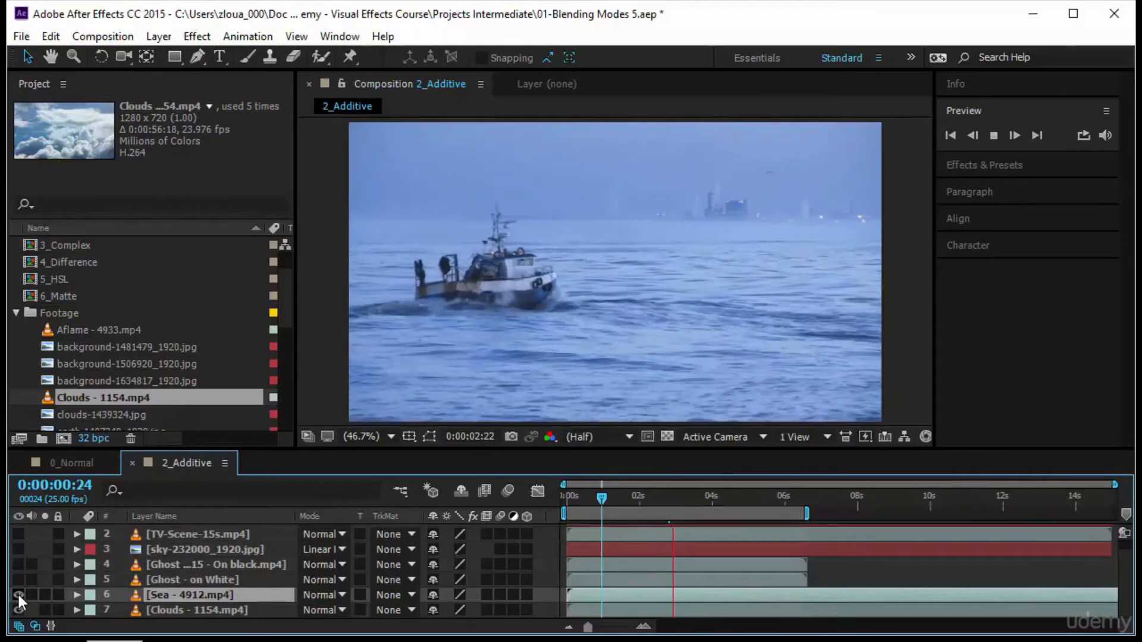
Toggle the Sea - 4912.mp4 layer's visibility off and on to compare it with the clouds footage beneath
click(18, 594)
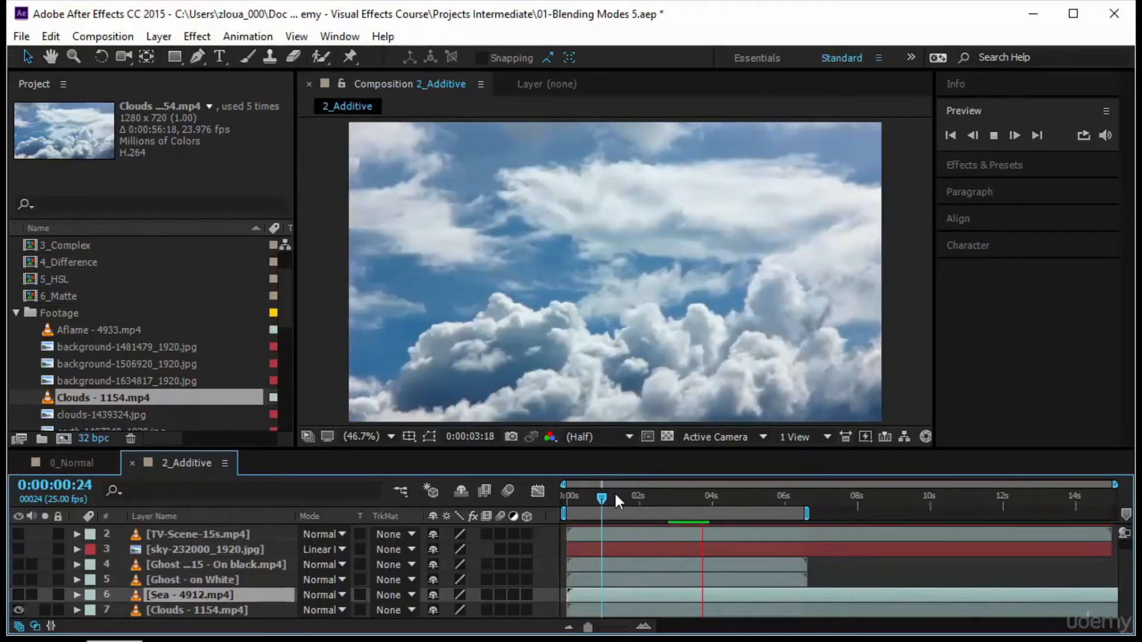
click(18, 594)
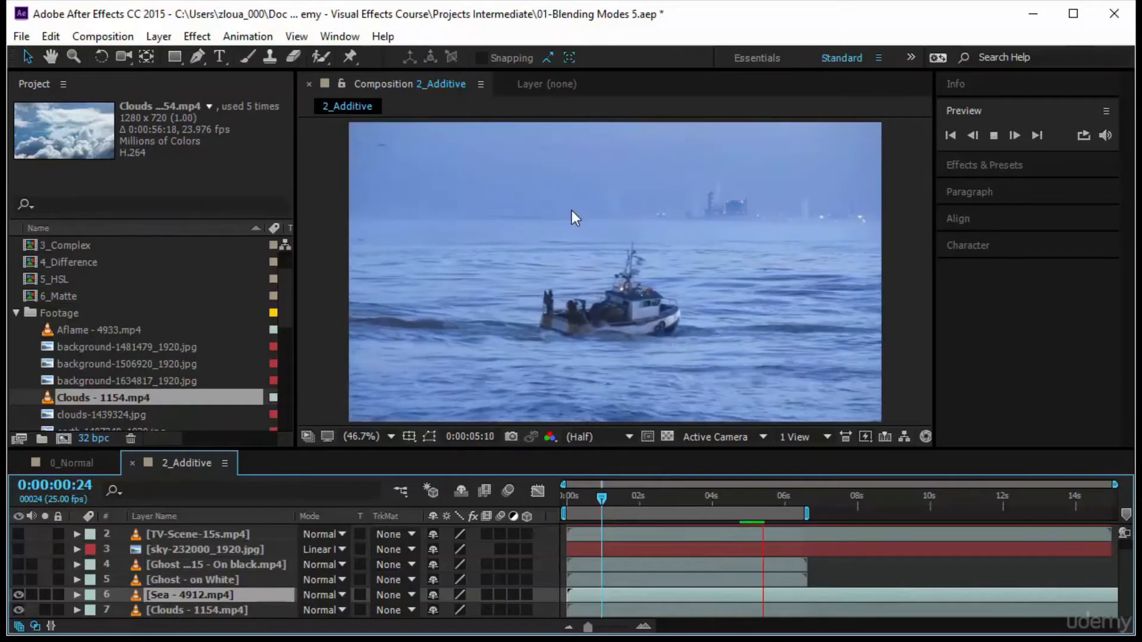
click(18, 594)
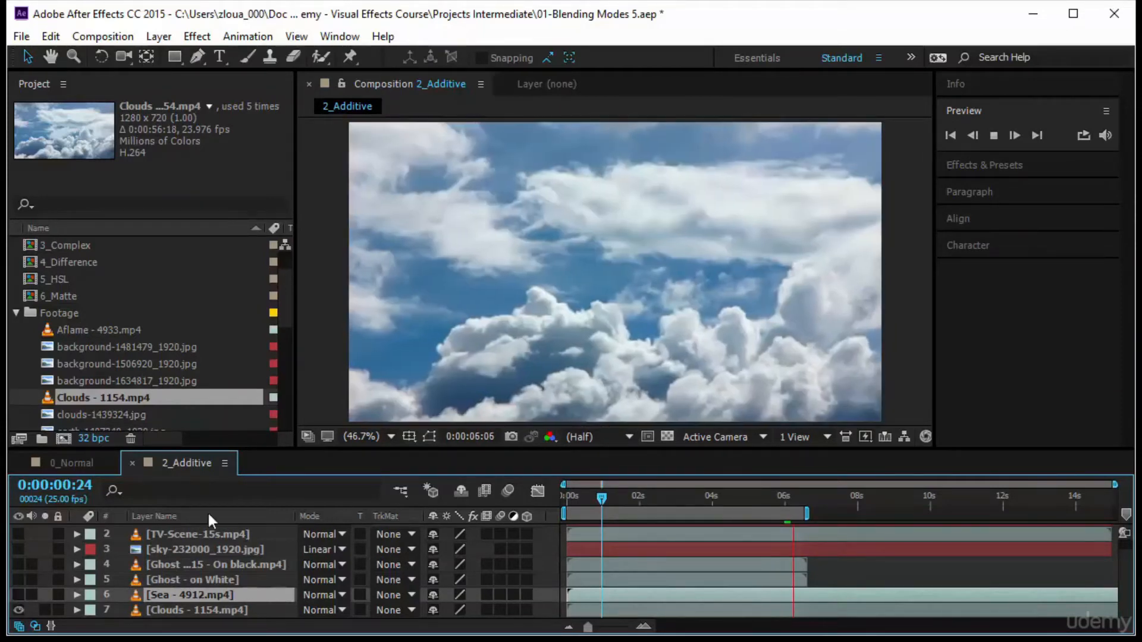
click(18, 594)
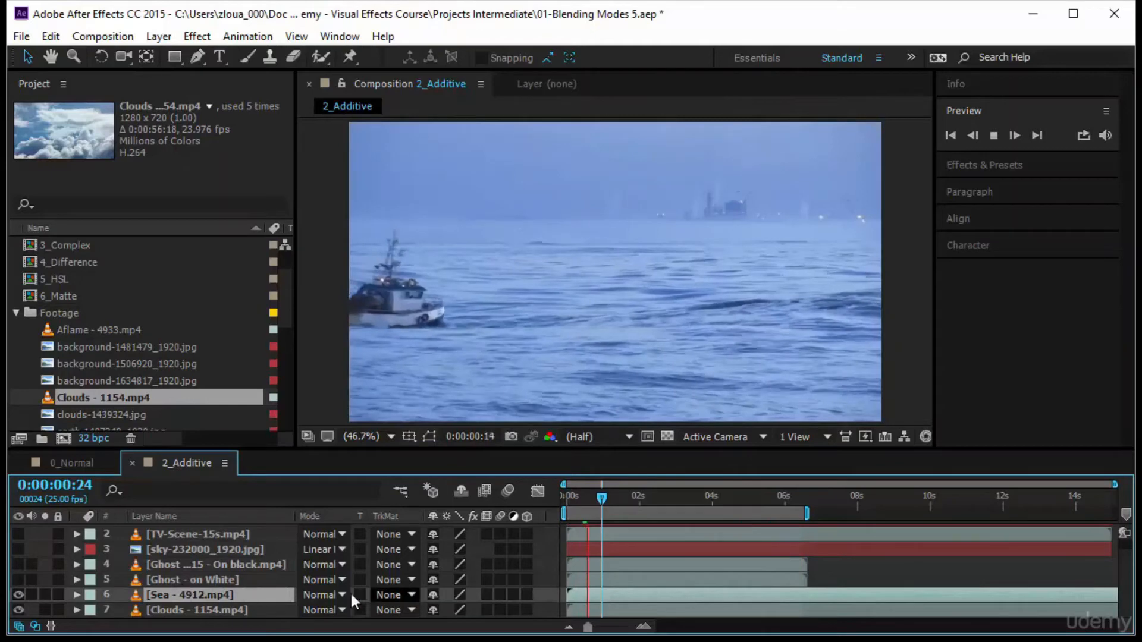
Try the Add and Screen blending modes in turn on the Sea - 4912.mp4 layer while the preview plays
click(334, 591)
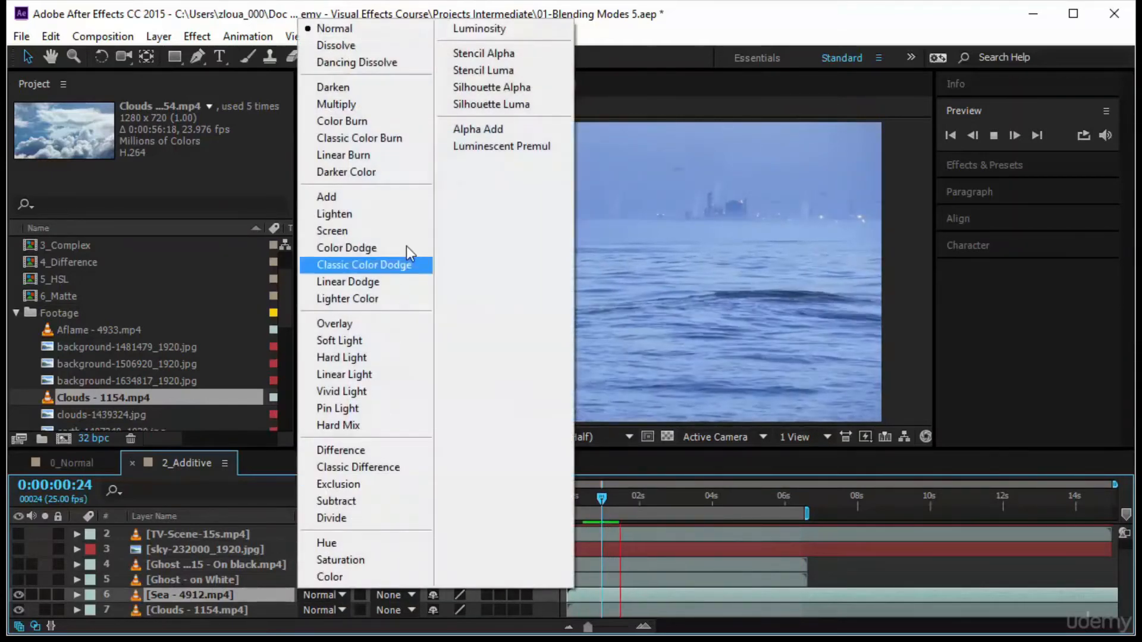
click(411, 196)
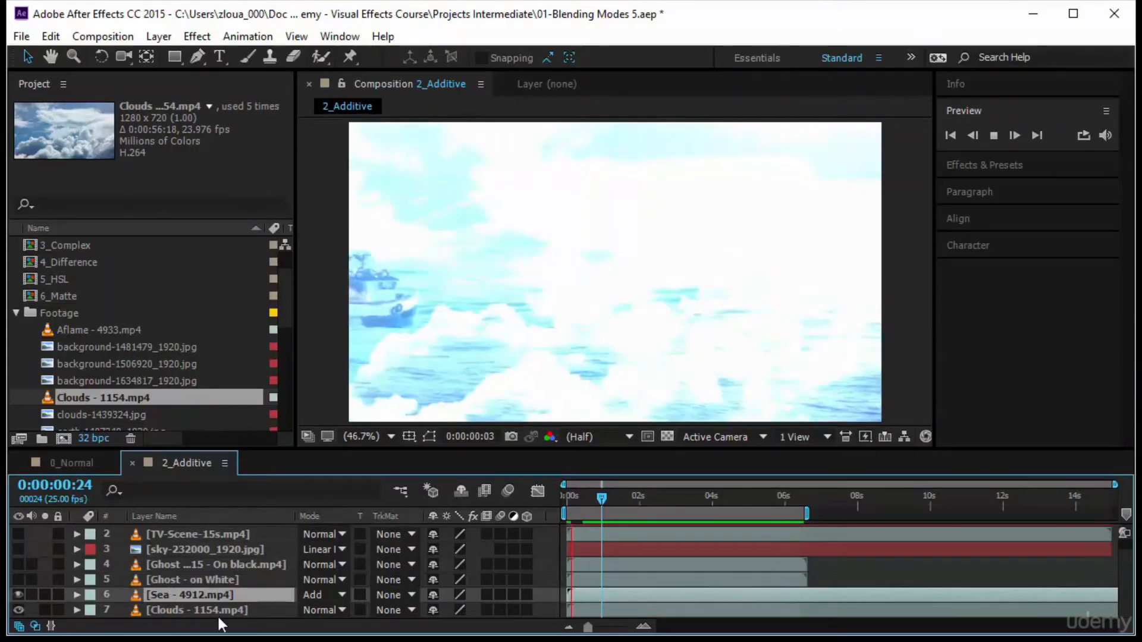
click(342, 595)
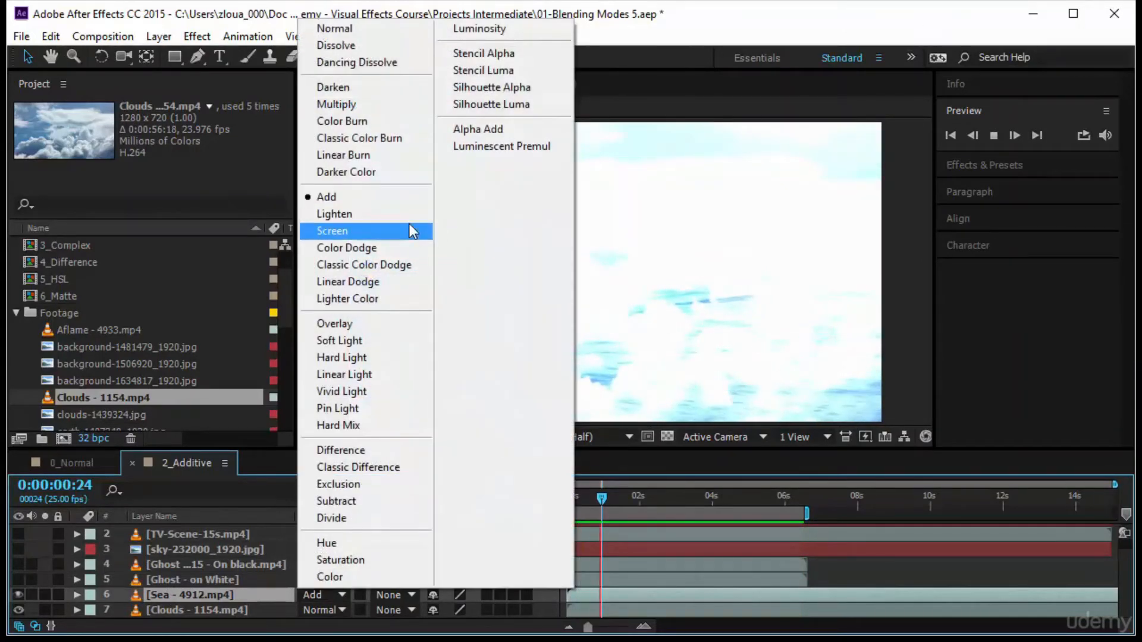
click(409, 230)
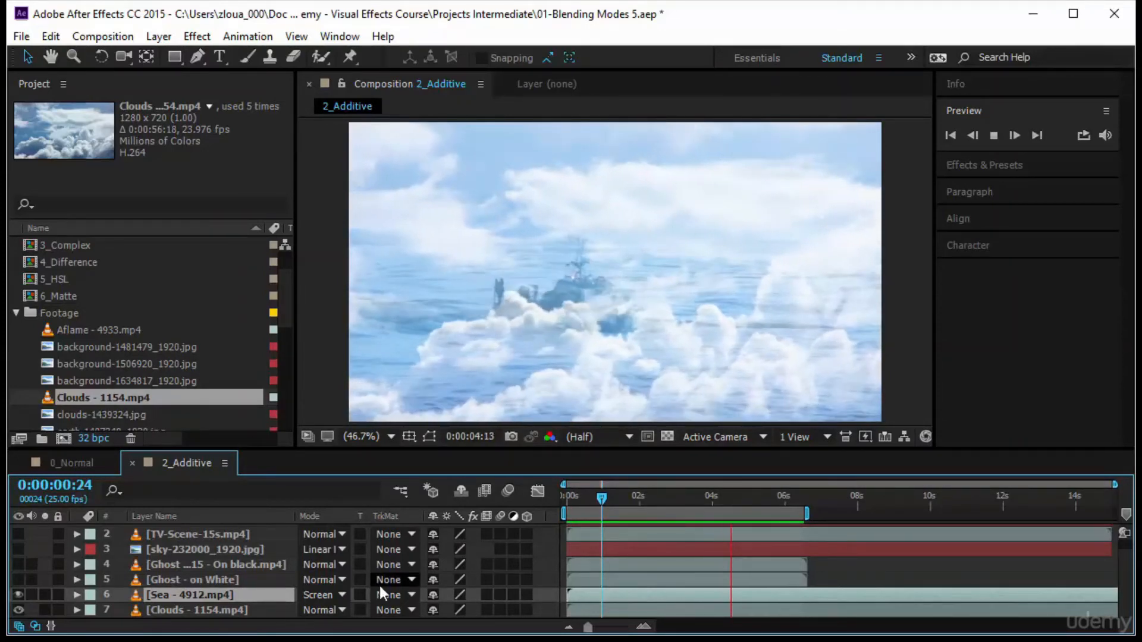
Set the Sea - 4912.mp4 layer to Lighter Color, stop the preview and scrub to 0:00:03:12
click(314, 595)
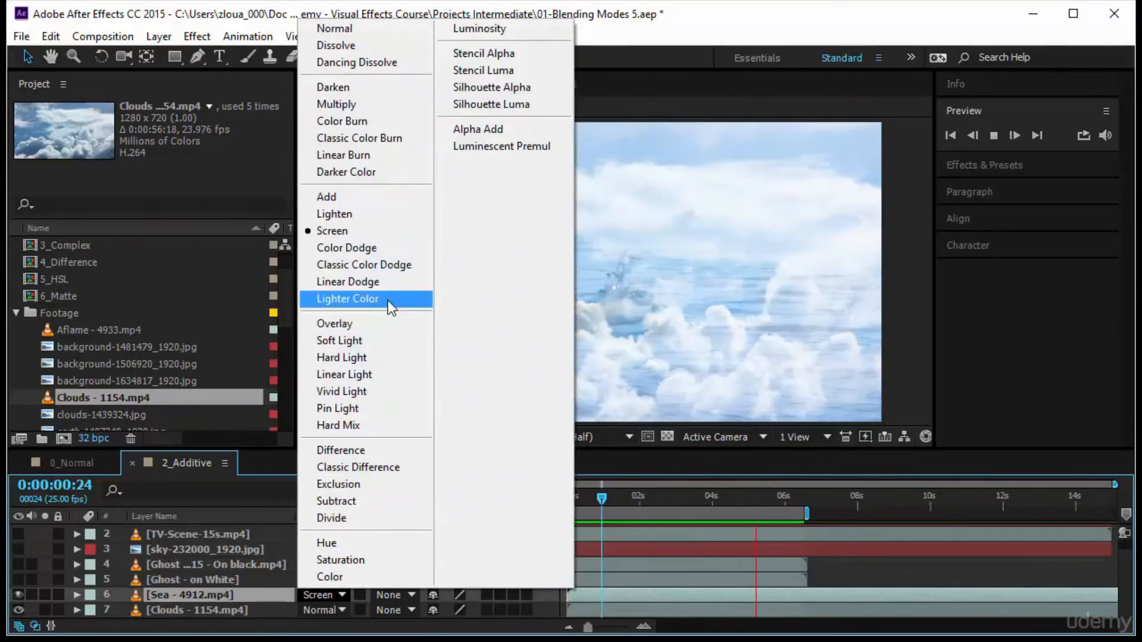
click(388, 301)
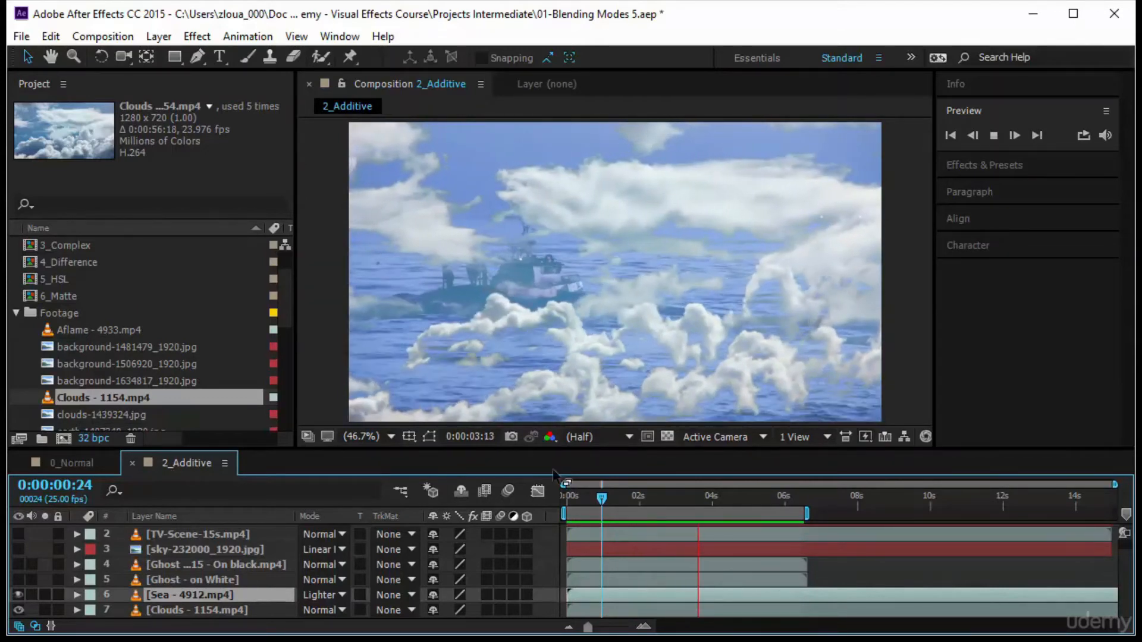
click(643, 499)
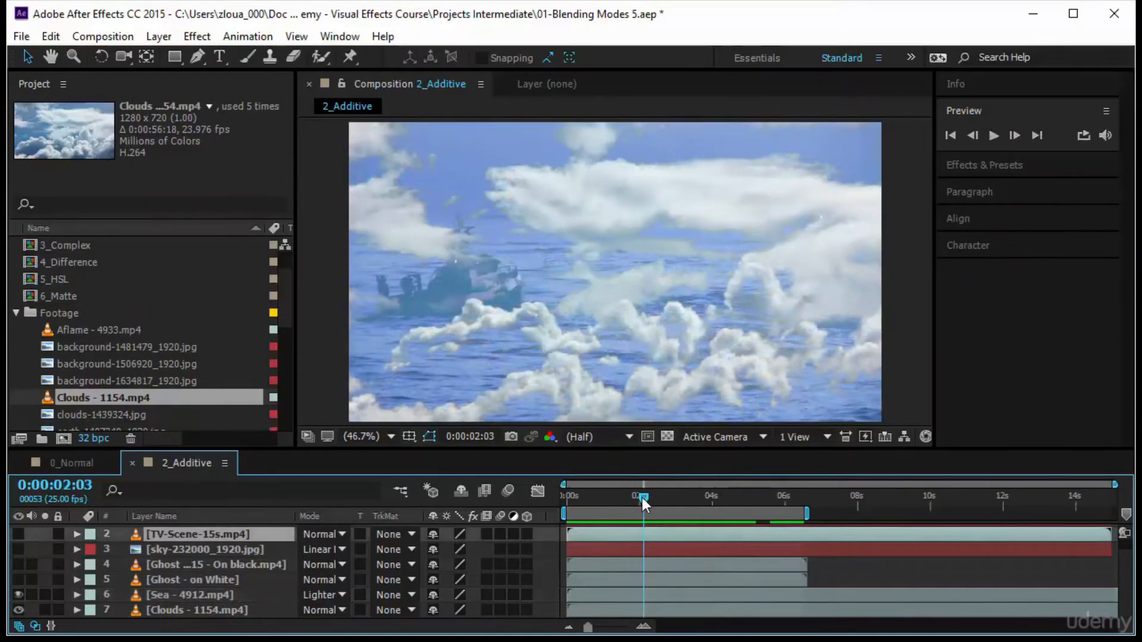
drag(641, 497, 693, 517)
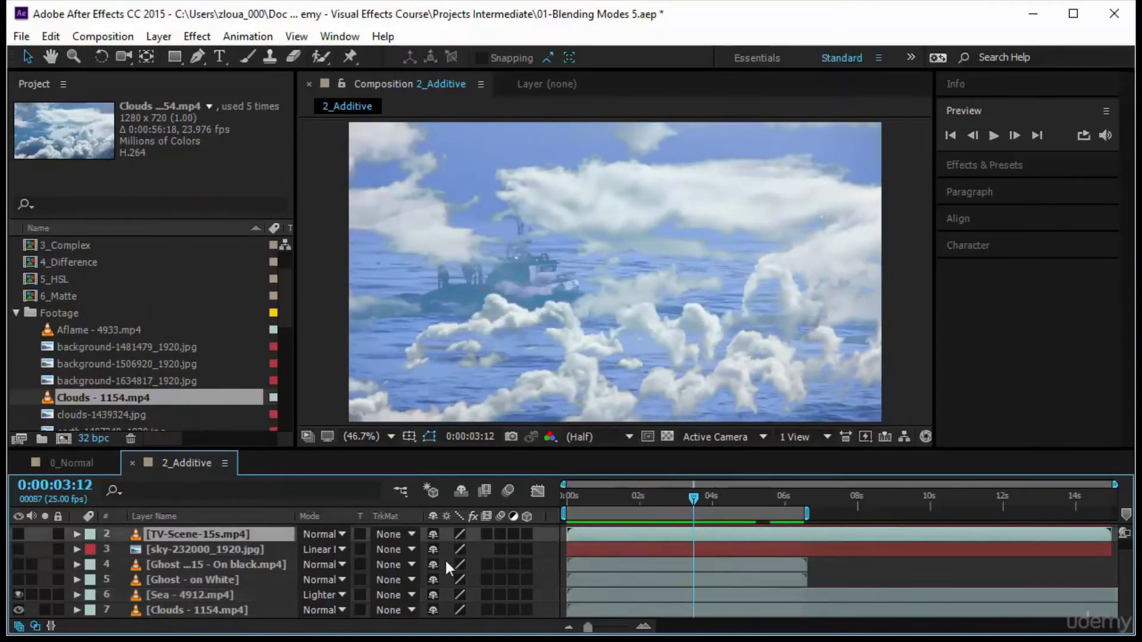
Hide the Sea - 4912.mp4 and Clouds - 1154.mp4 layers
click(18, 595)
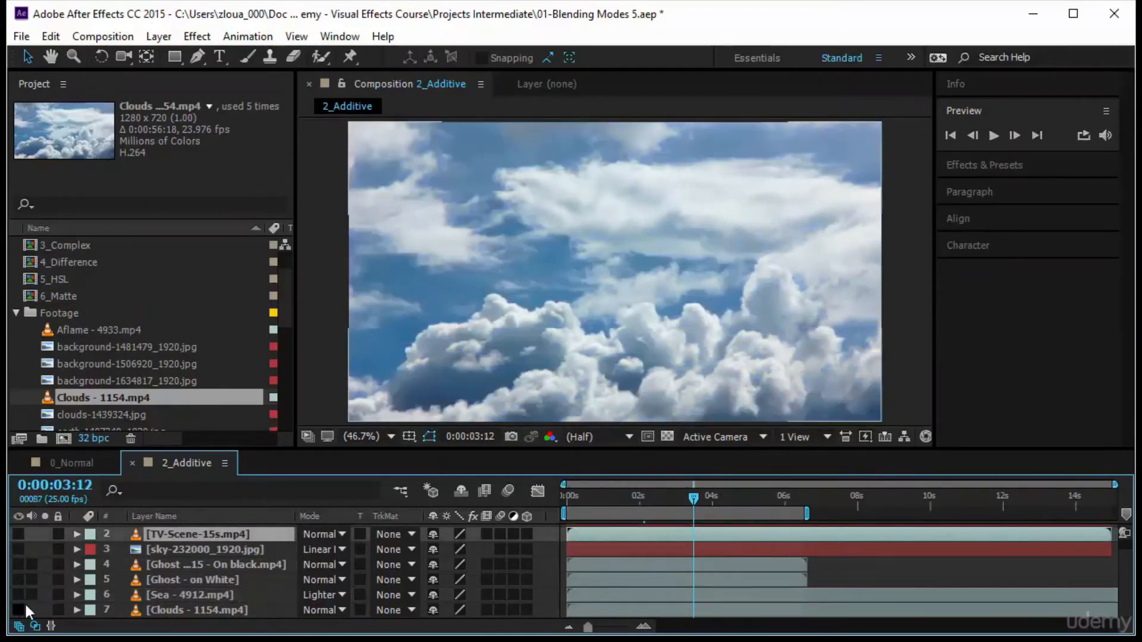
click(18, 610)
scroll(74, 580, up, 1)
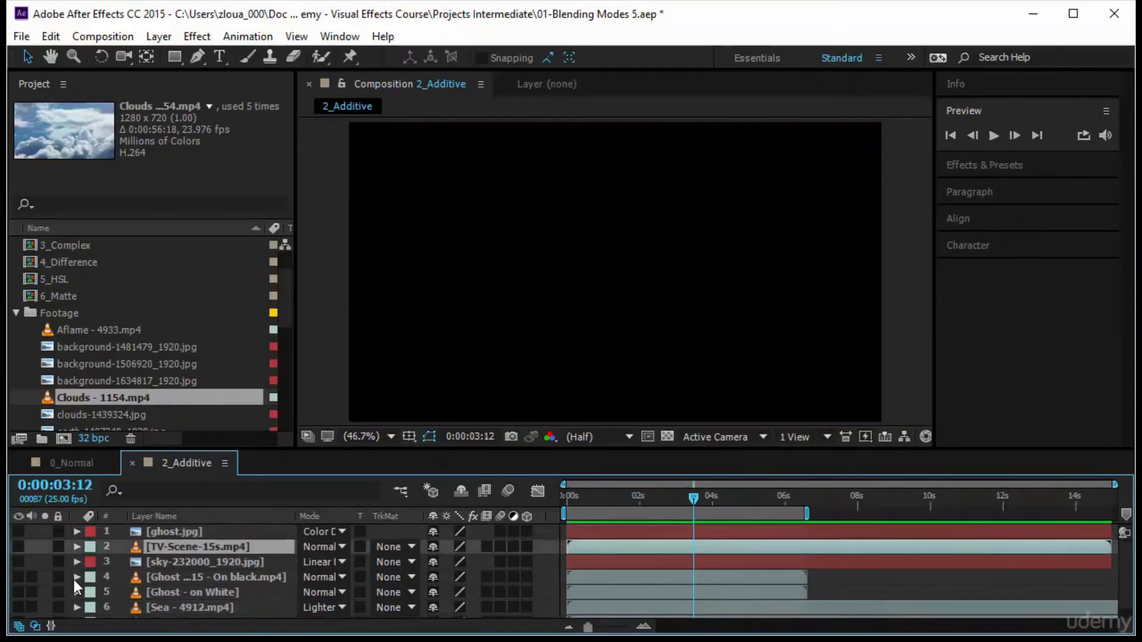
Show the ghost.jpg and TV-Scene-15s.mp4 layers and set ghost.jpg's blending mode to Screen
click(20, 532)
click(19, 546)
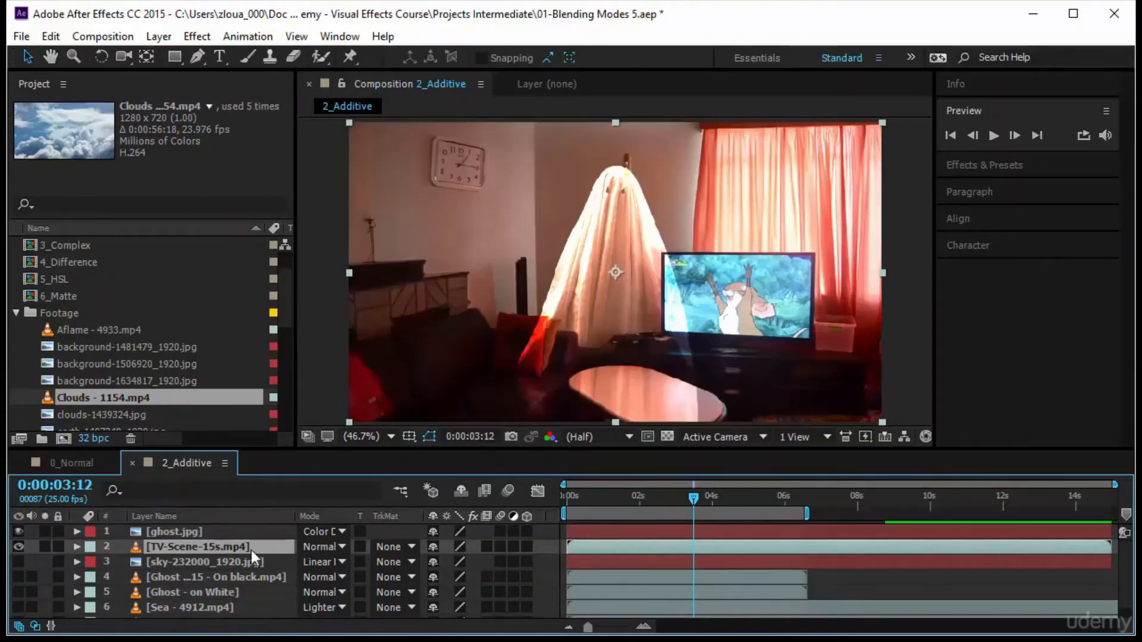
click(330, 530)
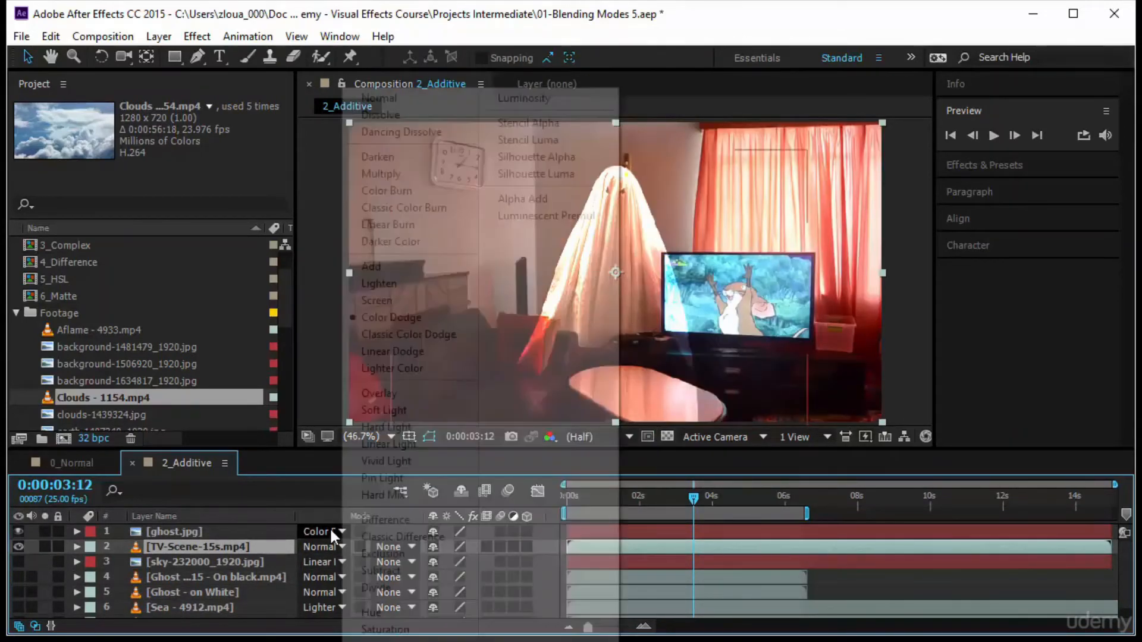
click(398, 300)
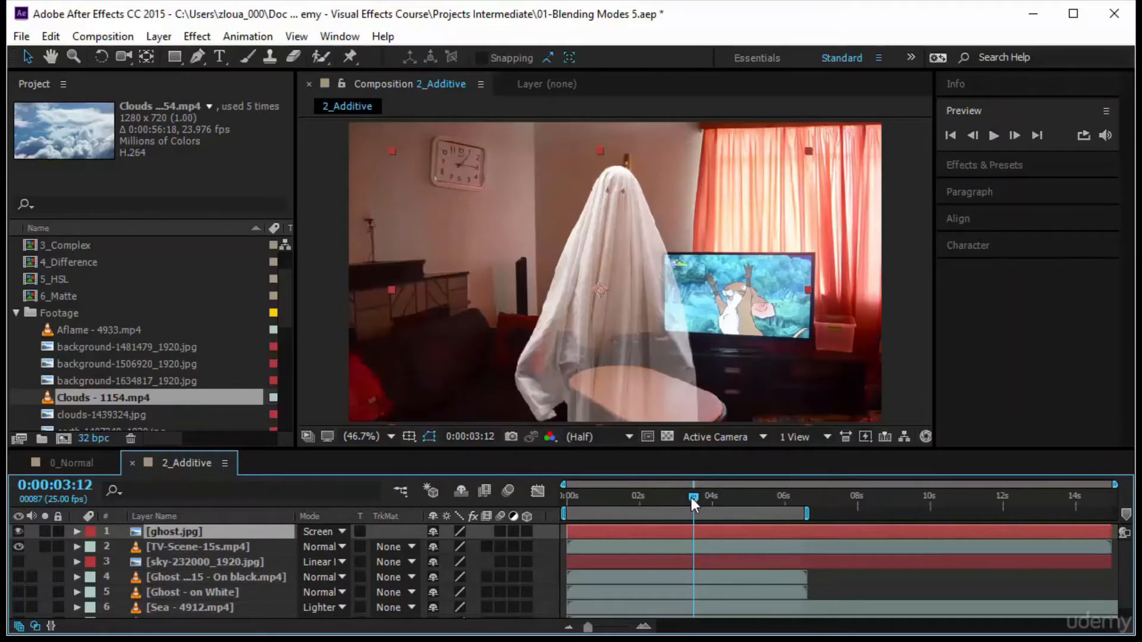
Move the current time to 0:00:00:13 and preview the ghost.jpg layer screened over the TV scene
drag(693, 497, 586, 503)
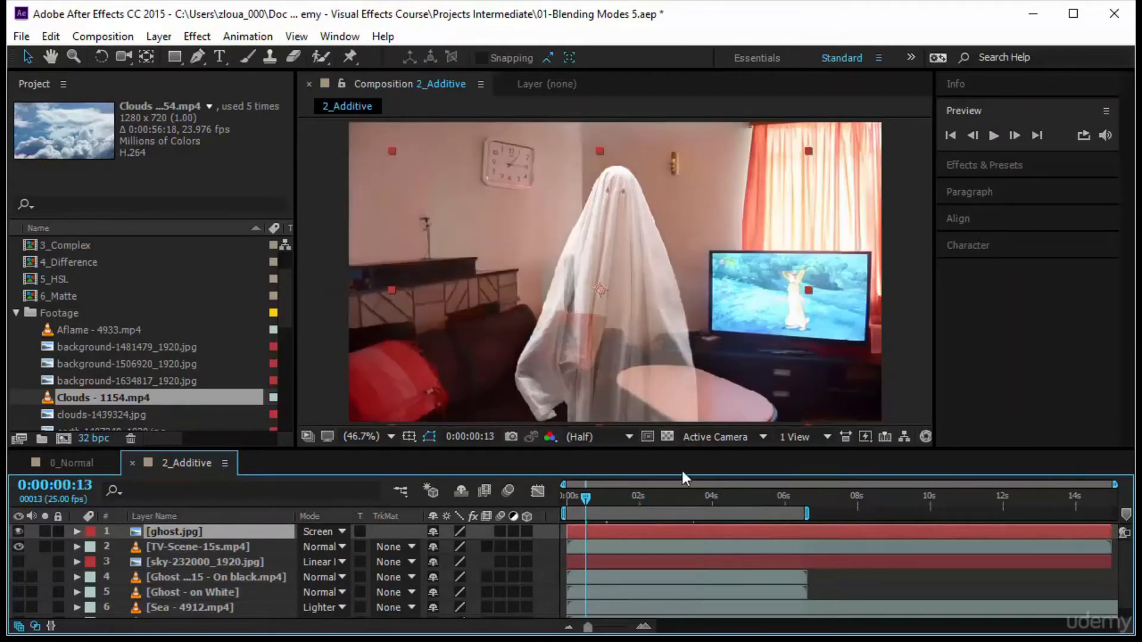
click(992, 135)
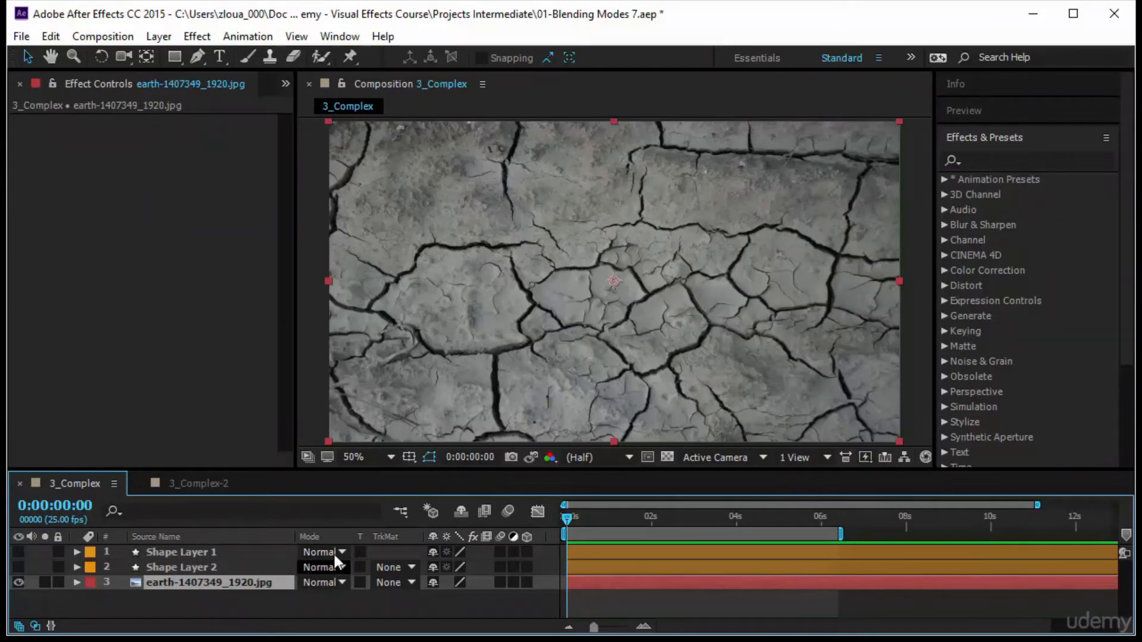
click(334, 552)
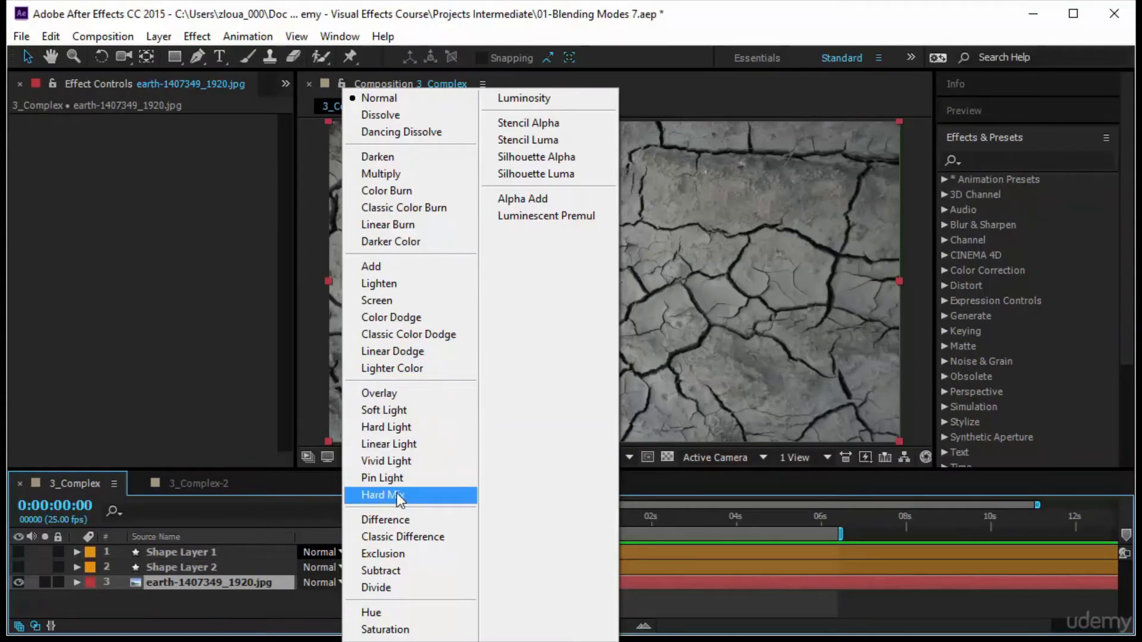
click(302, 476)
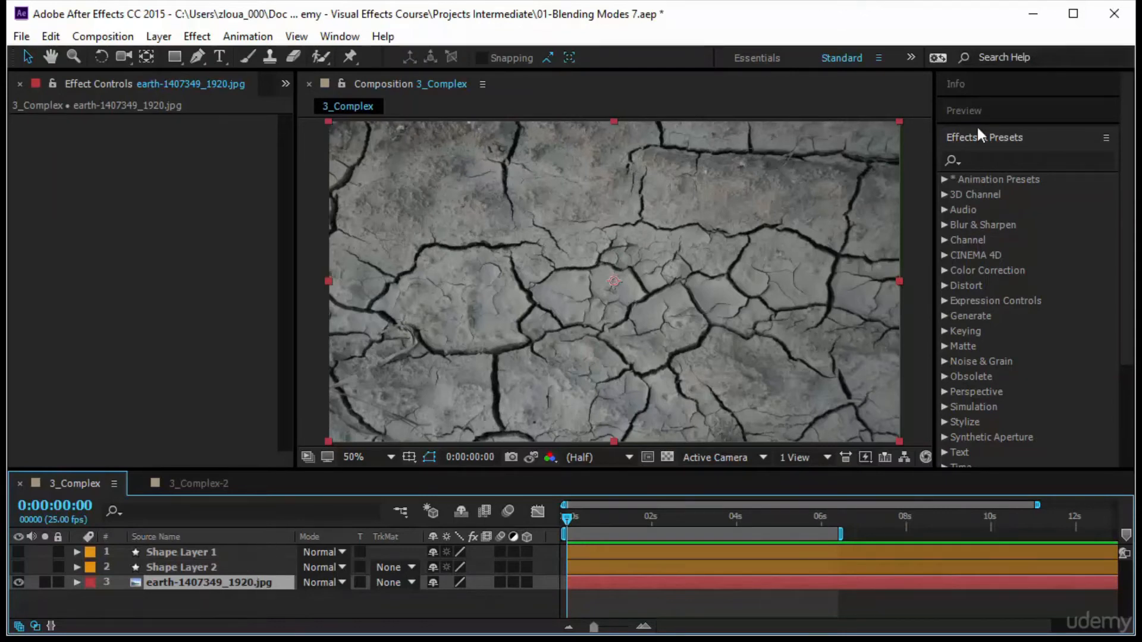
Find the Tritone effect and apply it to the earth-1407349_1920.jpg layer in the 3_Complex composition
click(1011, 159)
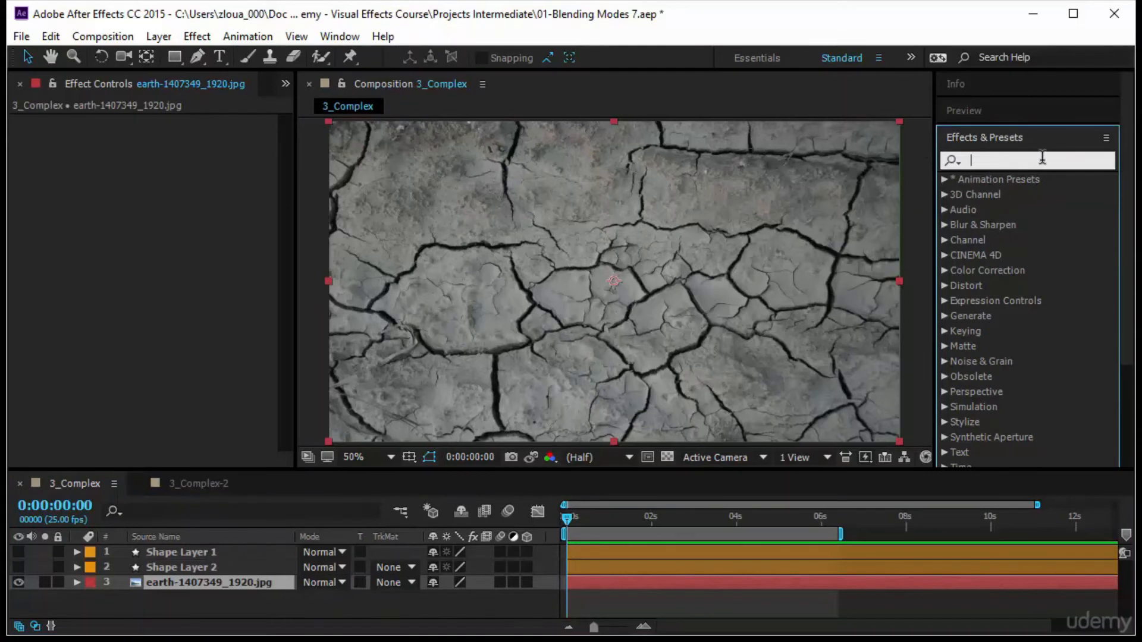
text(trit)
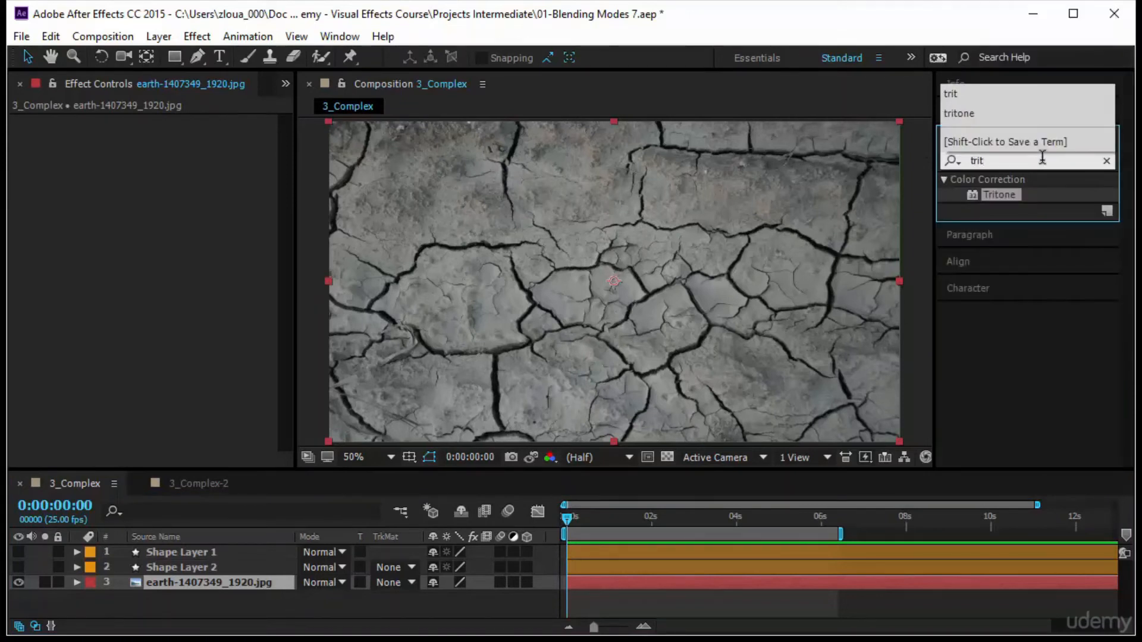
click(1009, 195)
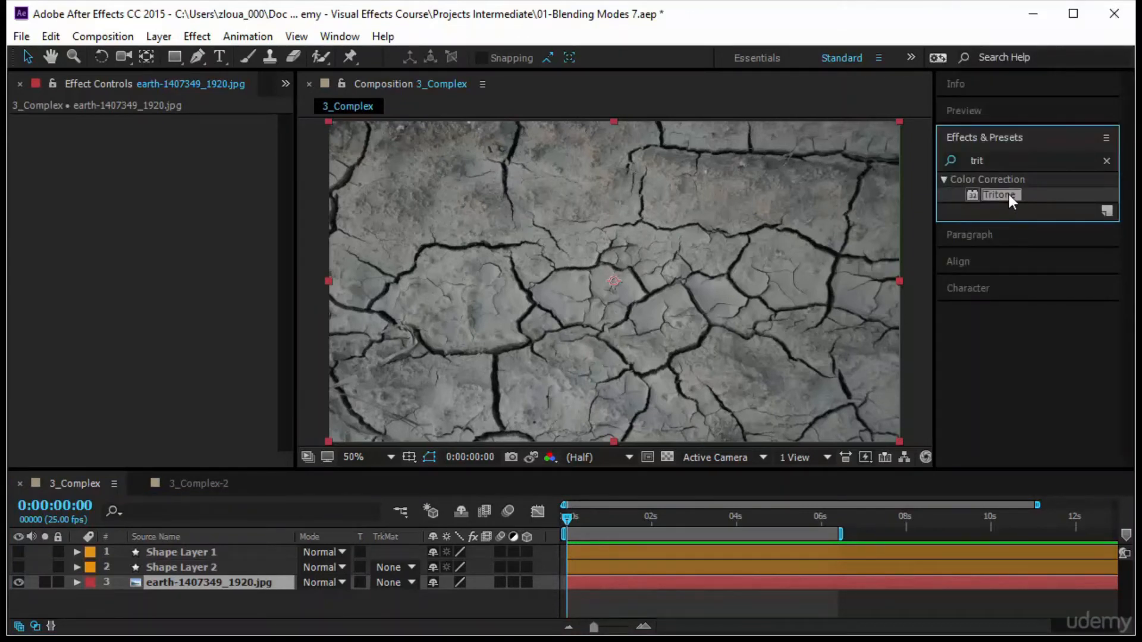
drag(1009, 195, 227, 584)
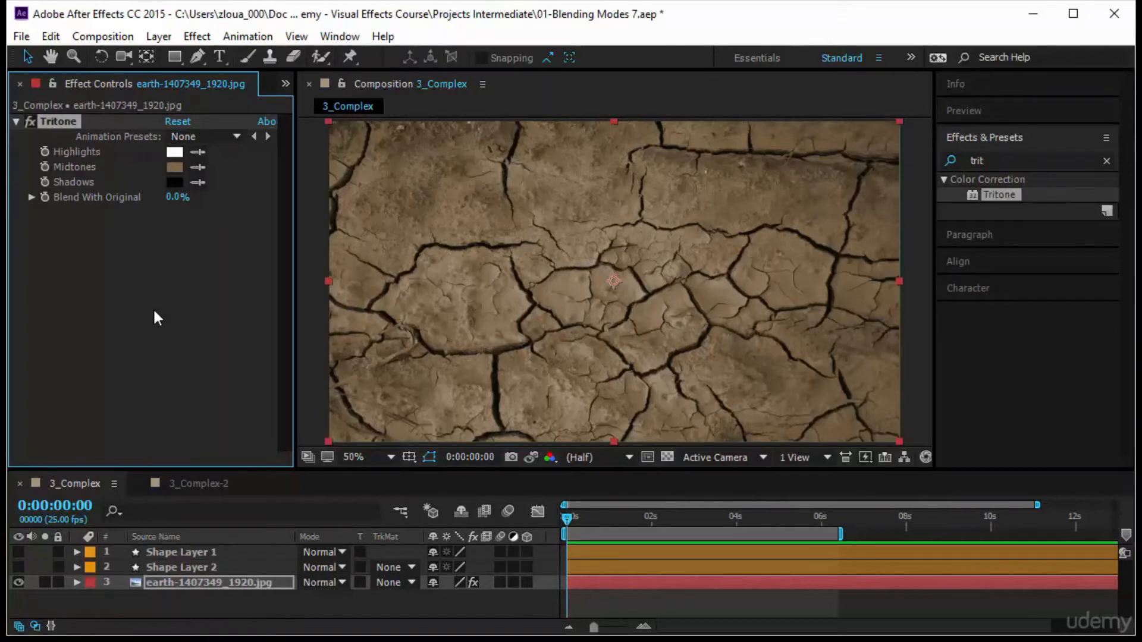
Desaturate Tritone's Midtones colour to 0% and try white, light grey and near-black brightness levels
click(174, 167)
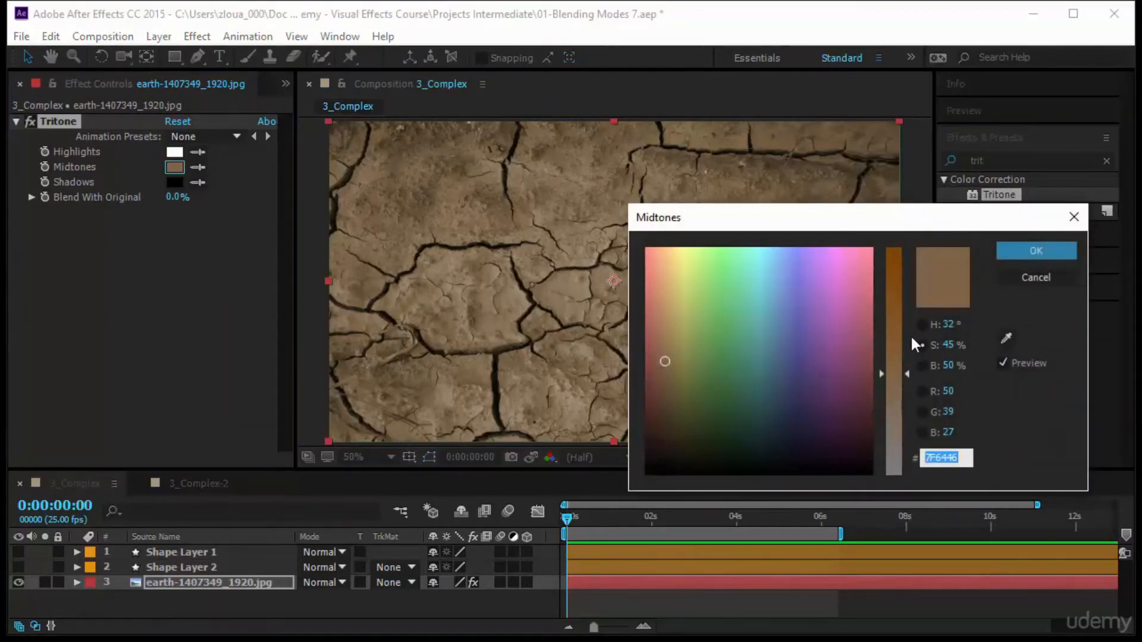
drag(909, 371, 909, 477)
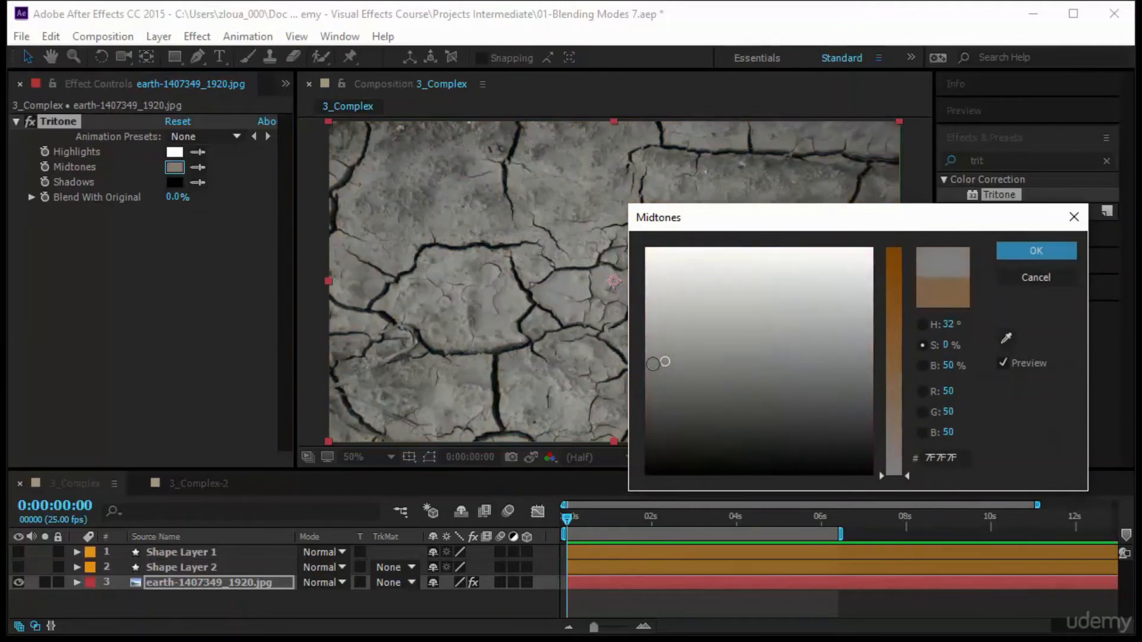
drag(665, 361, 664, 250)
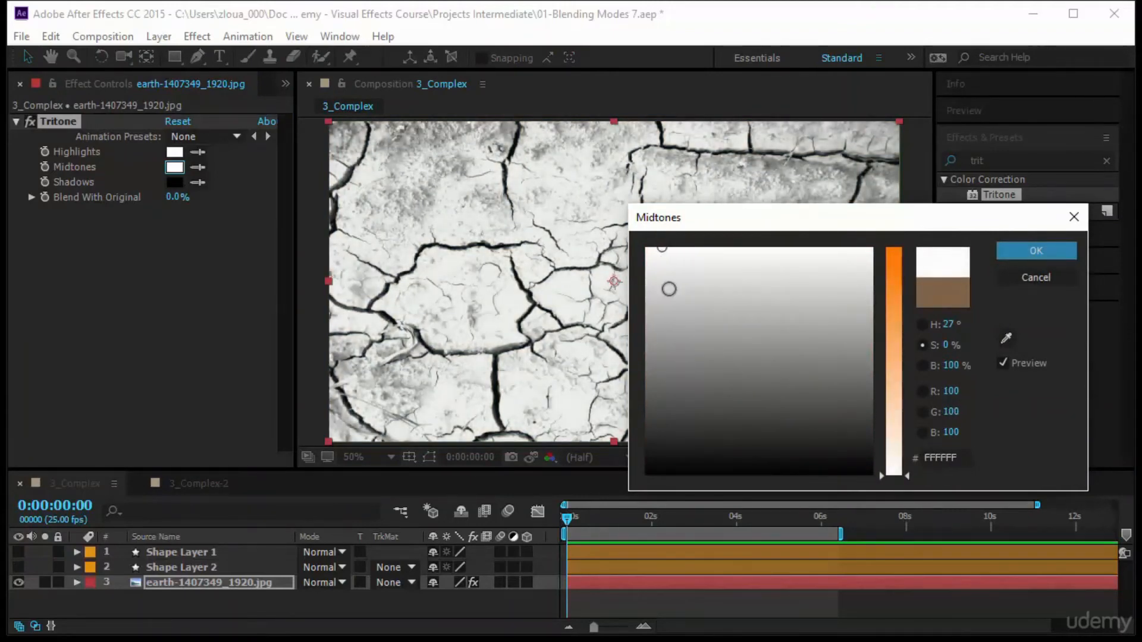
click(678, 462)
mouse_move(679, 462)
mouse_down()
mouse_move(678, 477)
mouse_move(681, 297)
mouse_up()
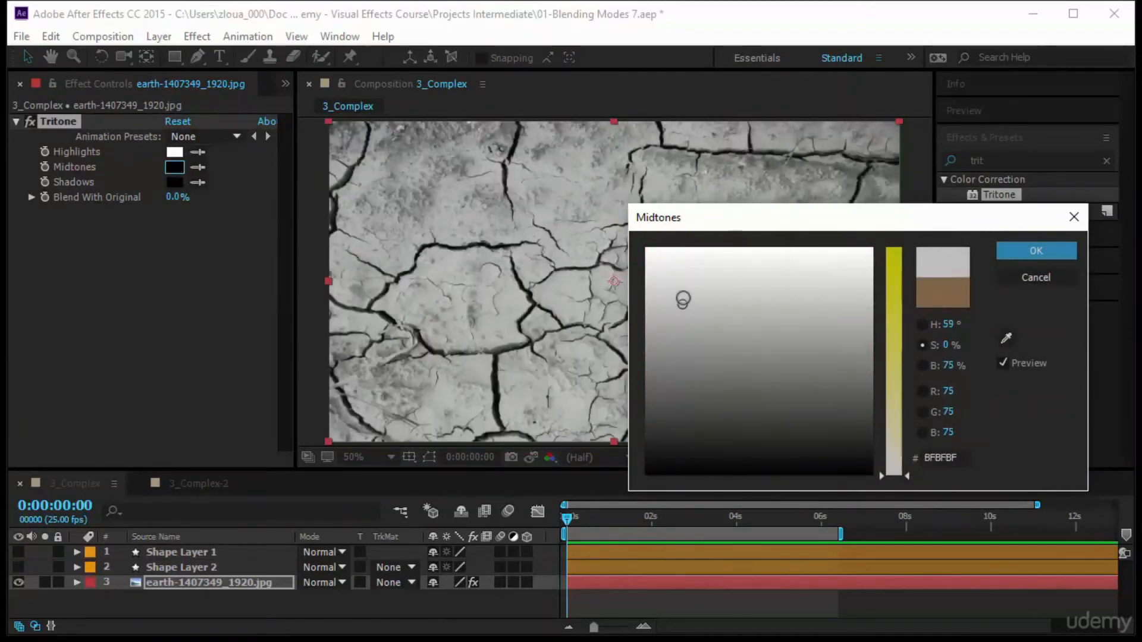
drag(731, 217, 781, 226)
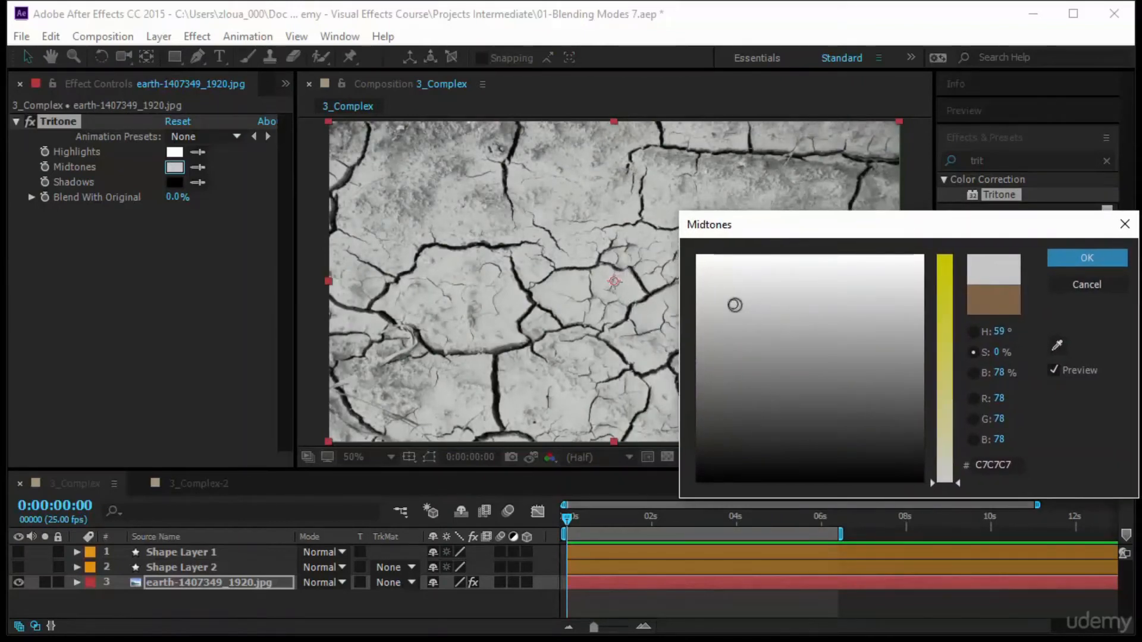
mouse_move(735, 303)
mouse_down()
mouse_move(738, 477)
mouse_move(742, 350)
mouse_move(728, 255)
mouse_up()
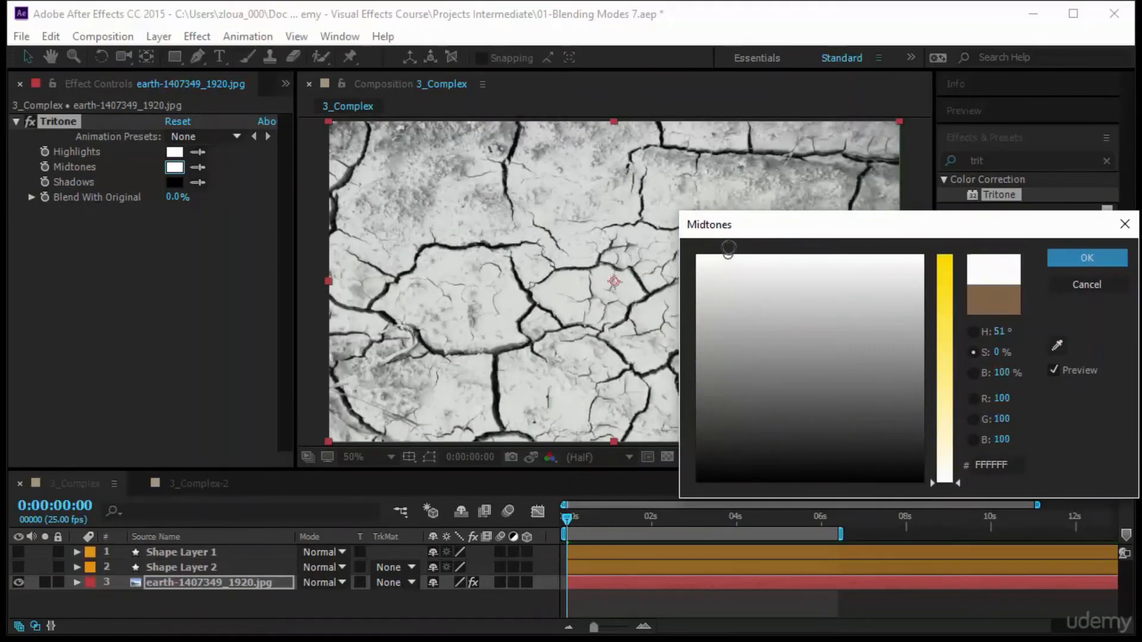
click(740, 462)
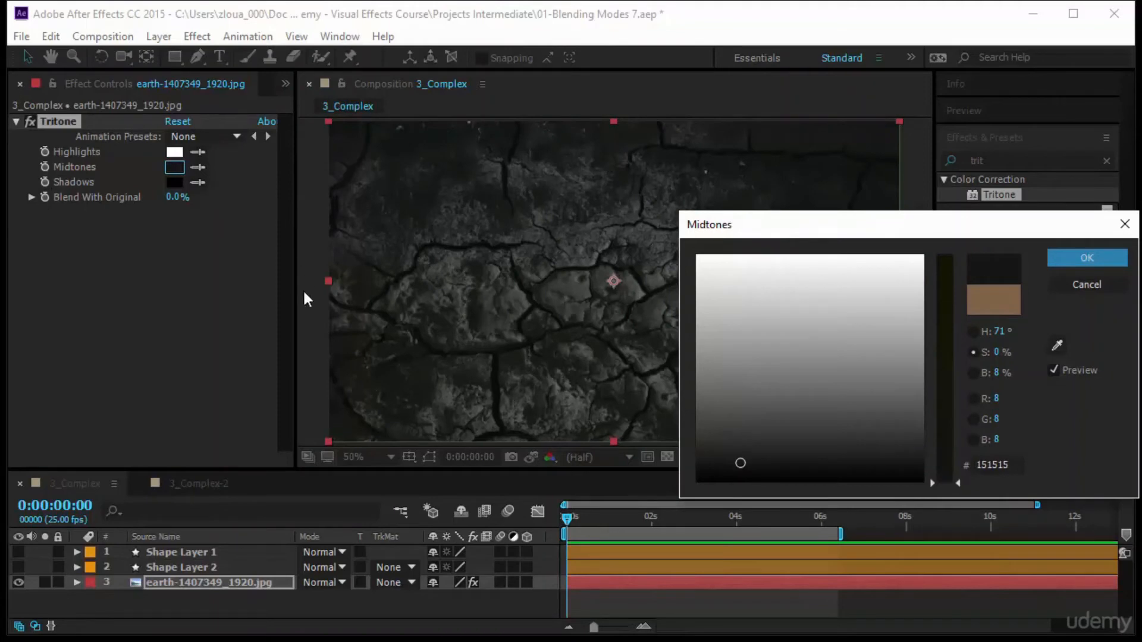
Set Tritone's Midtones to a neutral grey of about 52% brightness and accept the colour
mouse_move(740, 463)
mouse_down()
mouse_move(741, 291)
mouse_move(740, 456)
mouse_move(683, 356)
mouse_move(685, 315)
mouse_move(684, 364)
mouse_up()
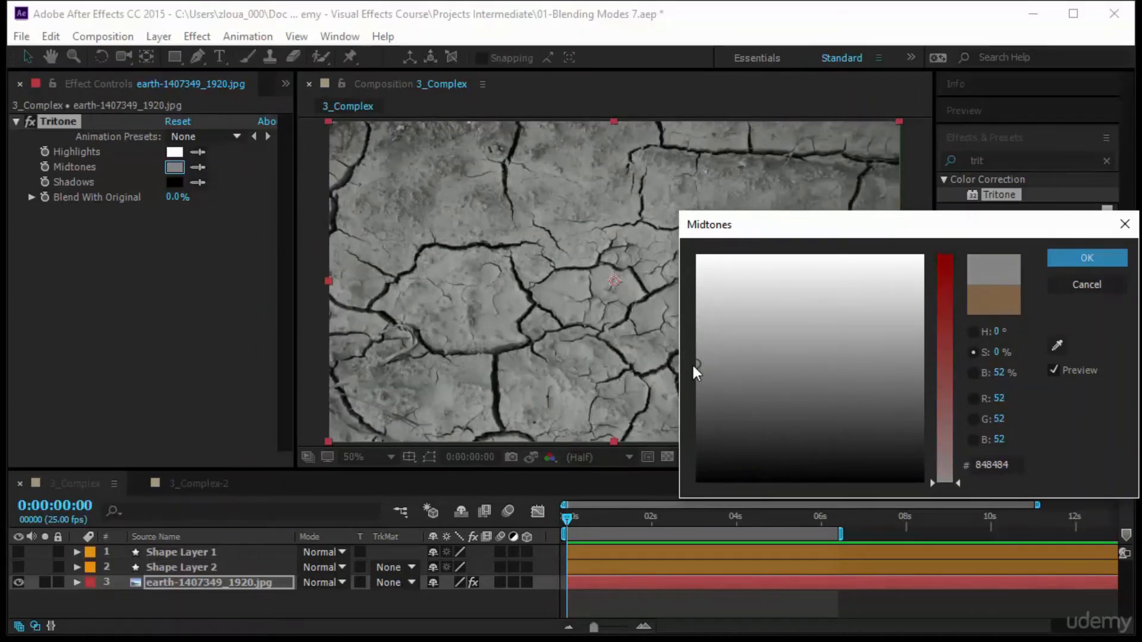
mouse_move(697, 364)
mouse_down()
mouse_move(924, 359)
mouse_move(697, 364)
mouse_up()
mouse_move(699, 364)
mouse_down()
mouse_move(697, 347)
mouse_move(922, 337)
mouse_move(681, 354)
mouse_move(694, 358)
mouse_up()
click(1084, 258)
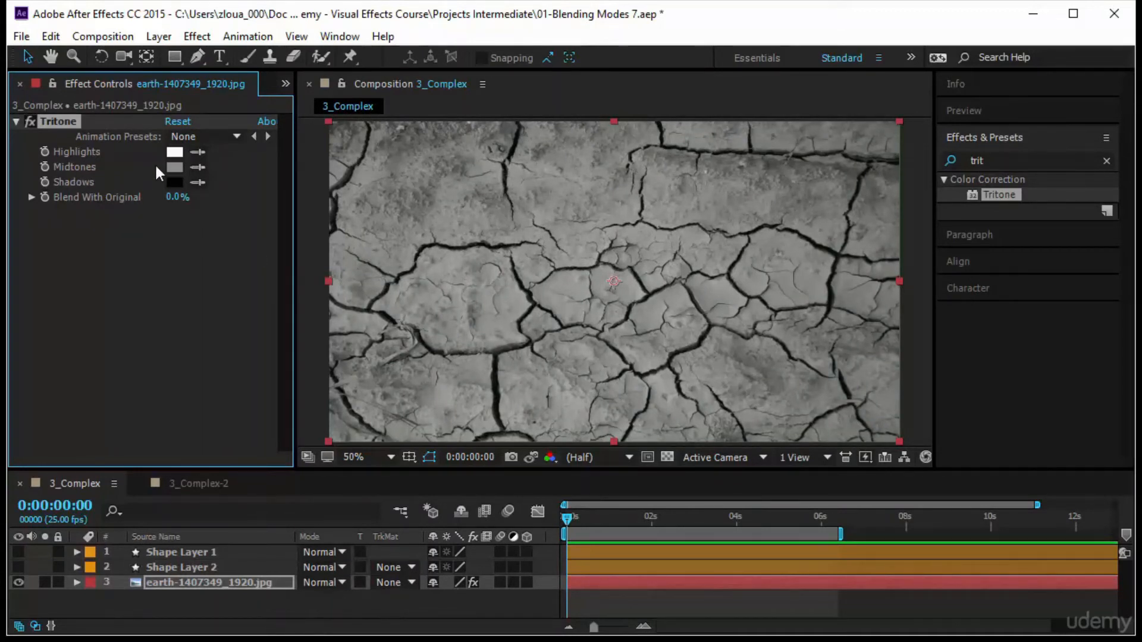
Delete the Tritone effect from the earth-1407349_1920.jpg layer
click(220, 582)
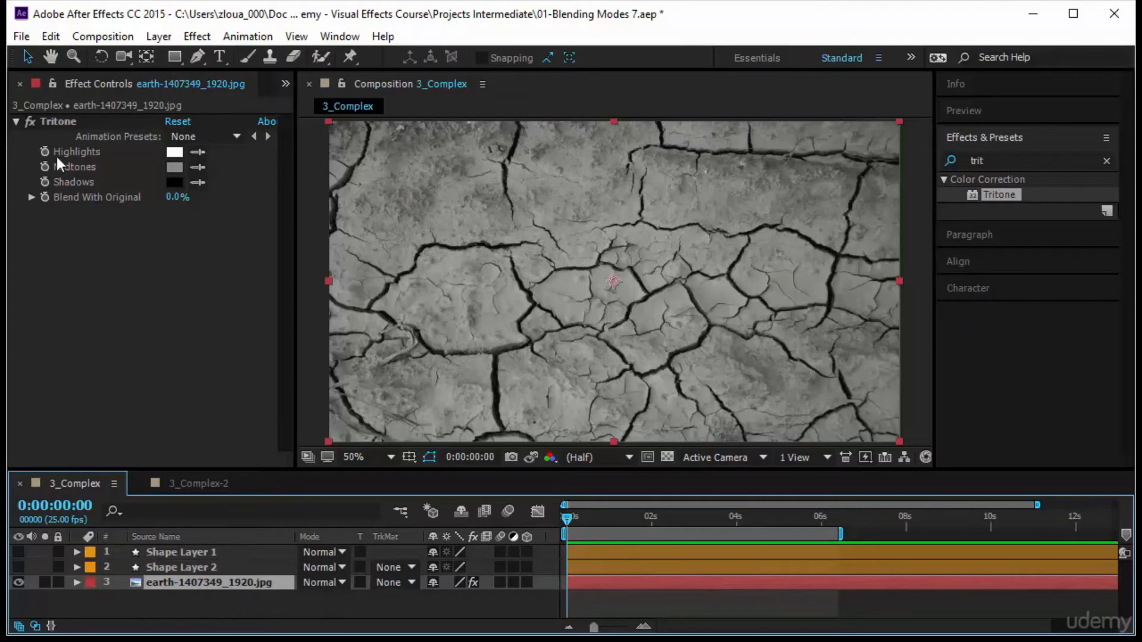
click(60, 121)
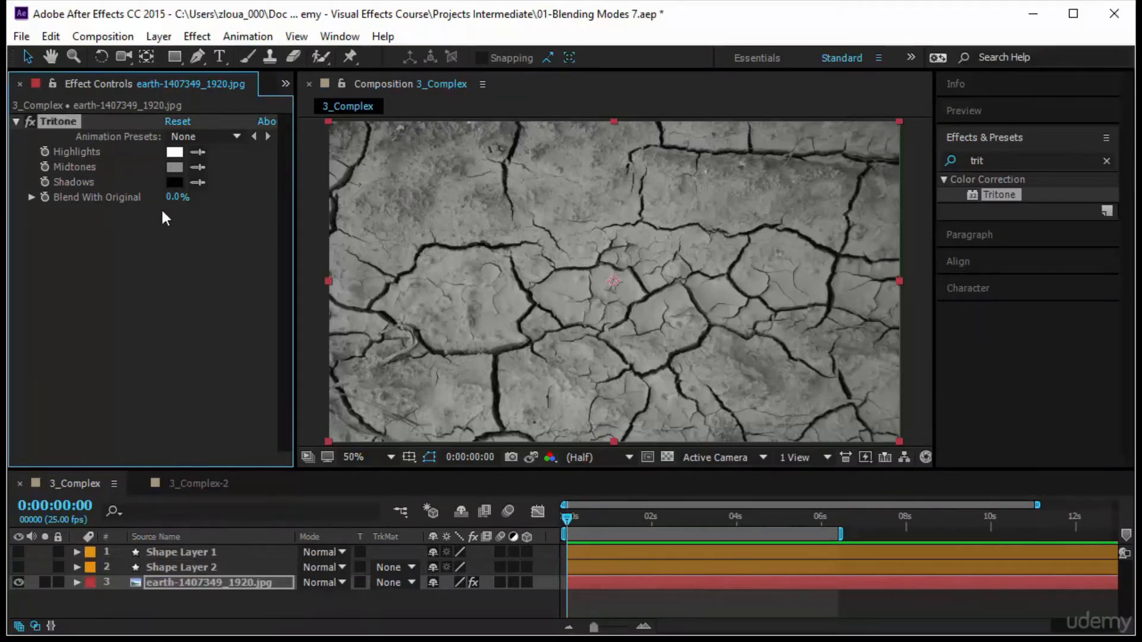
key(Delete)
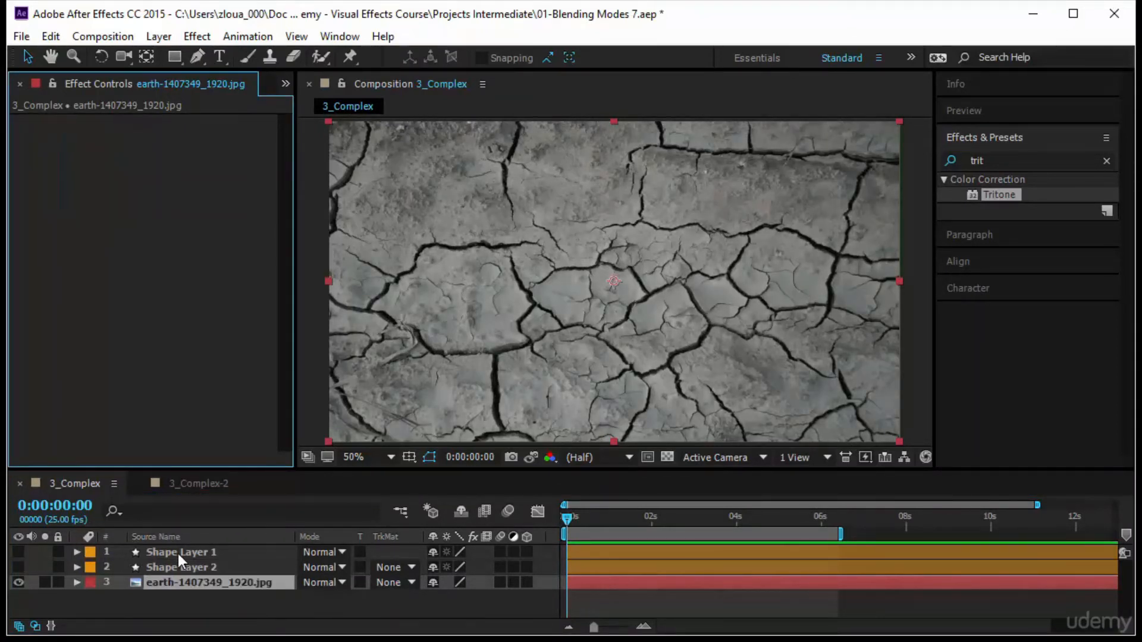
Show Shape Layer 1 and Shape Layer 2, and set Shape Layer 1's blending mode to Overlay
drag(17, 551, 19, 566)
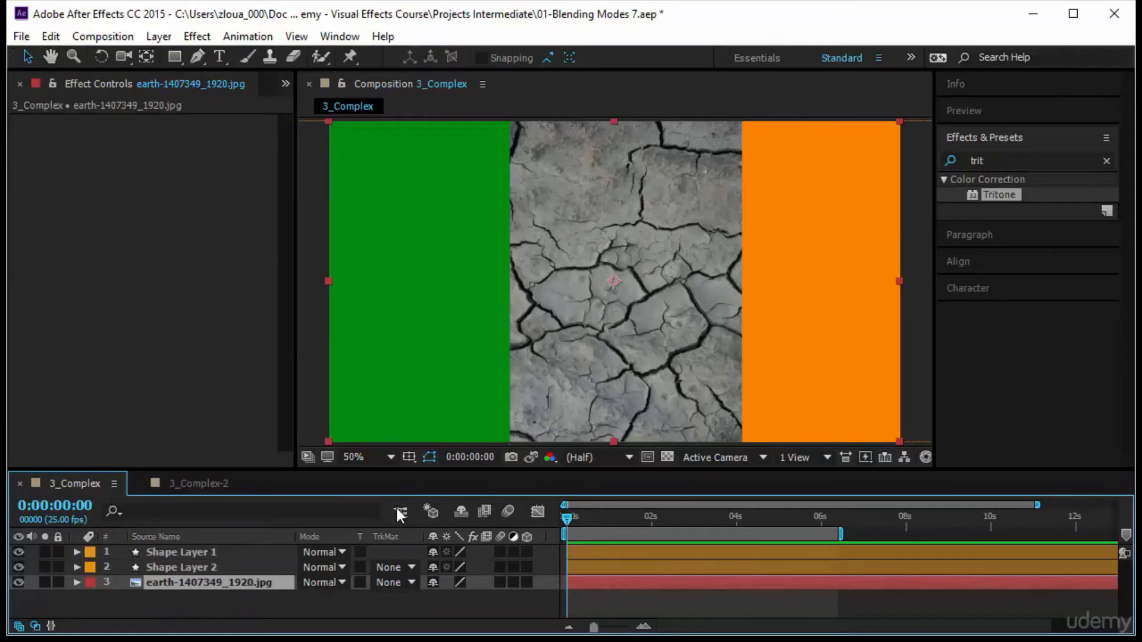
click(166, 550)
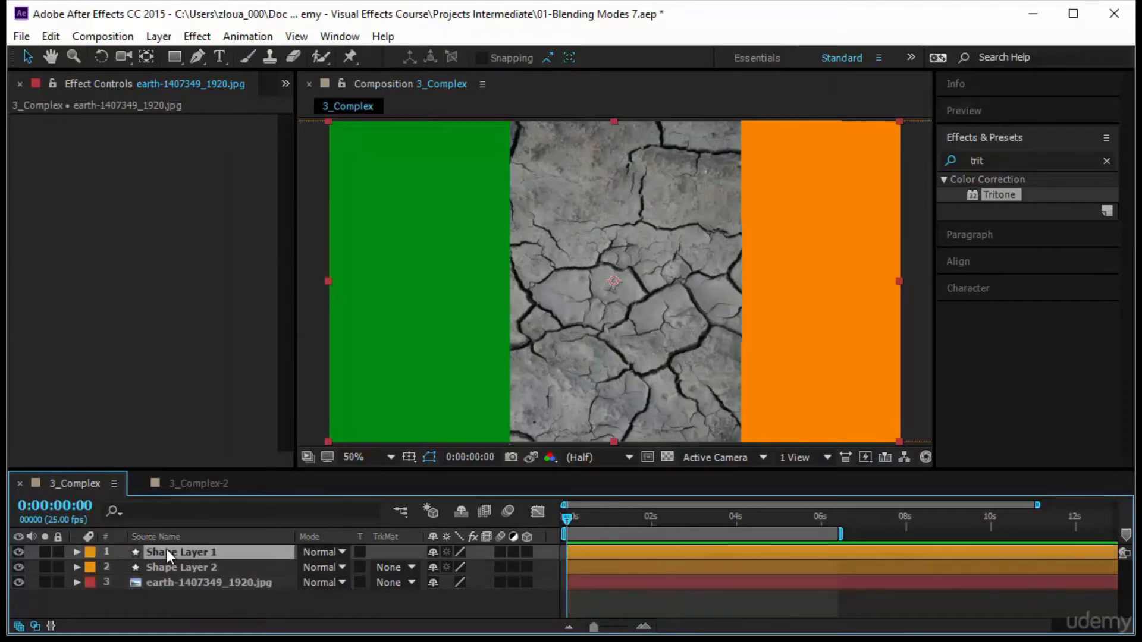
click(309, 552)
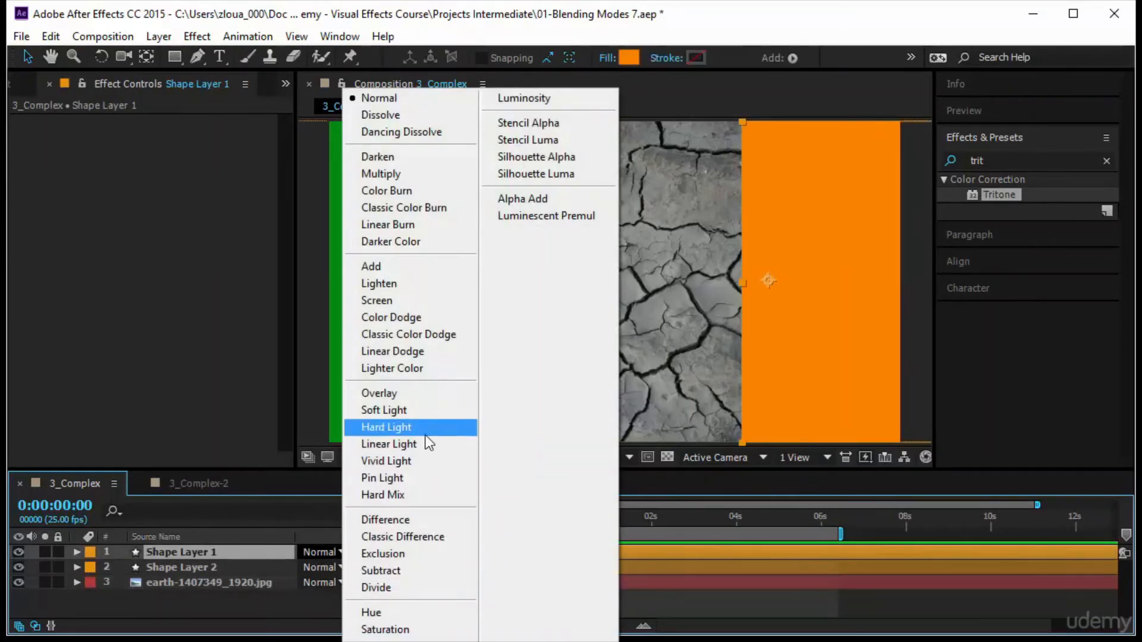
click(430, 394)
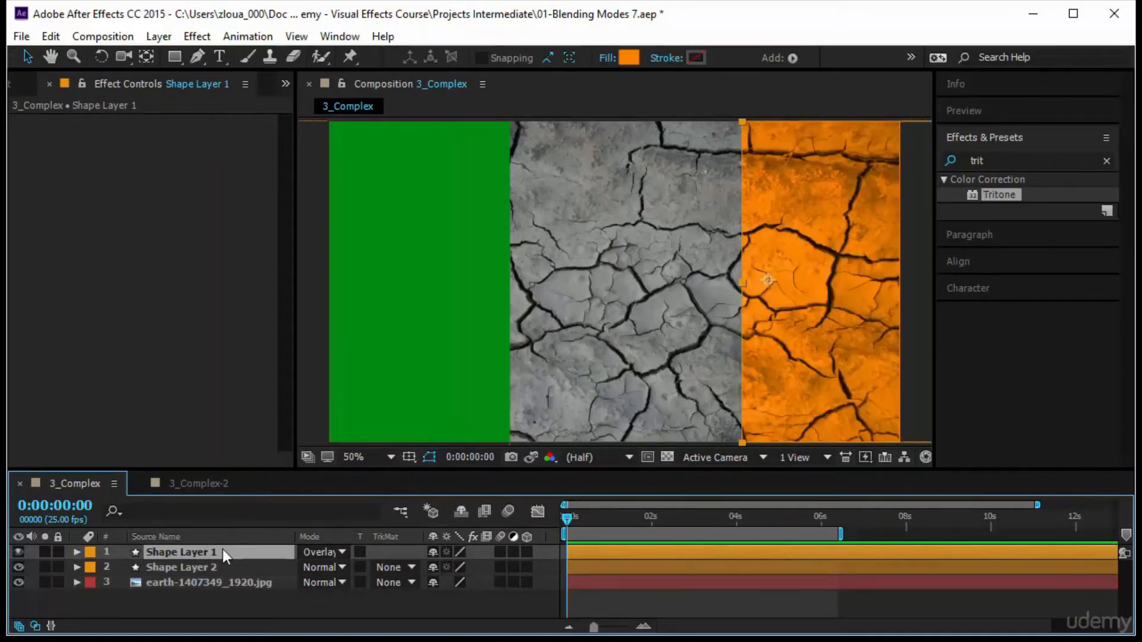
Move Shape Layer 1 below the earth-1407349_1920.jpg layer and set the earth layer's blending mode to Overlay
click(219, 586)
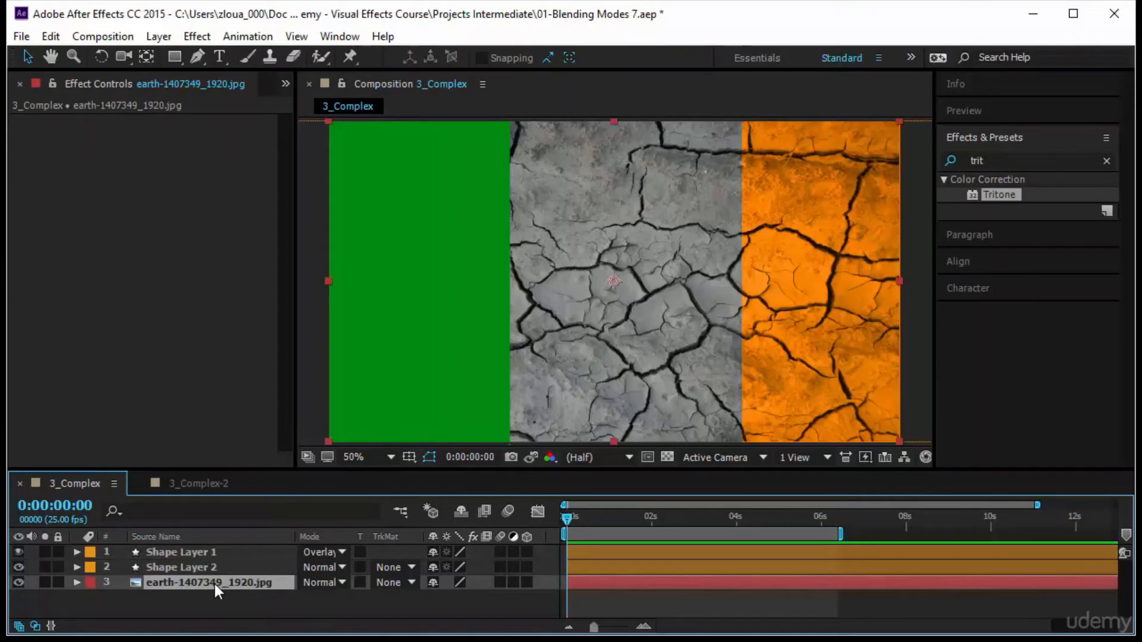
click(238, 552)
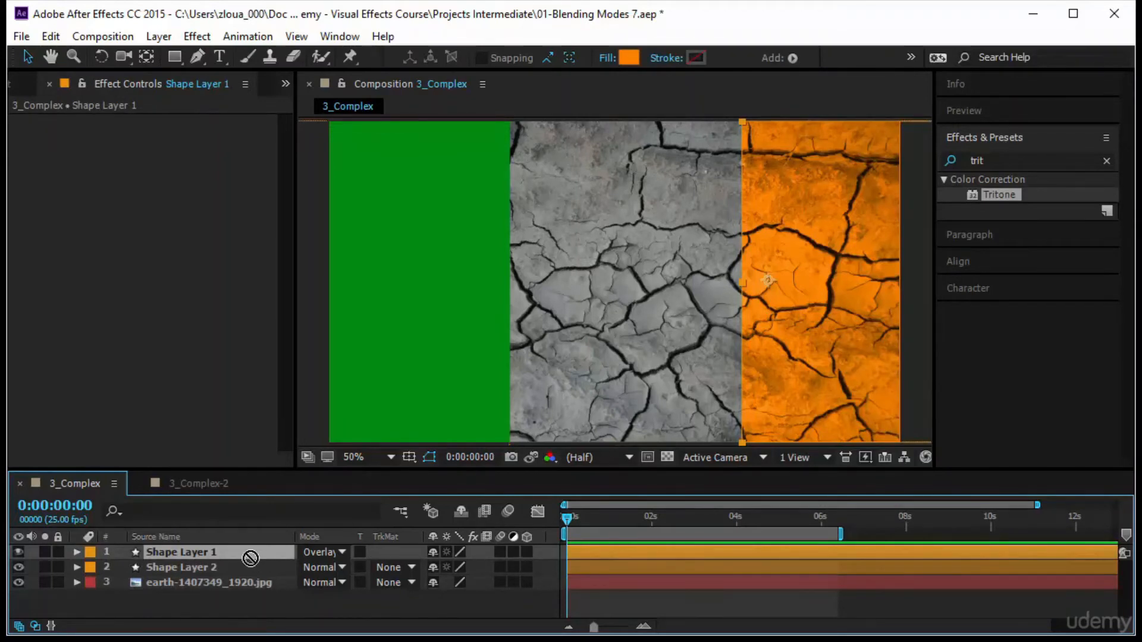
drag(251, 554, 251, 608)
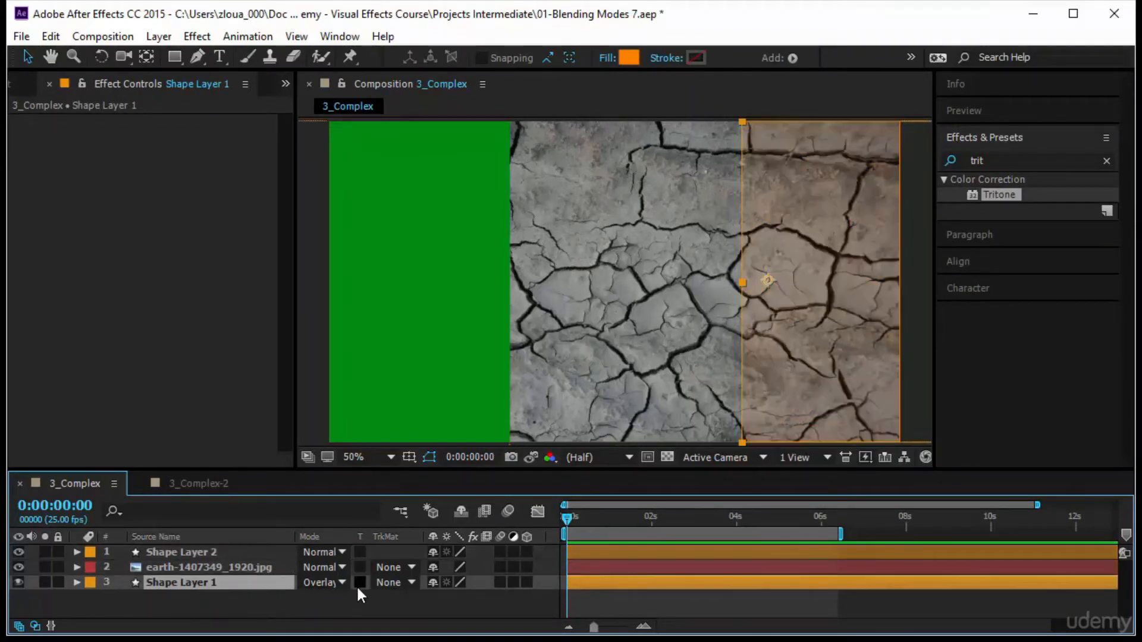
click(343, 567)
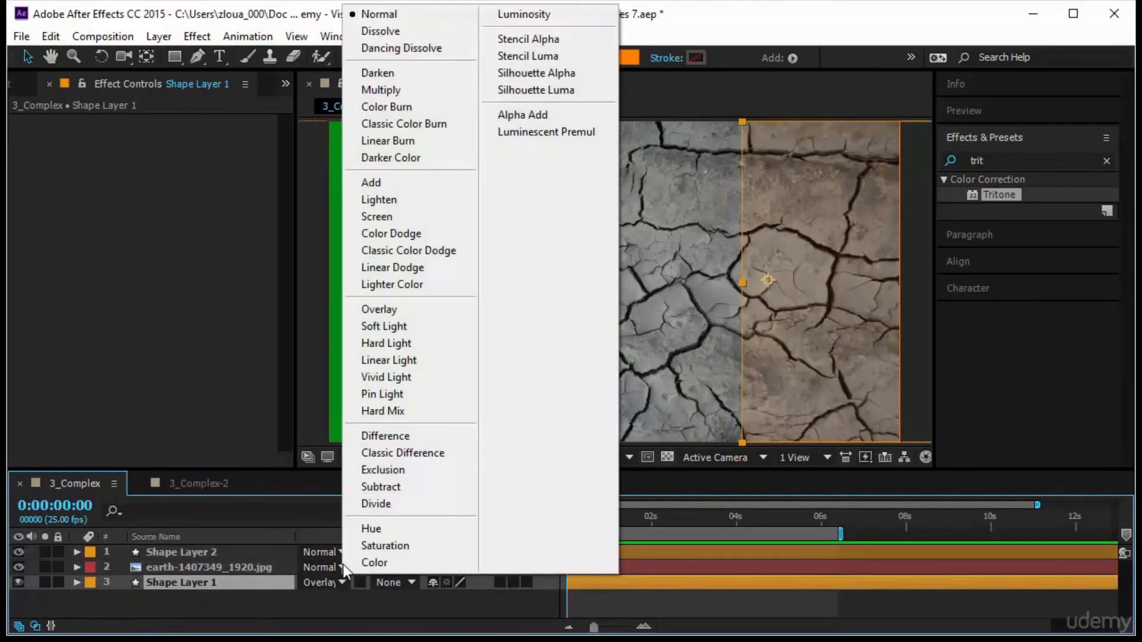
click(430, 310)
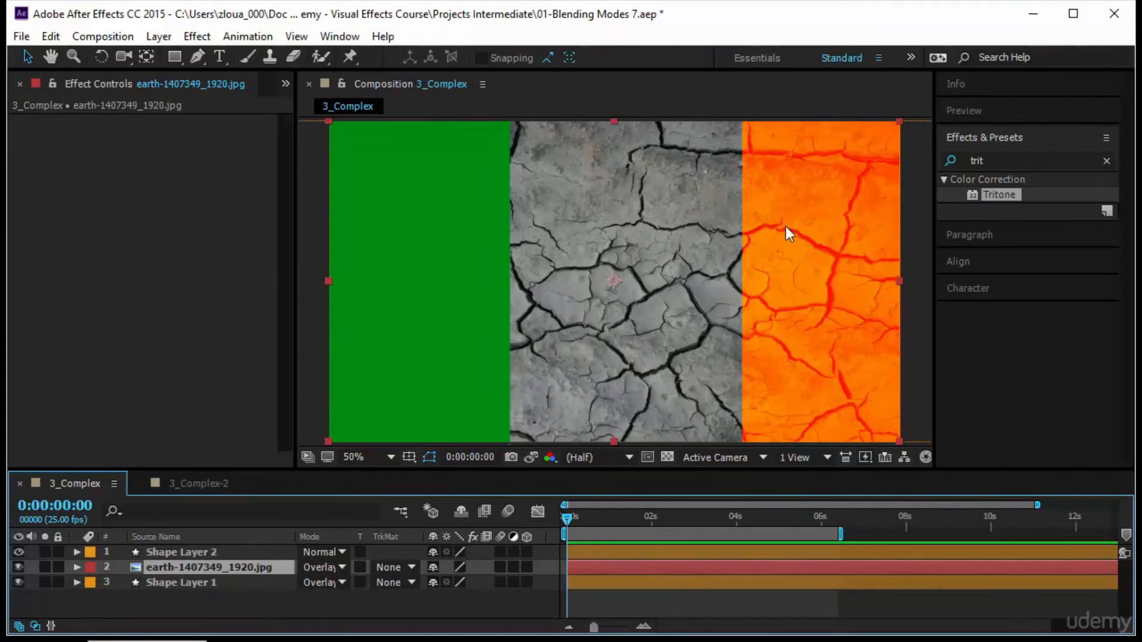
click(235, 581)
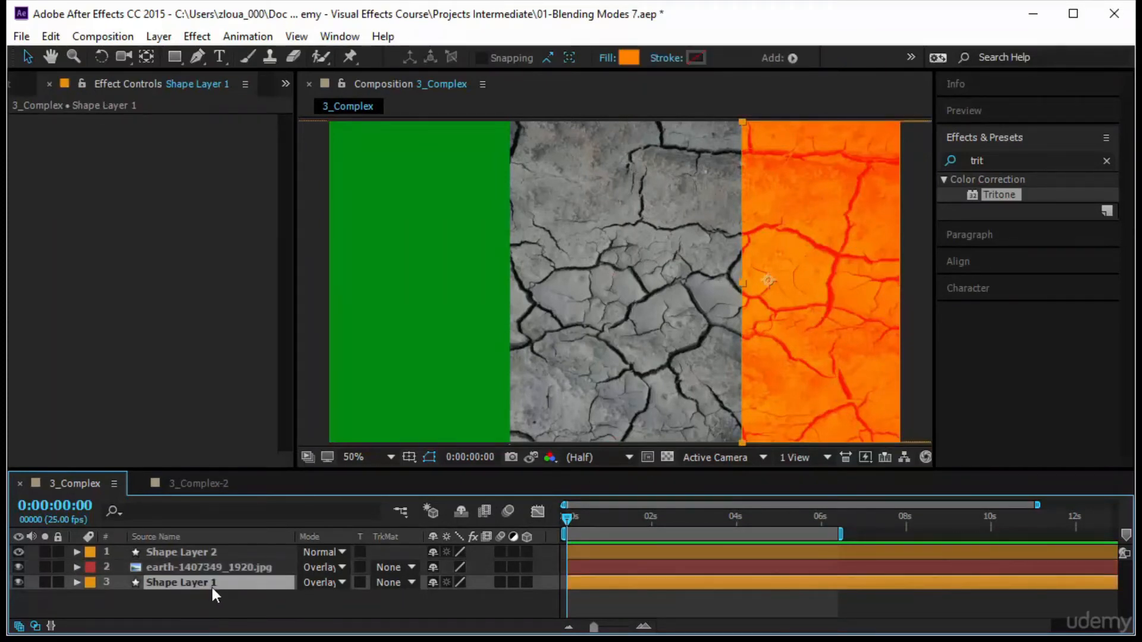
click(227, 567)
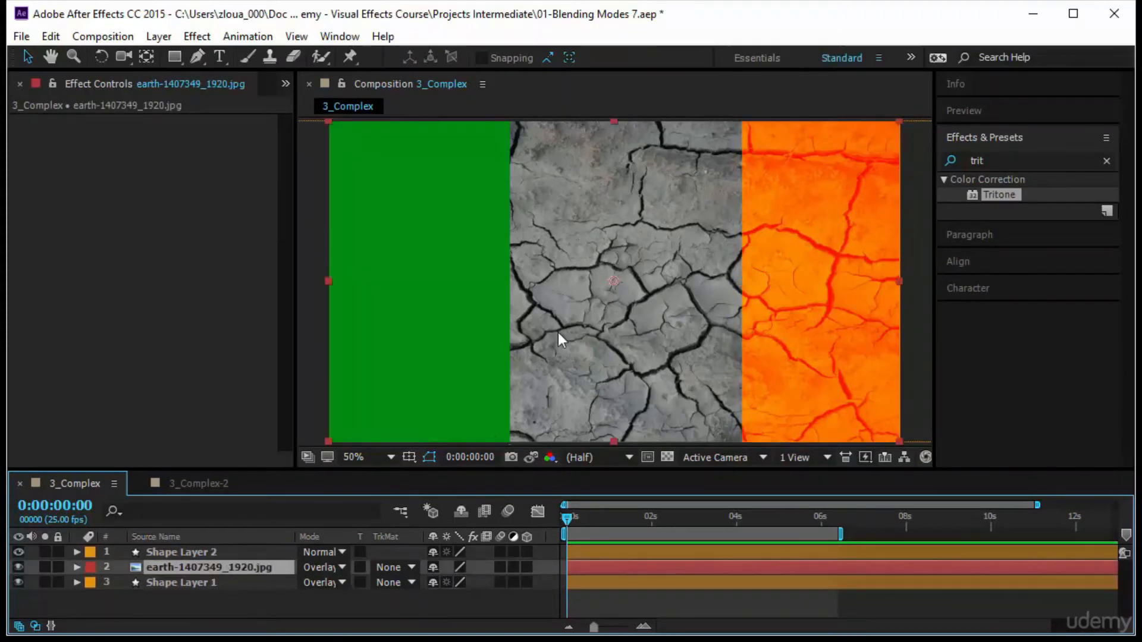
click(234, 582)
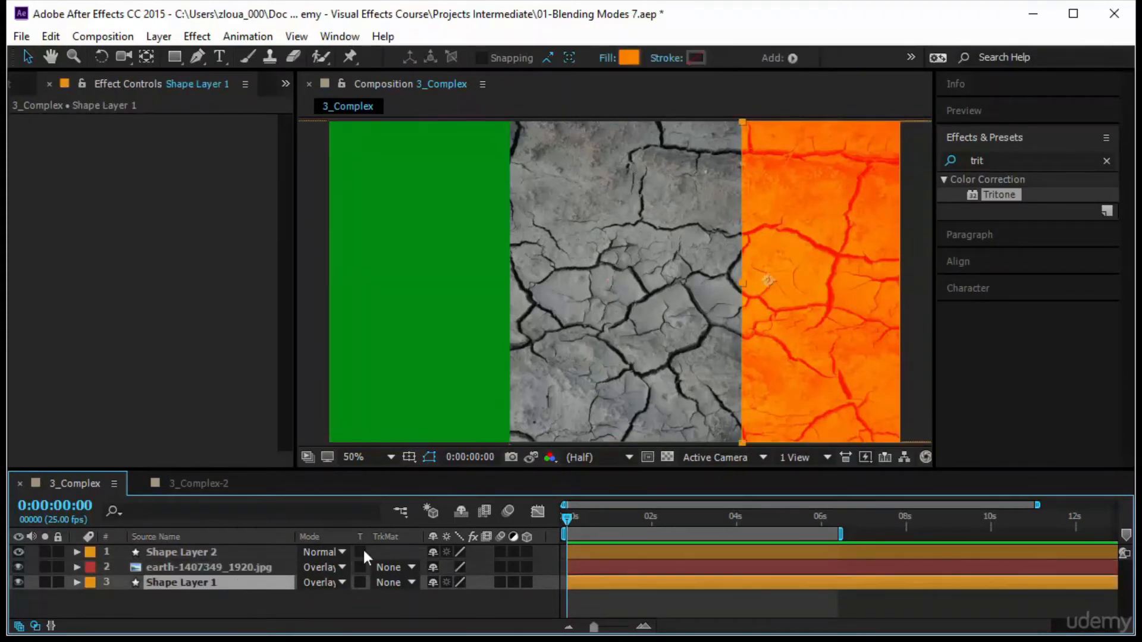
Move the earth-1407349_1920.jpg layer below Shape Layer 1 and set the earth layer's blending mode to Normal
click(199, 568)
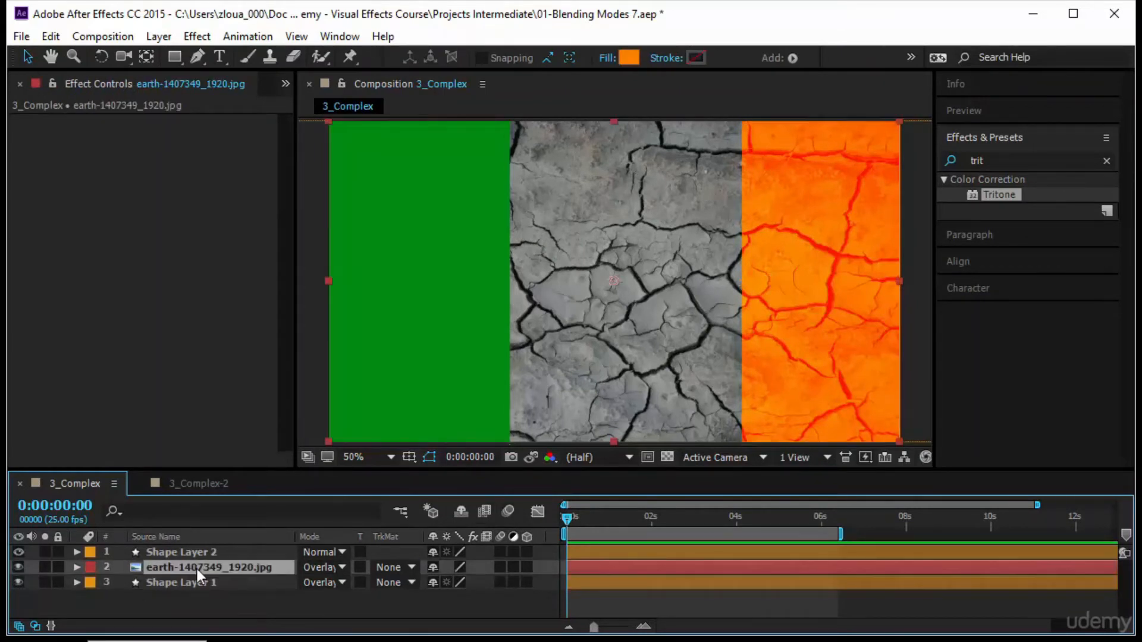
drag(211, 566, 215, 590)
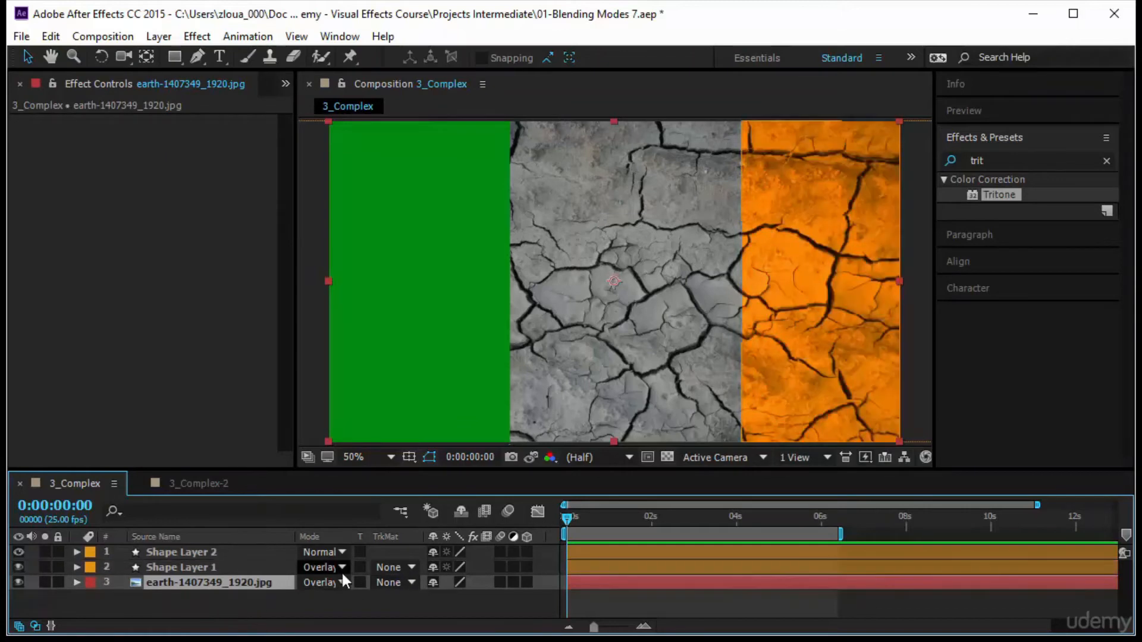
click(344, 582)
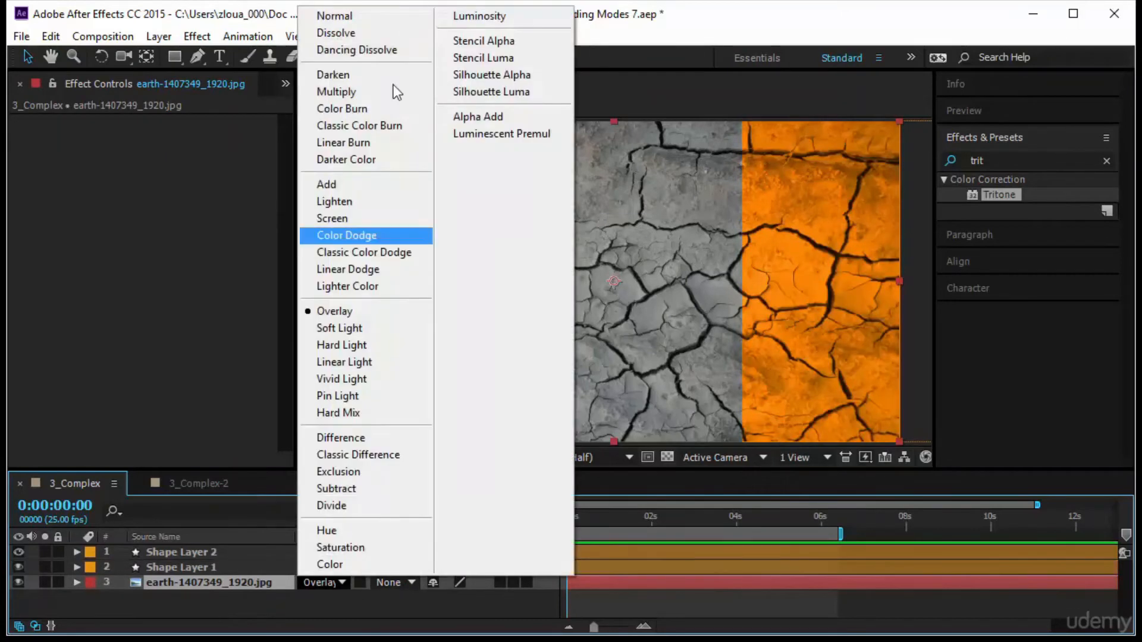
click(390, 18)
Move Shape Layer 1 above Shape Layer 2 and set Shape Layer 2's blending mode to Overlay
drag(249, 568, 254, 553)
click(416, 331)
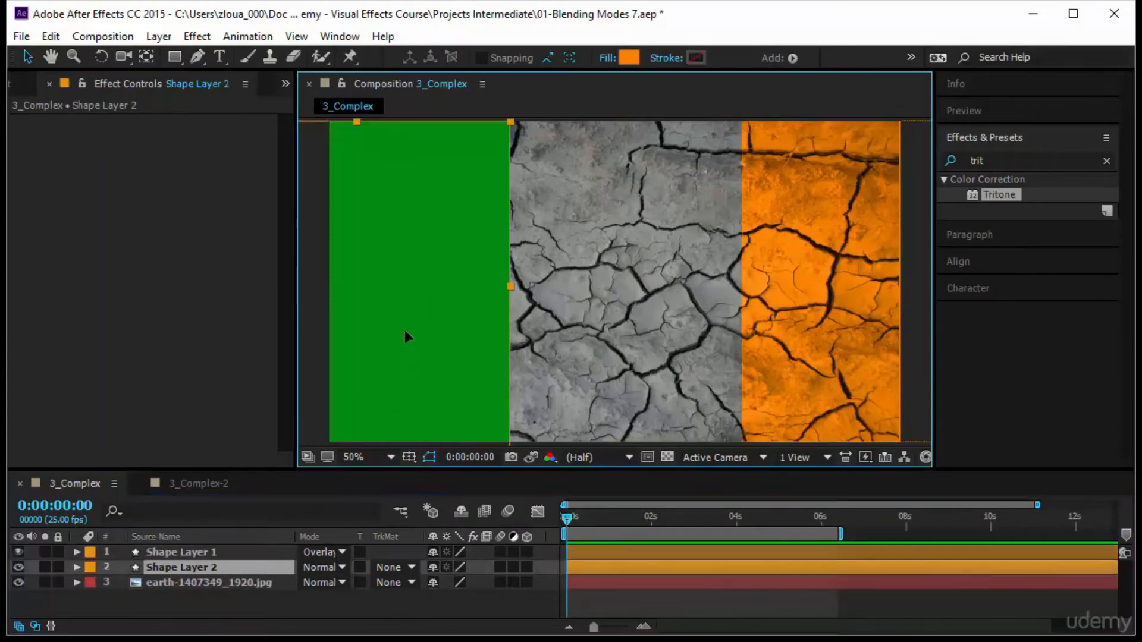
click(334, 566)
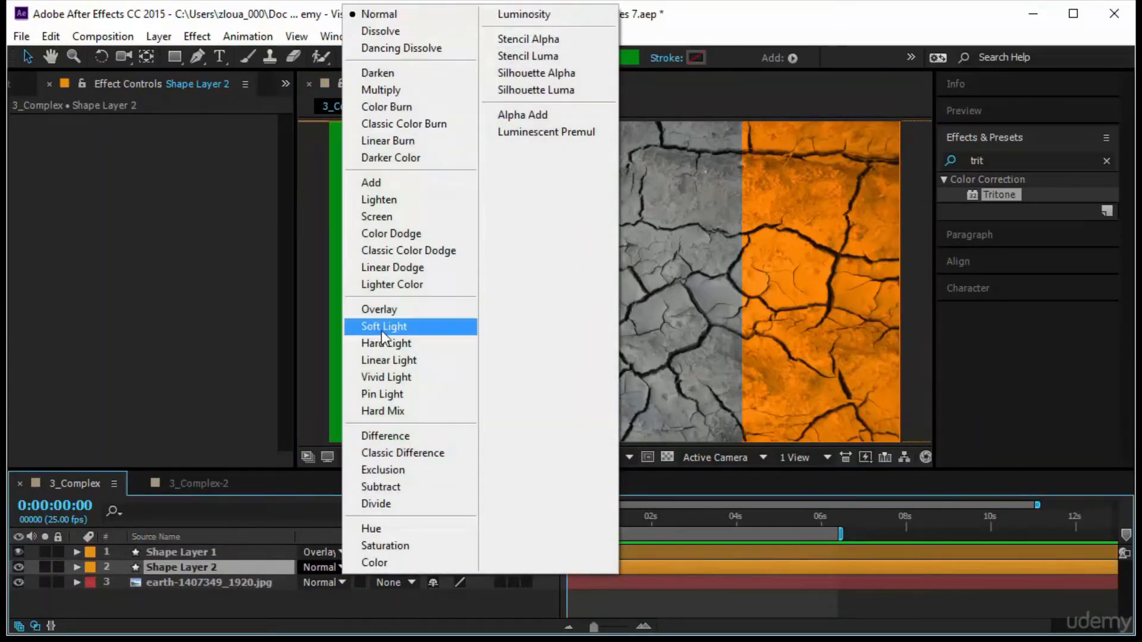
click(390, 311)
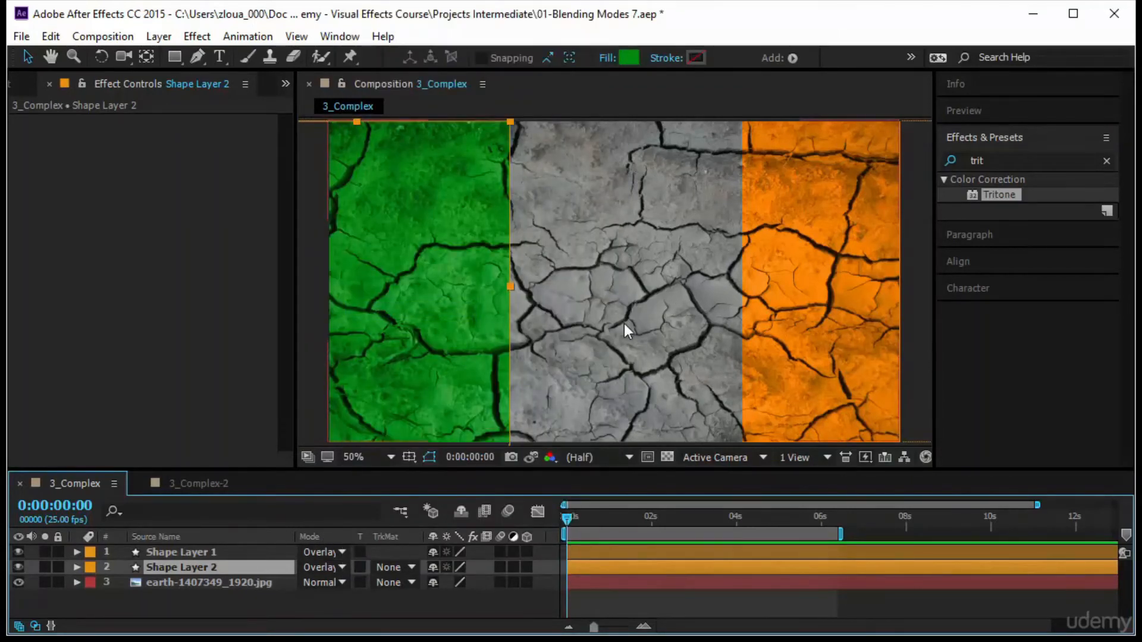
Move Shape Layer 2 below the earth-1407349_1920.jpg layer and set the earth layer's blending mode to Overlay
drag(229, 571, 230, 592)
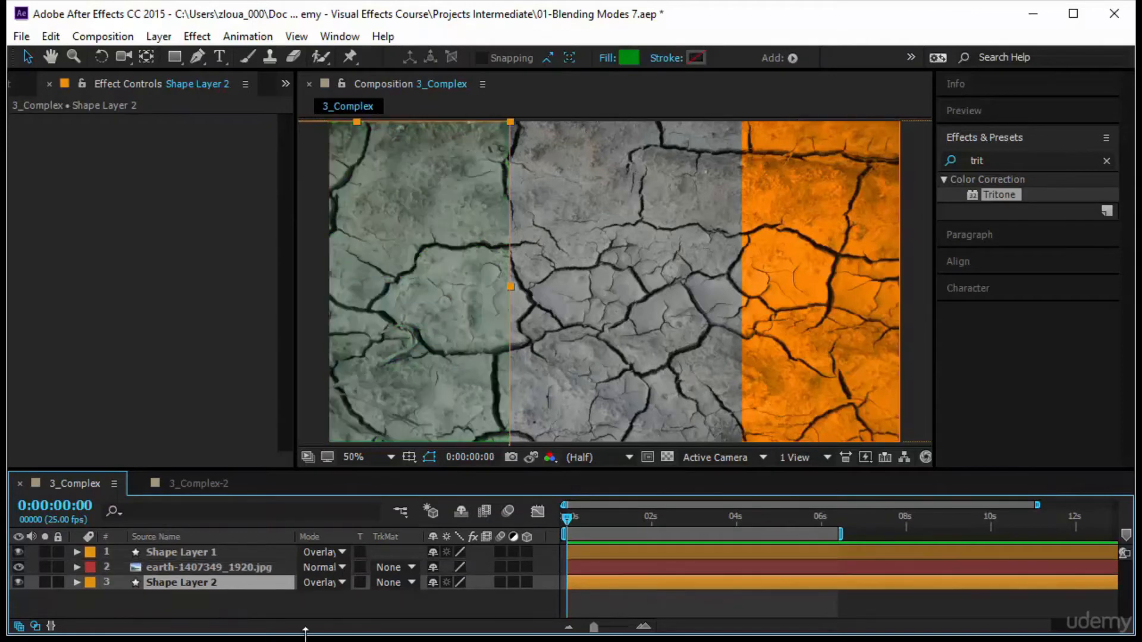
click(342, 567)
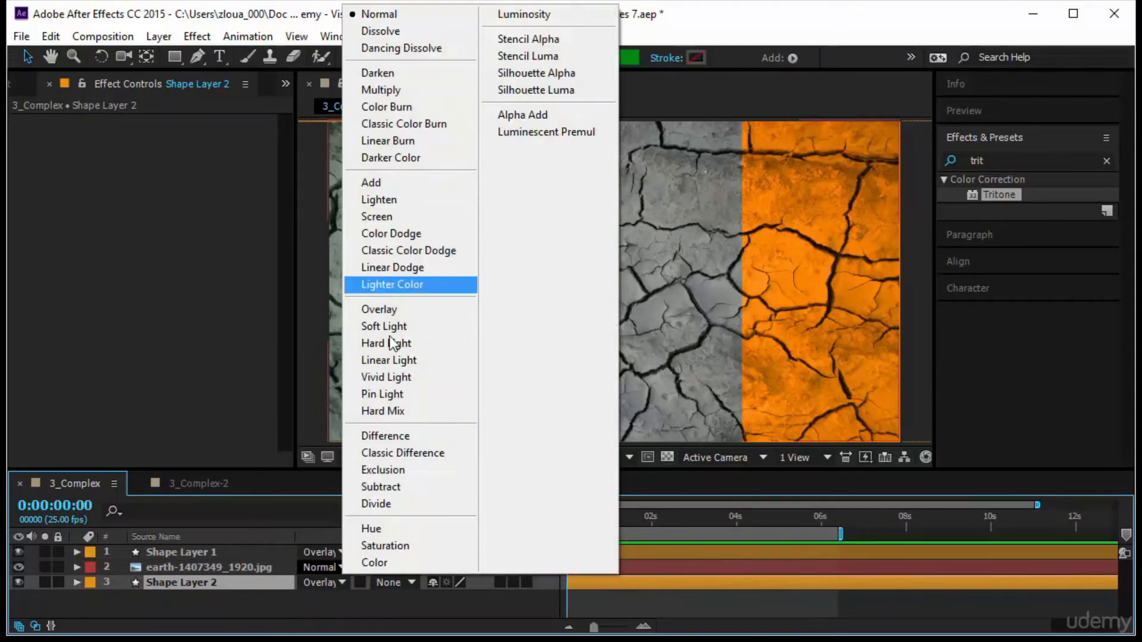
click(391, 309)
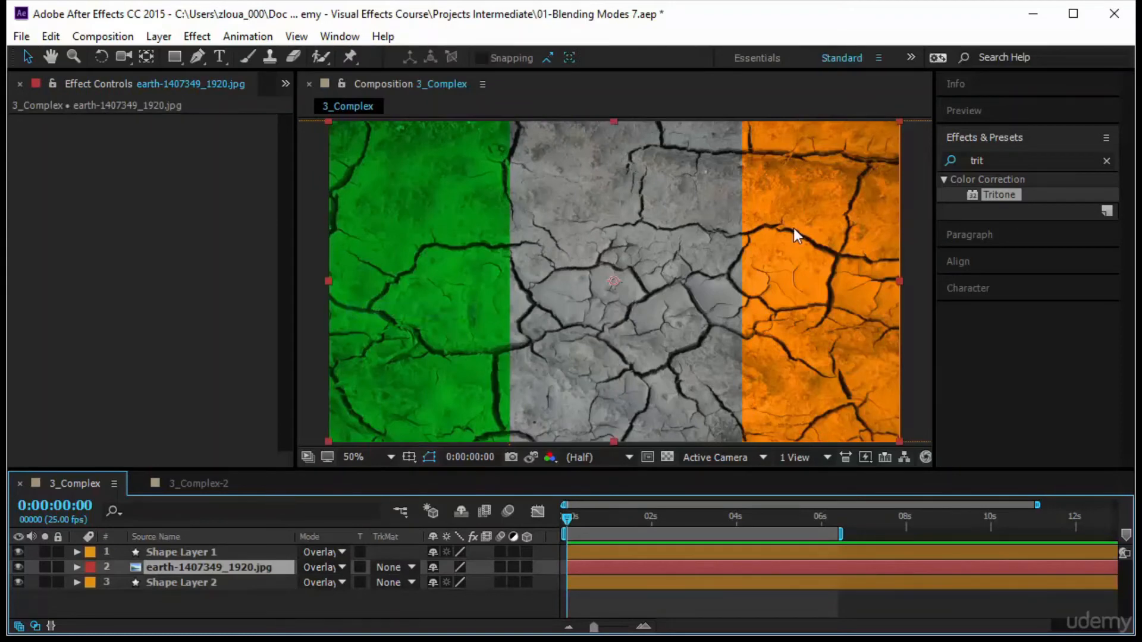
Move the earth-1407349_1920.jpg layer below Shape Layer 2 and set its blending mode to Normal
drag(215, 570, 212, 590)
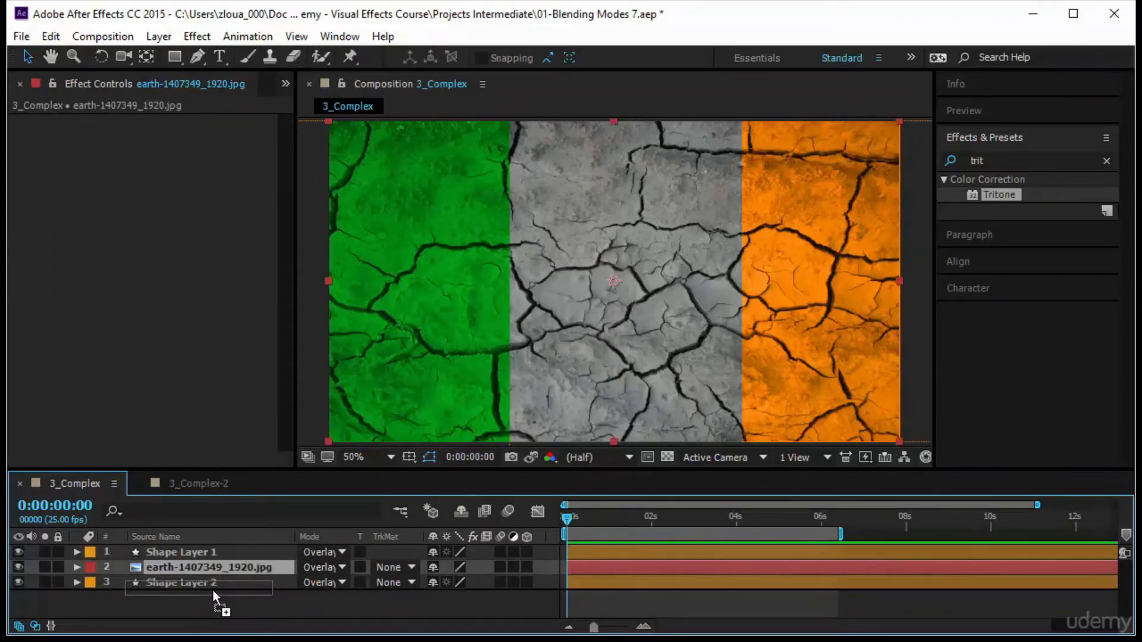
click(342, 582)
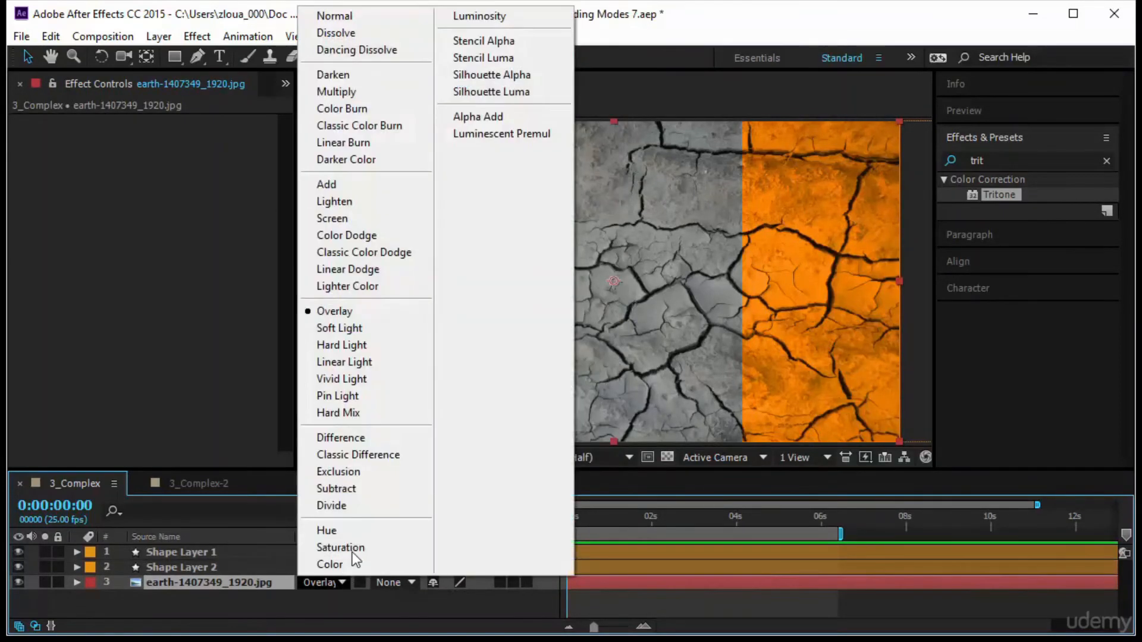
click(384, 14)
click(481, 309)
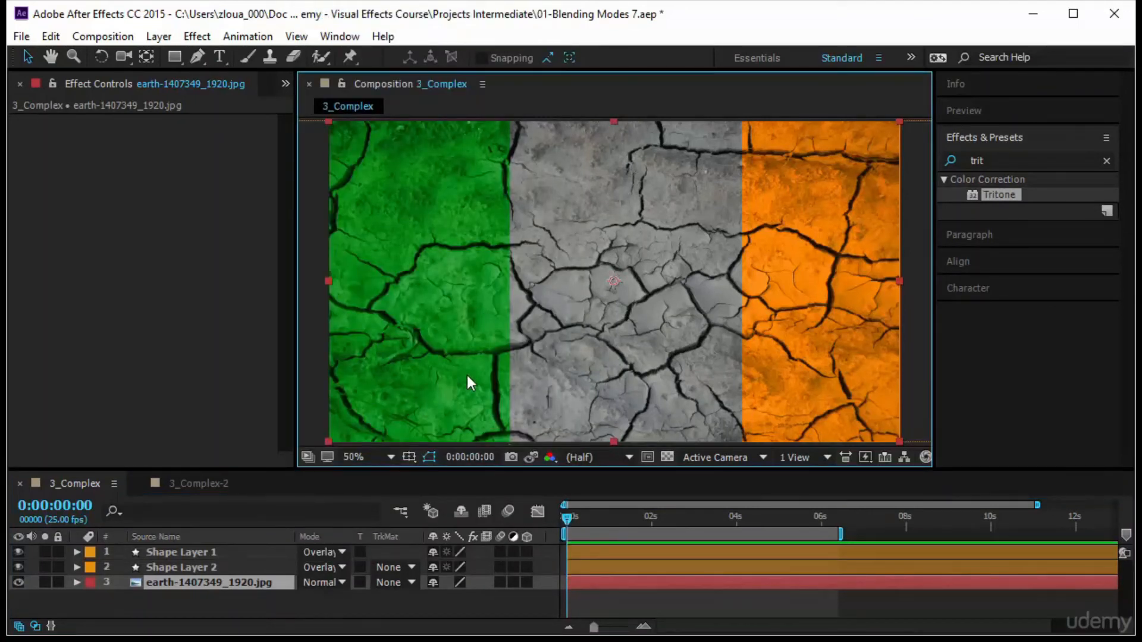
Create a new composition from the background-1634817_1920.jpg footage in the project
click(21, 84)
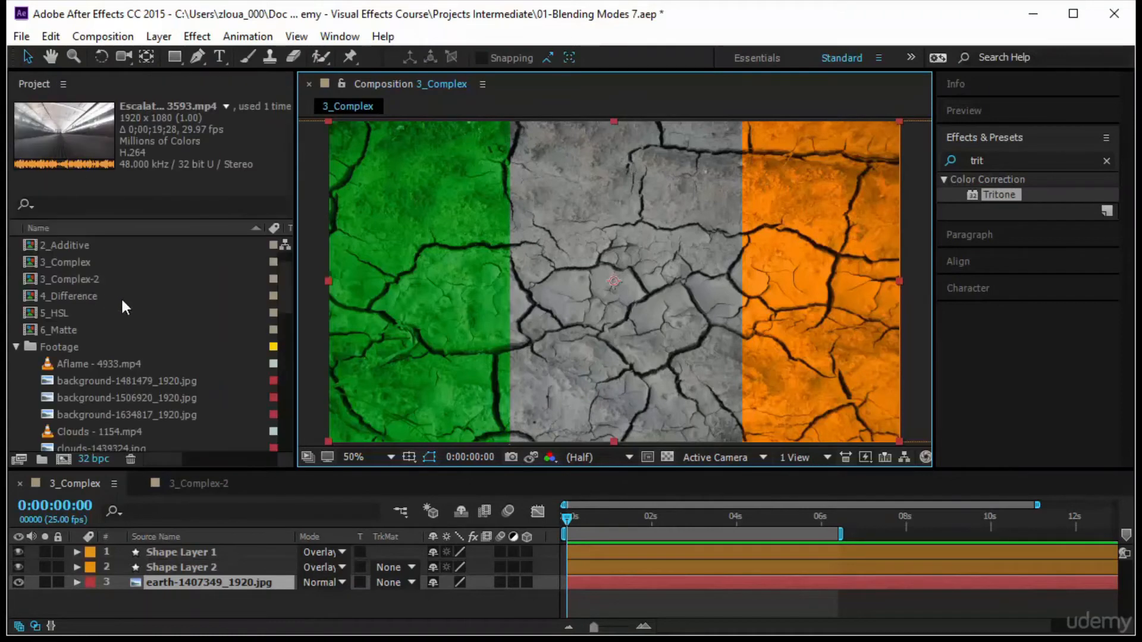
scroll(130, 333, down, 2)
click(121, 317)
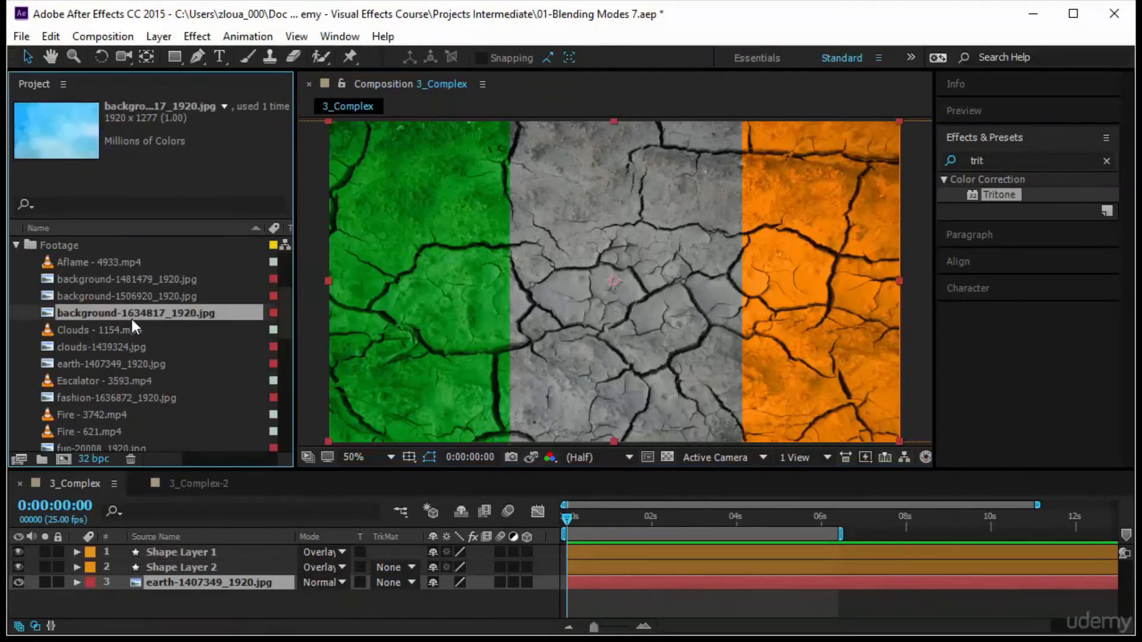
drag(131, 319, 63, 458)
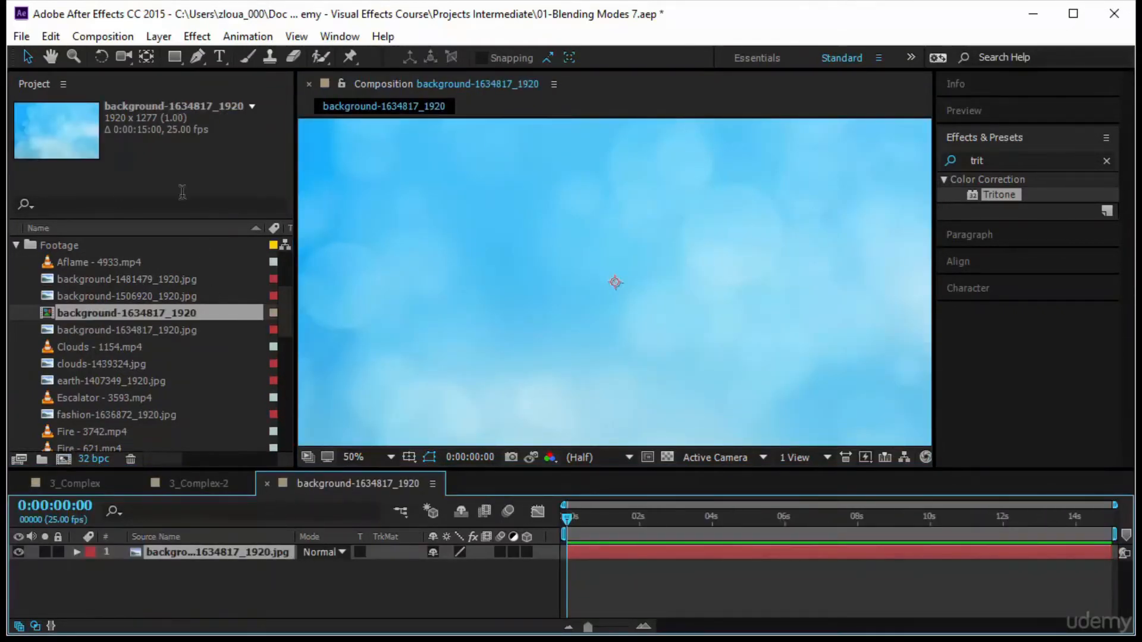
Add a dark blue 1920 x 1277 px solid above the background image and set its blending mode to Overlay
click(164, 40)
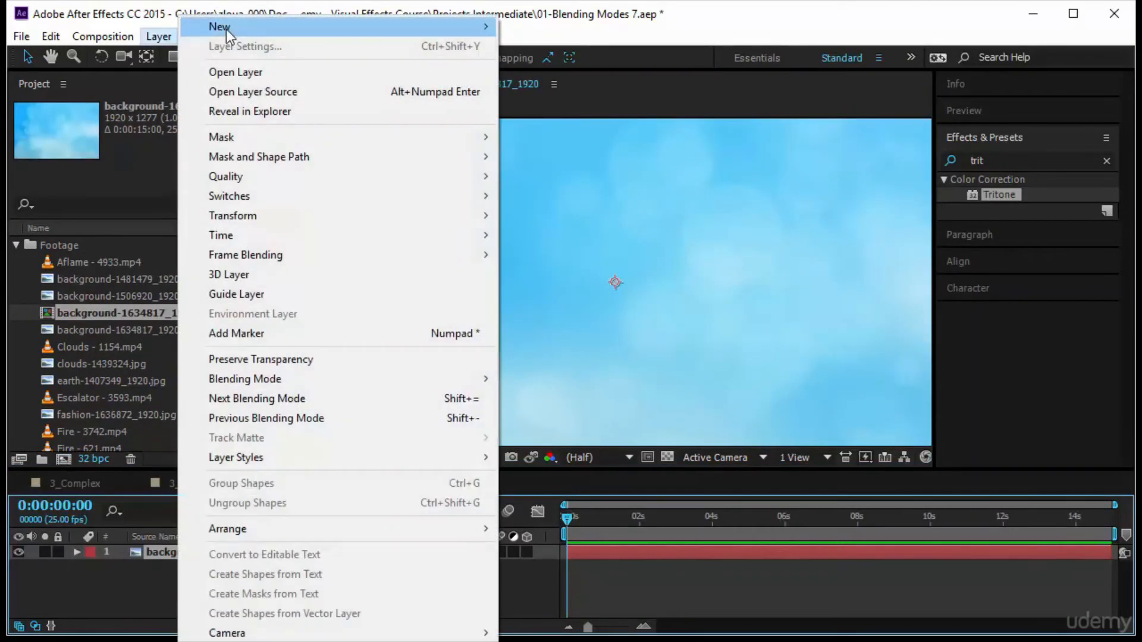
mouse_move(225, 27)
click(554, 47)
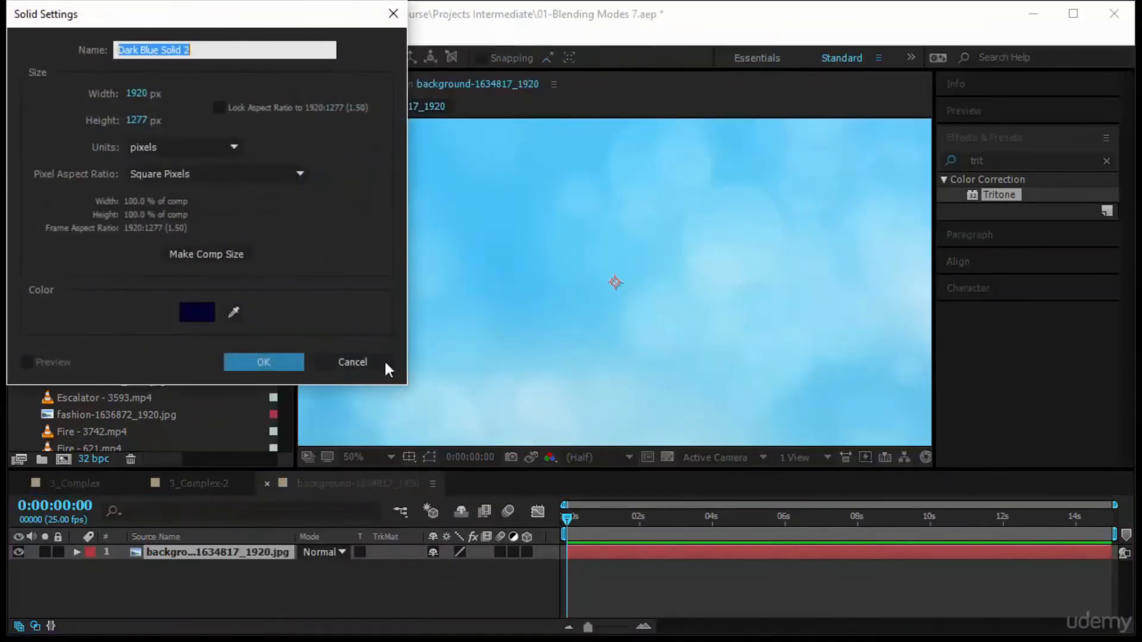
click(228, 364)
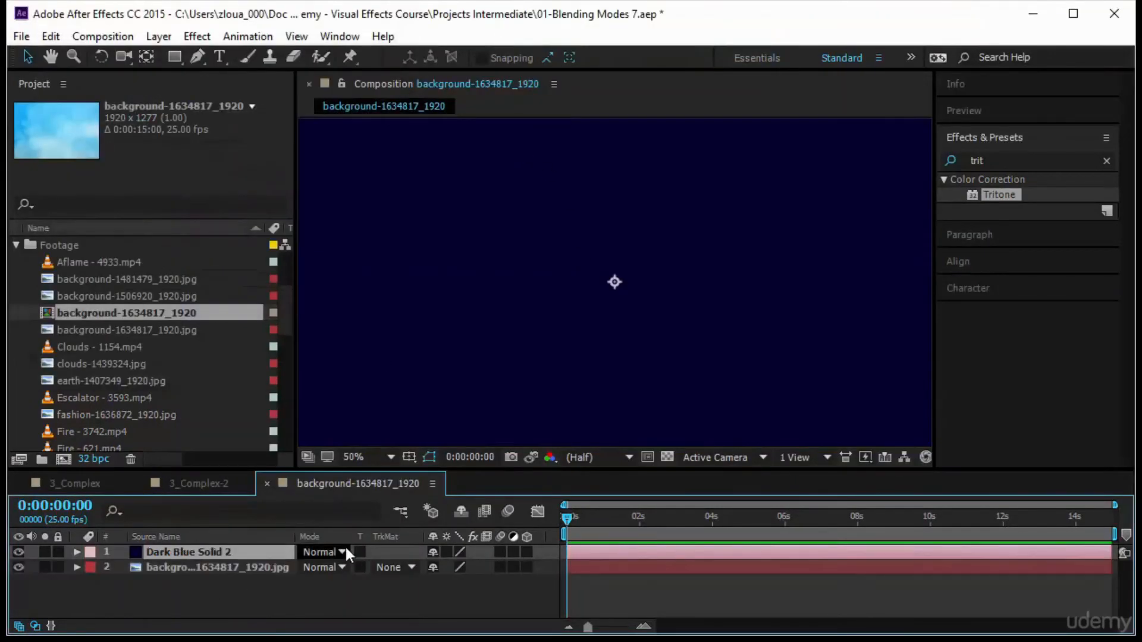
click(344, 547)
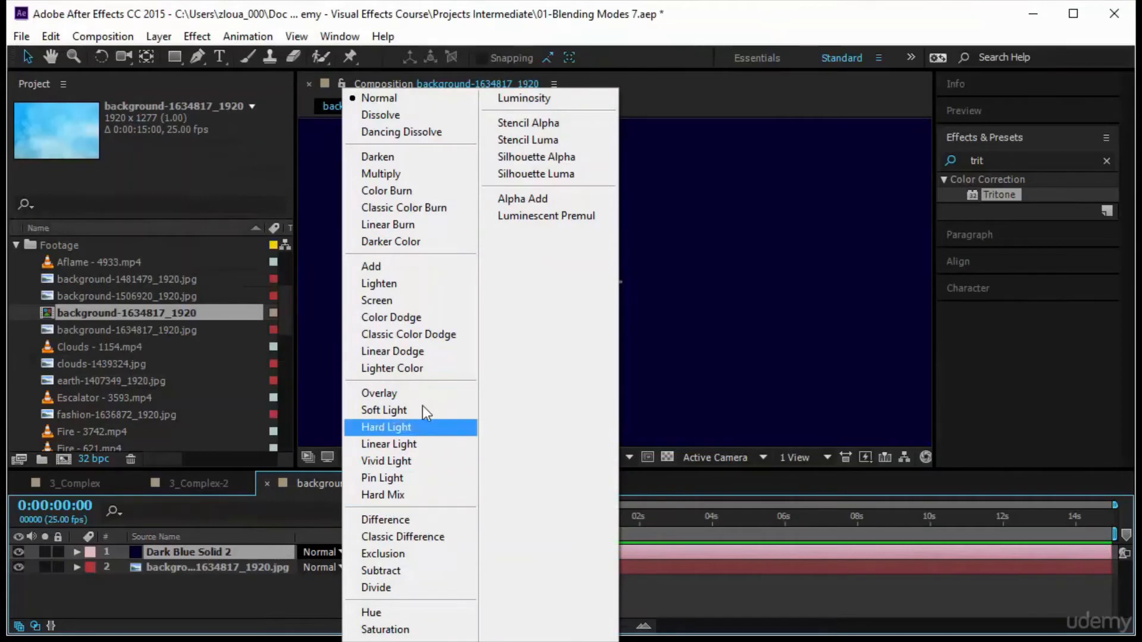
click(423, 394)
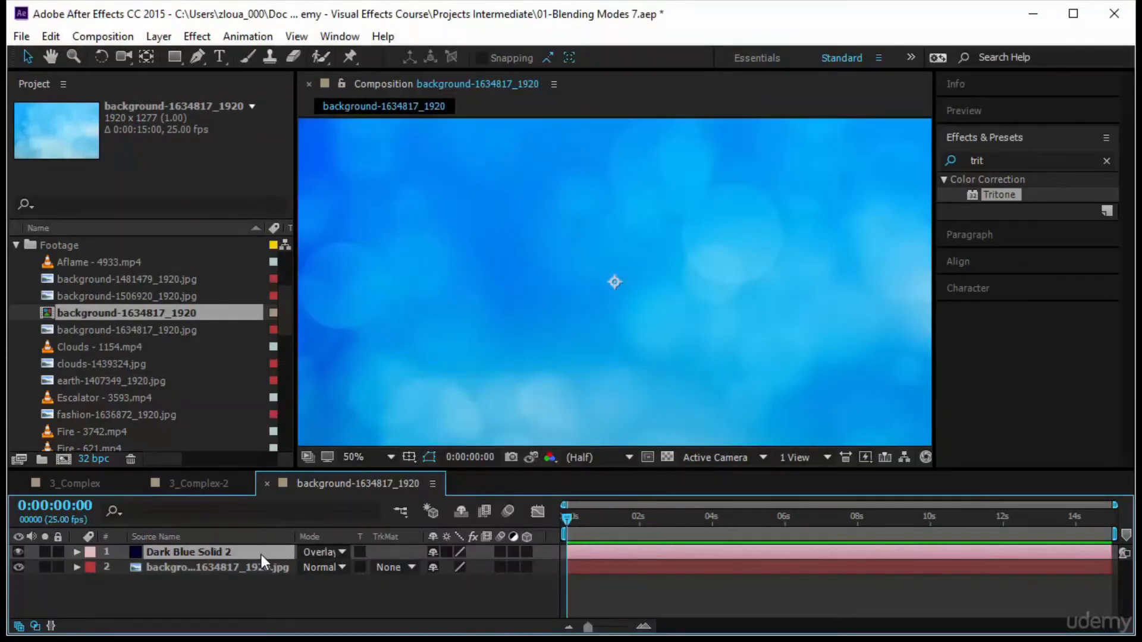
Change the dark blue solid's color to red FF0101 and close the background composition
click(151, 41)
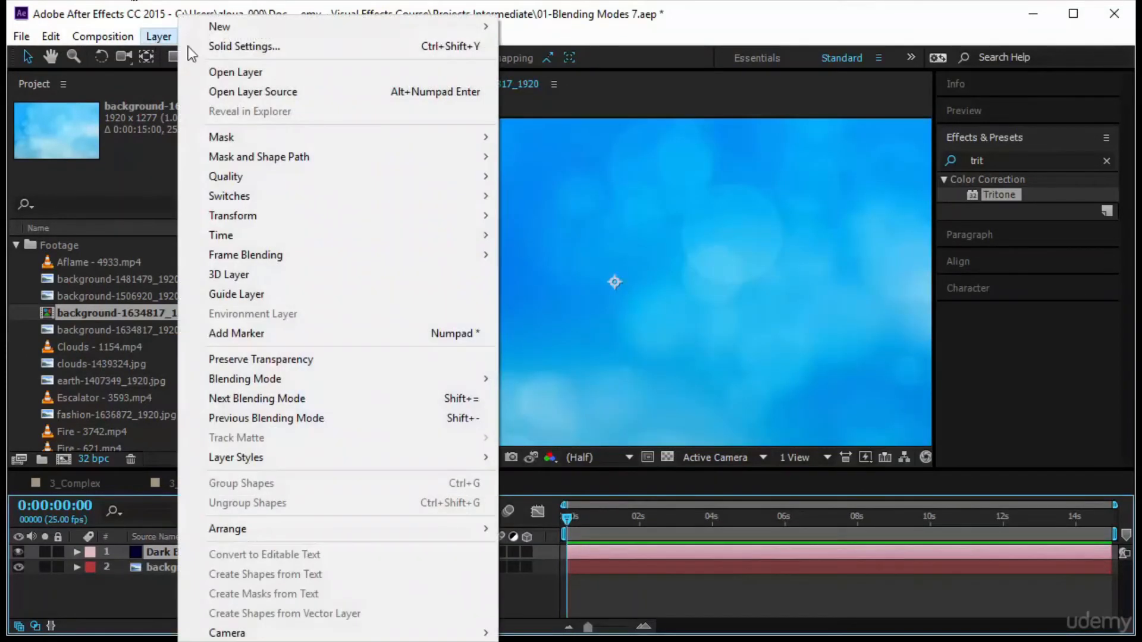
click(205, 53)
click(197, 312)
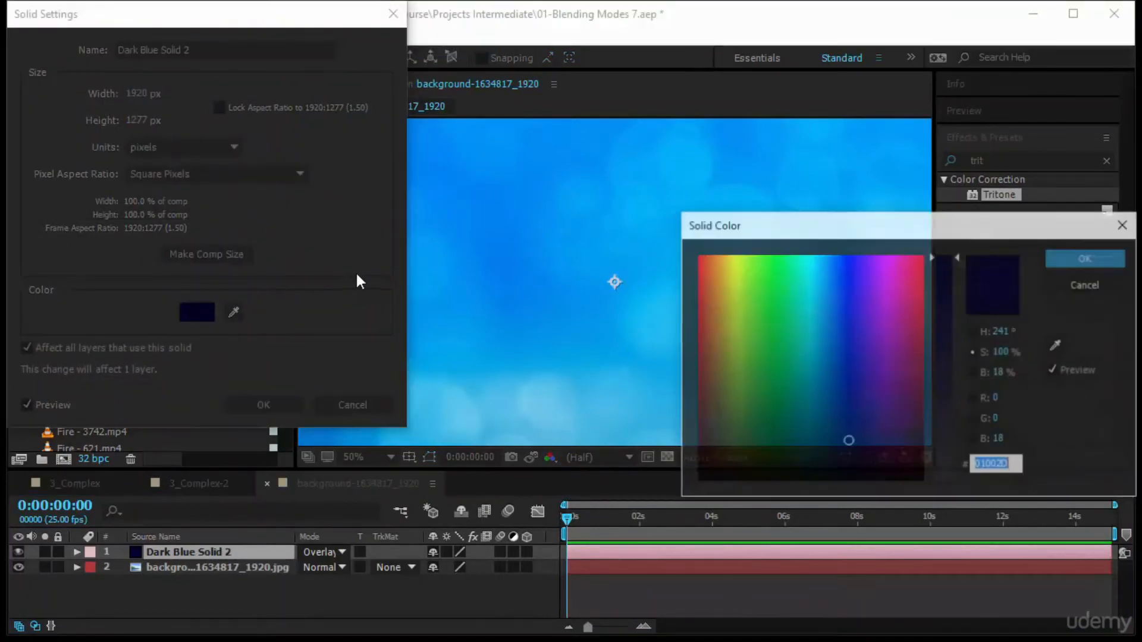
text(FF0101)
click(1114, 262)
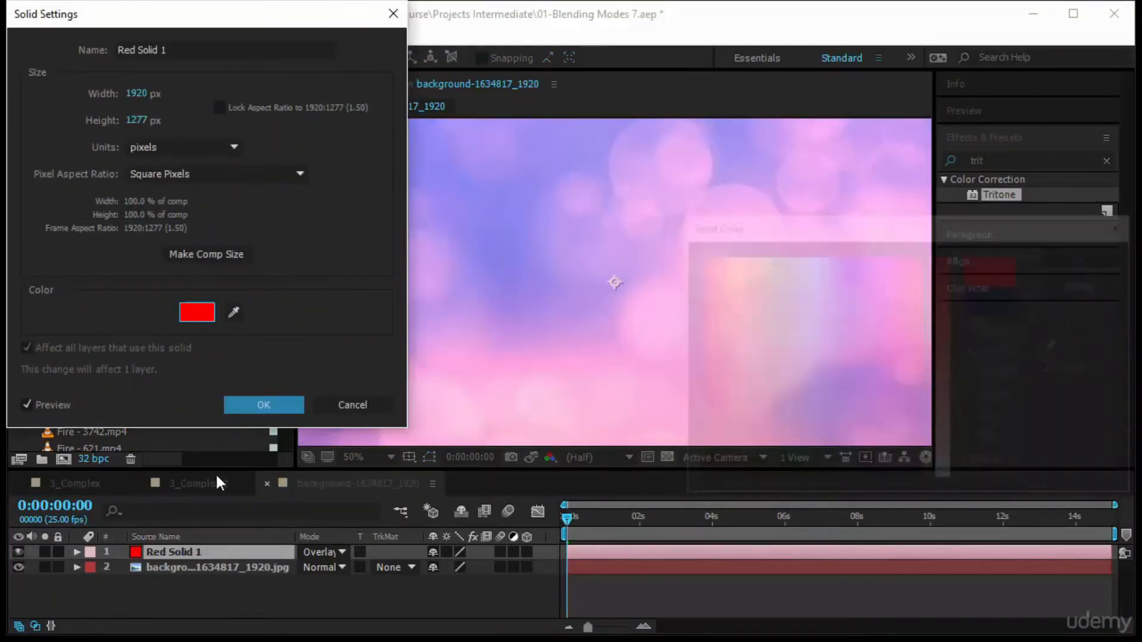
click(288, 406)
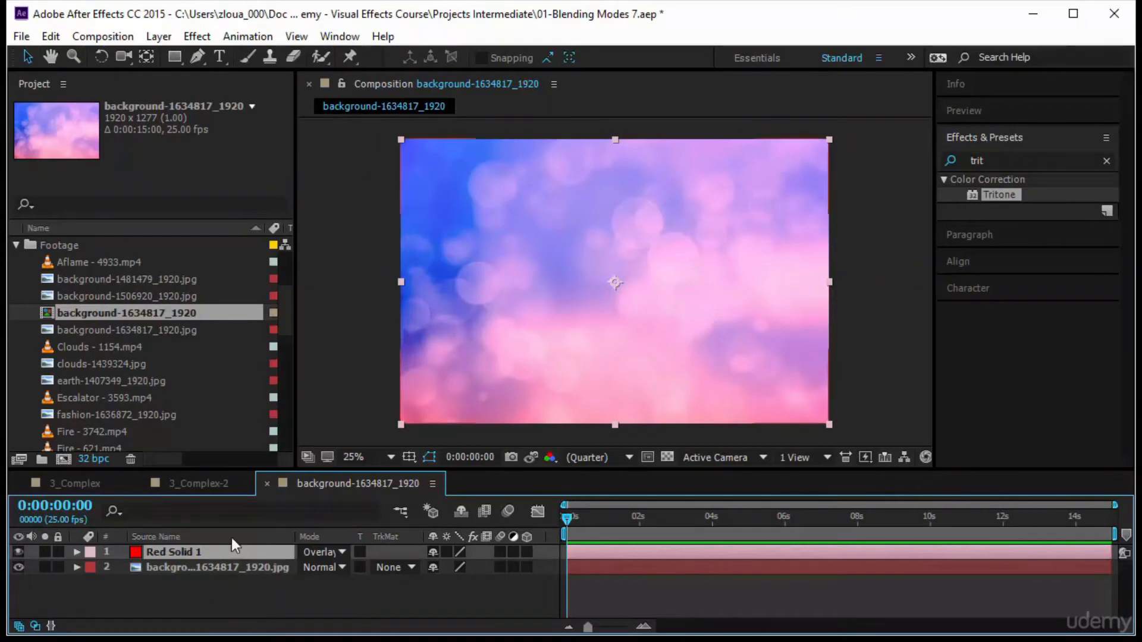
click(267, 484)
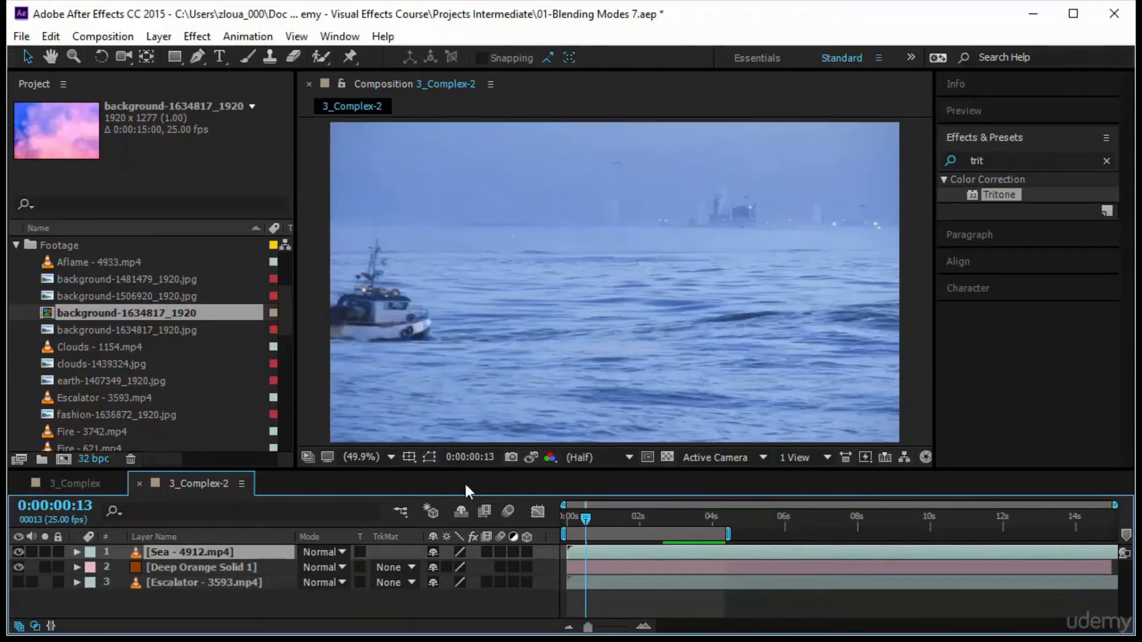
Set the Sea - 4912.mp4 layer's blending mode to Overlay over the deep orange solid in 3_Complex-2
click(180, 570)
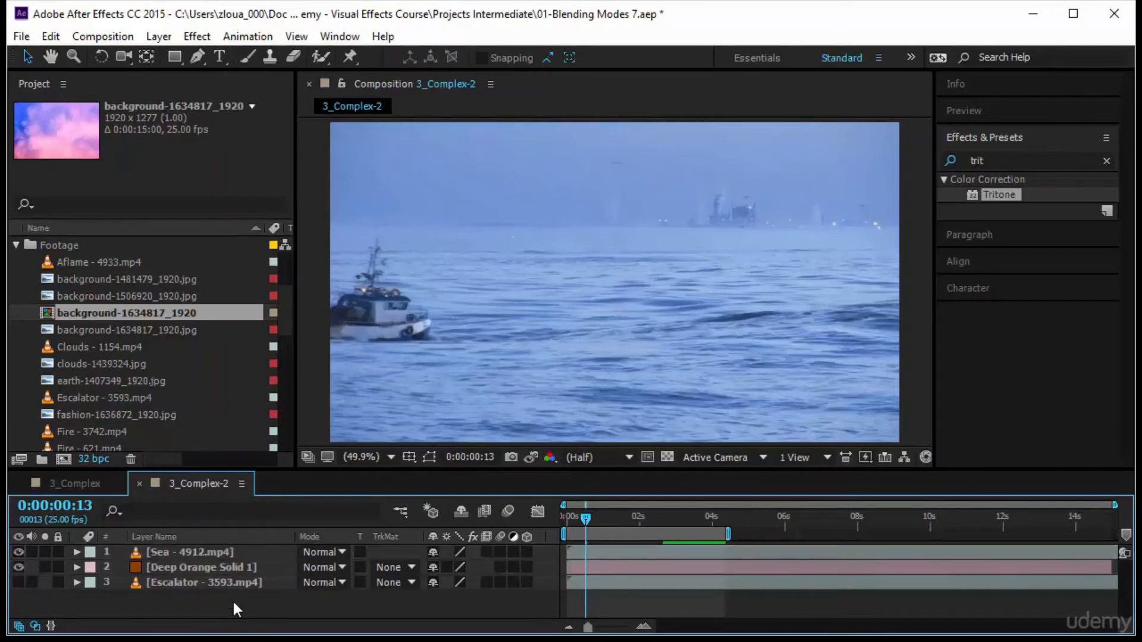
click(224, 554)
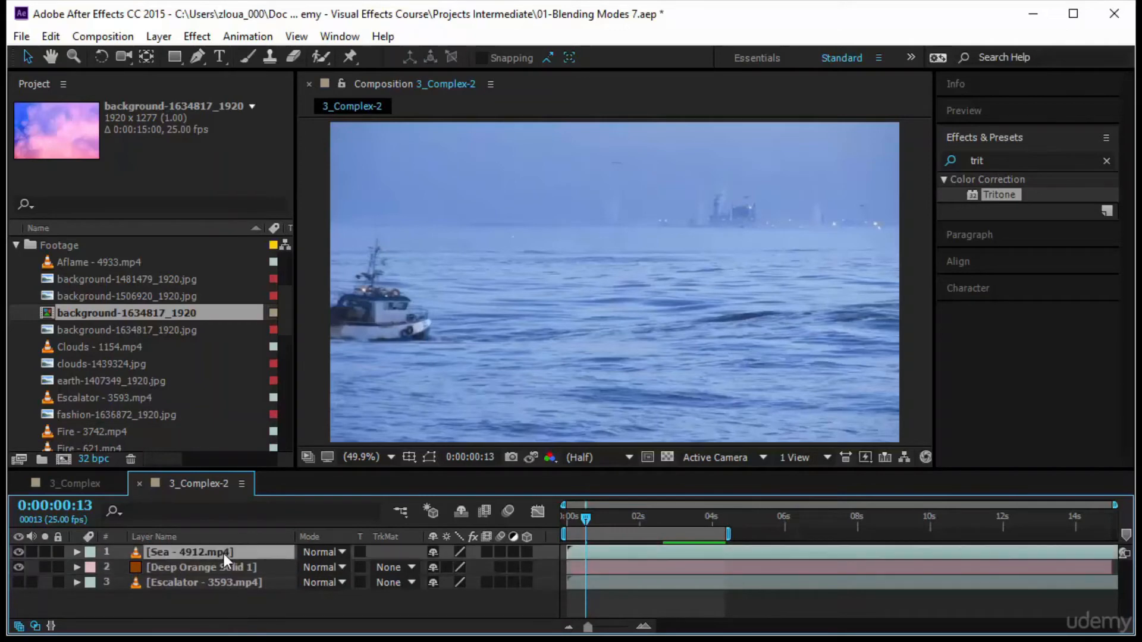
click(342, 556)
click(394, 395)
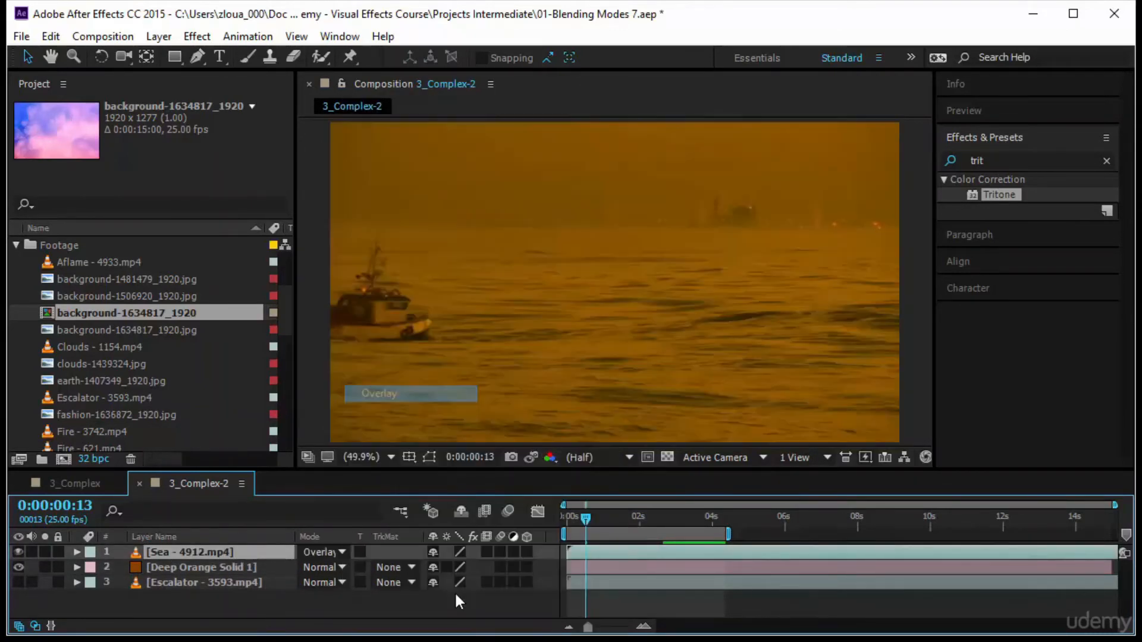
click(182, 568)
click(190, 555)
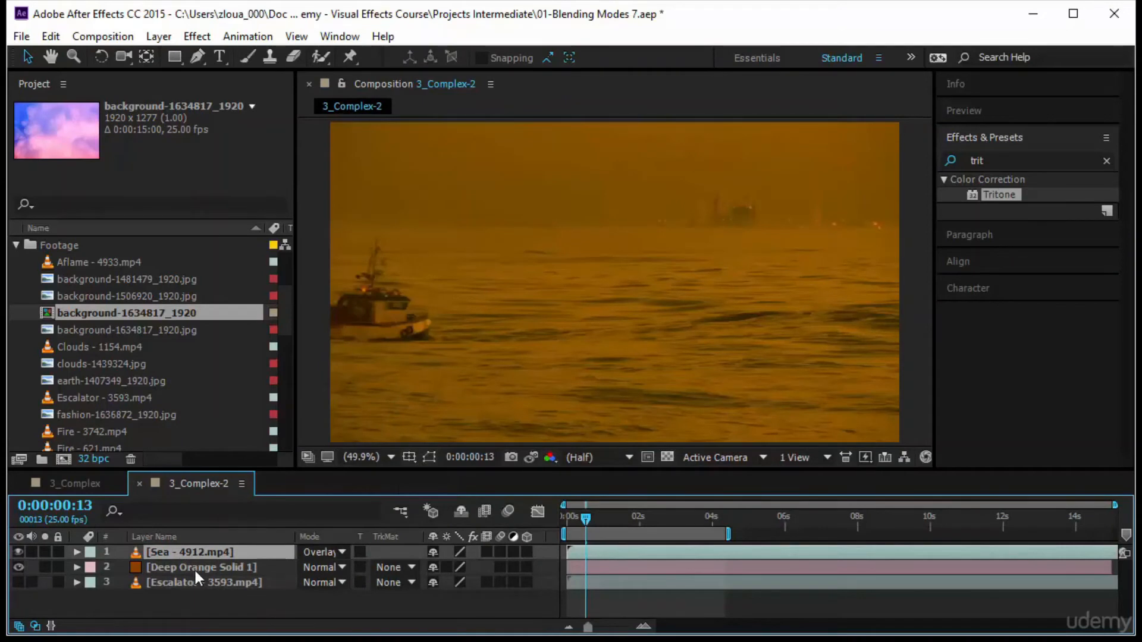
click(194, 569)
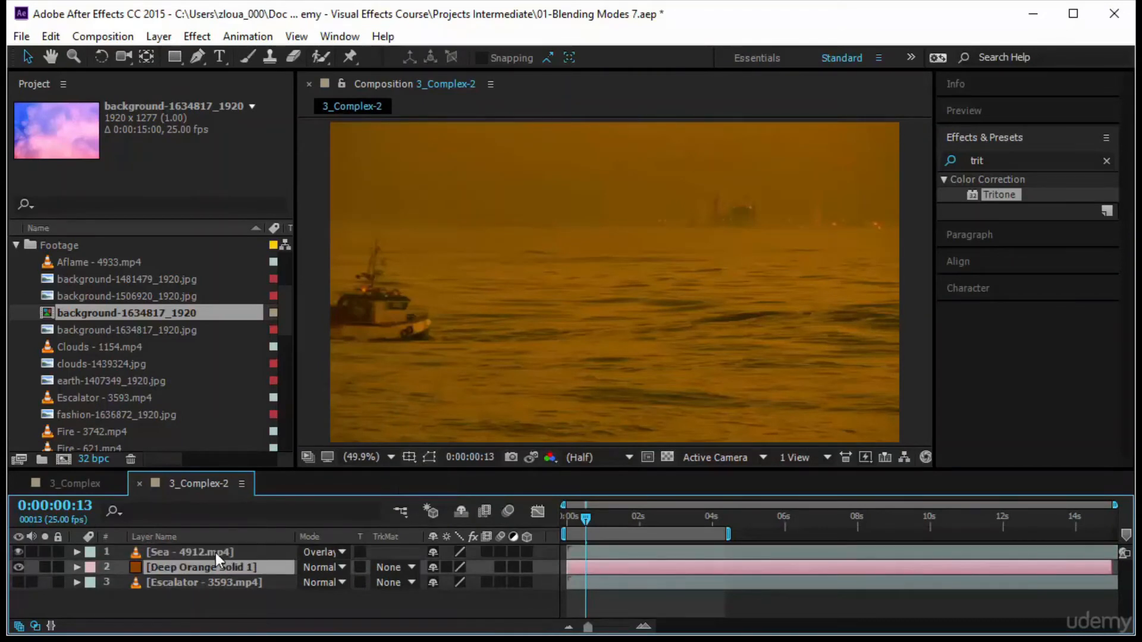
click(215, 552)
Change the deep orange solid's color to the lighter, less saturated orange 9B632C
click(145, 568)
click(156, 37)
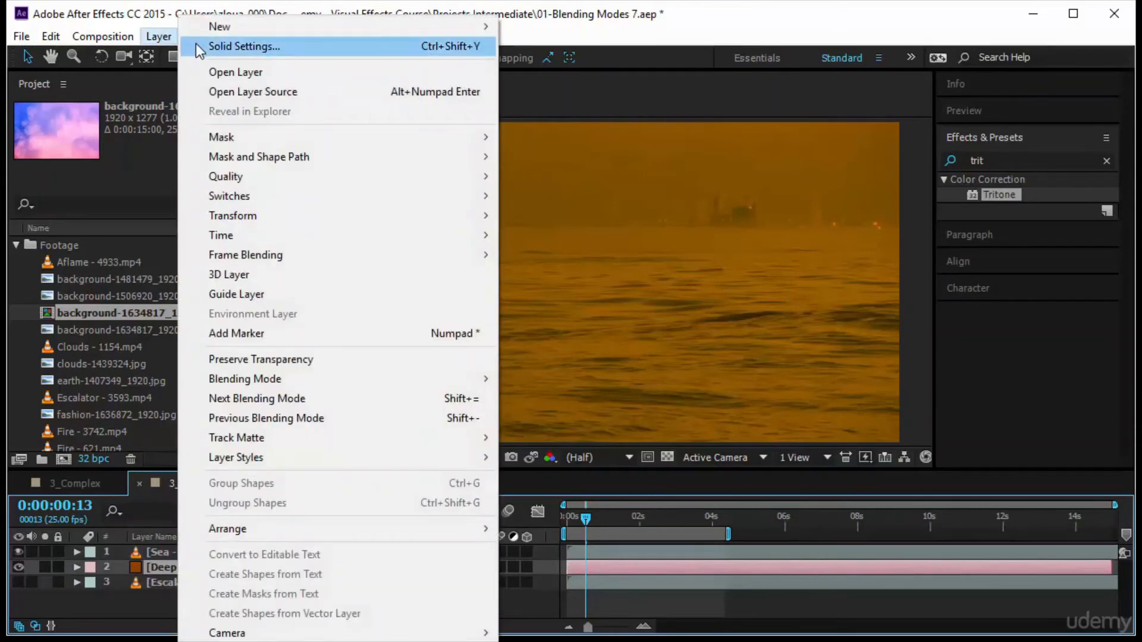
click(250, 44)
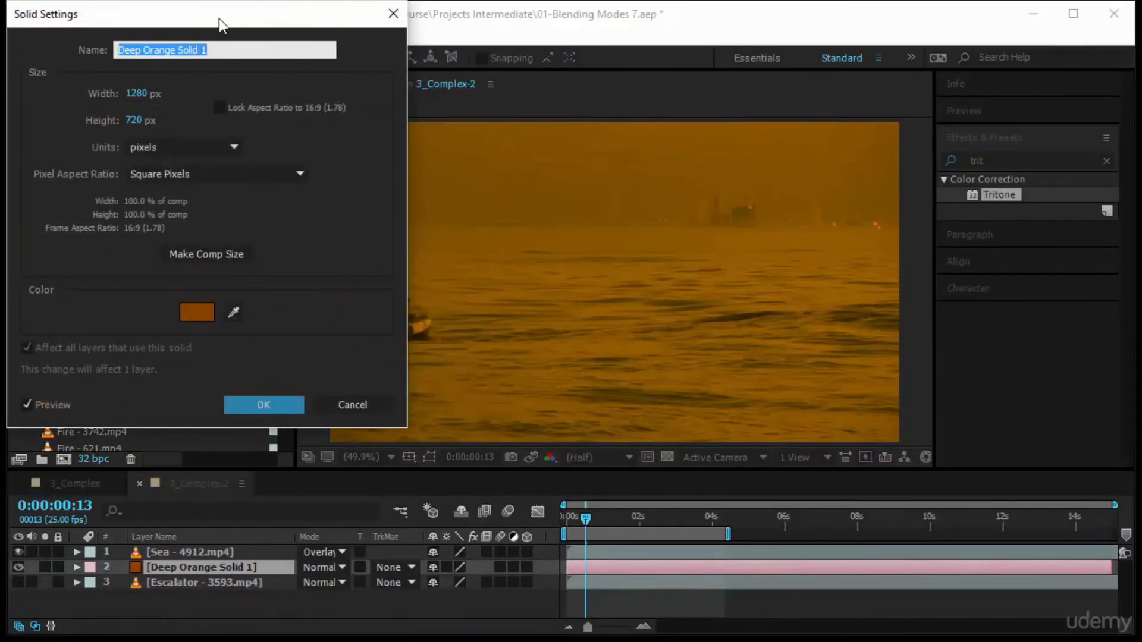
drag(219, 19, 237, 51)
click(213, 345)
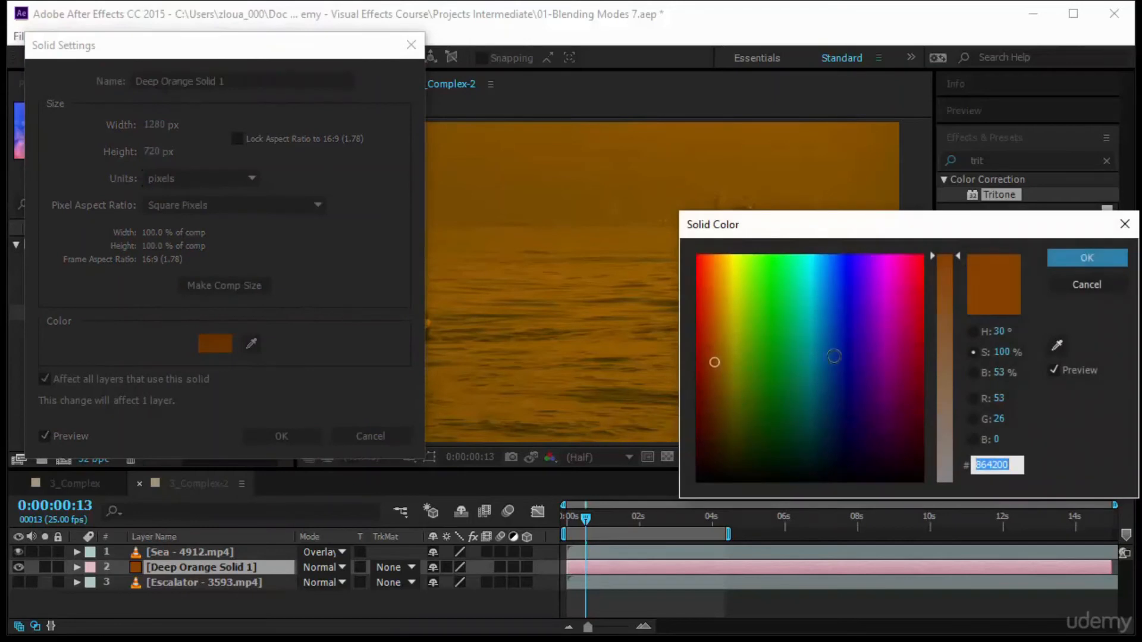
mouse_move(746, 340)
mouse_down()
mouse_move(737, 255)
mouse_move(736, 392)
mouse_up()
click(972, 331)
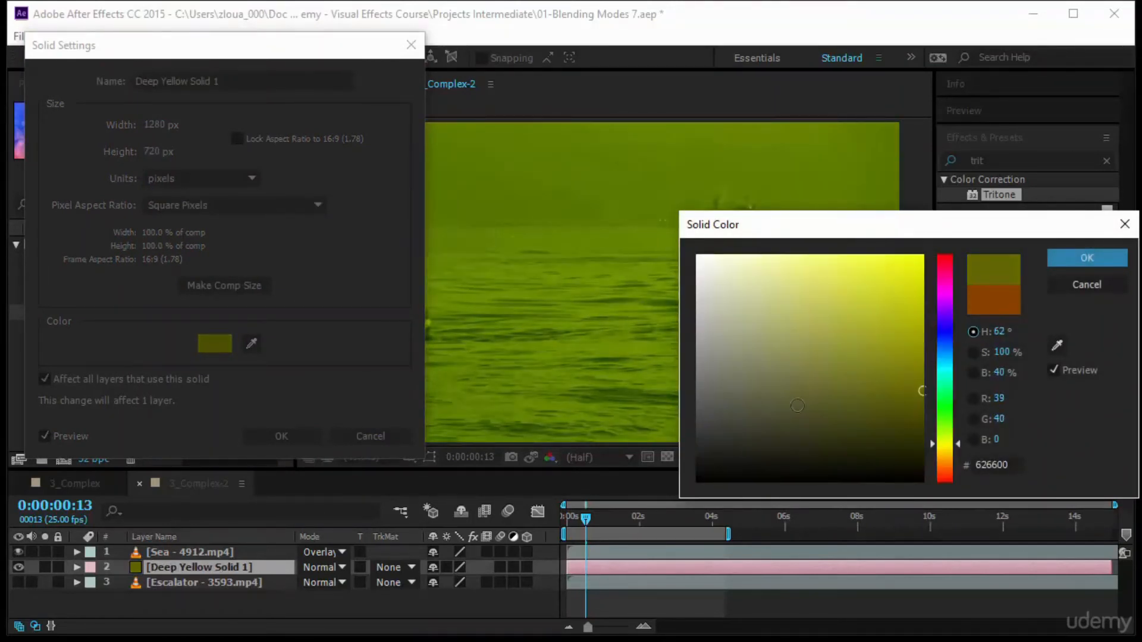
mouse_move(922, 388)
mouse_down()
mouse_move(923, 255)
mouse_move(929, 444)
mouse_move(927, 250)
mouse_move(922, 377)
mouse_move(863, 405)
mouse_move(841, 395)
mouse_move(780, 309)
mouse_move(792, 365)
mouse_move(915, 389)
mouse_move(937, 405)
mouse_up()
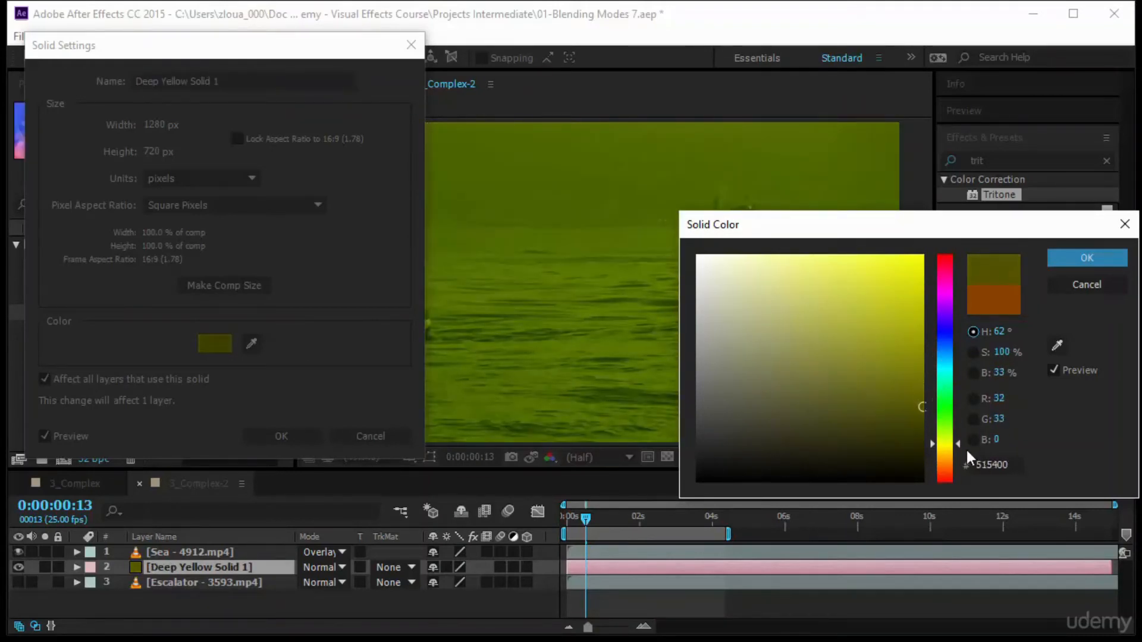
drag(958, 445, 959, 461)
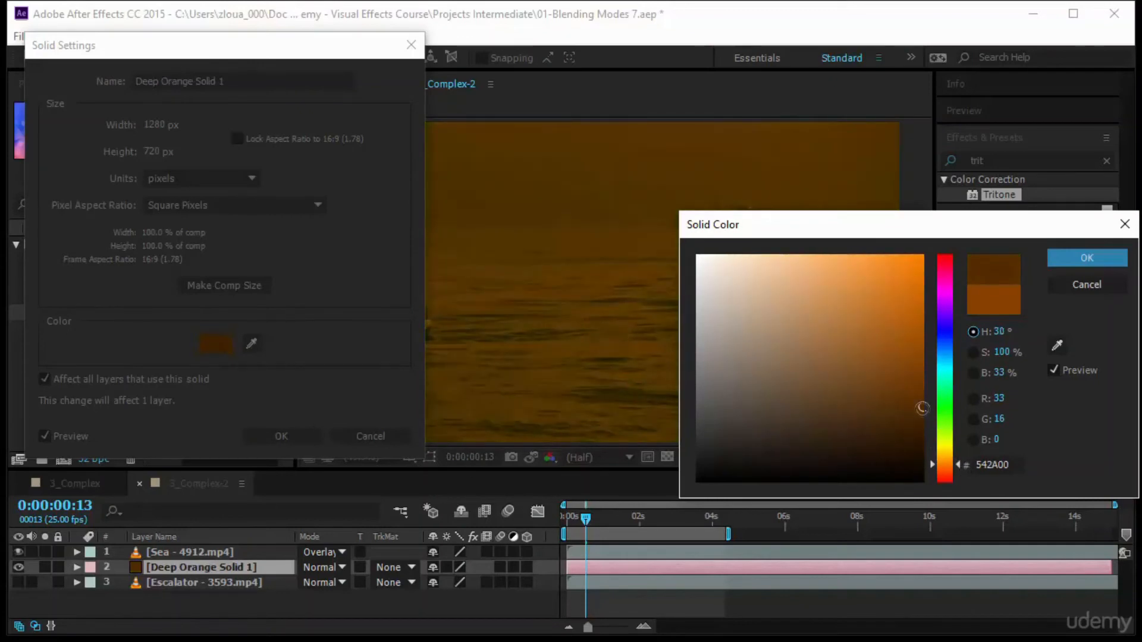
mouse_move(921, 408)
mouse_down()
mouse_move(926, 354)
mouse_move(875, 318)
mouse_move(858, 344)
mouse_up()
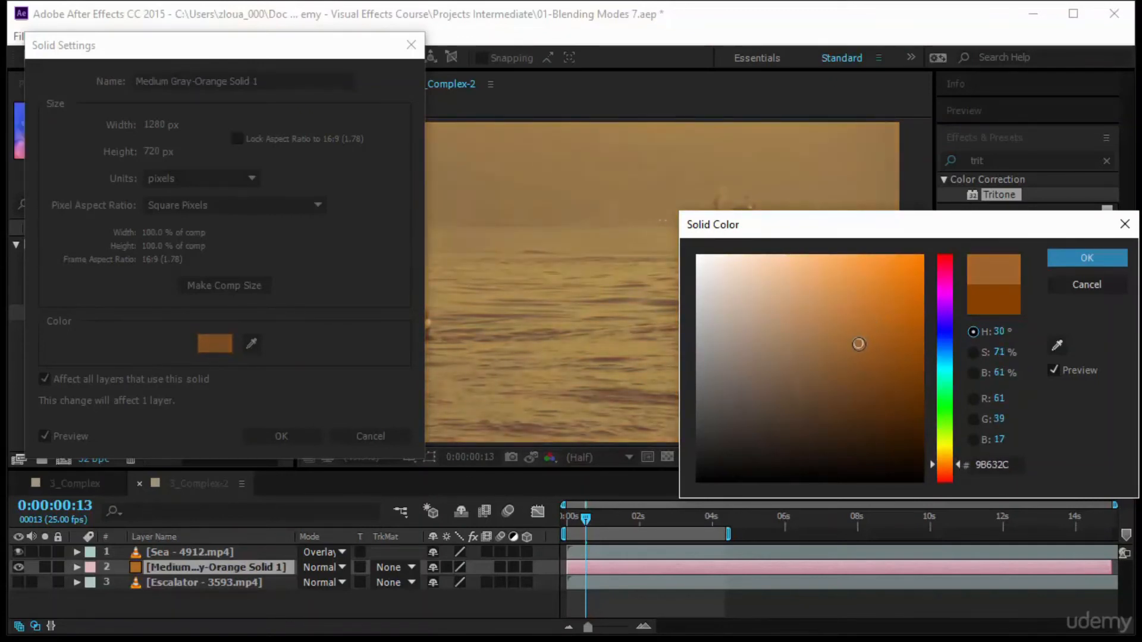
click(1066, 260)
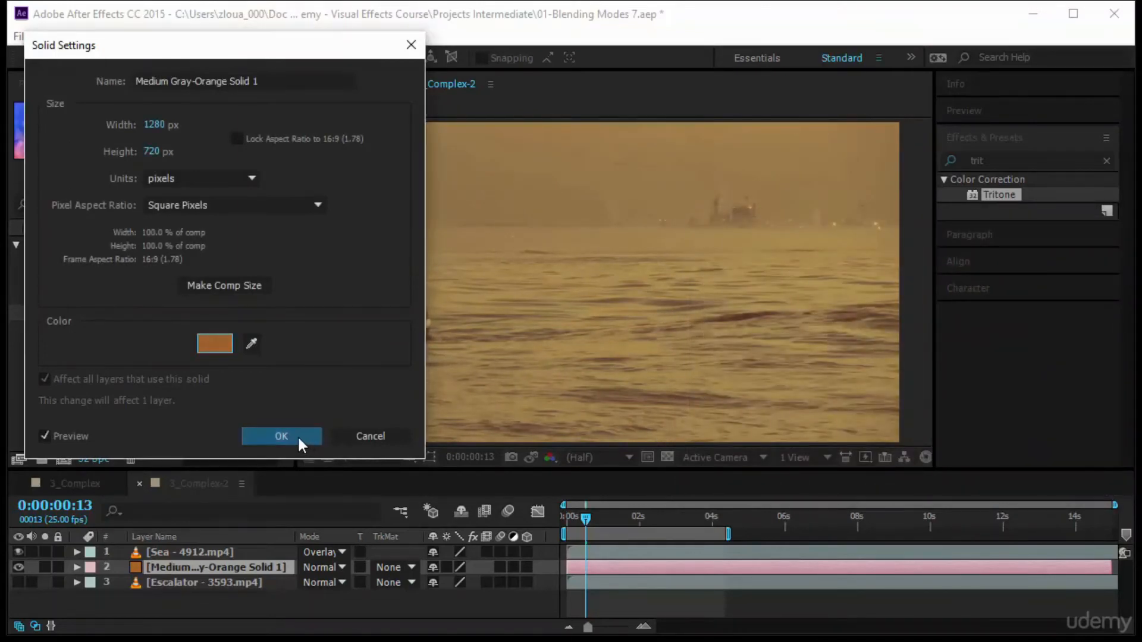
click(298, 438)
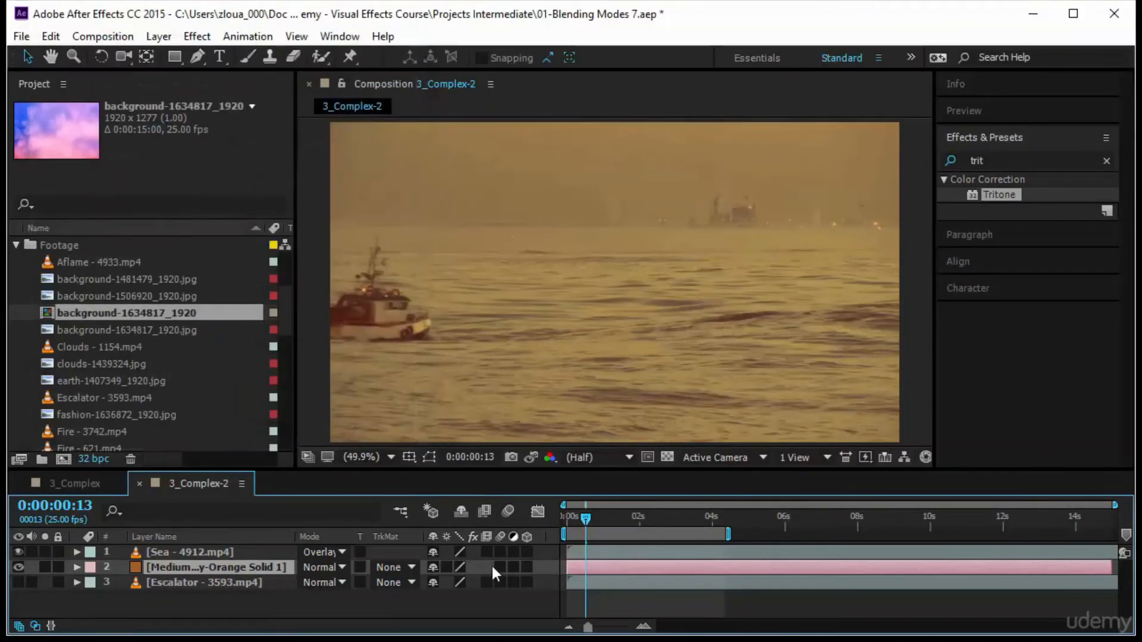
Place the orange solid above the Sea - 4912.mp4 layer with Overlay blending, and set the Sea layer to Normal
drag(242, 565, 241, 546)
click(338, 551)
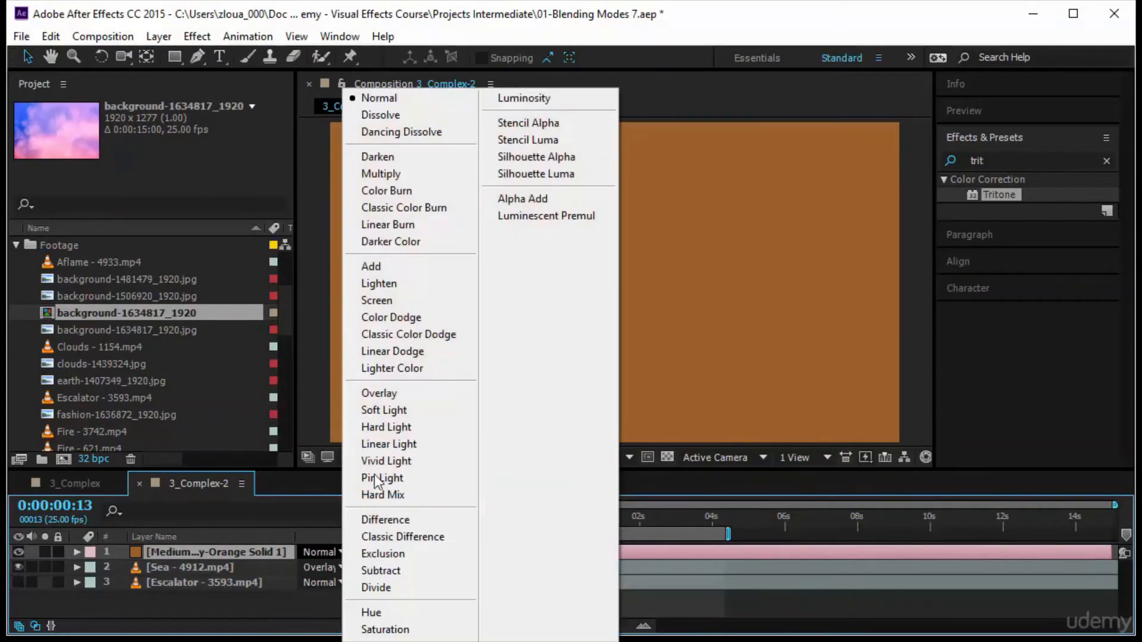
click(386, 391)
click(311, 566)
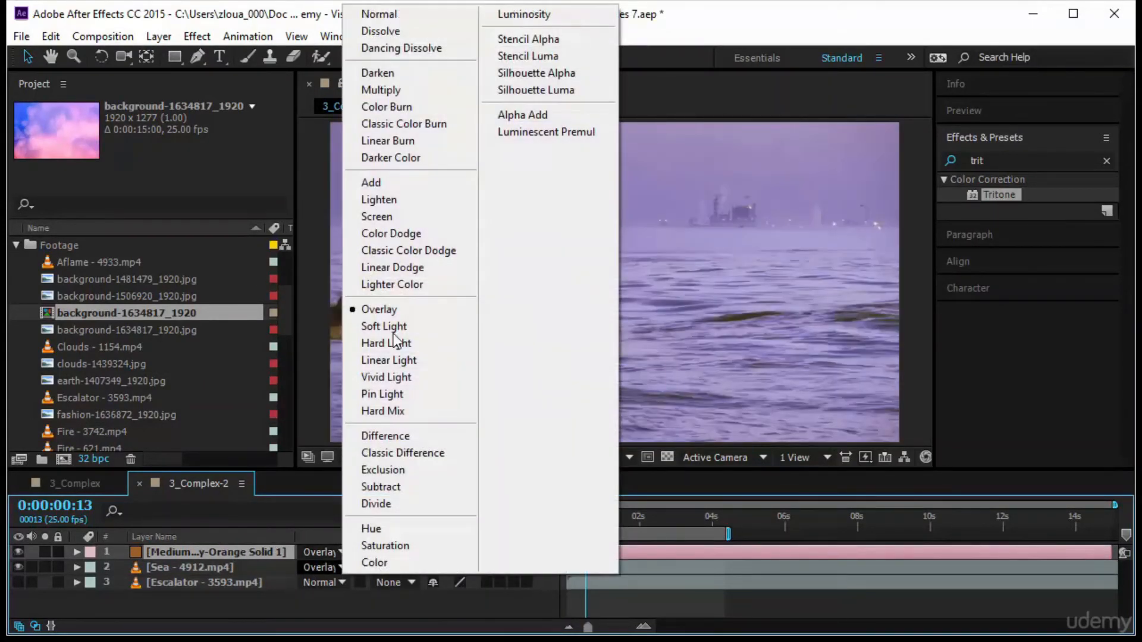
click(422, 17)
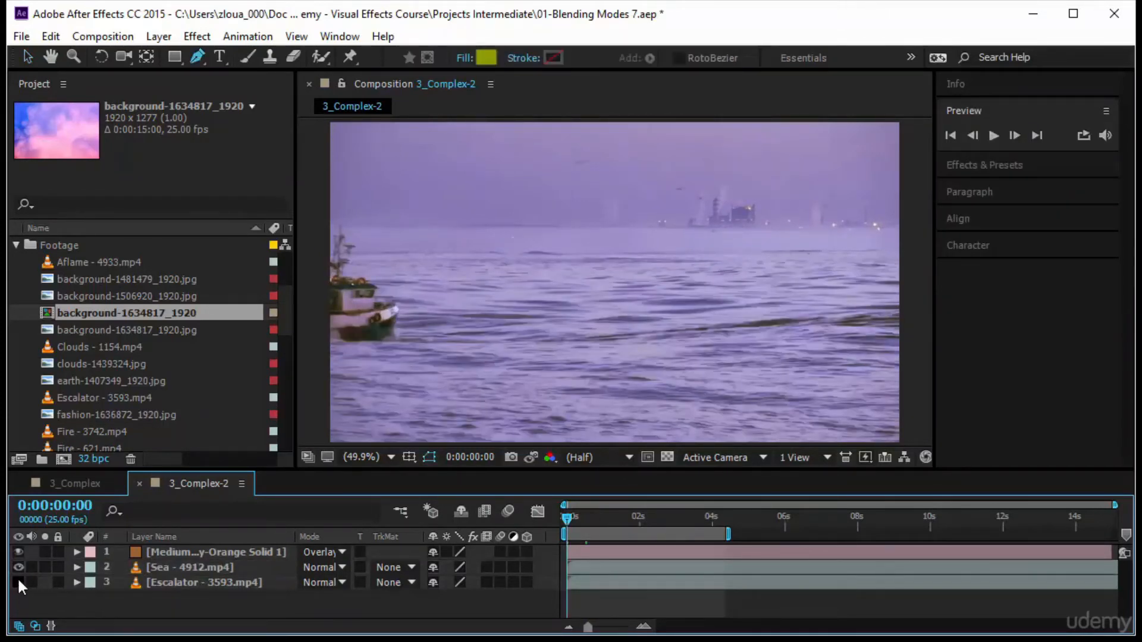
Leave only the Escalator - 3593.mp4 layer visible by hiding the solid and Sea layers, and play the preview
click(17, 552)
click(19, 567)
click(19, 582)
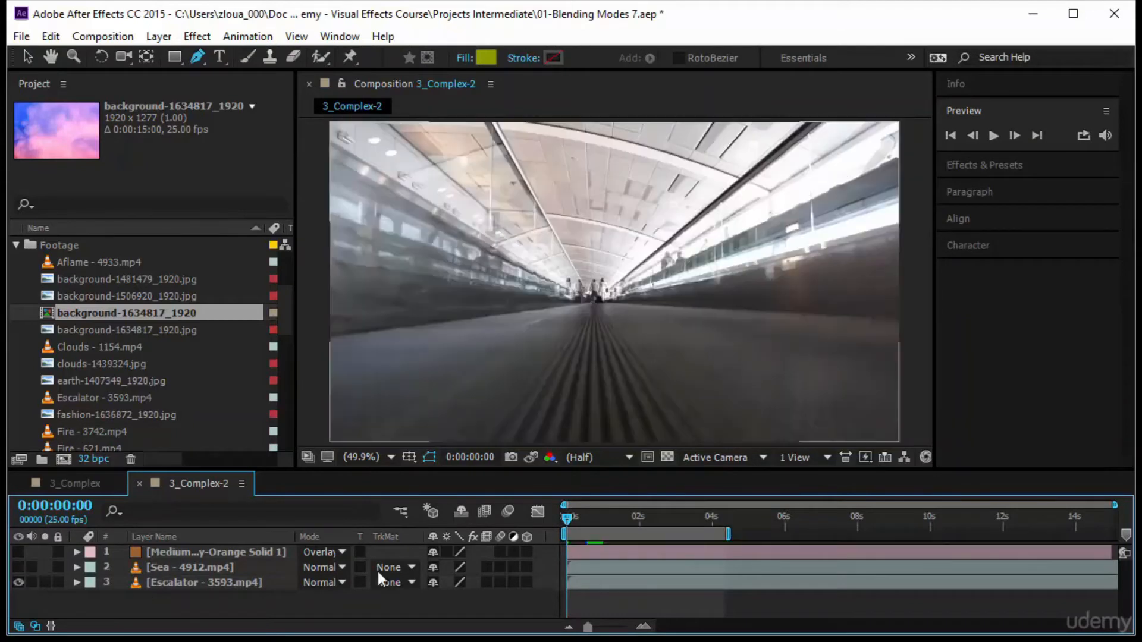
click(992, 134)
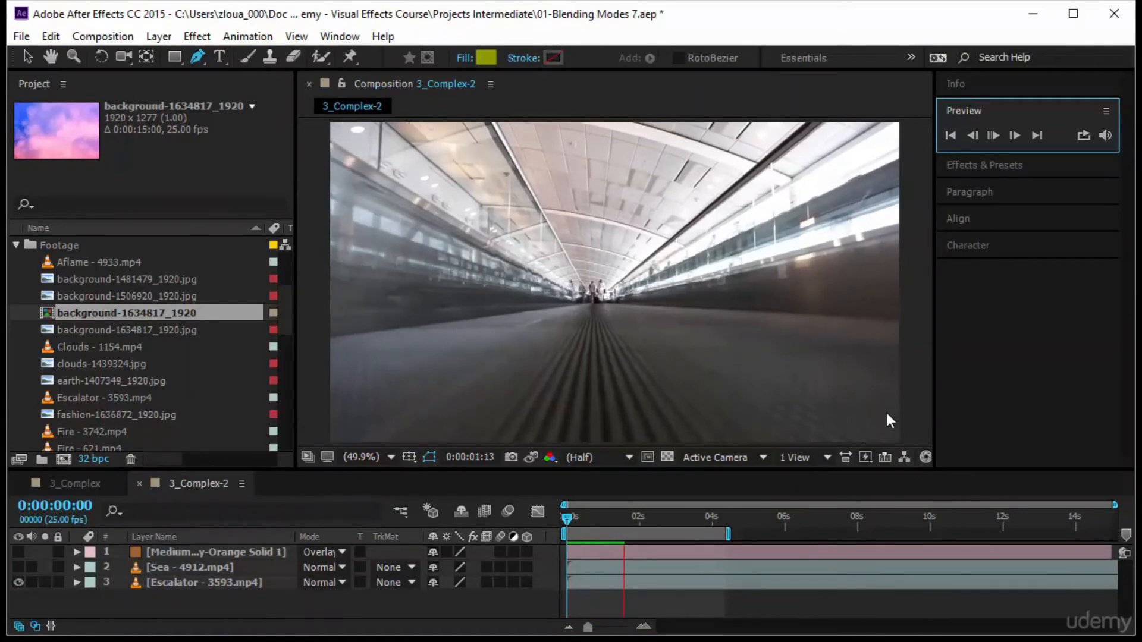
Stop the preview and draw a closed Pen tool shape covering the escalator floor from the vanishing point past the frame's lower edges
key(space)
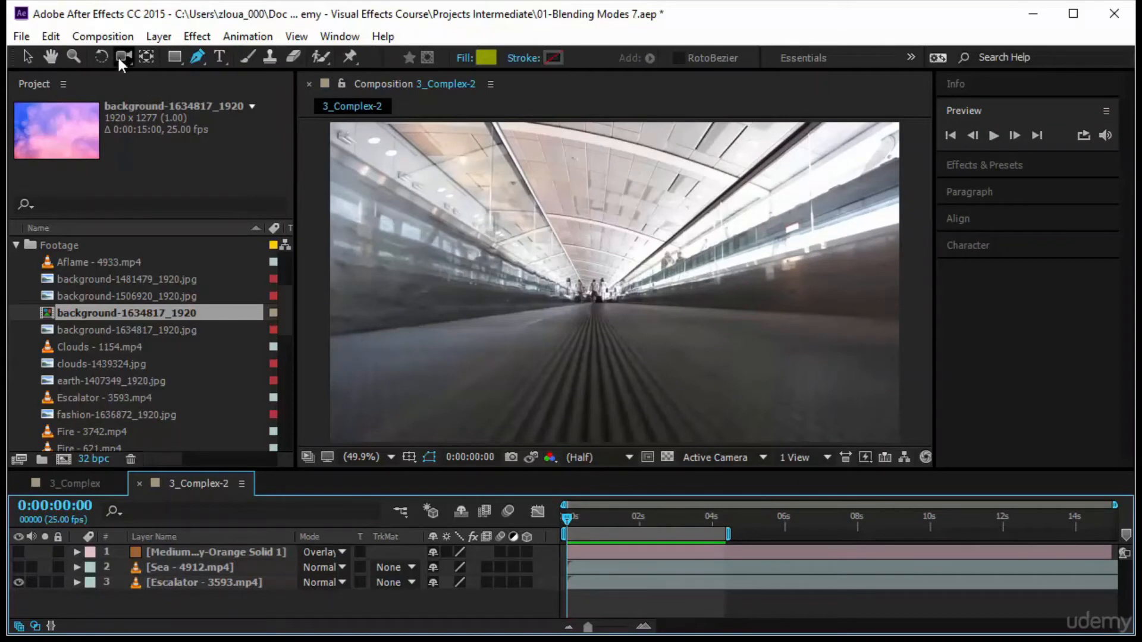
click(320, 338)
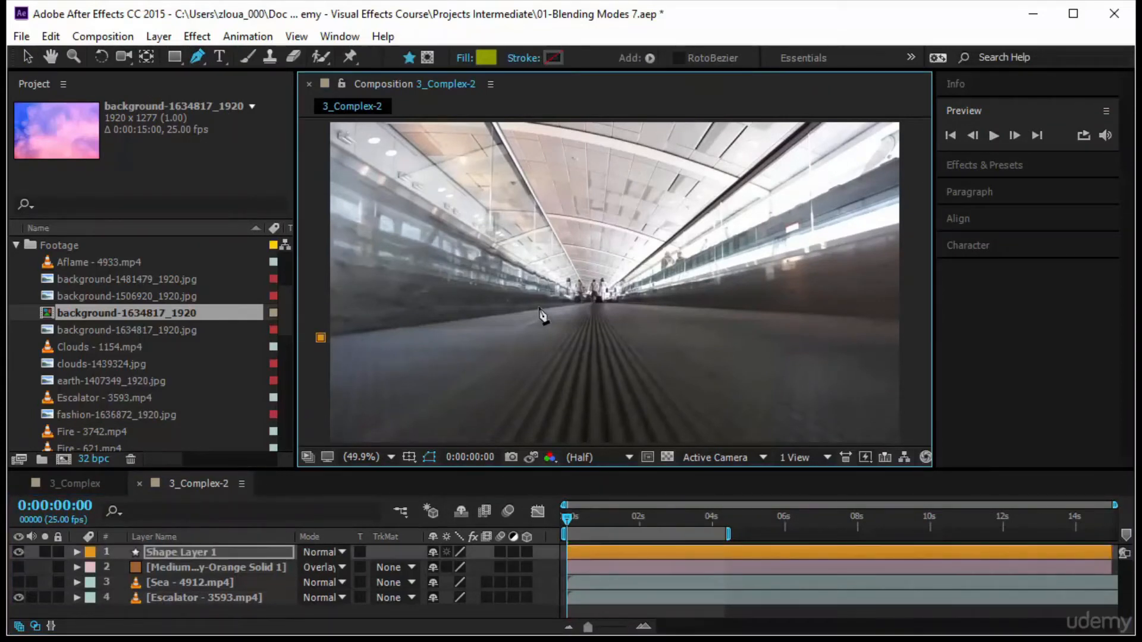
click(583, 302)
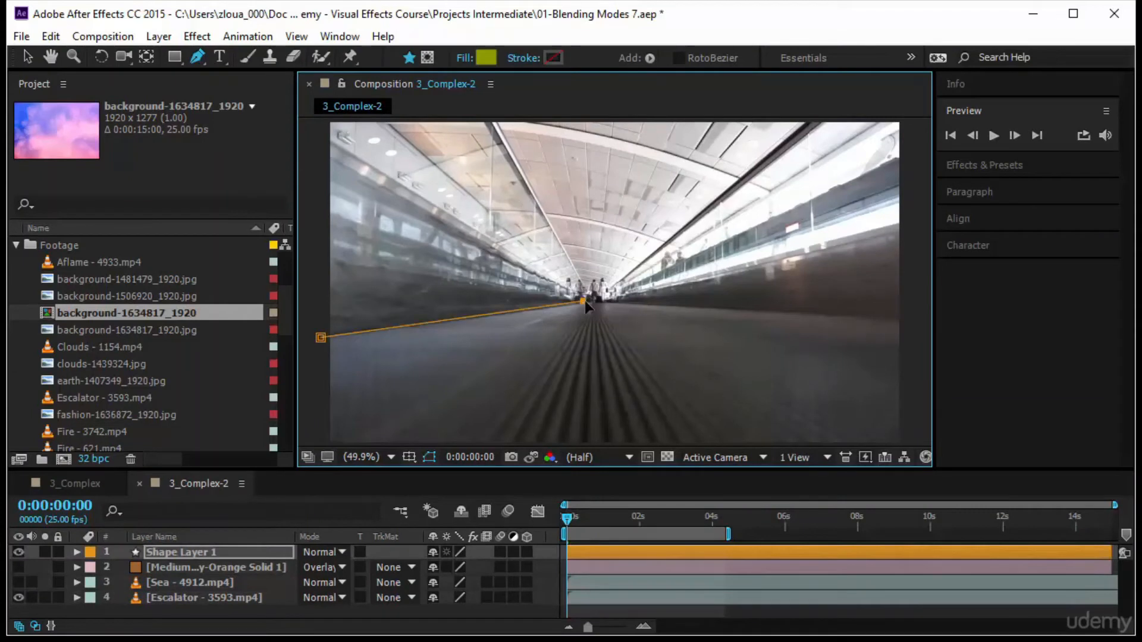
click(606, 298)
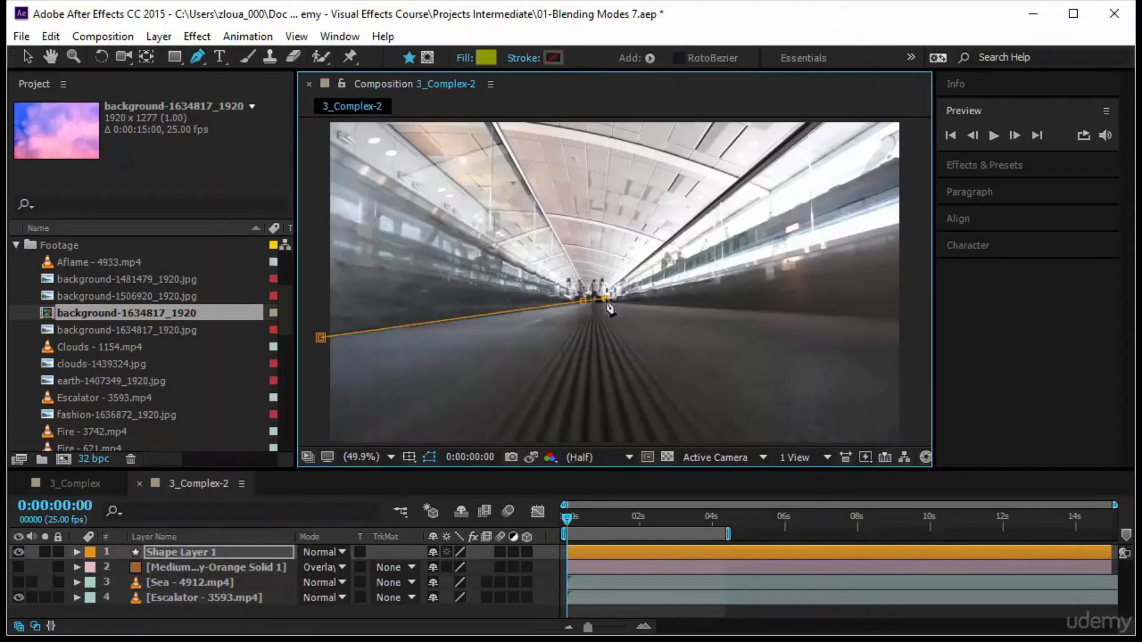
click(909, 324)
key(space)
drag(867, 359, 855, 294)
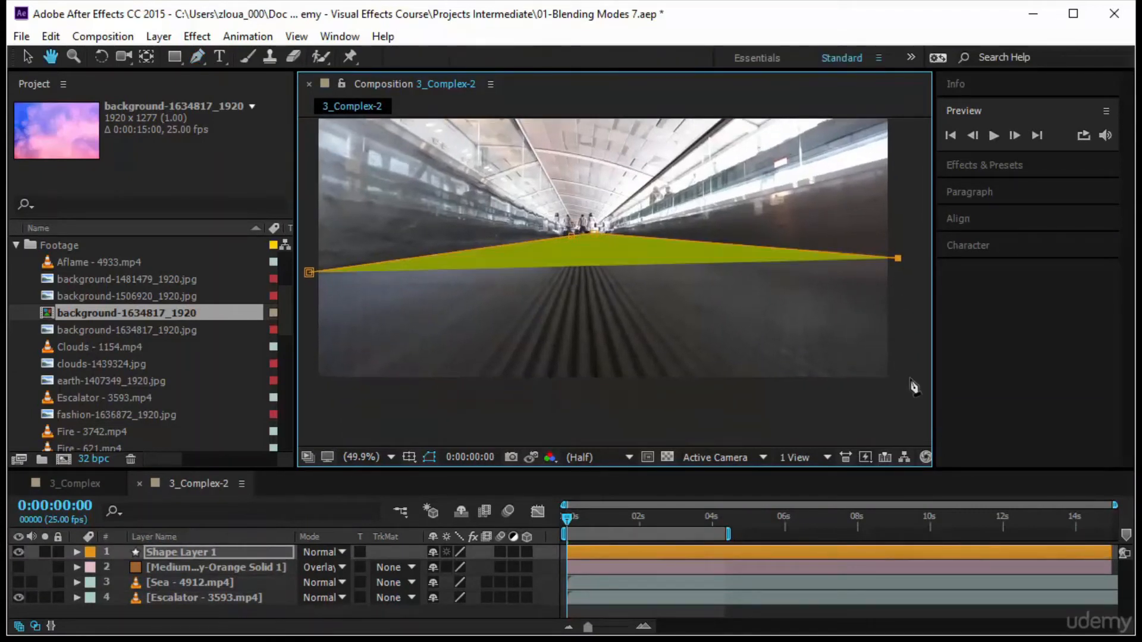
click(902, 378)
click(845, 404)
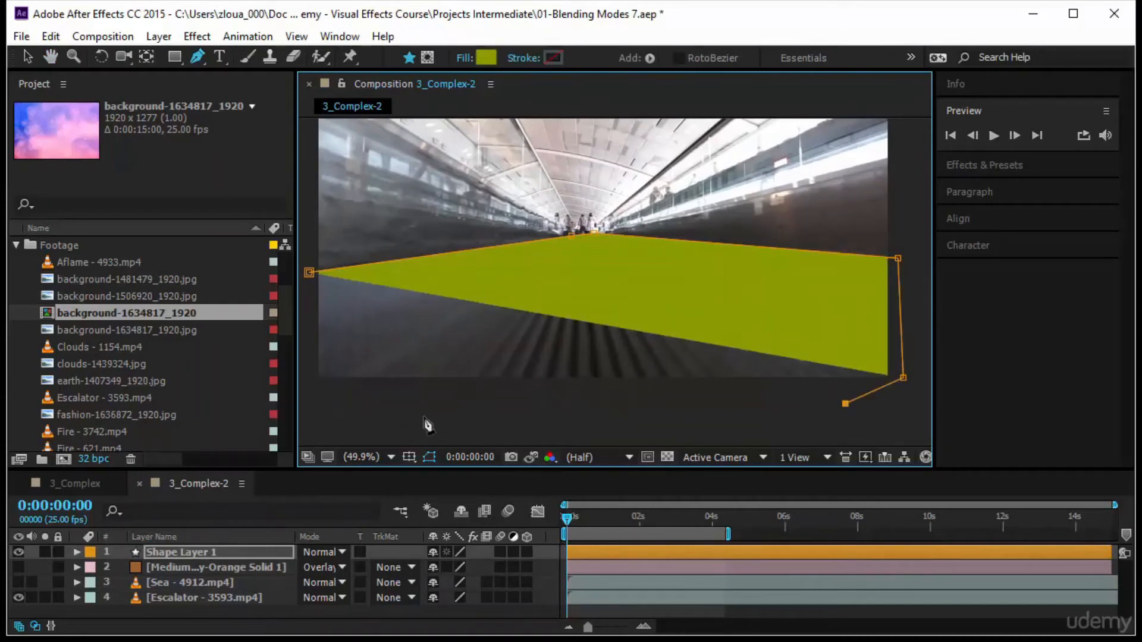
click(423, 416)
click(304, 403)
click(309, 272)
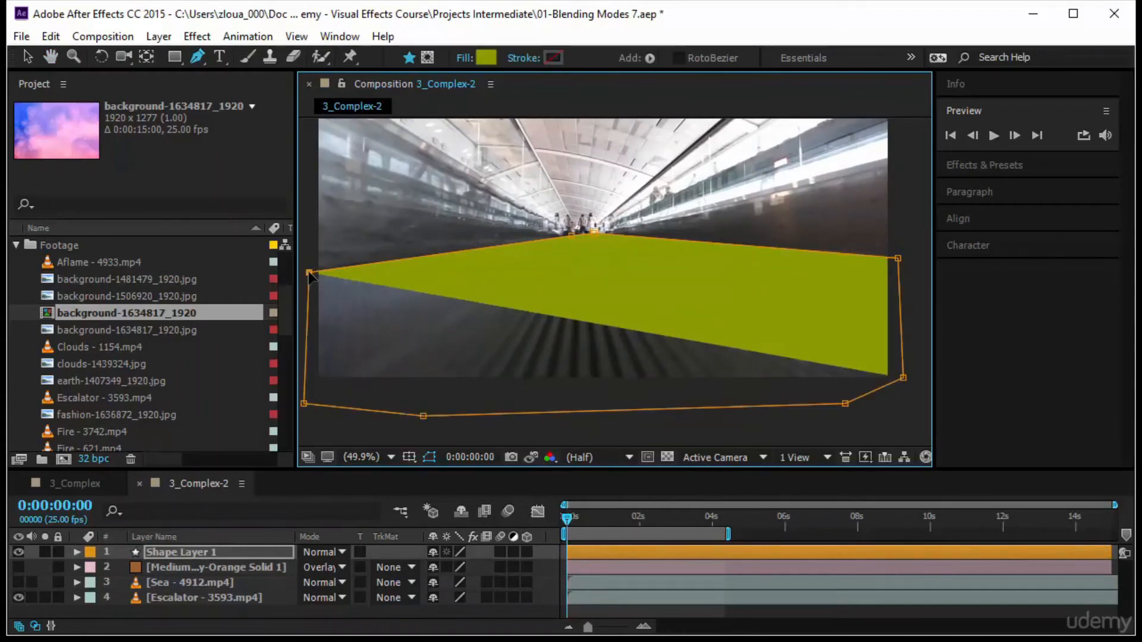
Nudge the floor shape's peak vertex slightly down to align with the vanishing point
key(space)
drag(618, 250, 632, 316)
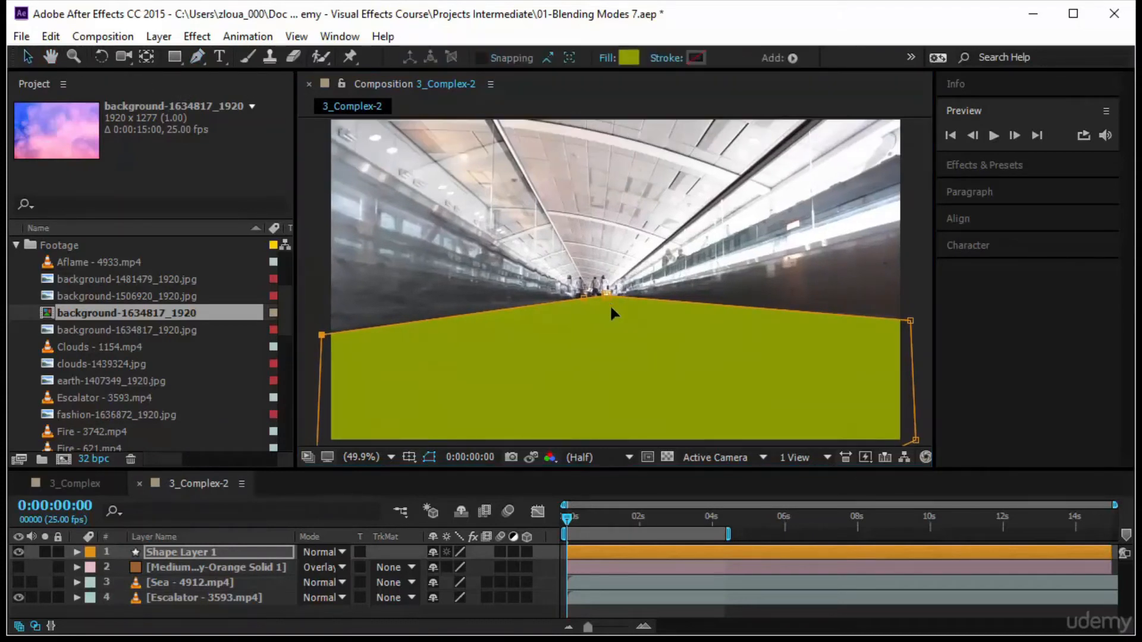
click(607, 295)
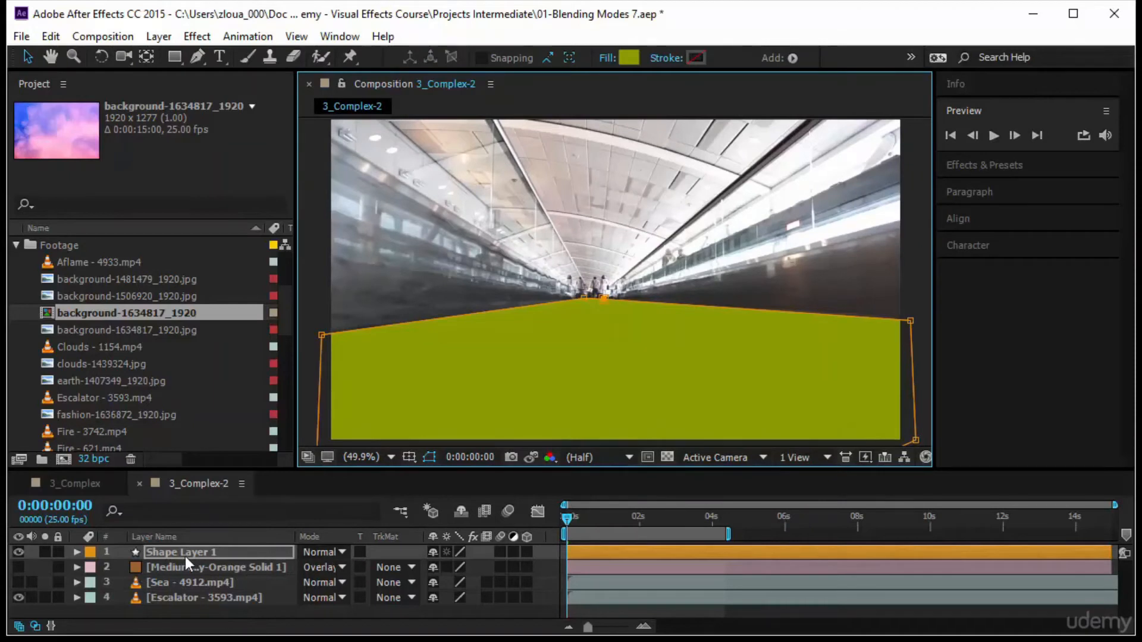
Move Shape Layer 1 directly above the Escalator layer, and hide the orange solid and Sea layers from the timeline as shy
drag(186, 556, 120, 580)
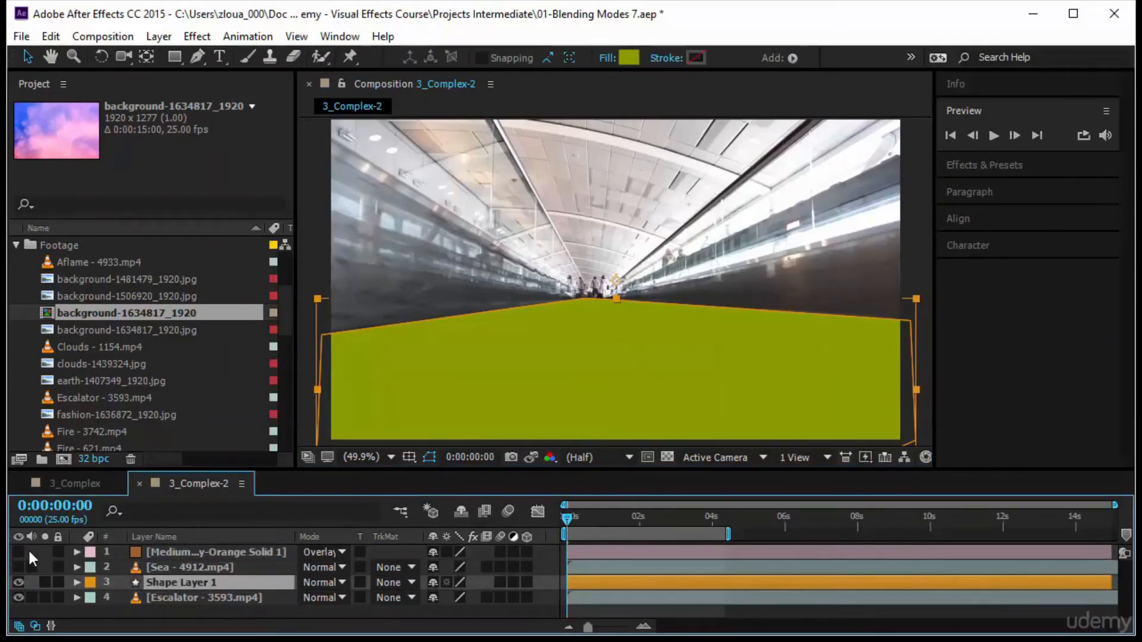
click(433, 552)
click(432, 568)
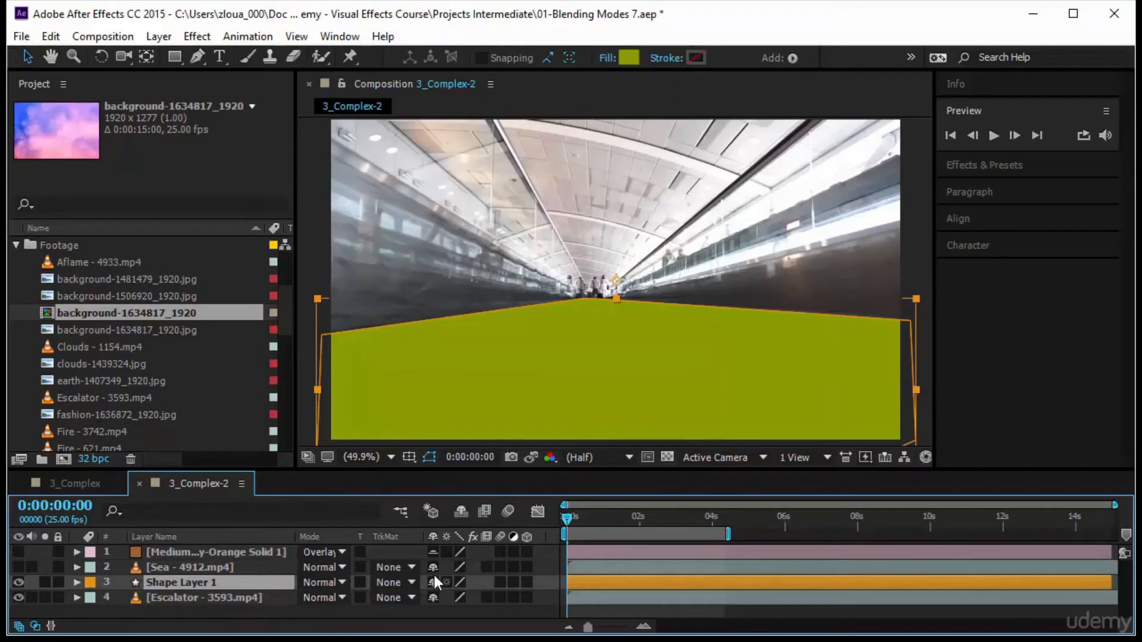
click(460, 511)
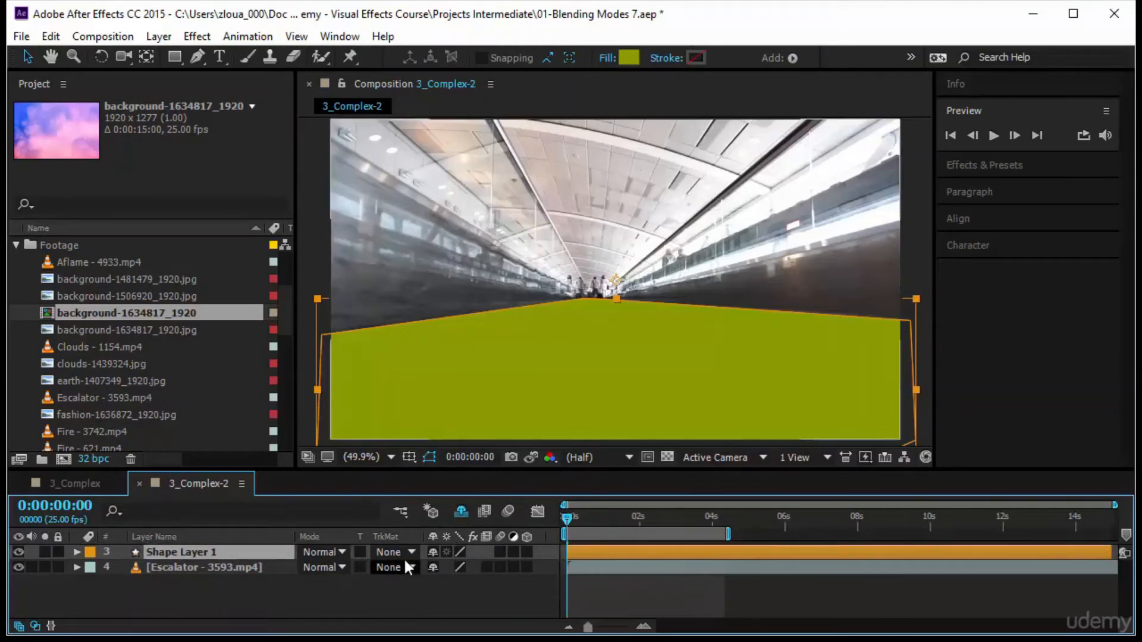
Set Shape Layer 1 to Overlay blending and change its fill to a brownish orange with hue 34° and saturation 100%
click(336, 551)
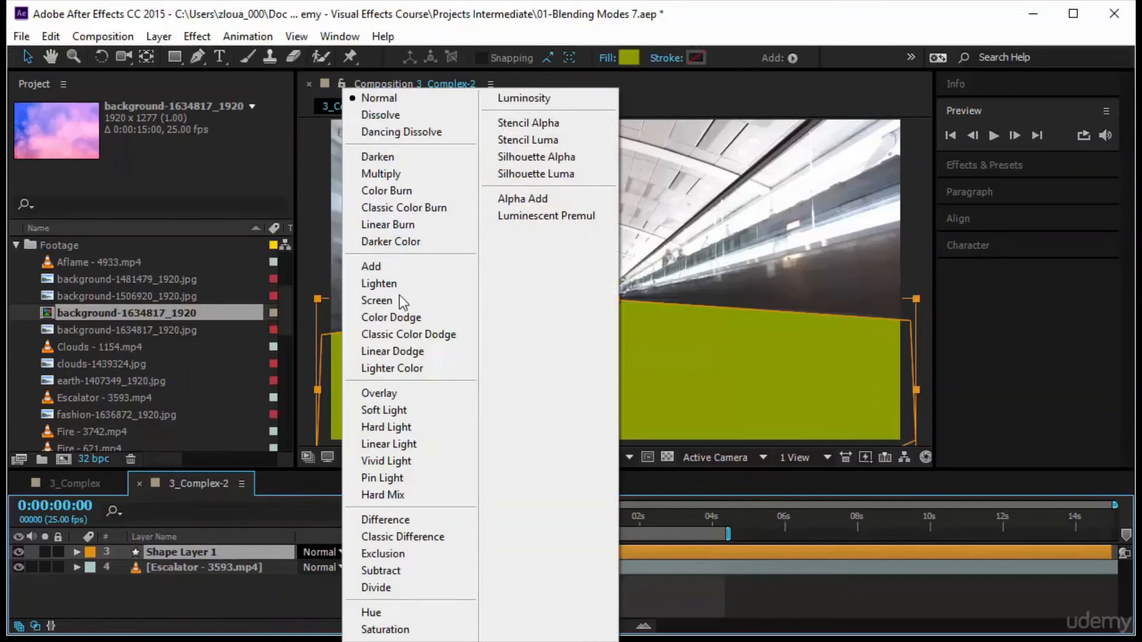
click(392, 394)
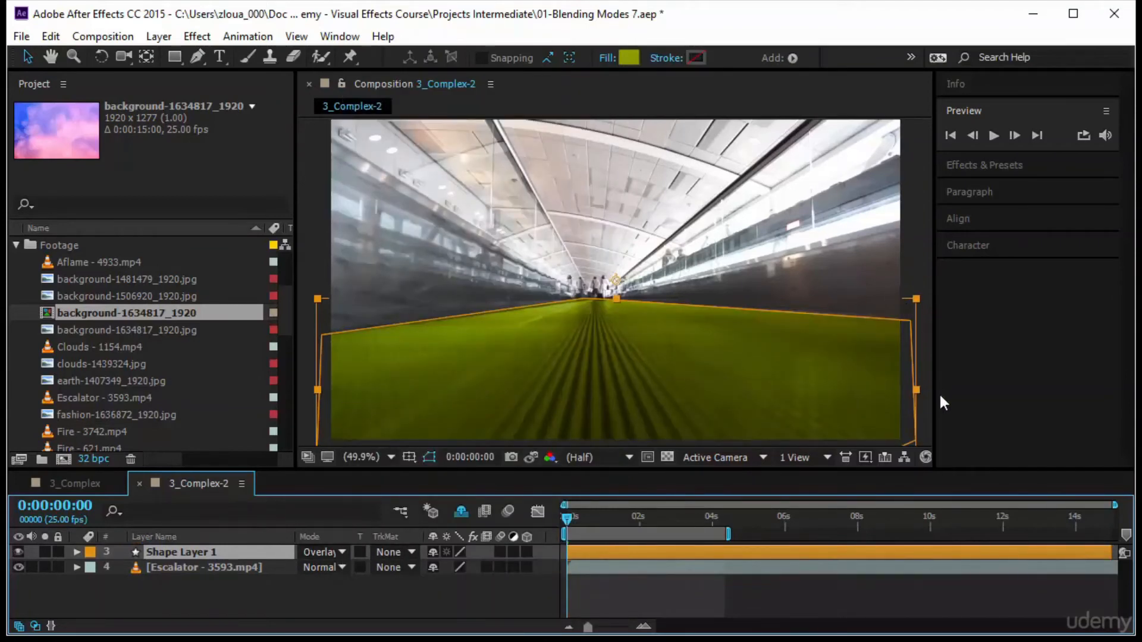
click(628, 57)
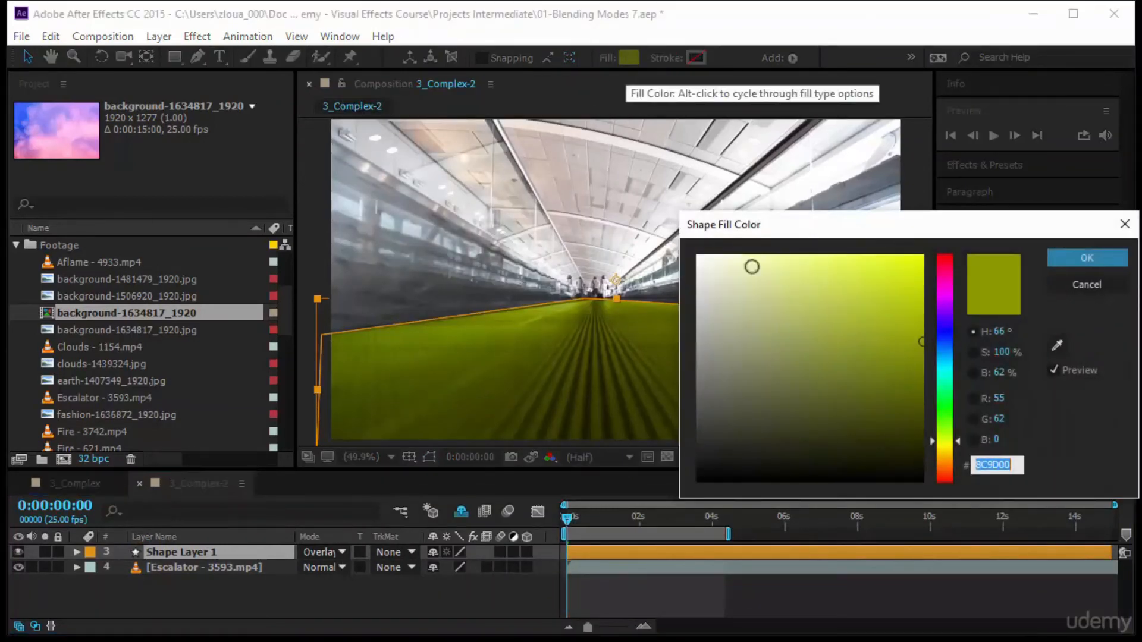
mouse_move(882, 319)
mouse_down()
mouse_move(915, 367)
mouse_move(944, 367)
mouse_move(967, 445)
mouse_move(966, 458)
mouse_move(955, 441)
mouse_move(958, 458)
mouse_up()
click(922, 380)
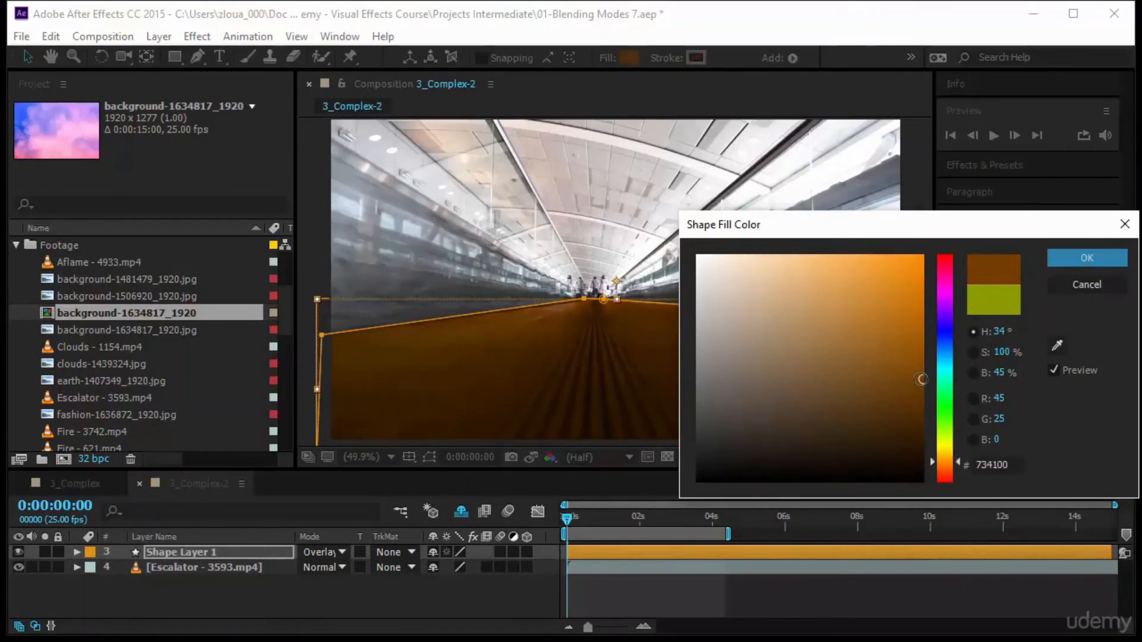
drag(920, 379, 929, 348)
click(1105, 257)
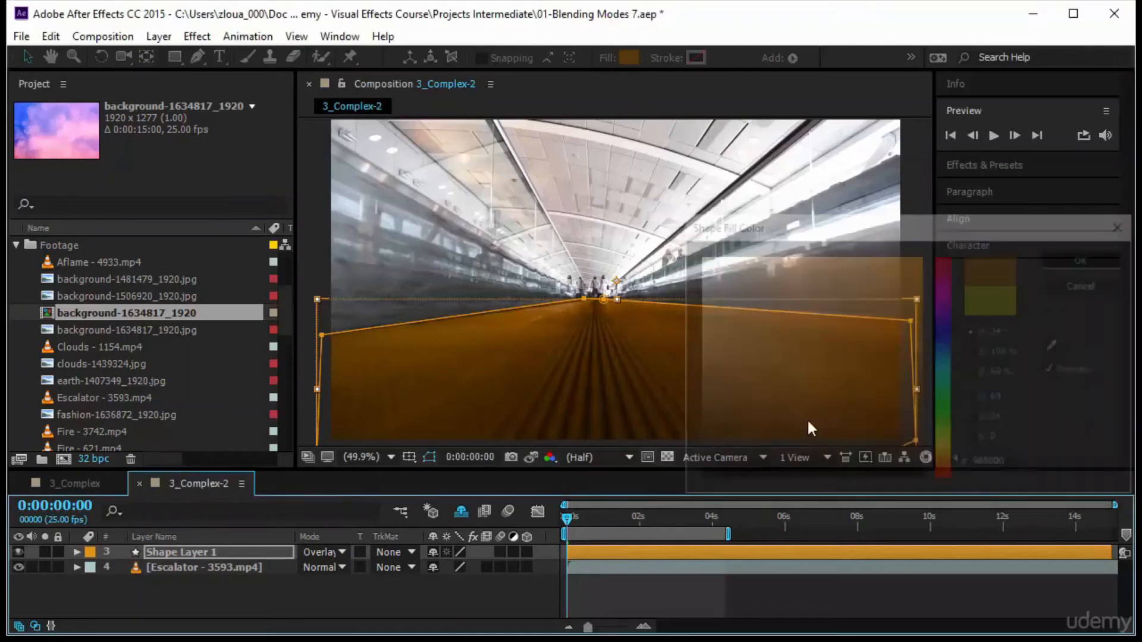
Deselect the shape layer and play the preview of the orange-tinted escalator floor
click(825, 610)
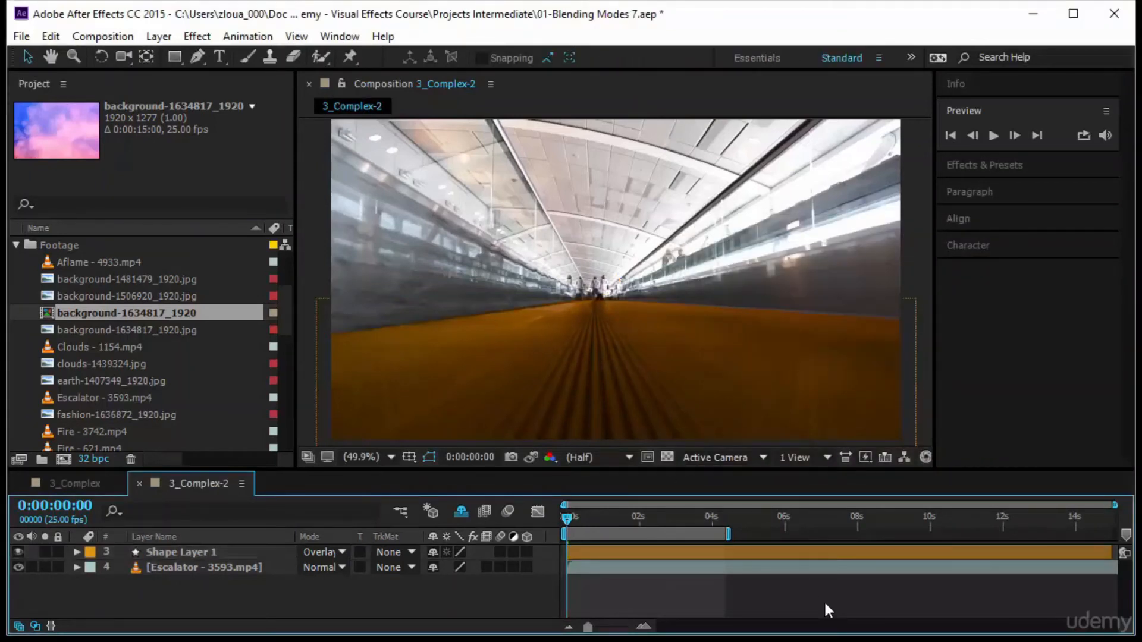
click(993, 135)
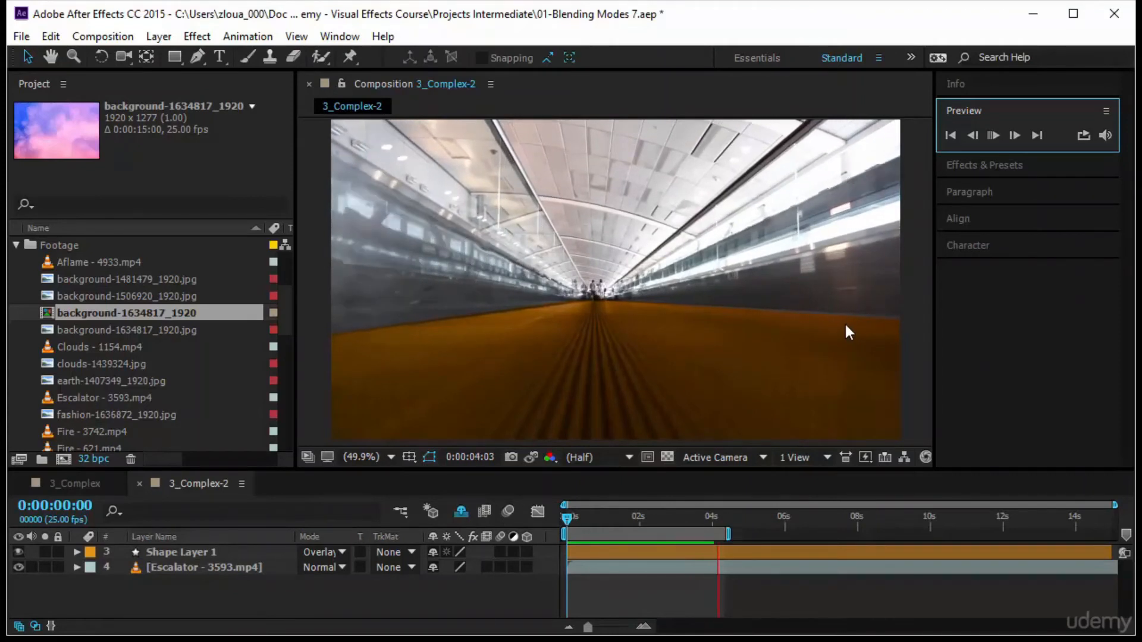
click(398, 291)
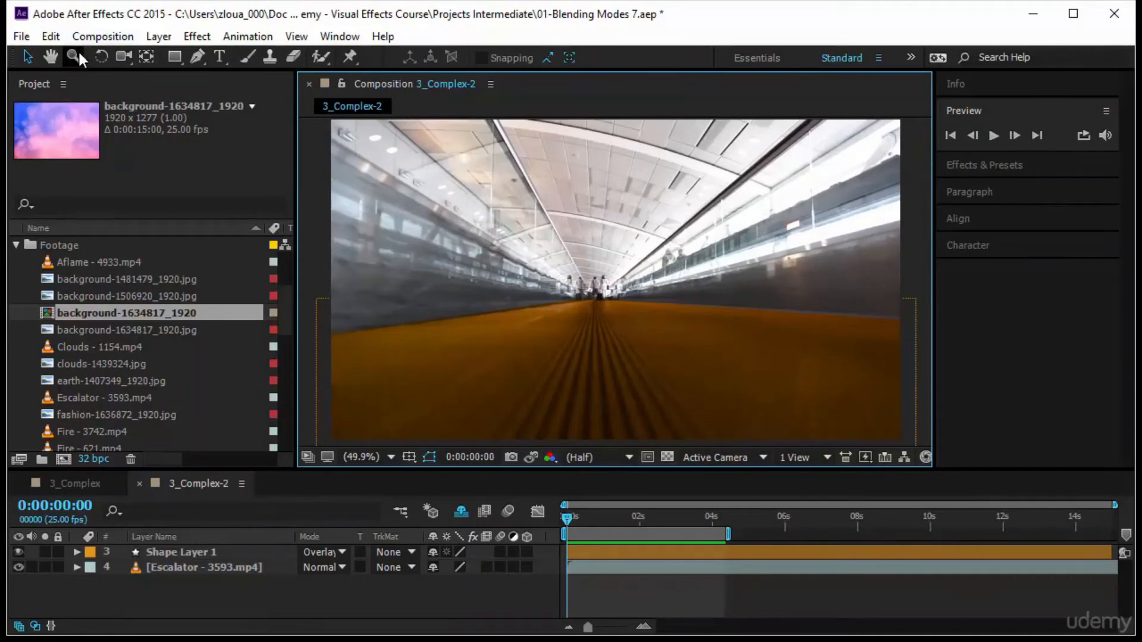
Draw a second closed Pen tool shape covering the walls and ceiling above the floor, extending past the frame's edges
click(197, 57)
drag(343, 158, 344, 195)
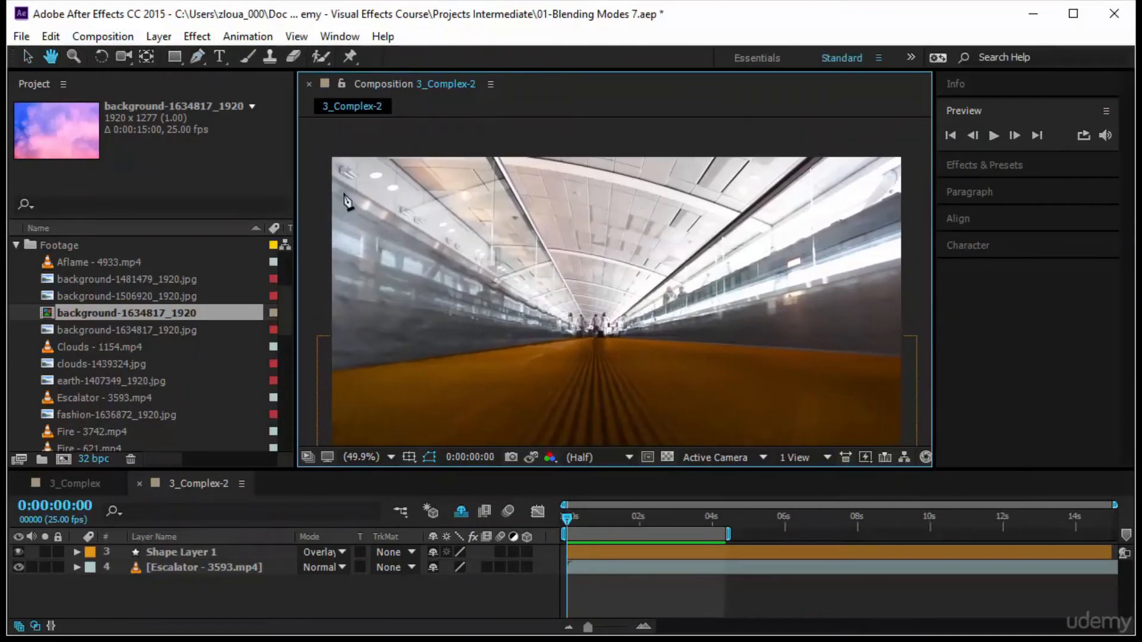
click(317, 149)
click(320, 376)
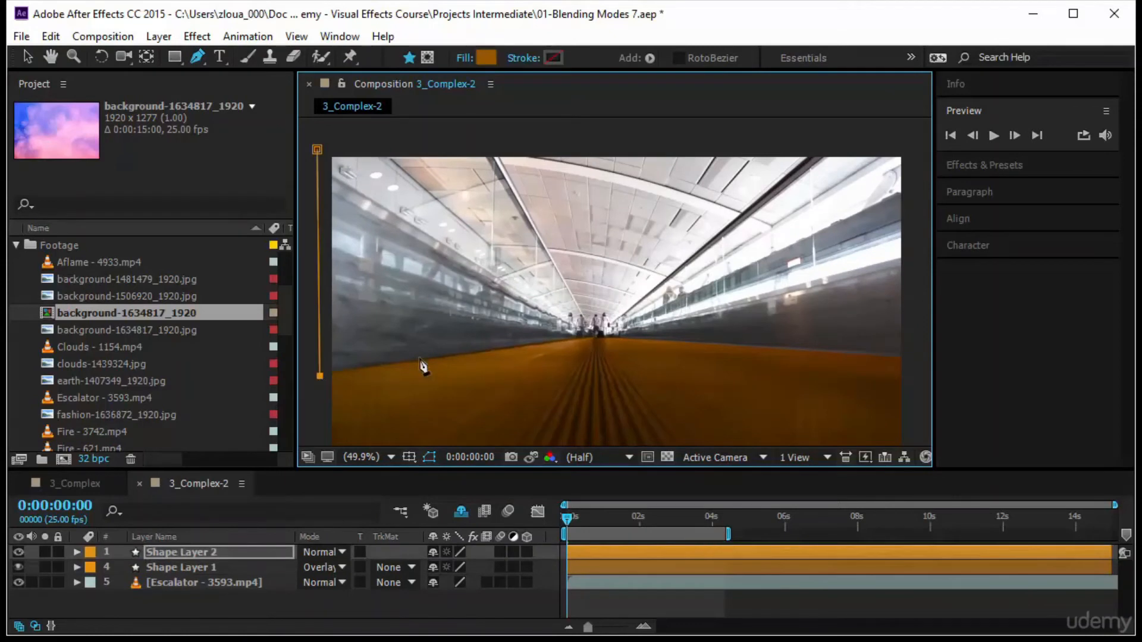
click(586, 338)
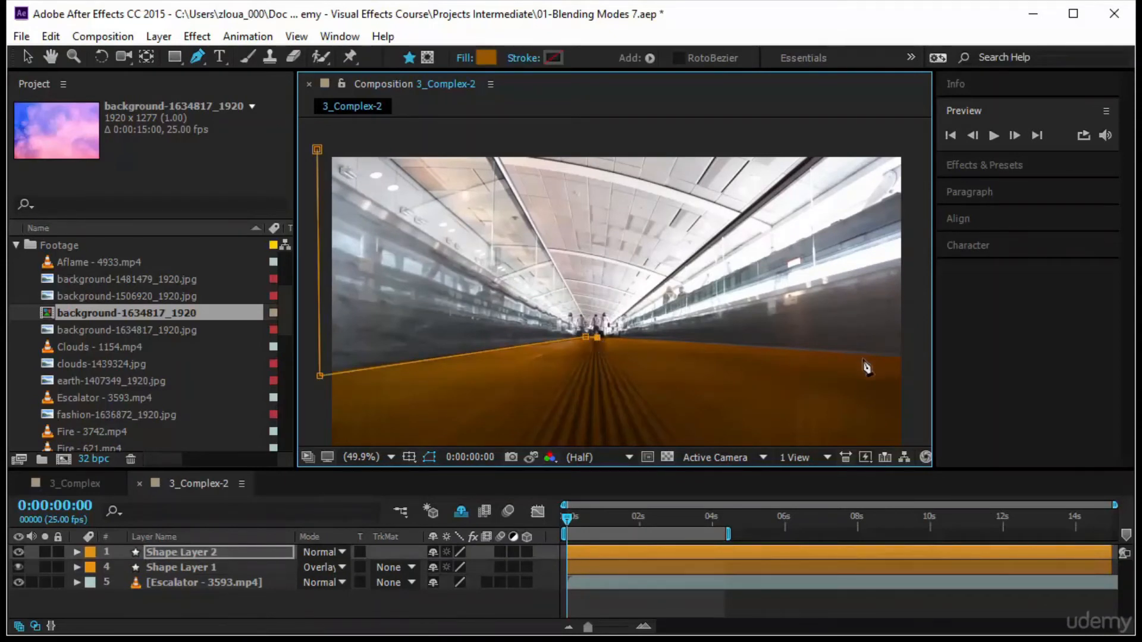
click(916, 360)
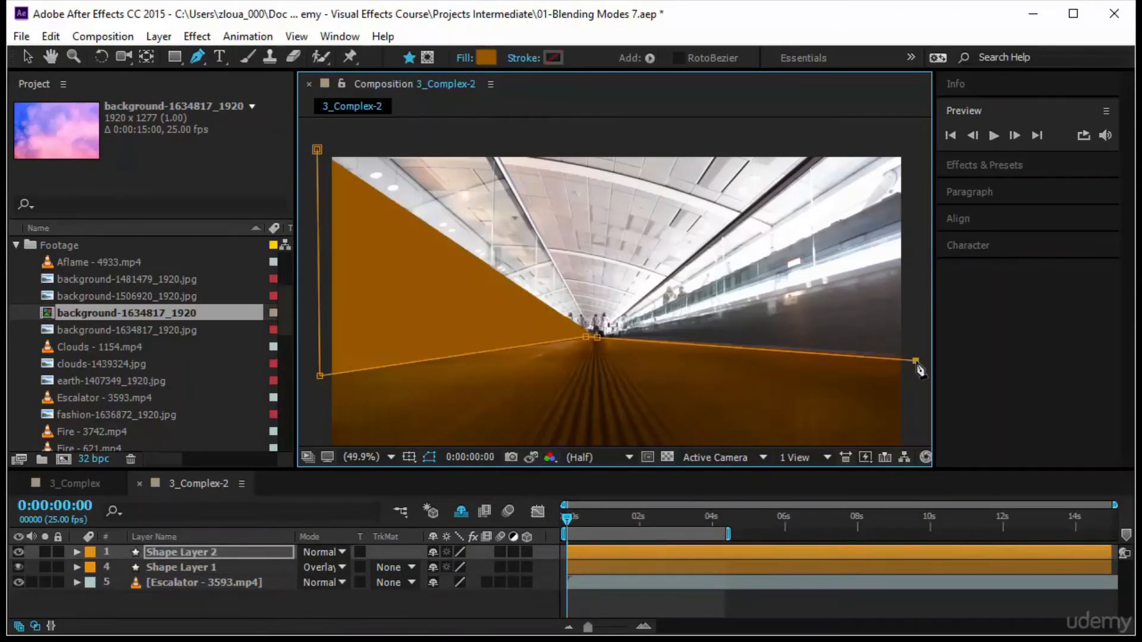
click(918, 136)
click(338, 135)
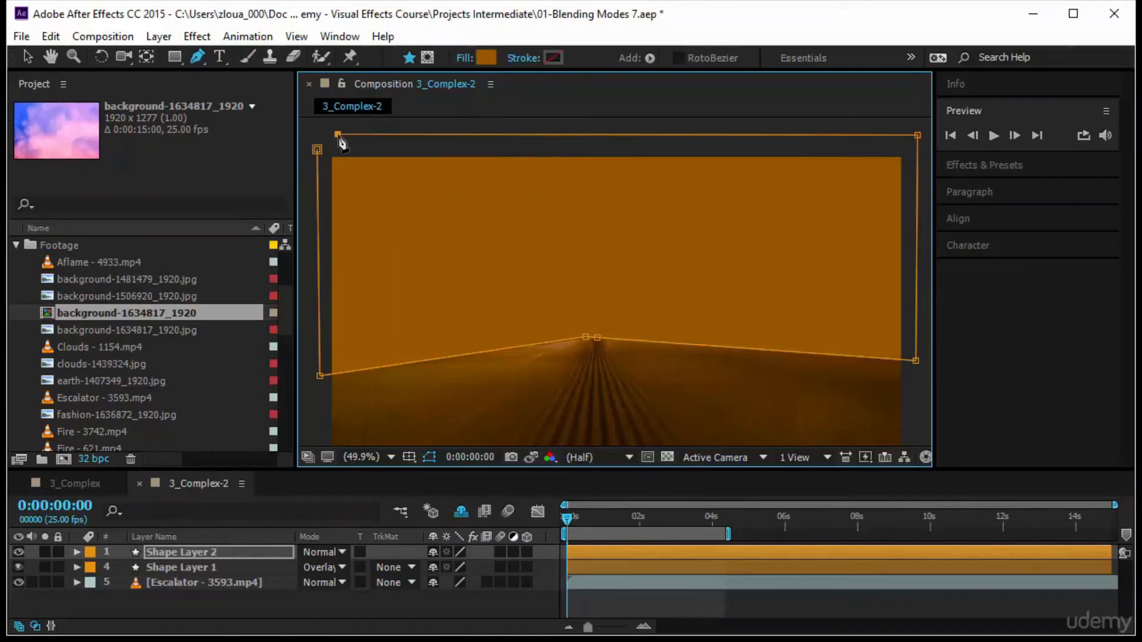
click(317, 151)
Change the fill of the wall and ceiling shape to the bright blue 1B00E3
click(485, 58)
click(942, 326)
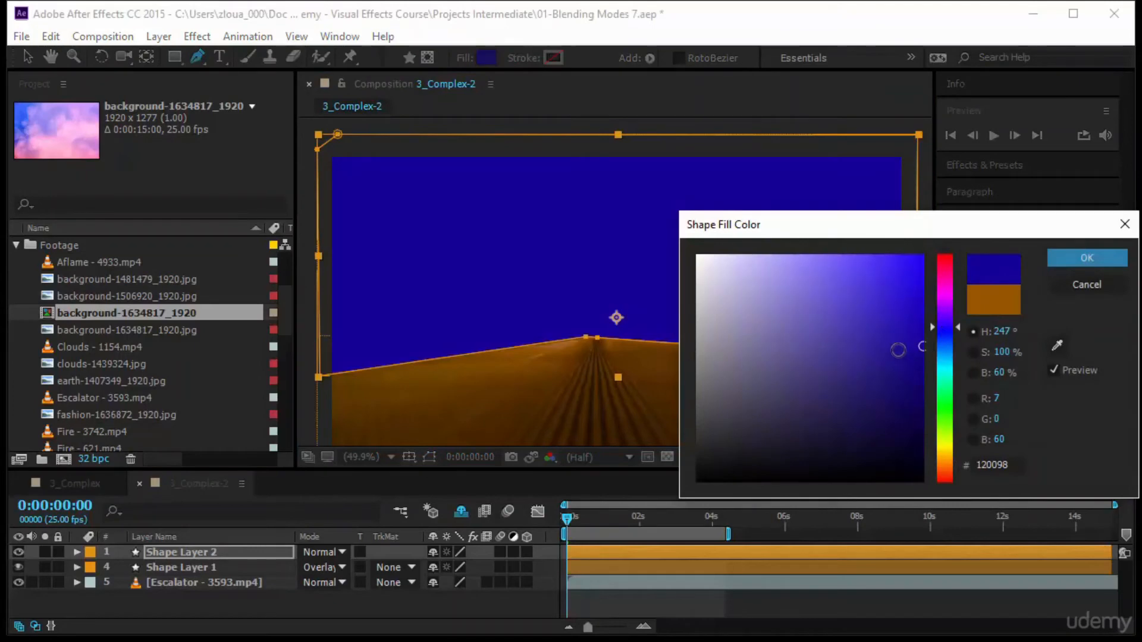
mouse_move(898, 350)
mouse_down()
mouse_move(923, 321)
mouse_move(923, 279)
mouse_up()
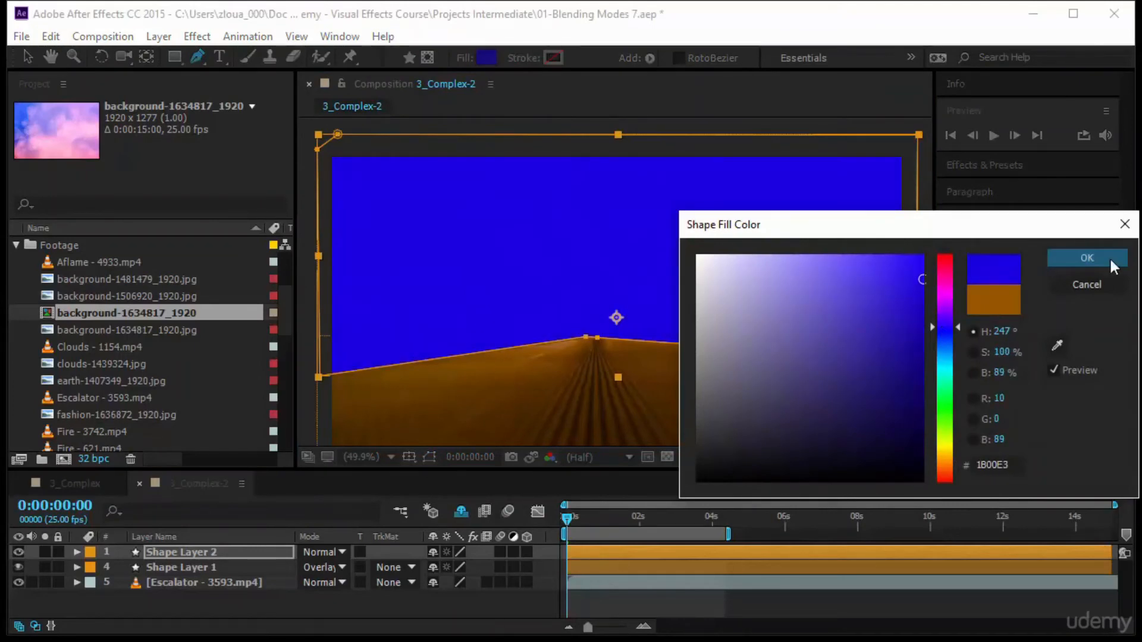
click(1086, 258)
Set the blue Shape Layer 2 to Overlay blending and play the preview
click(337, 552)
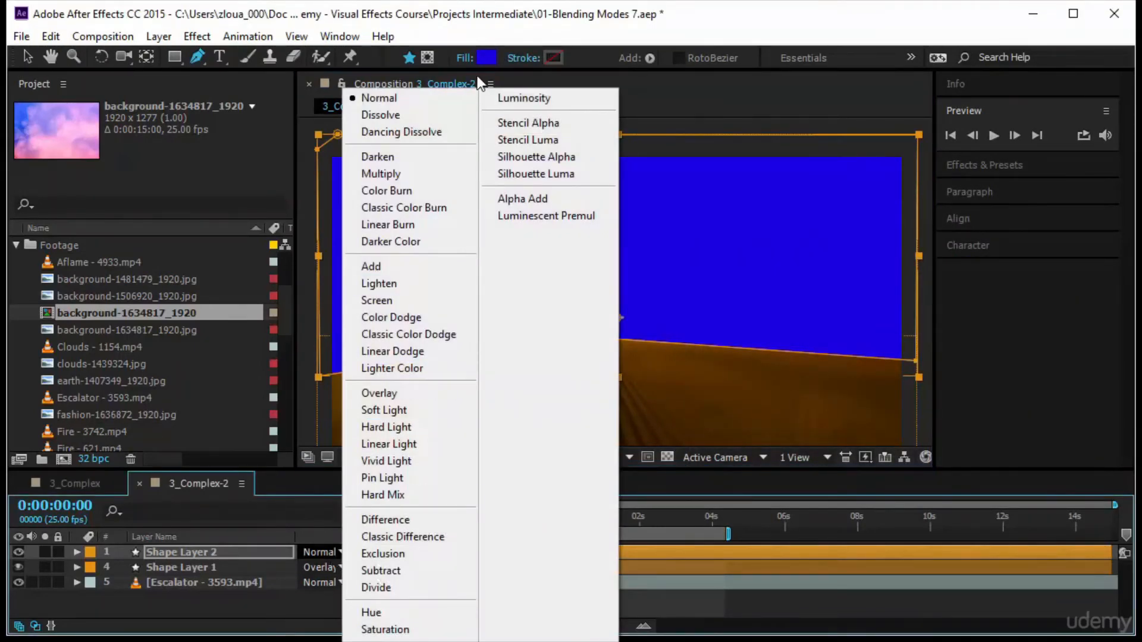
click(436, 397)
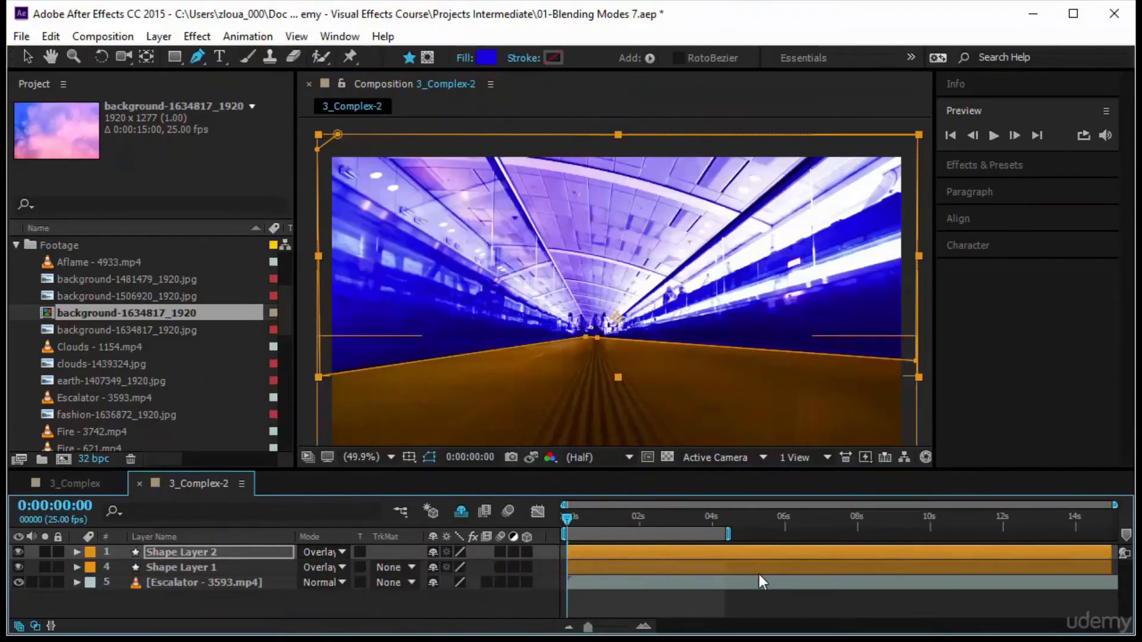
click(993, 136)
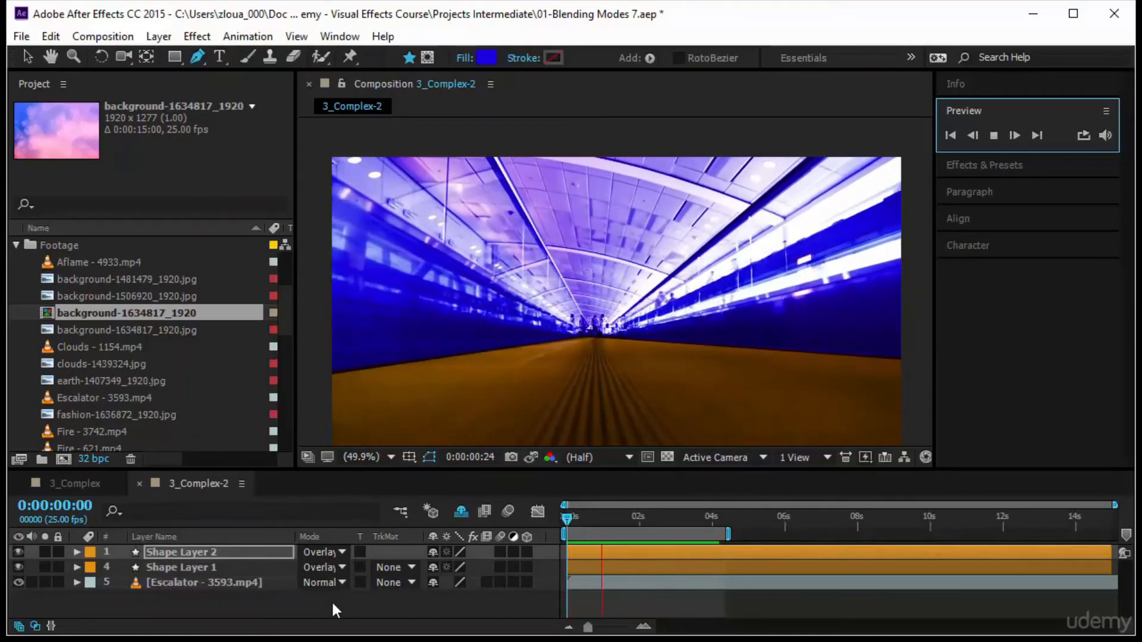
Try Soft Light and Hard Light blending on the blue Shape Layer 2 while the preview plays
click(317, 554)
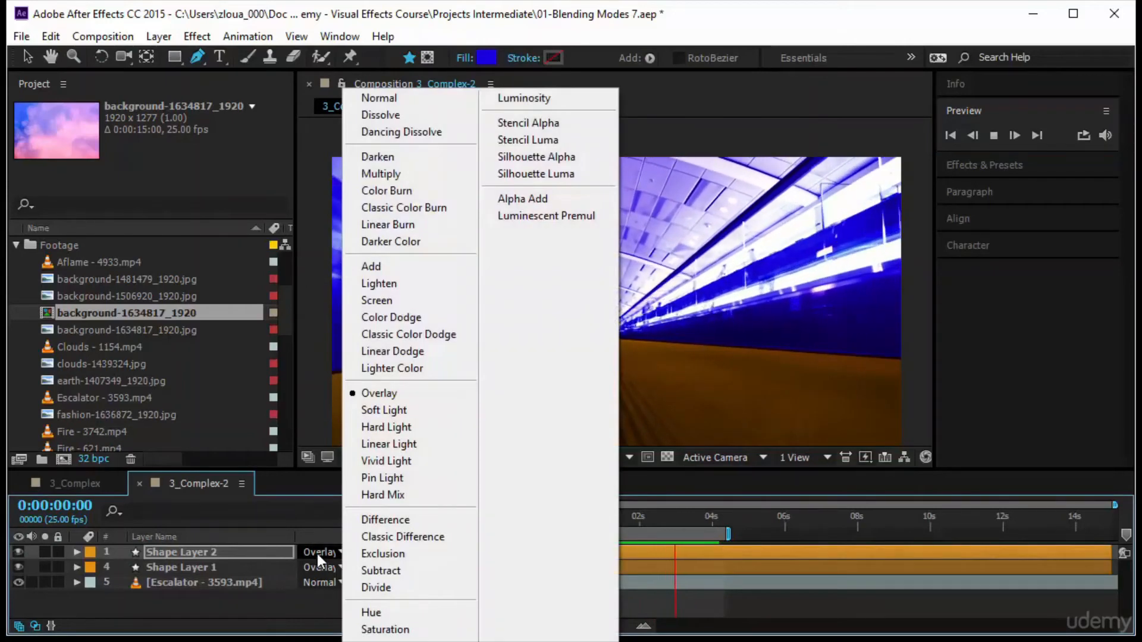
click(412, 409)
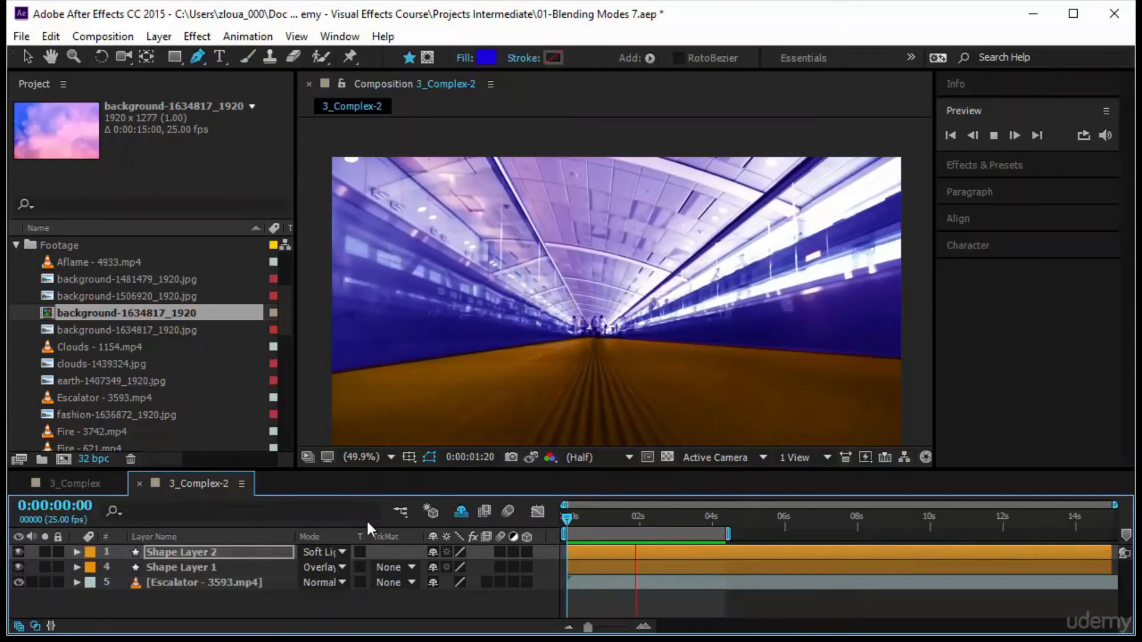
click(345, 552)
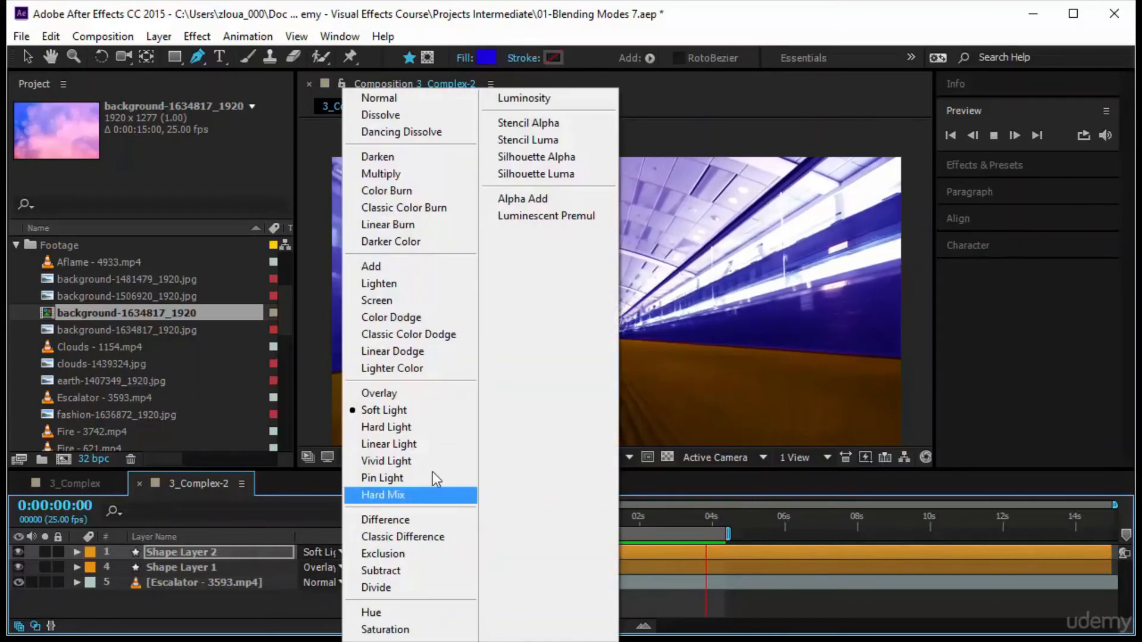
click(436, 426)
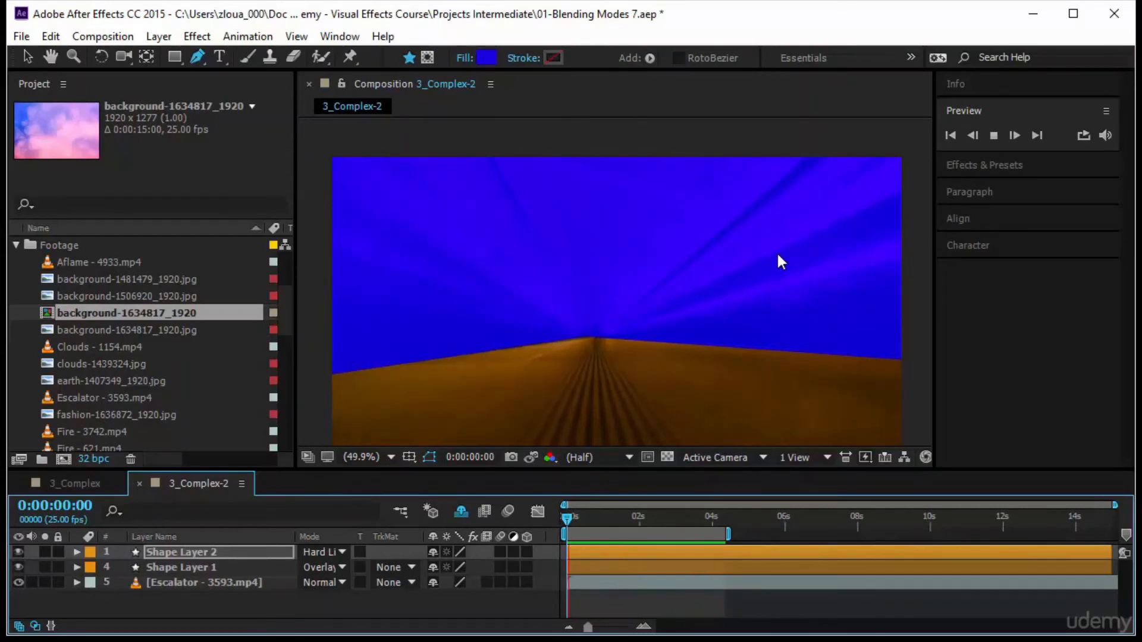
Switch Shape Layer 2 to Linear Light blending, and replace that with Vivid Light during playback
click(319, 552)
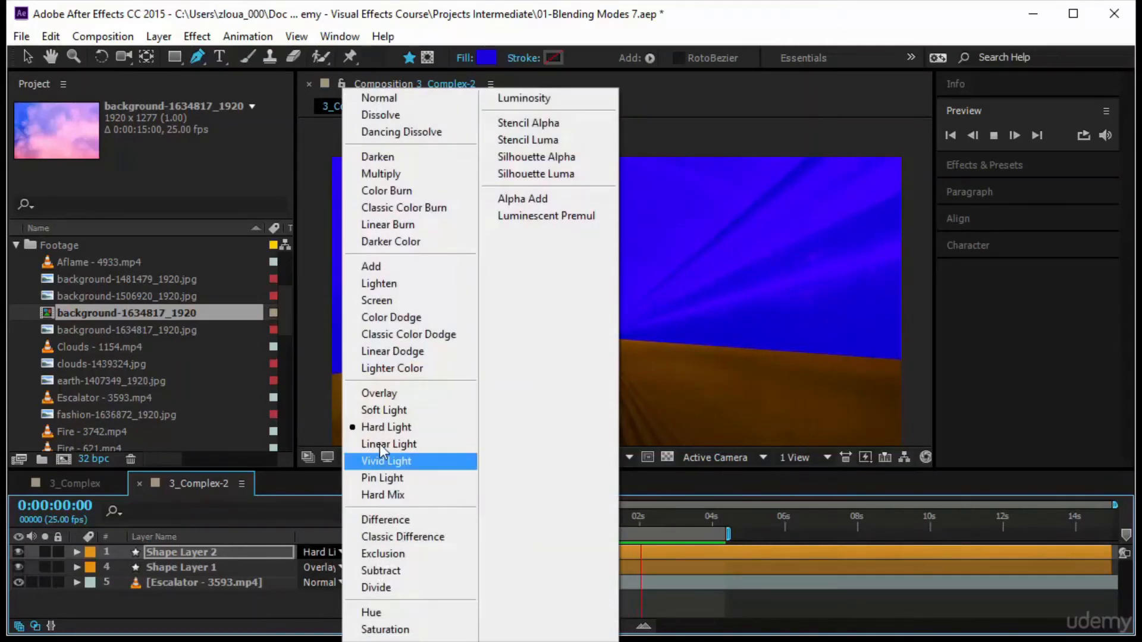
click(387, 448)
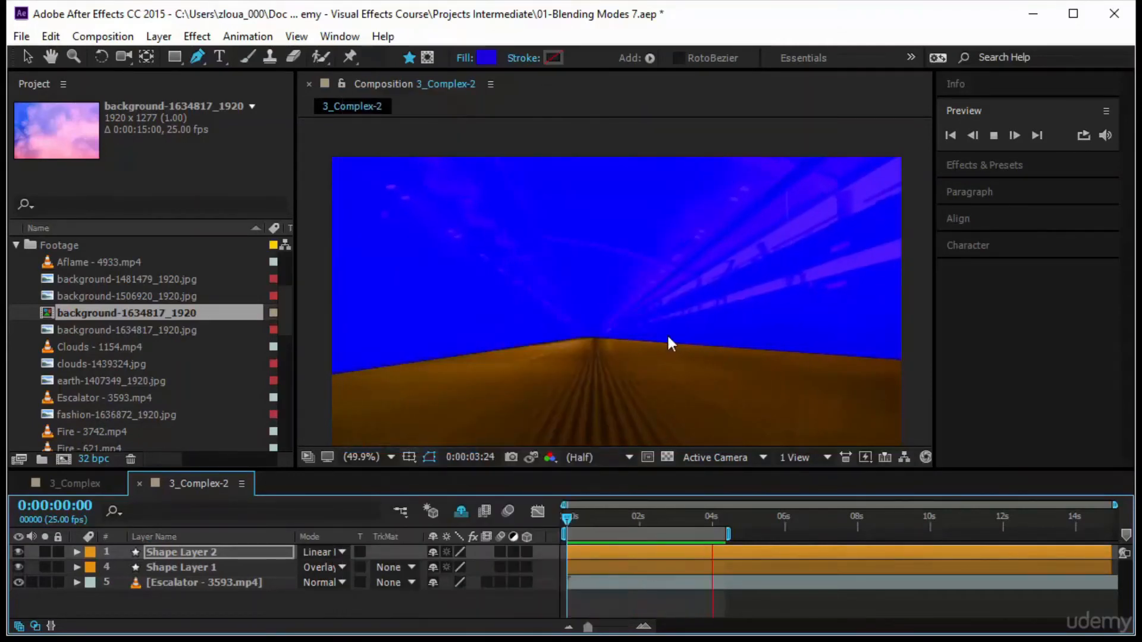
click(343, 553)
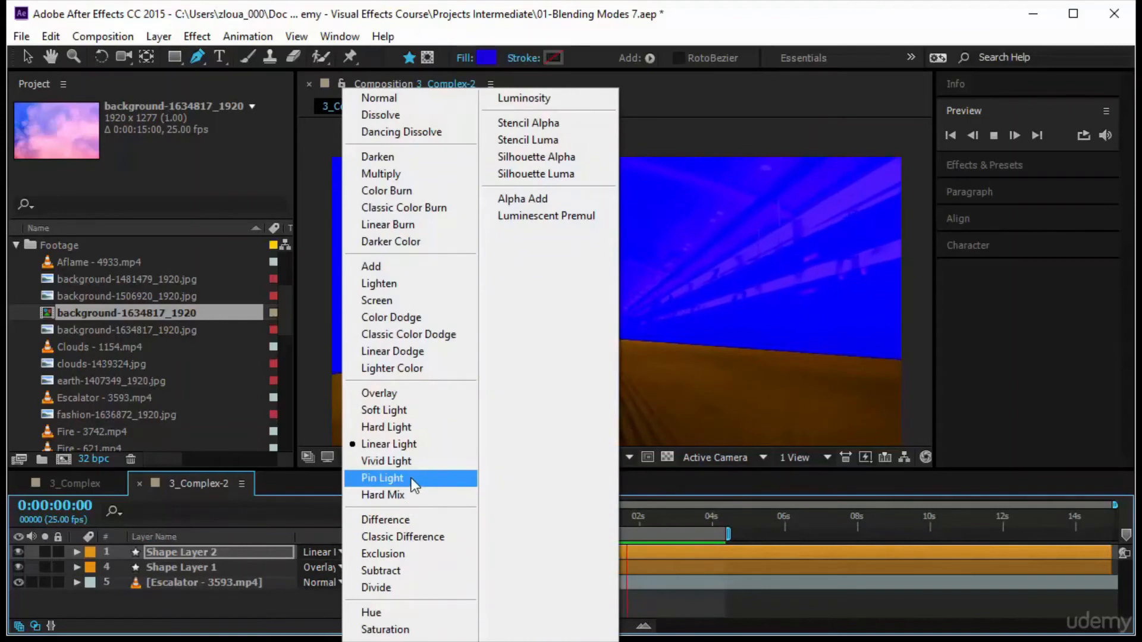
click(415, 463)
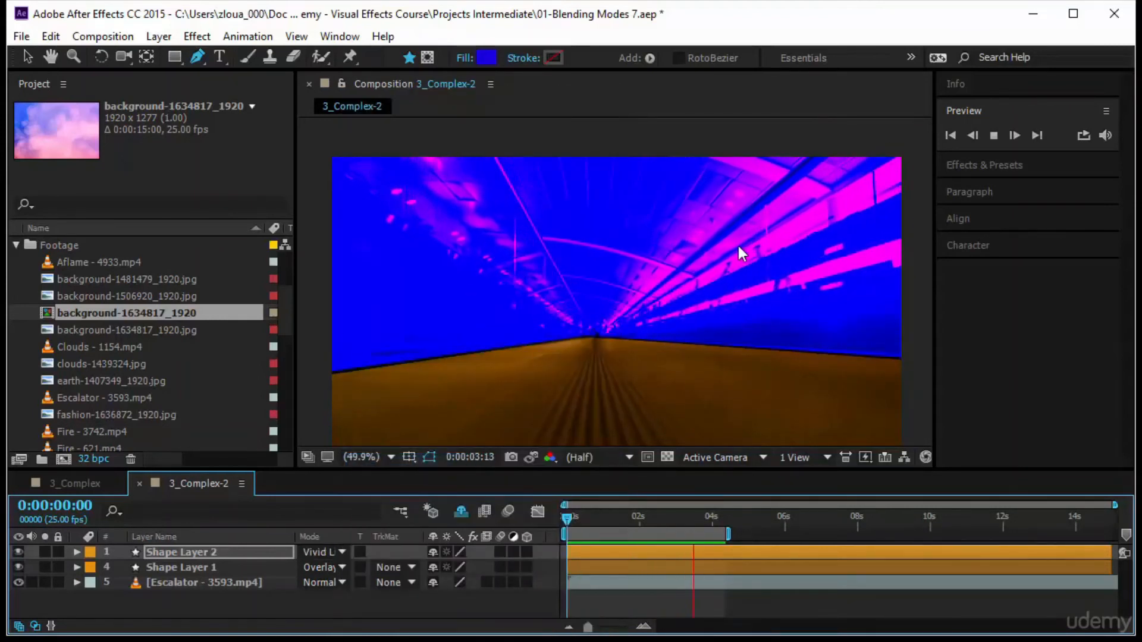
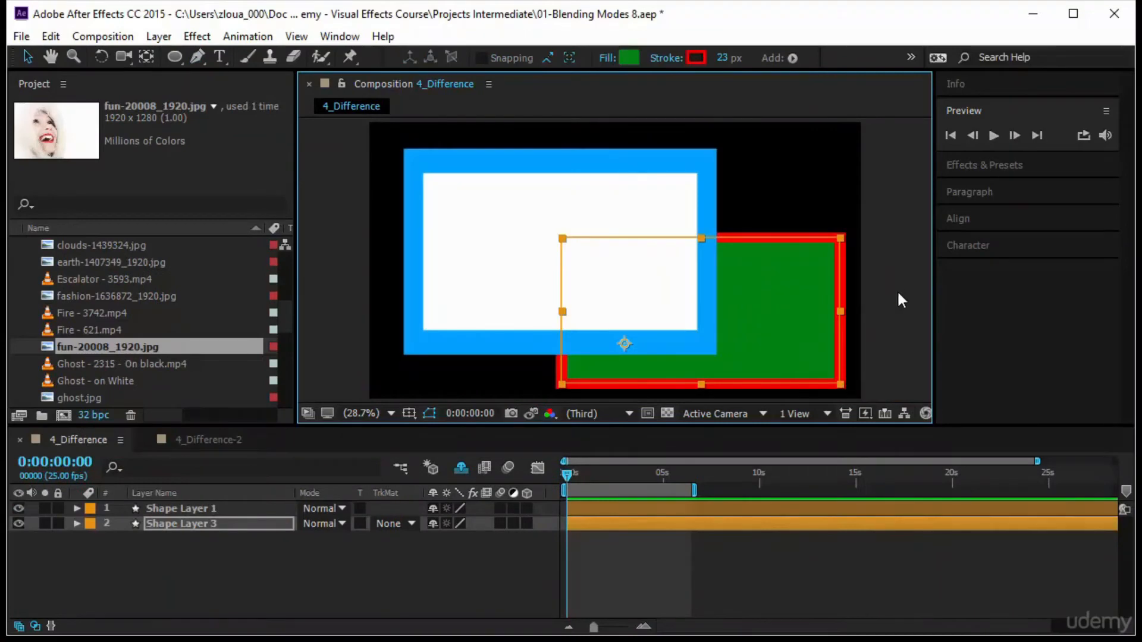
Set the white, blue-bordered Shape Layer 1 to Difference blending over the green and red rectangle in the 4_Difference composition
click(324, 523)
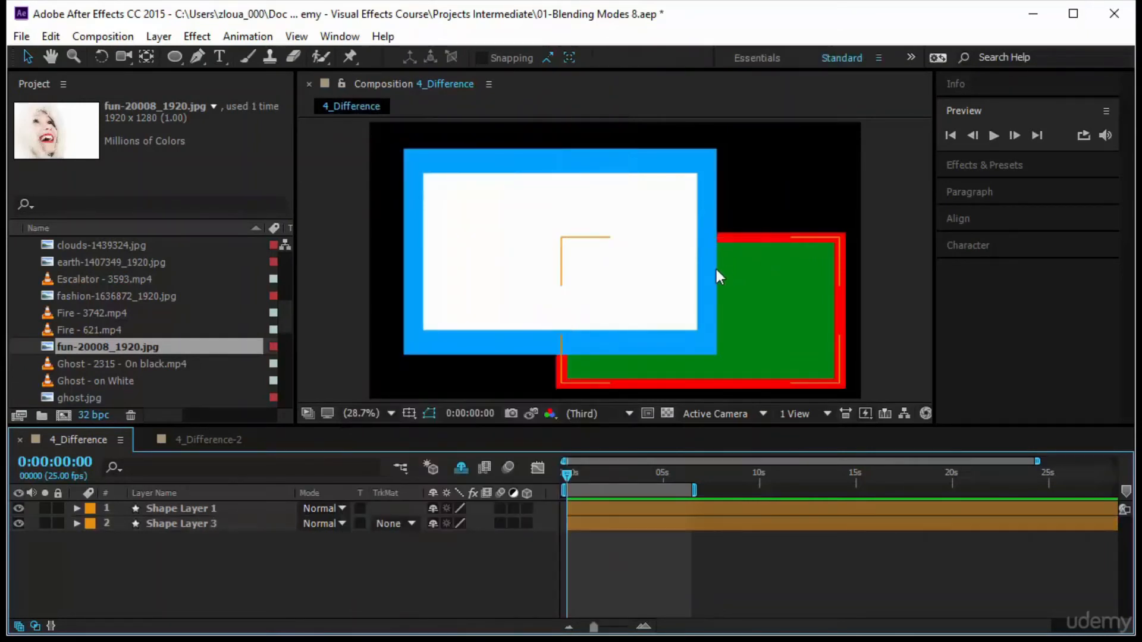
click(558, 288)
click(789, 301)
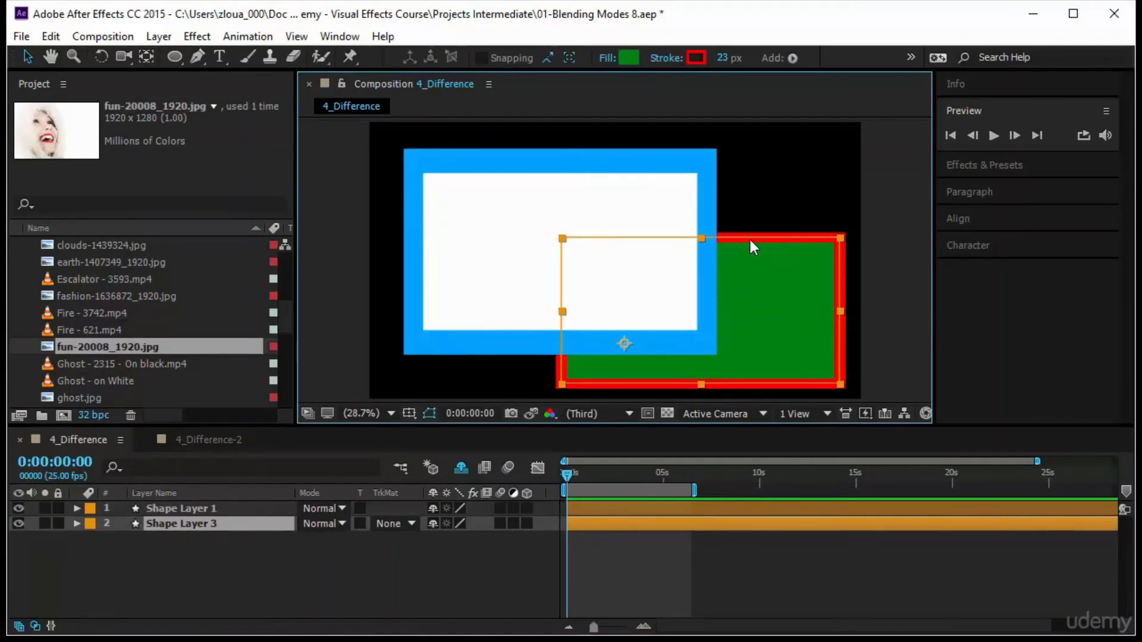
click(666, 213)
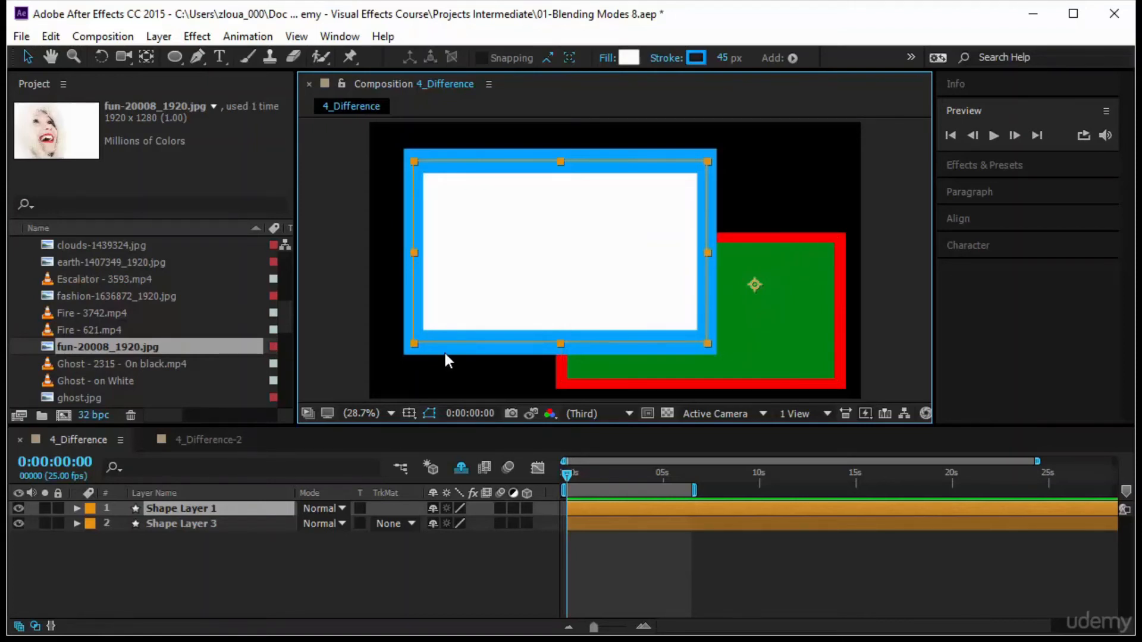
click(324, 509)
click(434, 519)
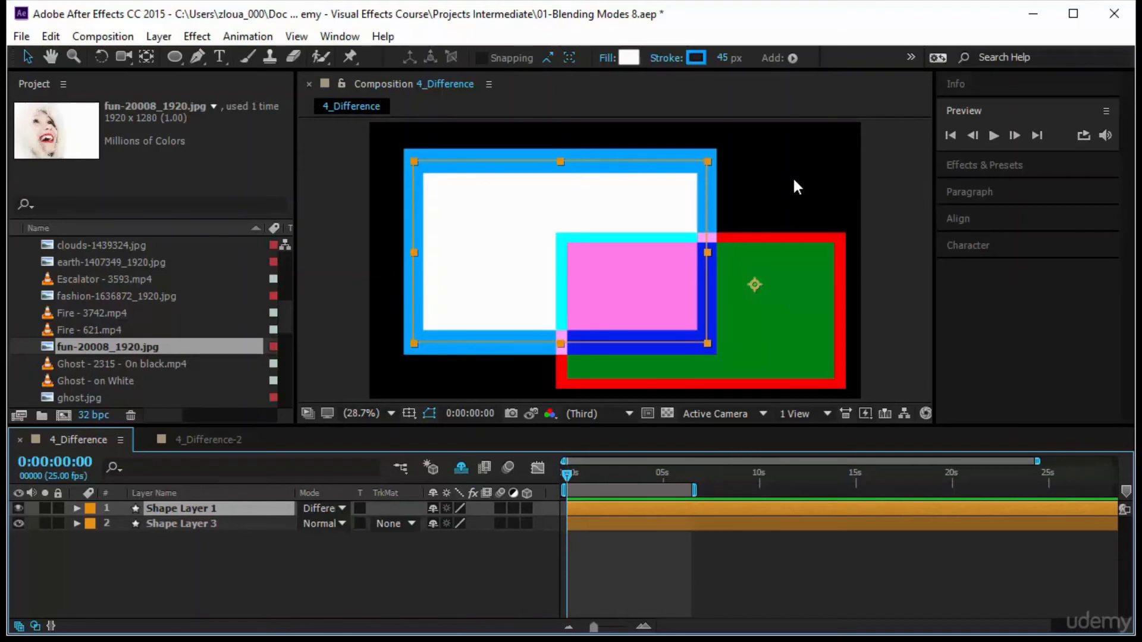
Test a black 000000 fill on Shape Layer 1 under Difference blending, and return the fill to white
click(641, 225)
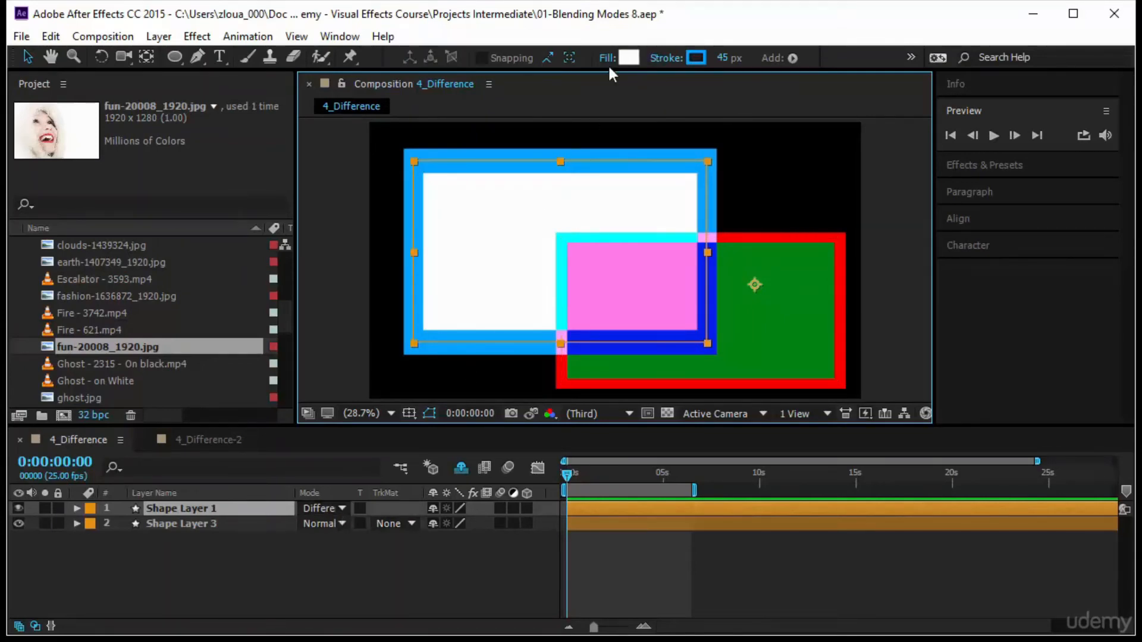
click(622, 54)
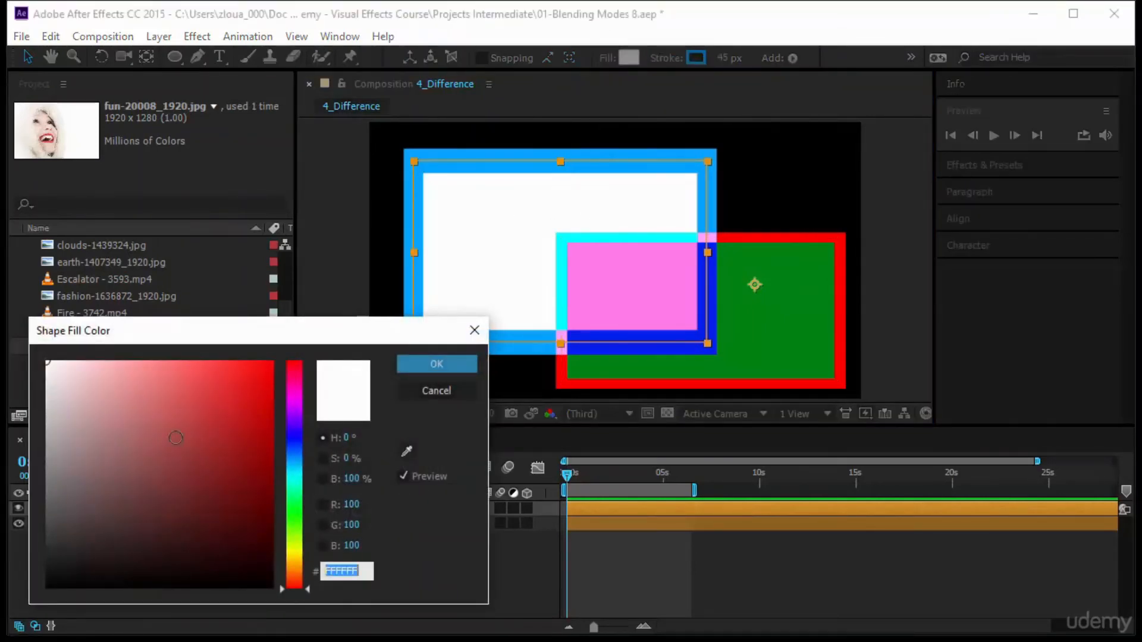
mouse_move(176, 437)
mouse_down()
mouse_move(54, 443)
mouse_move(46, 587)
mouse_up()
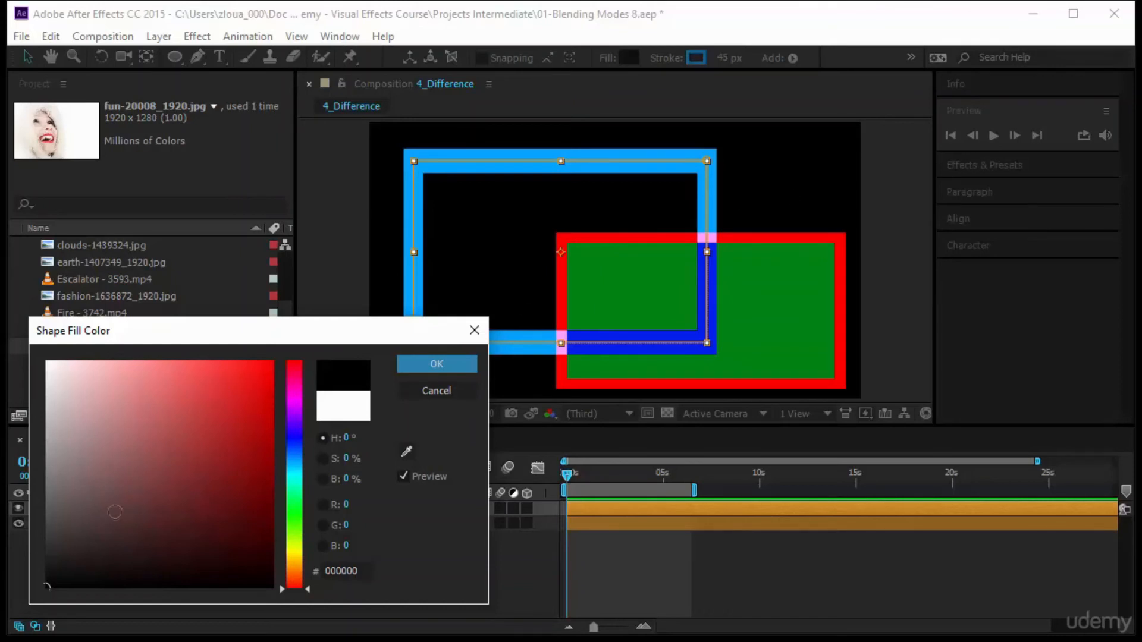
click(51, 356)
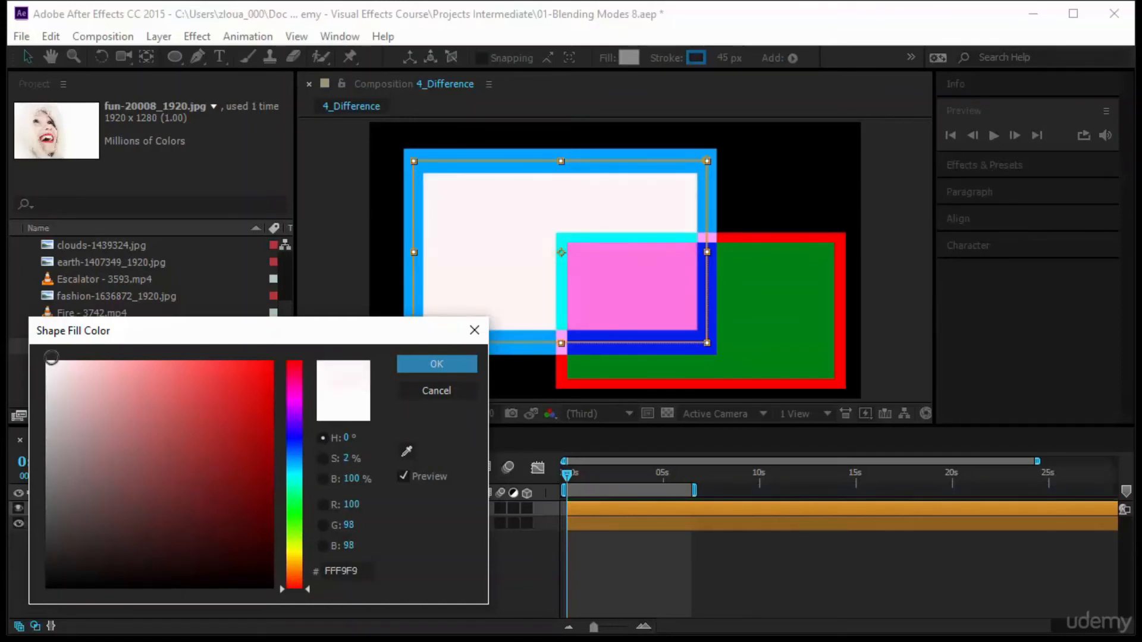
drag(51, 357, 43, 336)
click(437, 363)
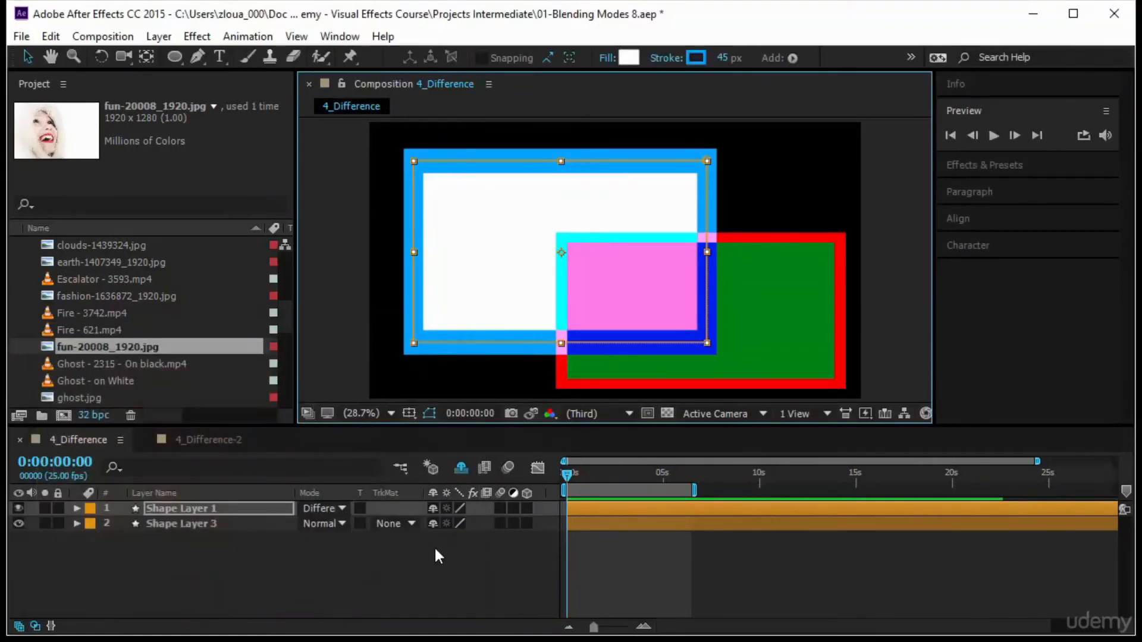
Try Exclusion and Subtract blending on Shape Layer 1 over the green rectangle
click(326, 508)
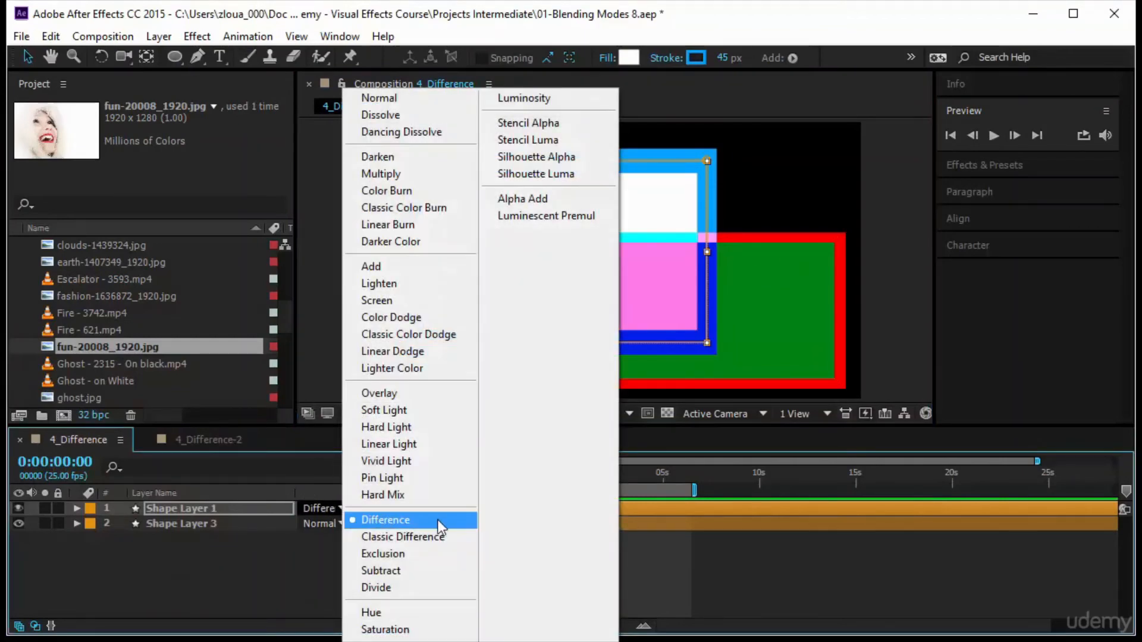
click(440, 558)
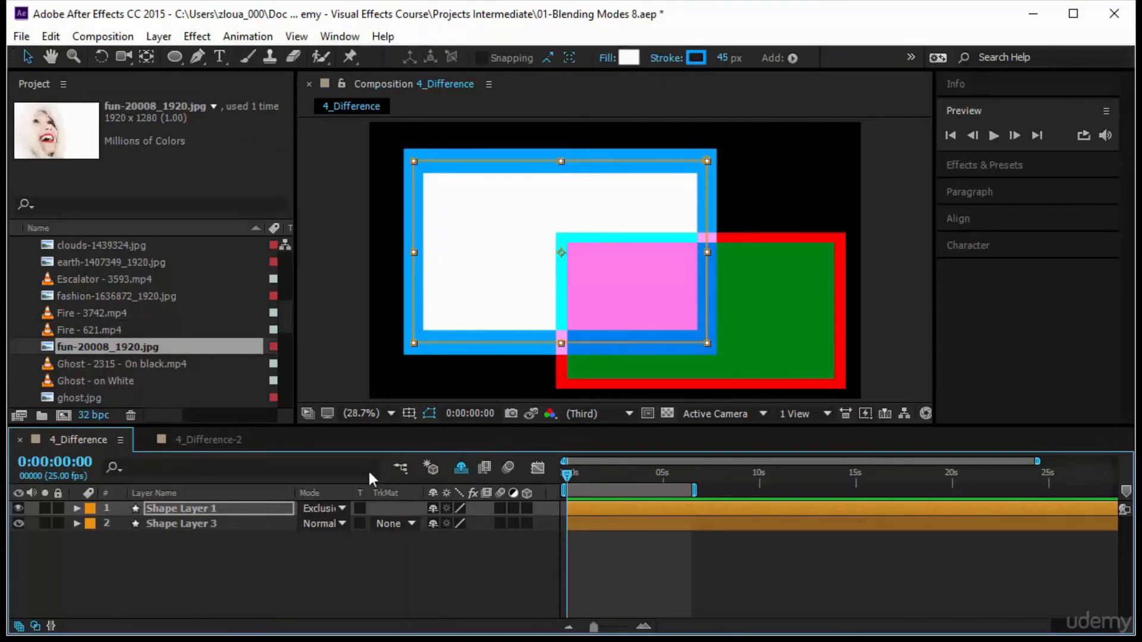
click(340, 506)
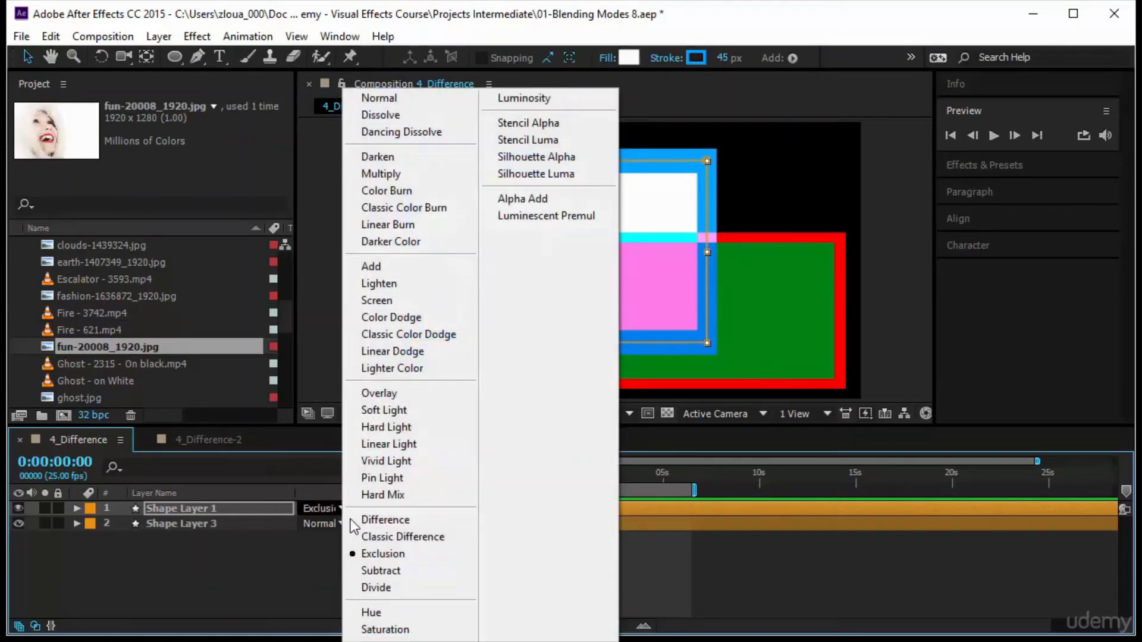
click(416, 572)
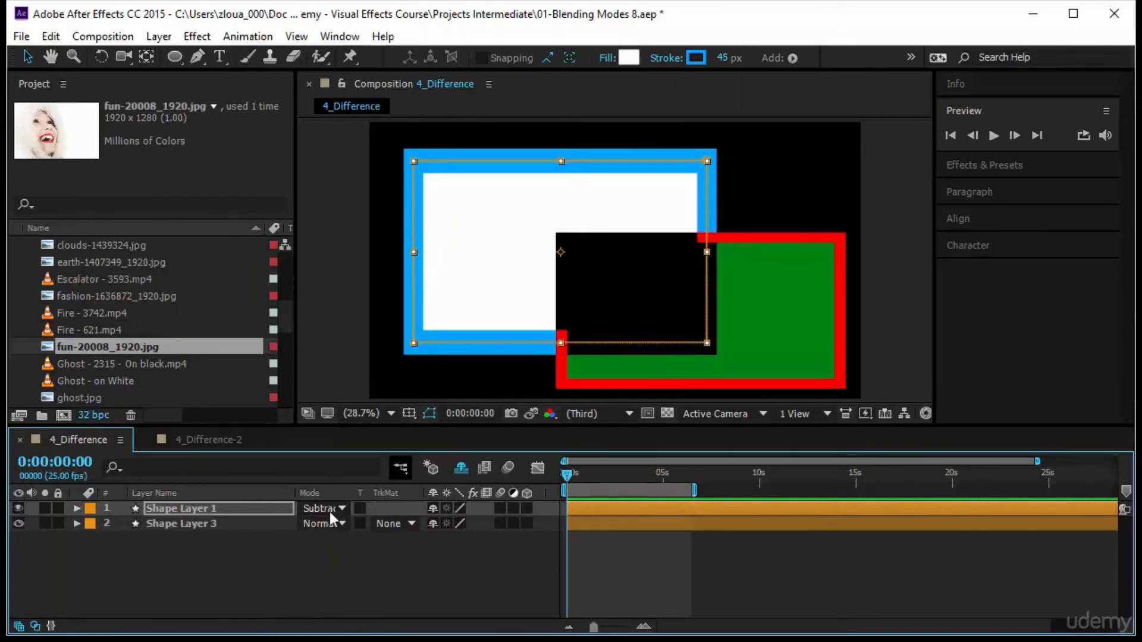
Set Shape Layer 1 to Divide blending and deselect the layers to view the overlapping area
click(226, 511)
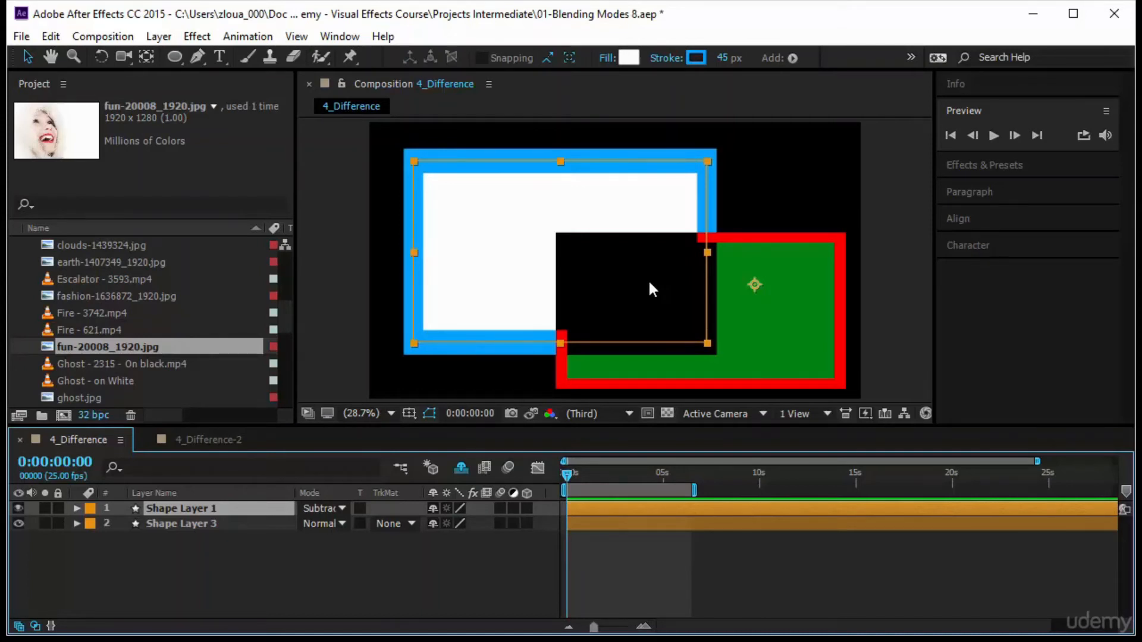
click(337, 508)
click(403, 589)
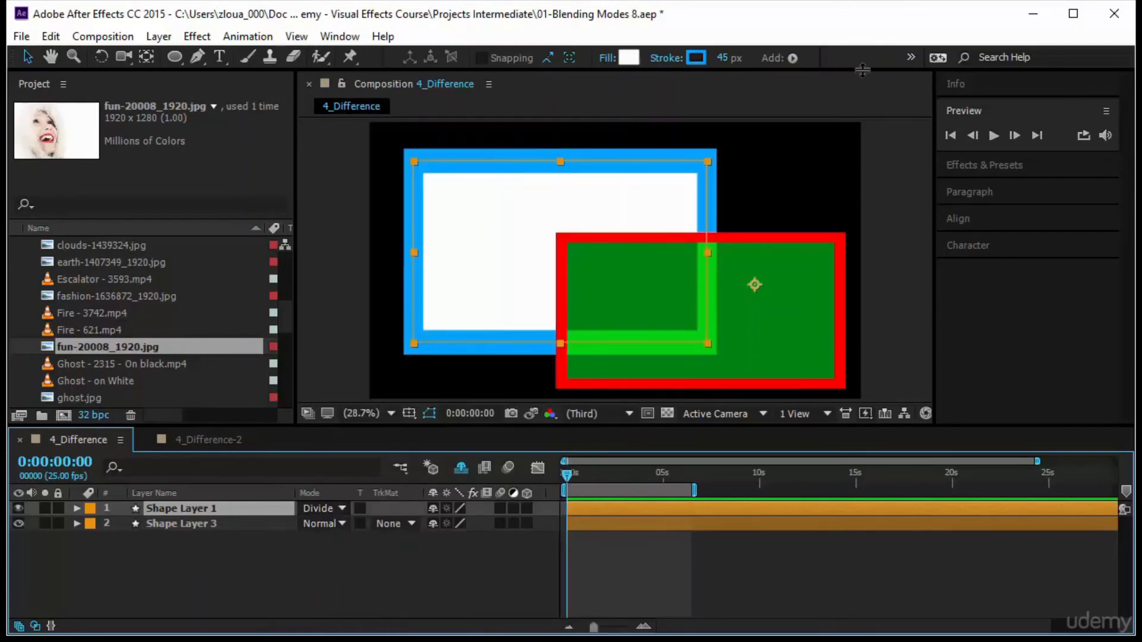
click(799, 186)
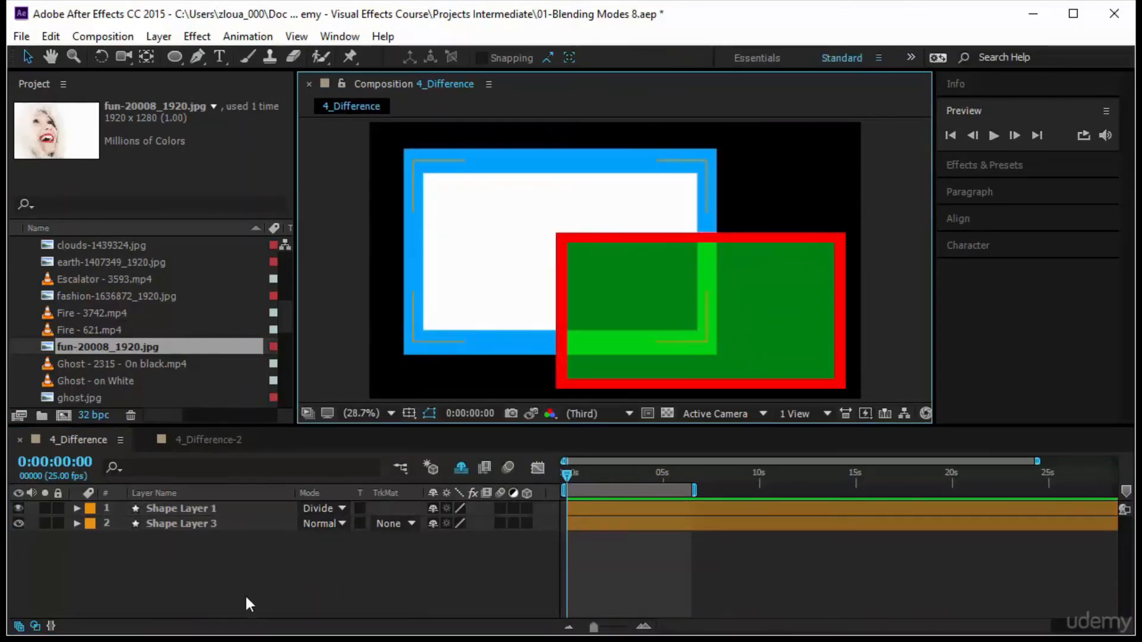
click(224, 508)
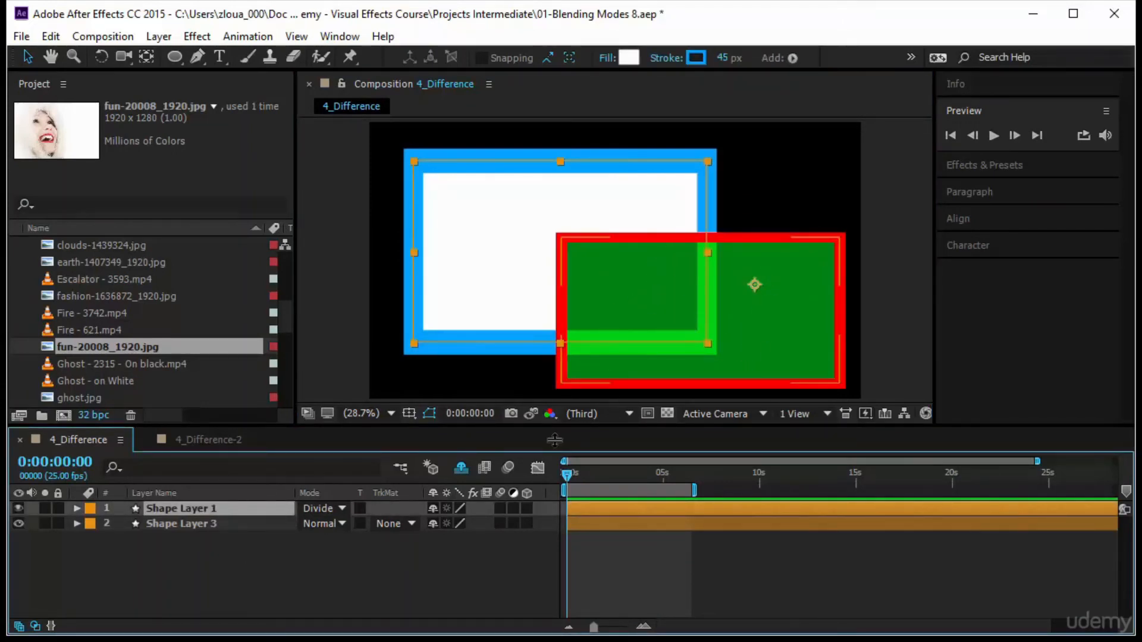
click(393, 565)
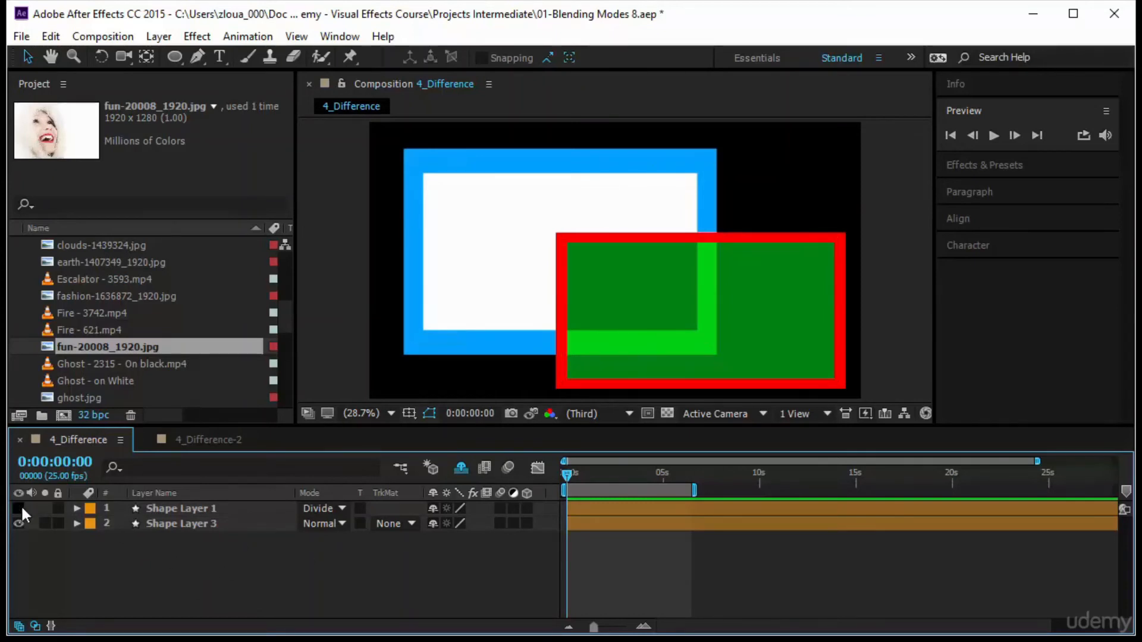
Hide both shape layers in the composition and reveal the shy footage layers in the timeline
click(18, 522)
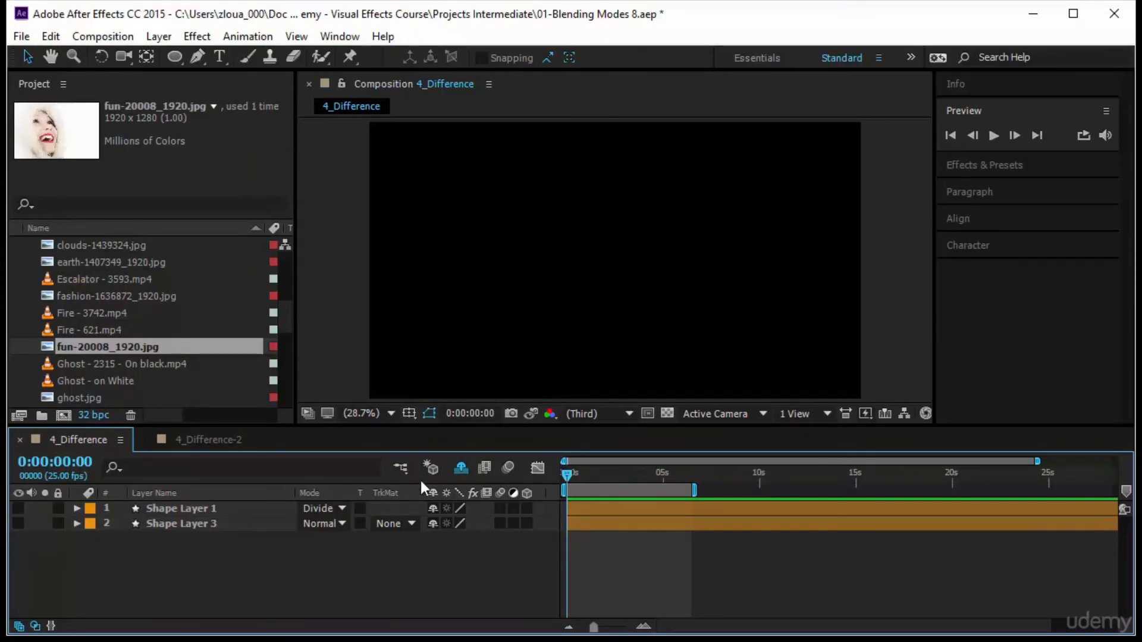
click(461, 468)
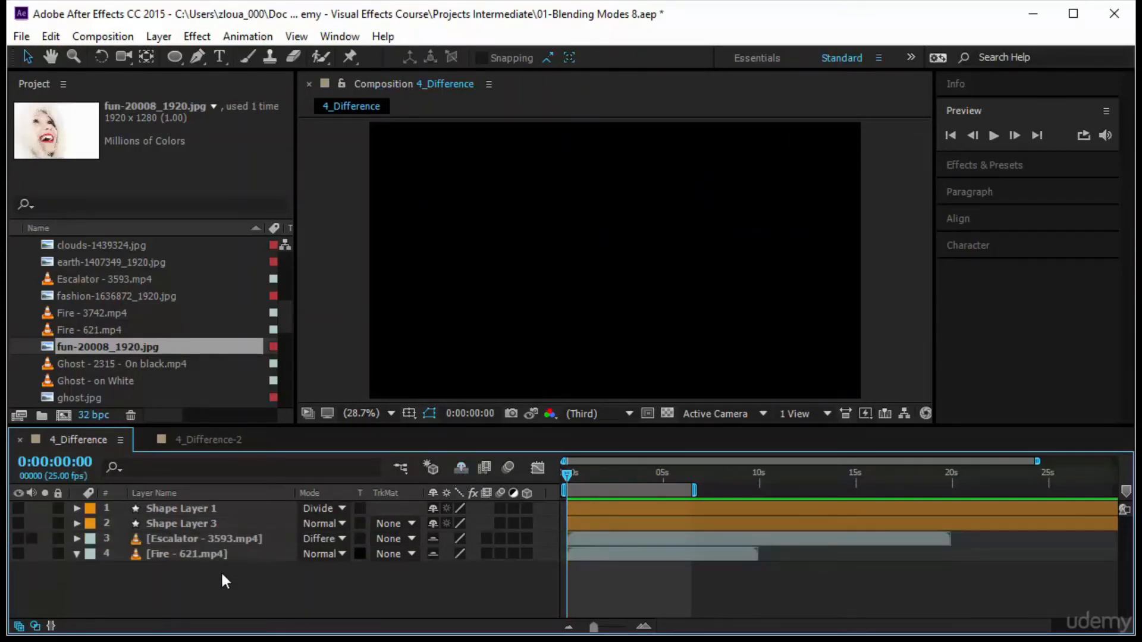
View the Escalator - 3593.mp4 layer alone, and switch visibility to Fire - 621.mp4 to preview the fire footage
click(21, 538)
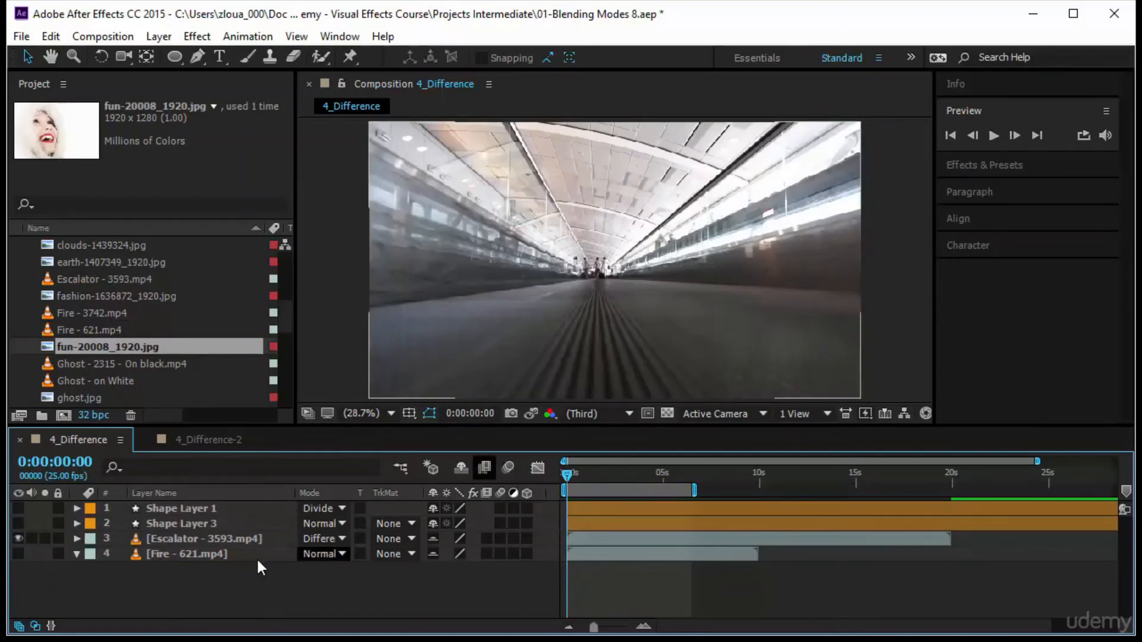
click(20, 539)
click(20, 553)
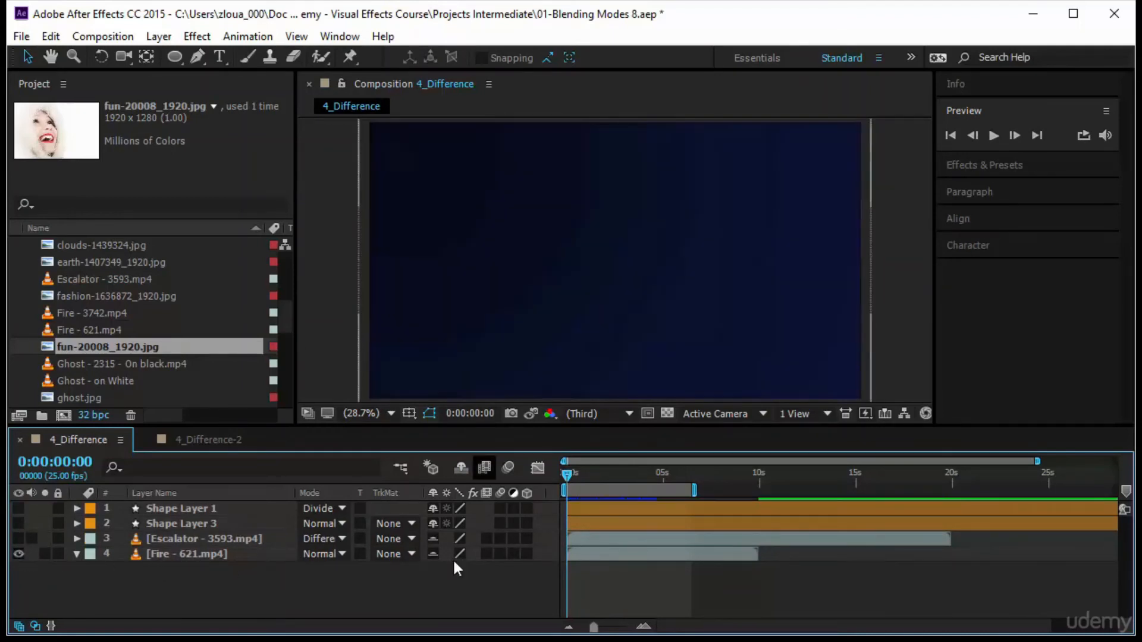
click(991, 134)
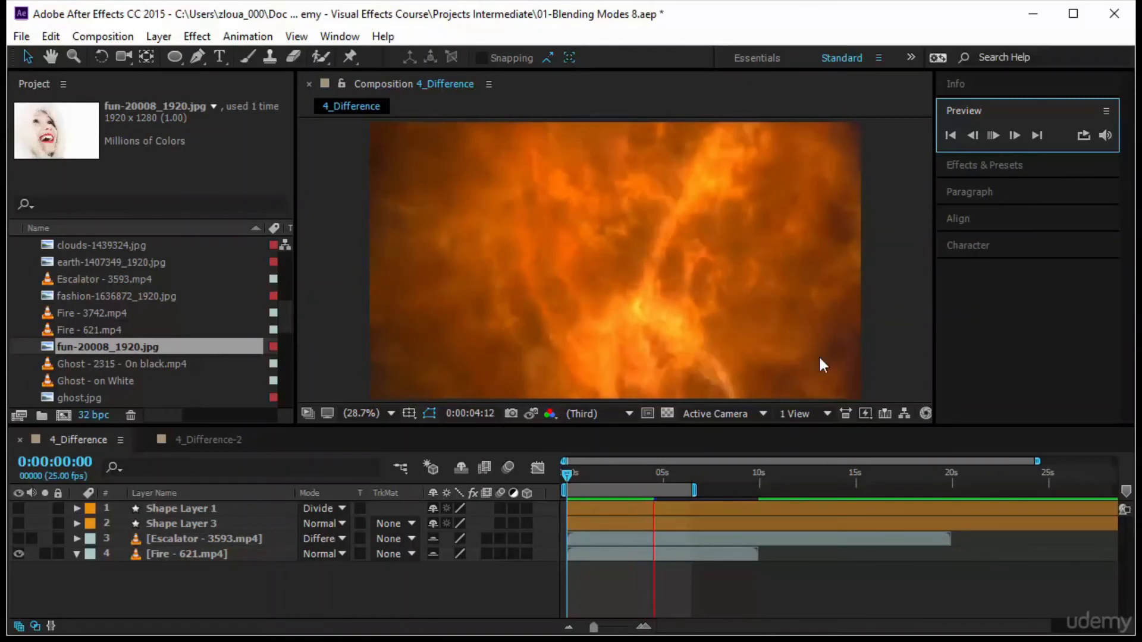
click(568, 473)
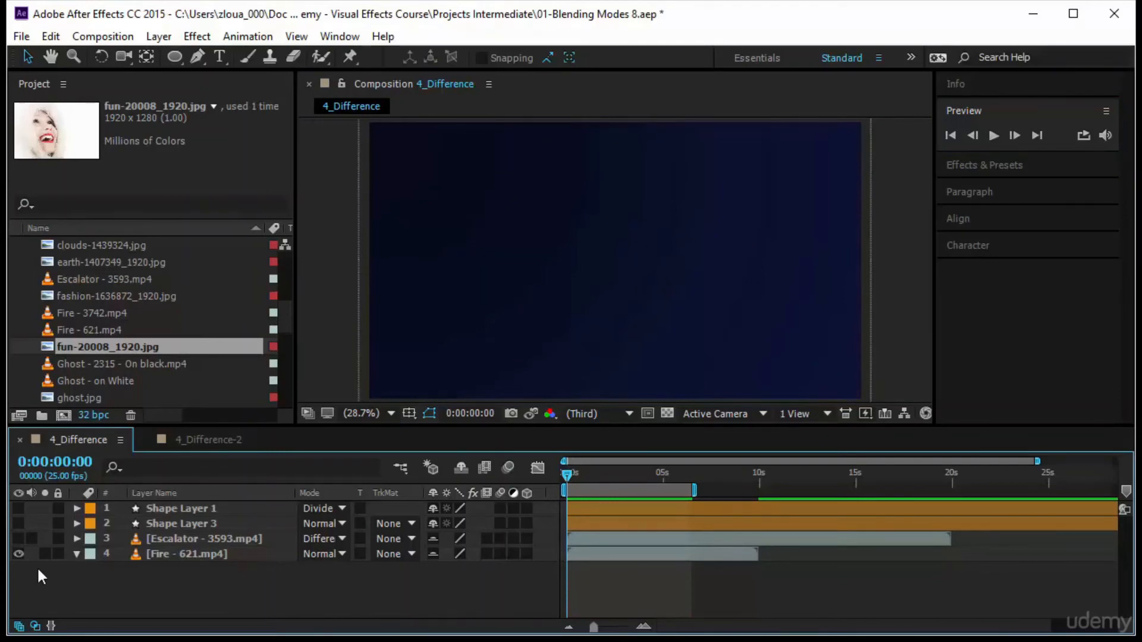
Make the Escalator - 3593.mp4 layer visible above the fire footage with Difference blending
click(19, 538)
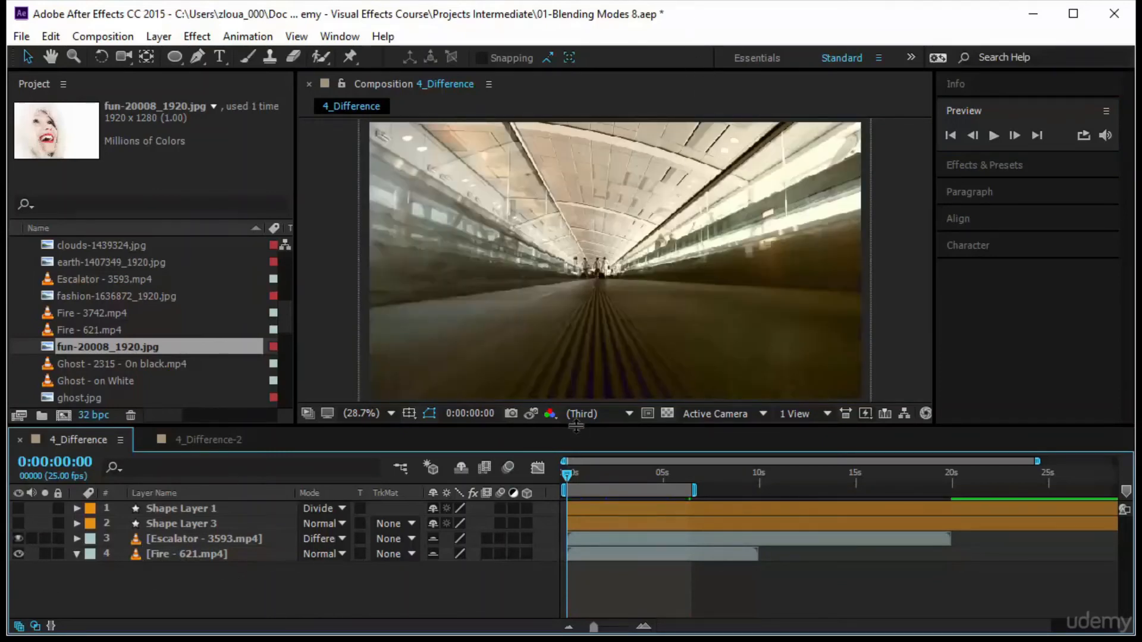
click(334, 537)
click(357, 521)
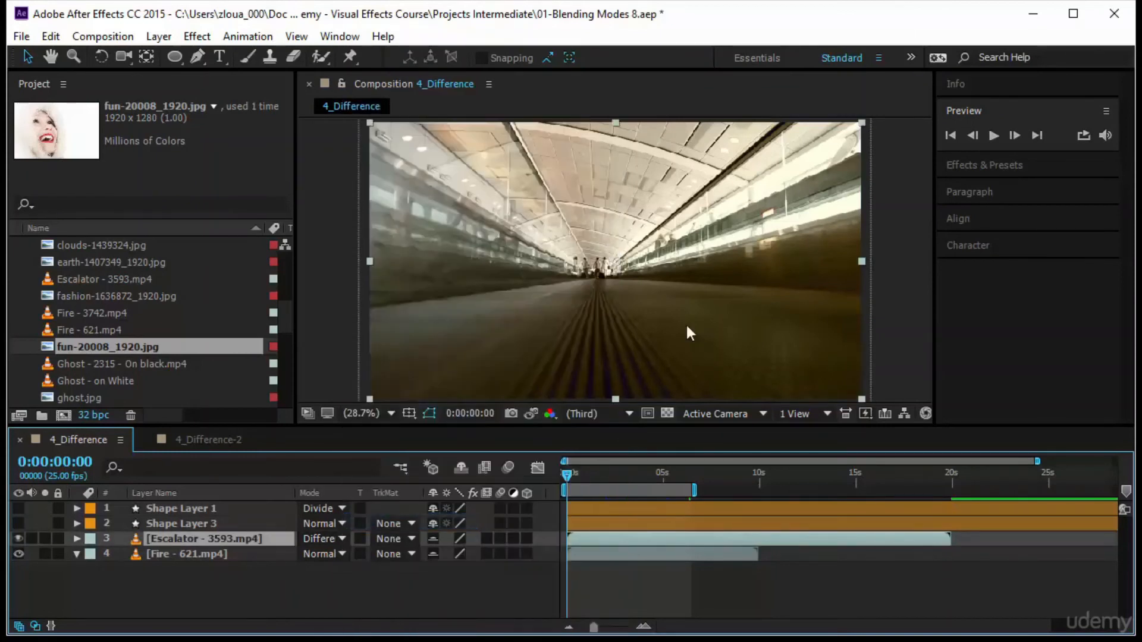
Play back the Difference blend of the escalator and fire footage, and scrub to 0:00:02:11
click(991, 133)
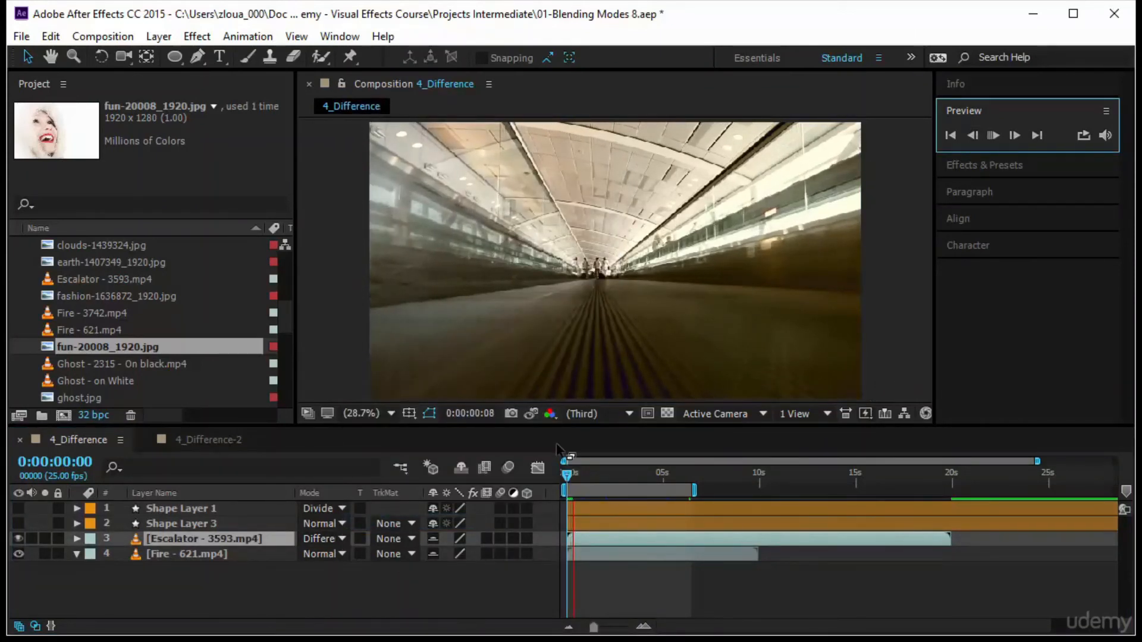
drag(563, 472, 612, 475)
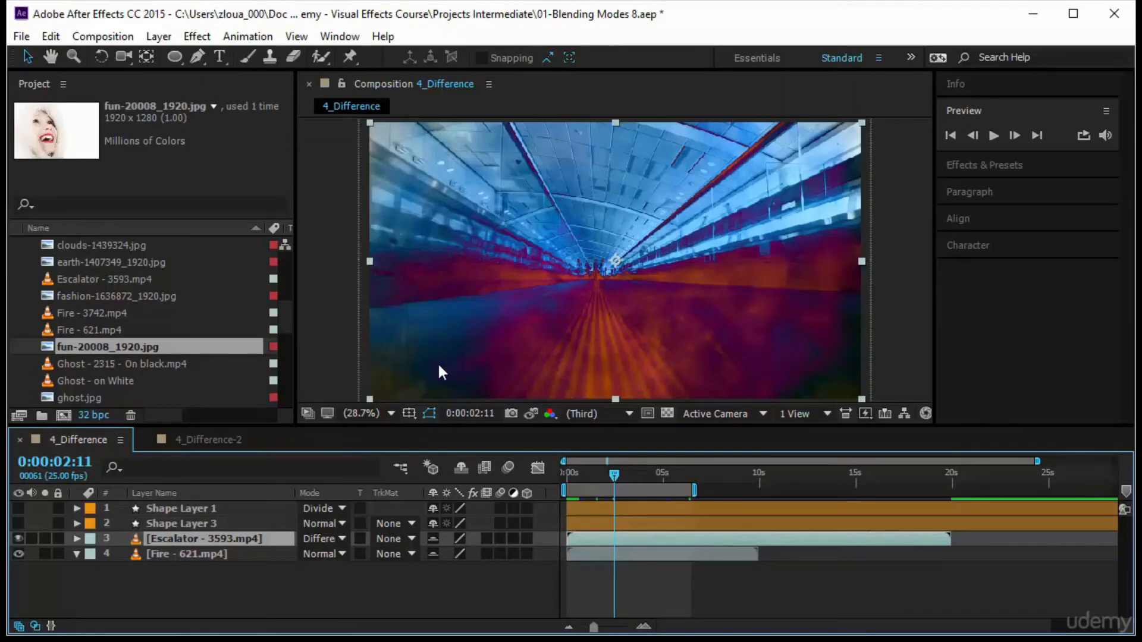
Compare Multiply and Overlay blending on the Escalator - 3593.mp4 layer, restore Difference, and scrub to 0:00:05:05
click(333, 537)
click(397, 170)
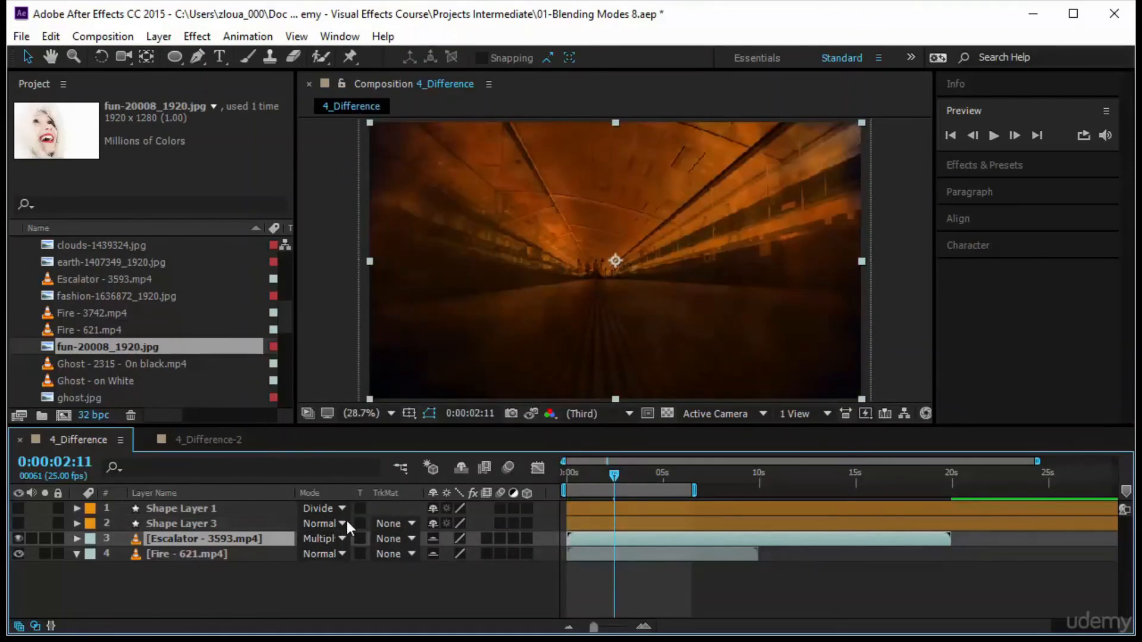
click(330, 540)
click(434, 391)
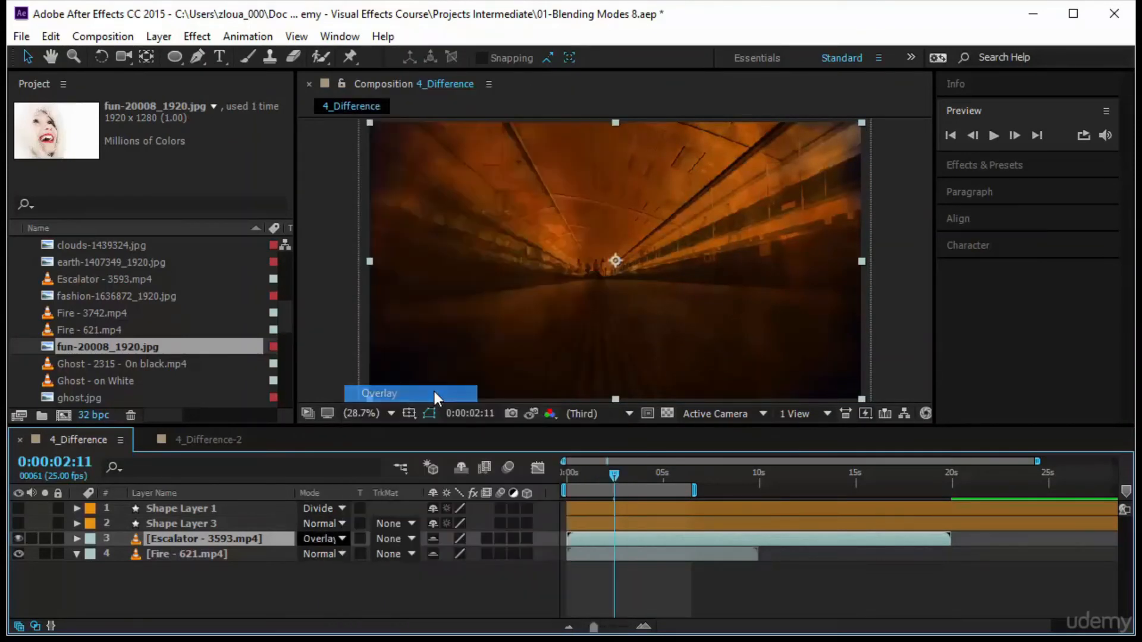
click(327, 540)
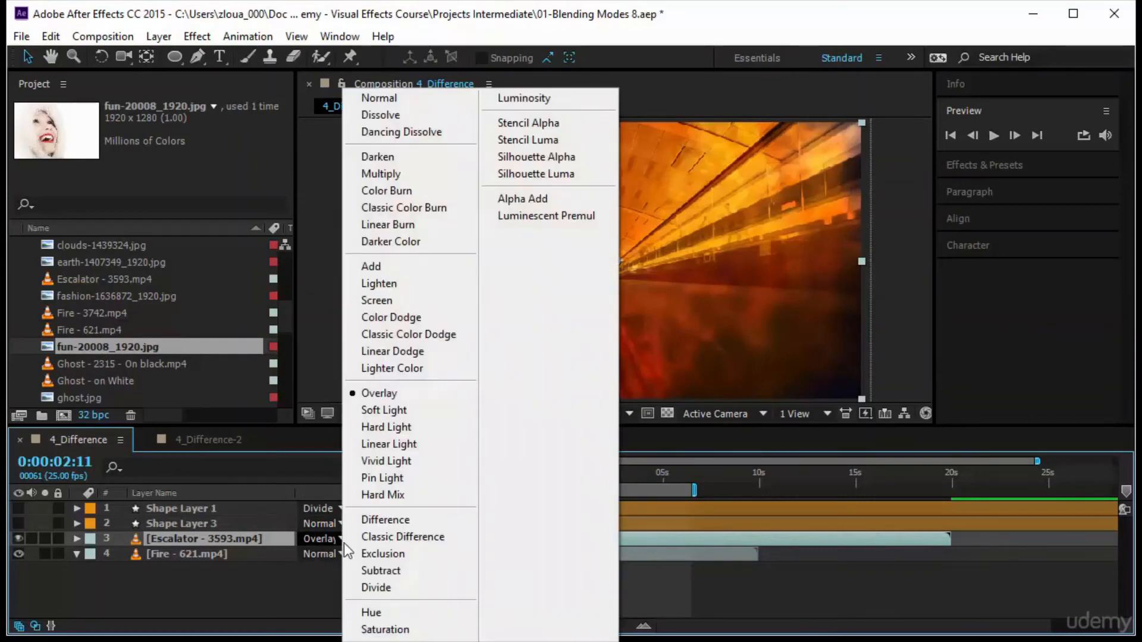
click(415, 521)
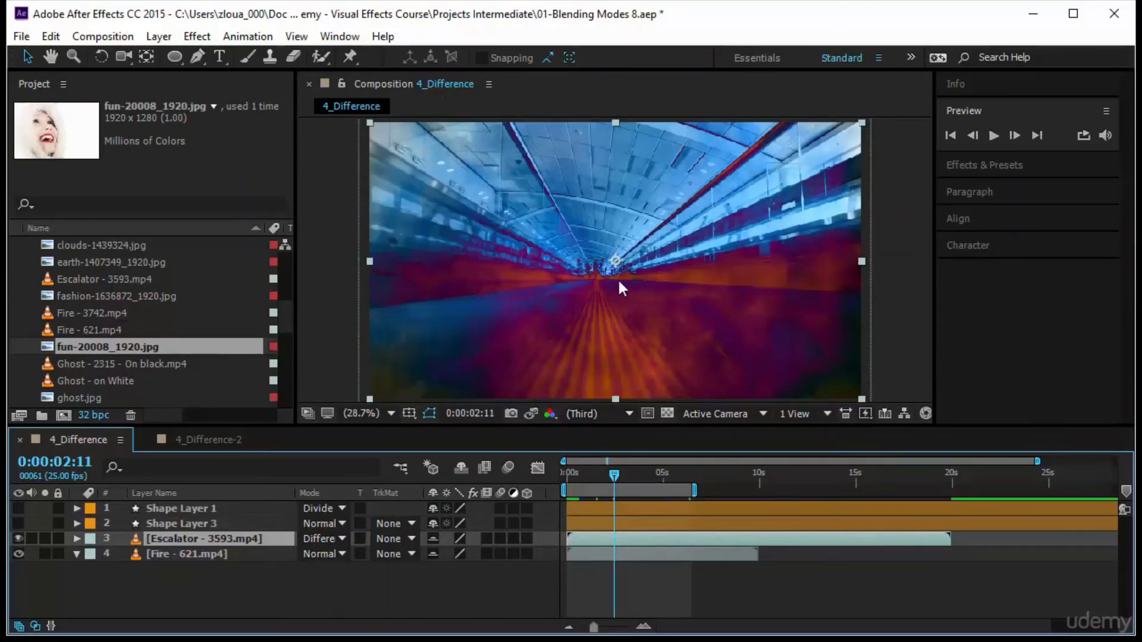
drag(615, 474, 669, 487)
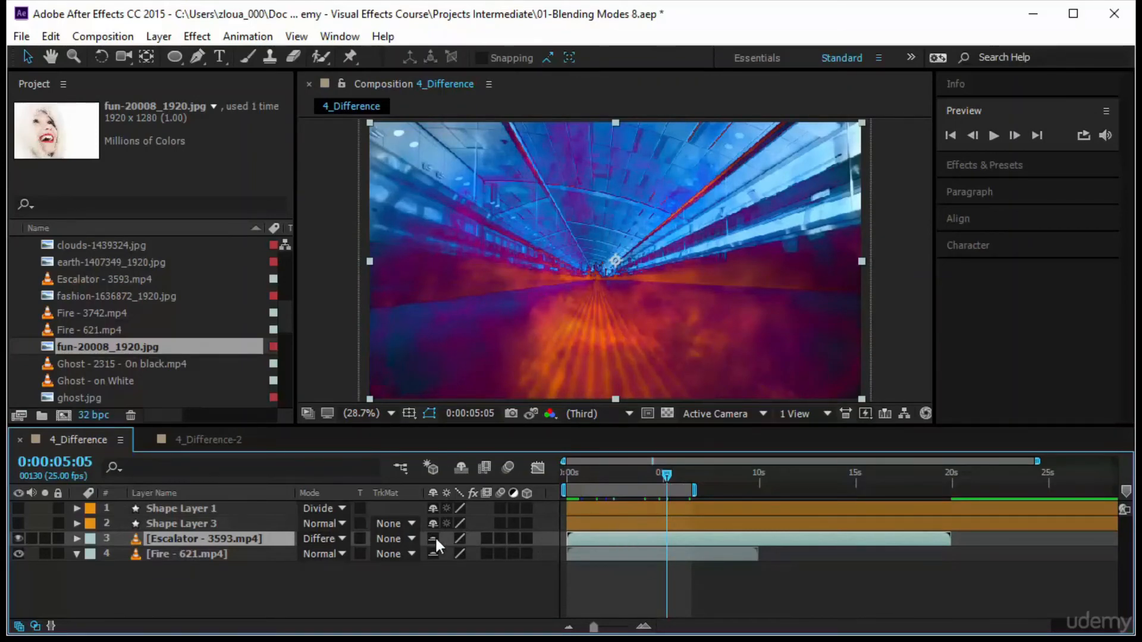
Preview Subtract blending on the Escalator - 3593.mp4 layer from the start, and return the layer to Difference at 0:00:00:00
click(317, 539)
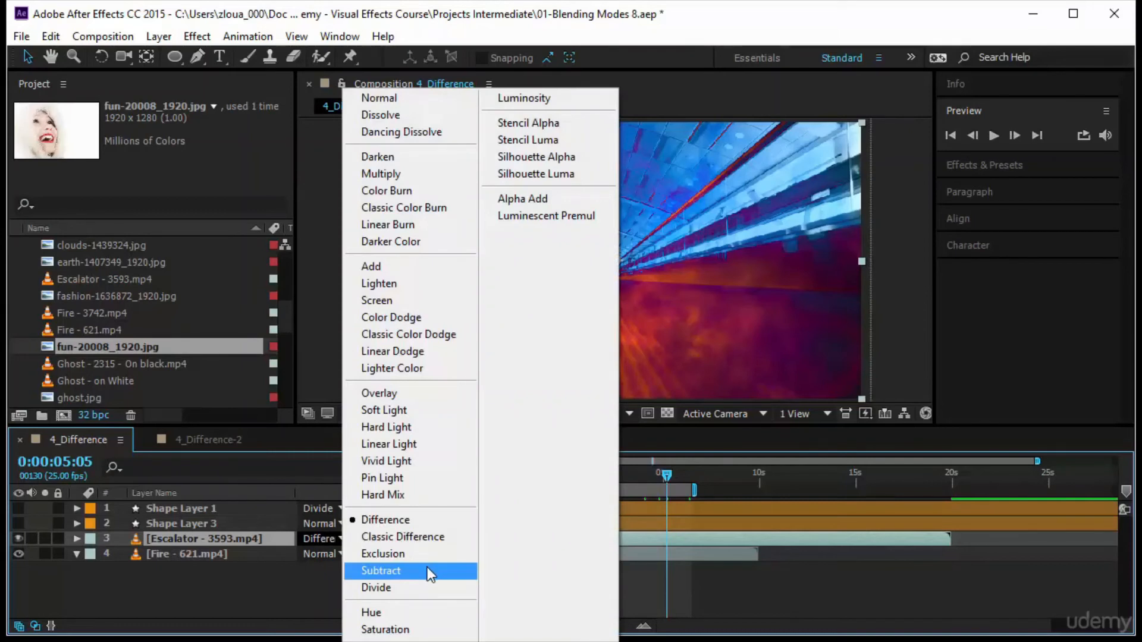
click(427, 570)
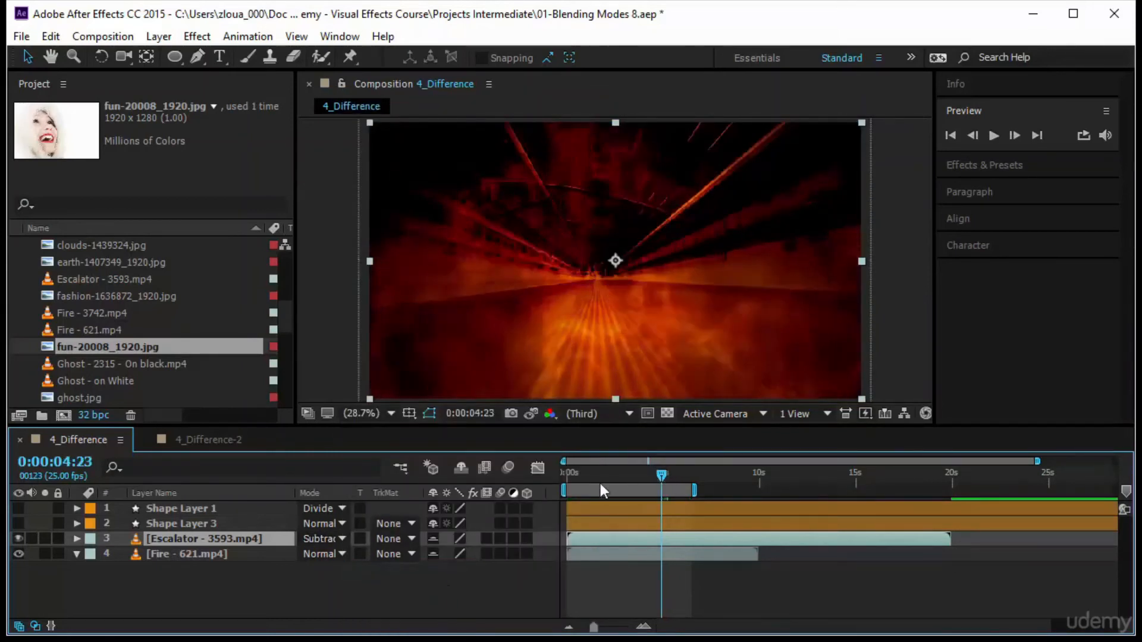
key(Home)
click(992, 137)
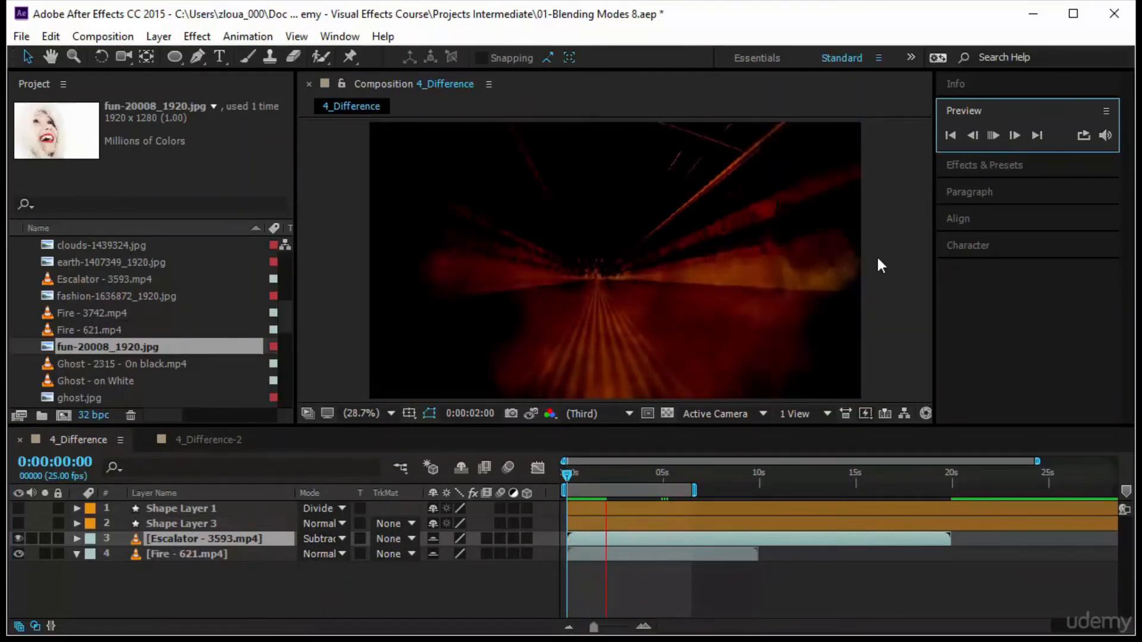
click(341, 537)
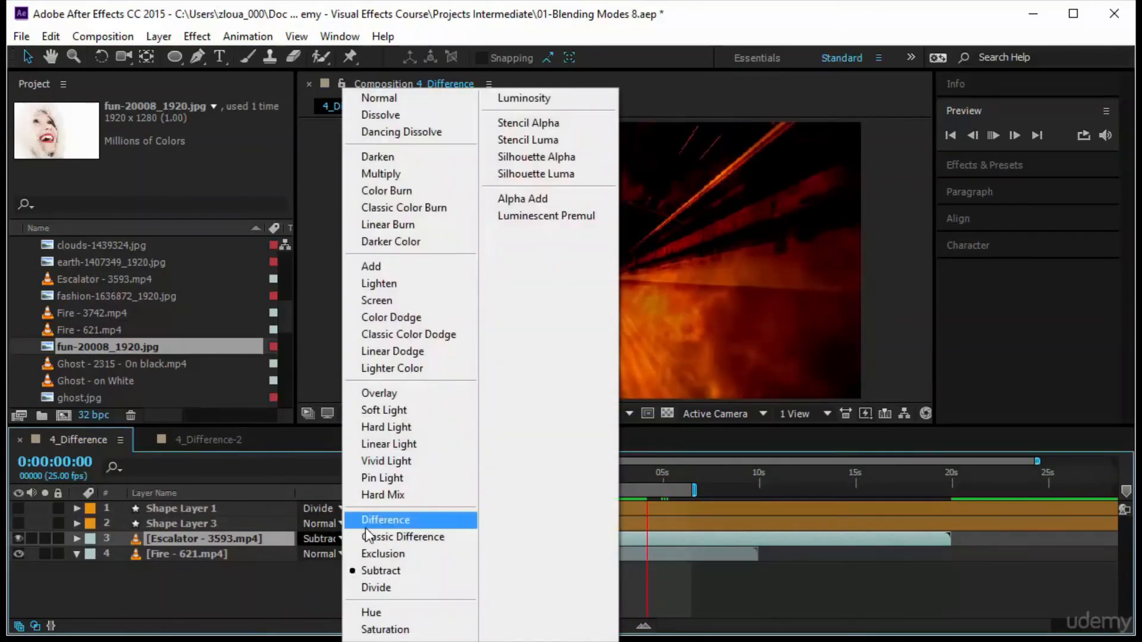
click(384, 521)
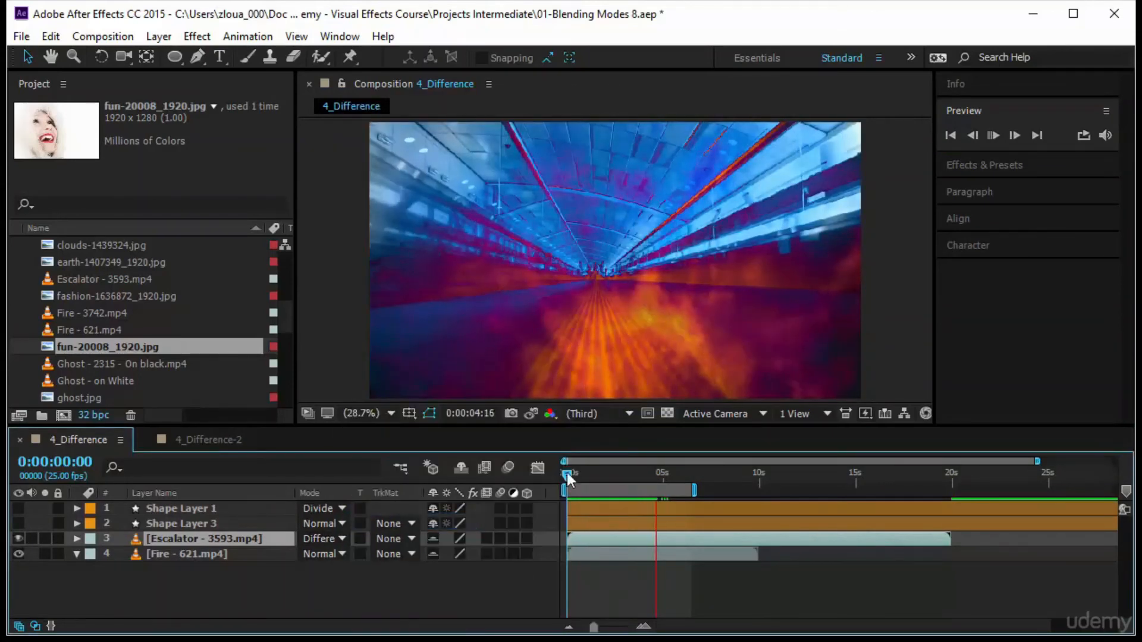
click(565, 473)
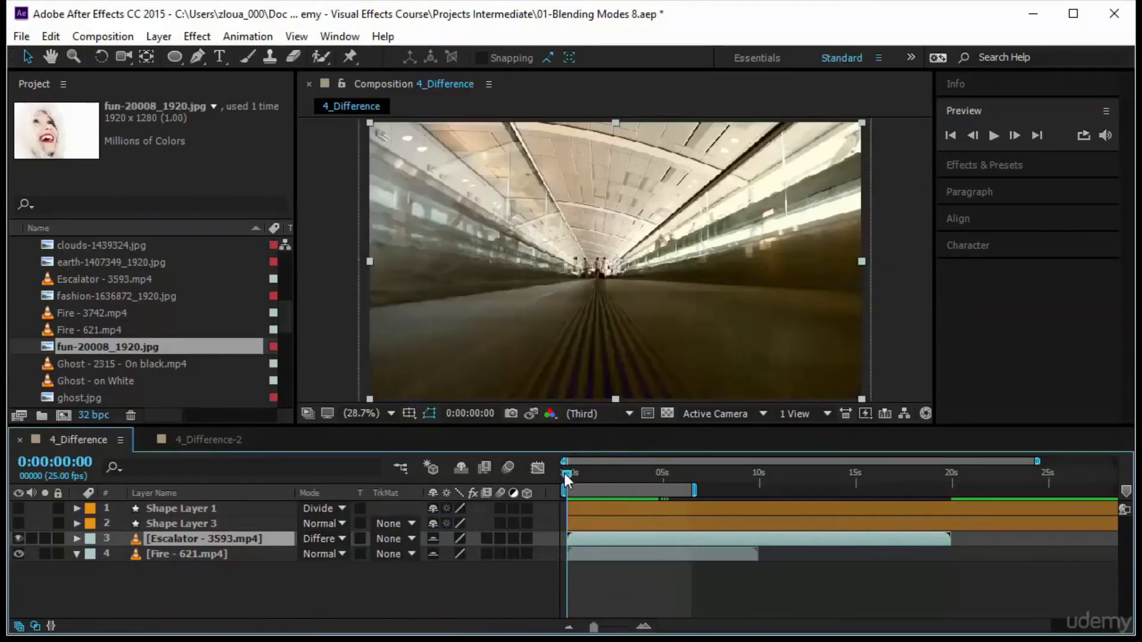
Draw a circular mask around the vanishing point on the Fire - 621.mp4 layer and keyframe its Mask Path at 0:00:00:00
click(244, 555)
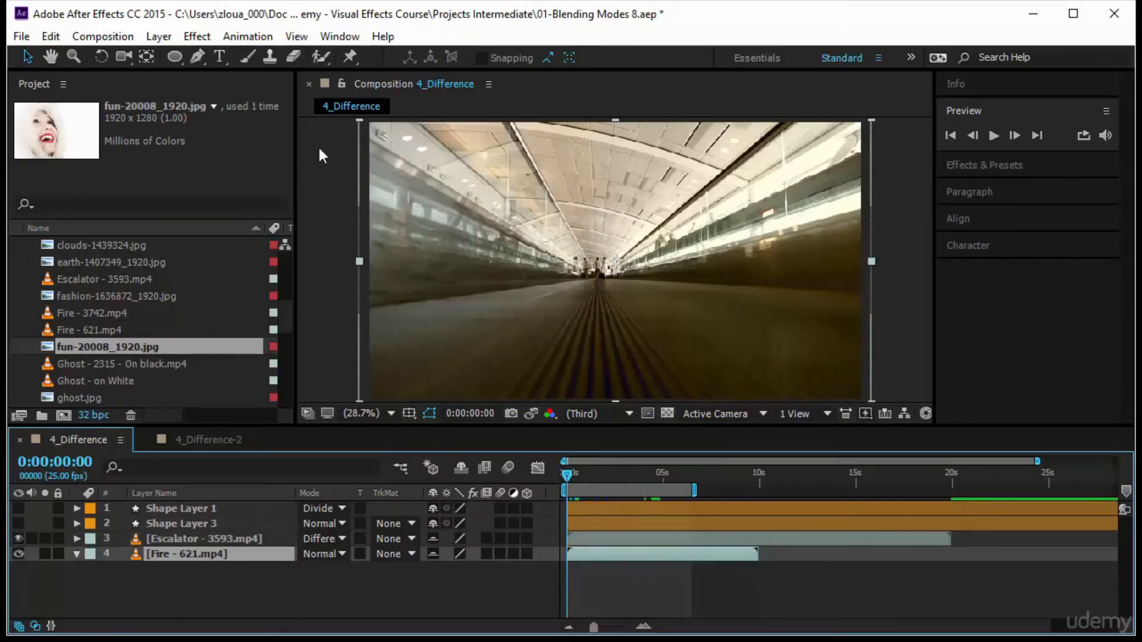
click(174, 56)
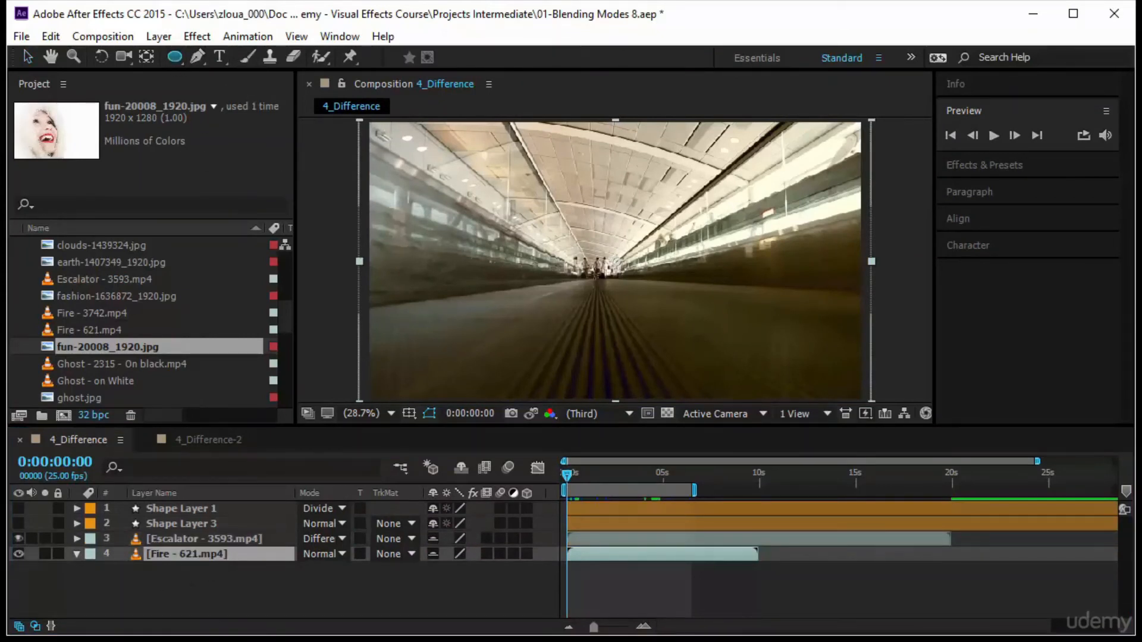
drag(593, 274, 655, 302)
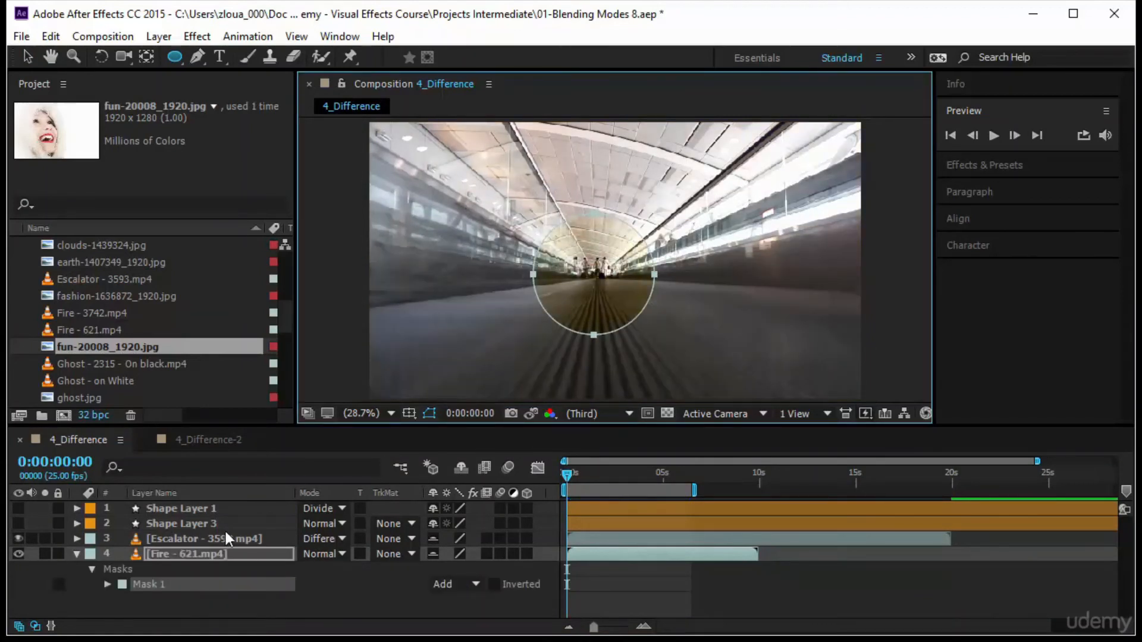
click(109, 584)
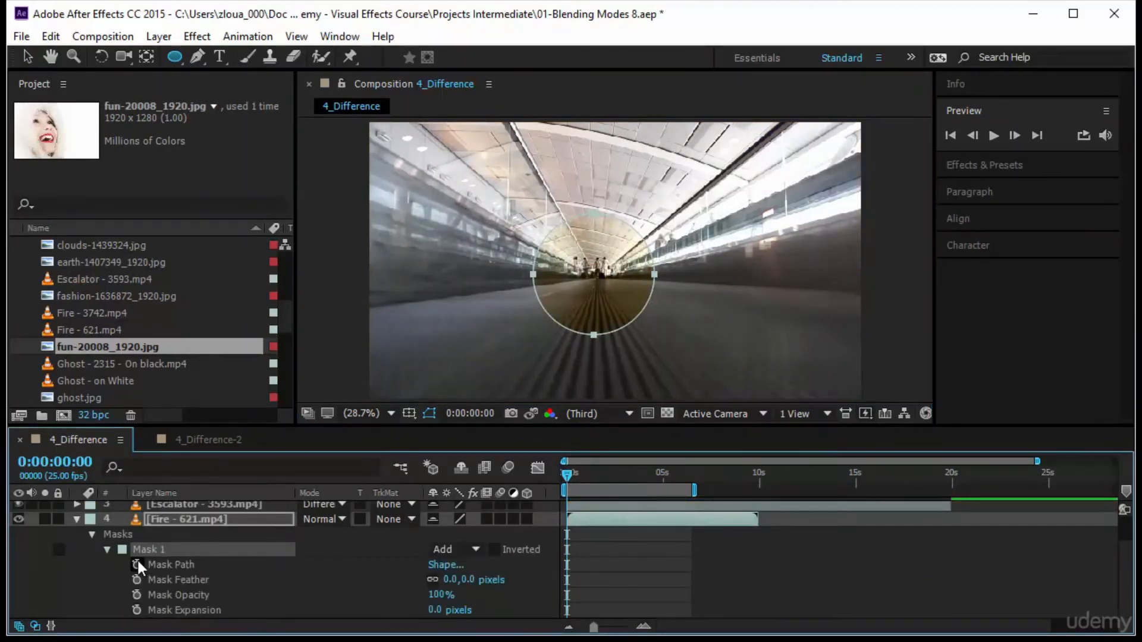
click(137, 564)
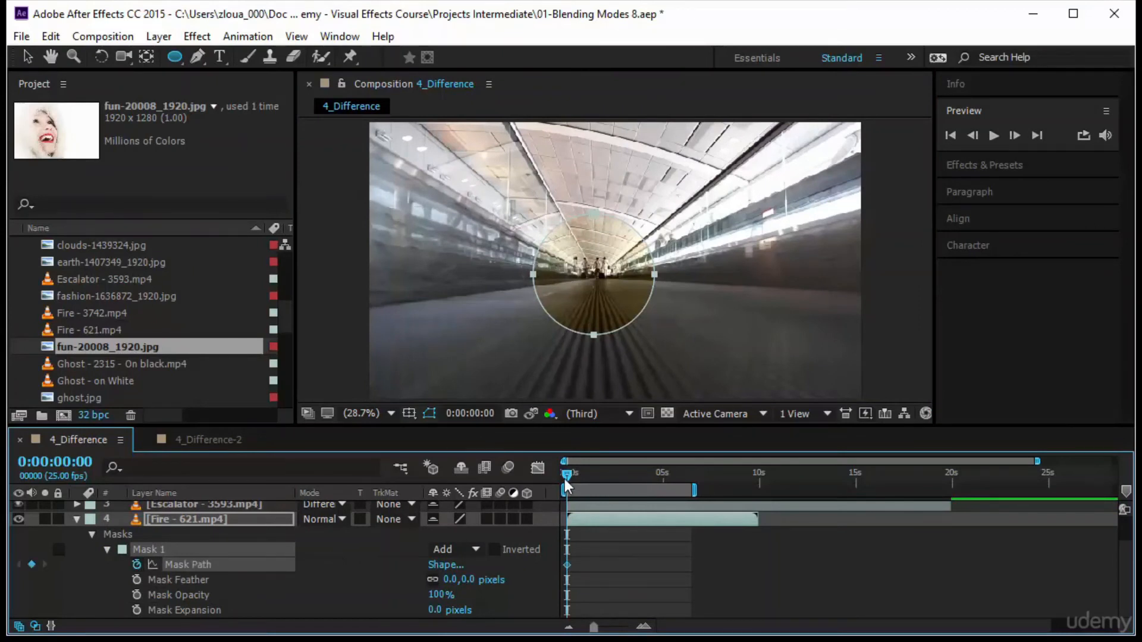
At 0:00:03:07, enlarge and reposition the fire layer's circular mask so it covers the whole frame, with the view fitted
drag(567, 486, 630, 482)
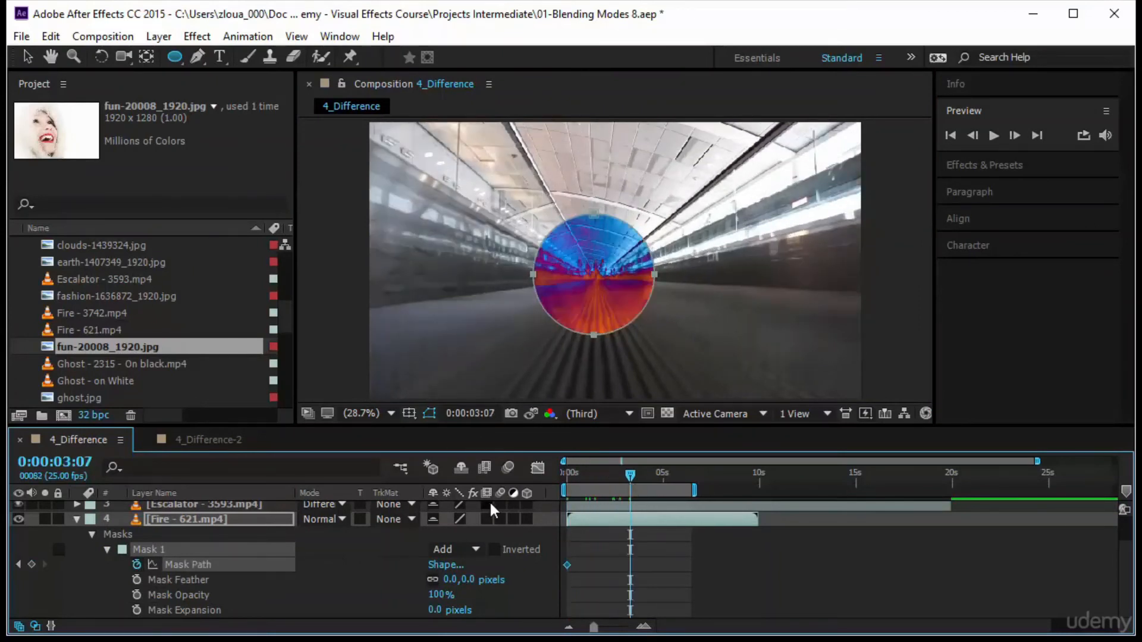
click(27, 57)
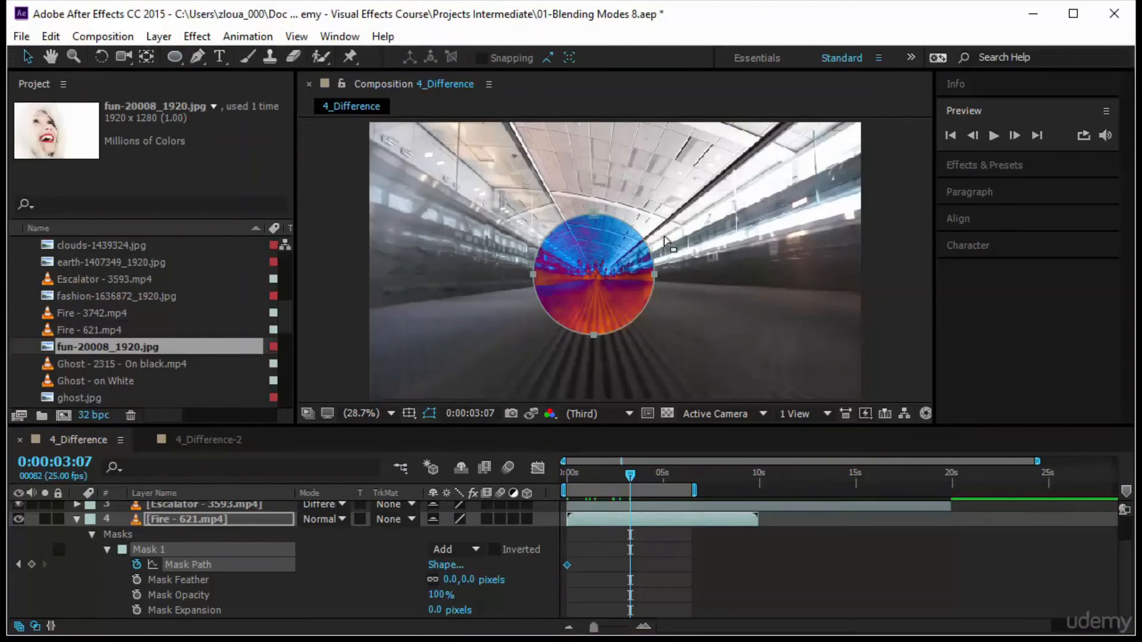
double_click(648, 240)
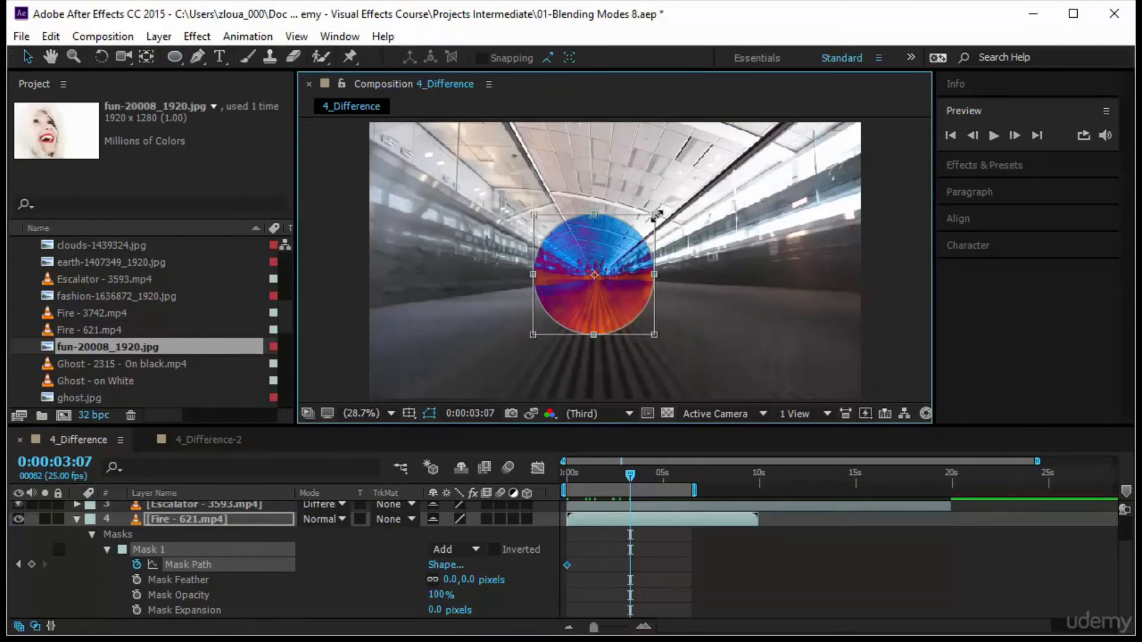
drag(659, 213, 867, 3)
scroll(763, 244, up, 5)
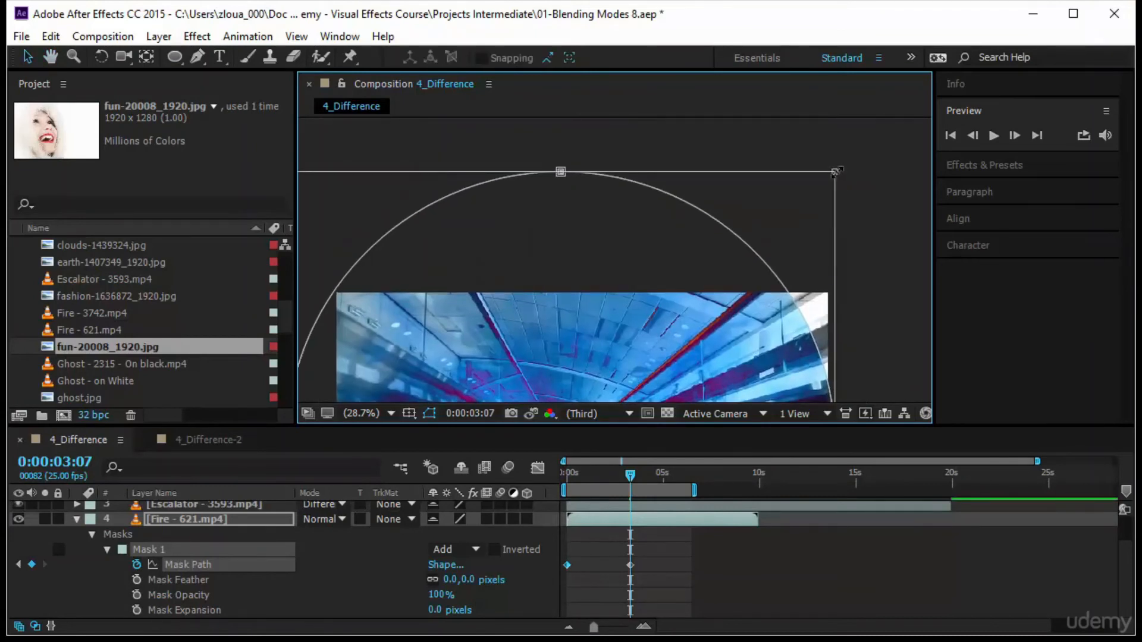
drag(836, 172, 888, 144)
drag(646, 257, 667, 268)
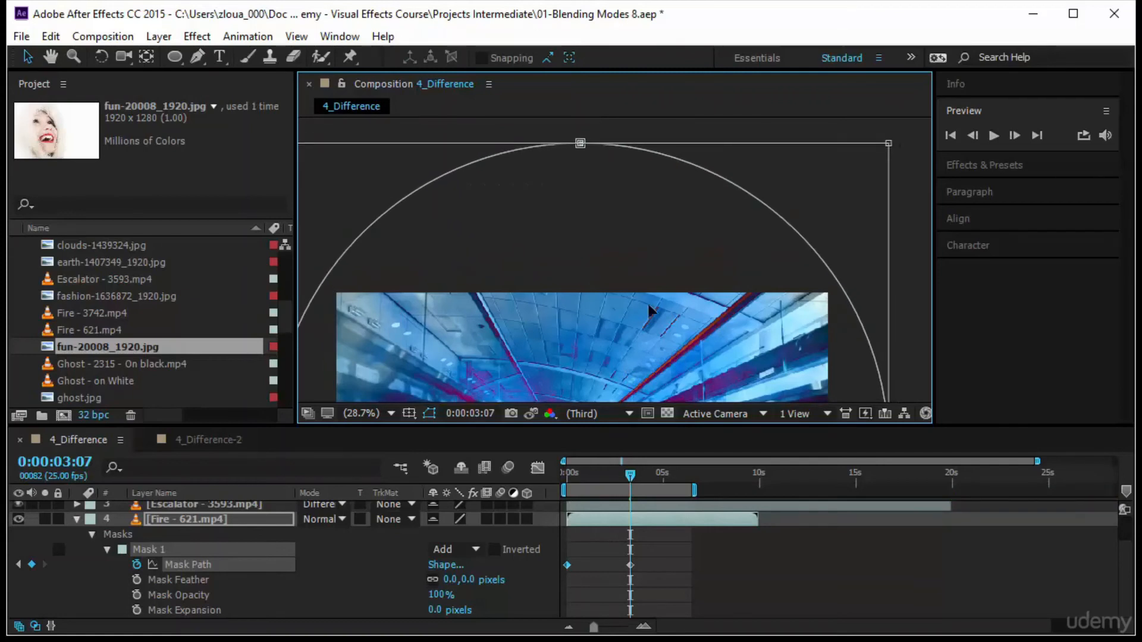
click(365, 415)
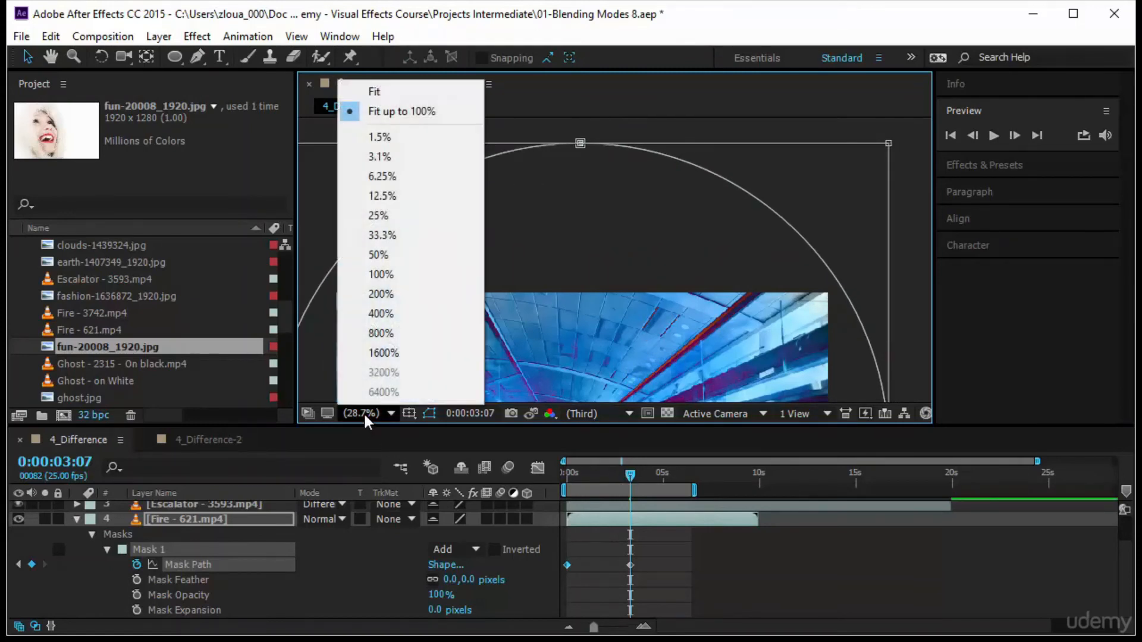
click(372, 90)
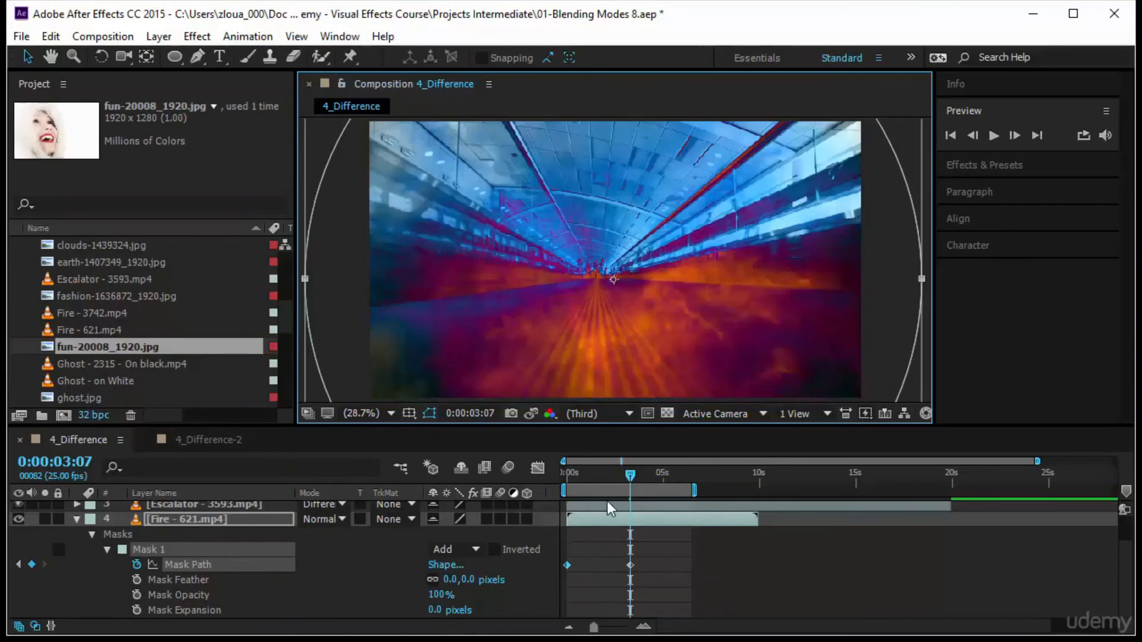
At 0:00:00:00, shrink the fire layer's circular mask to a tiny point at its centre and deselect the layer
drag(628, 485, 568, 476)
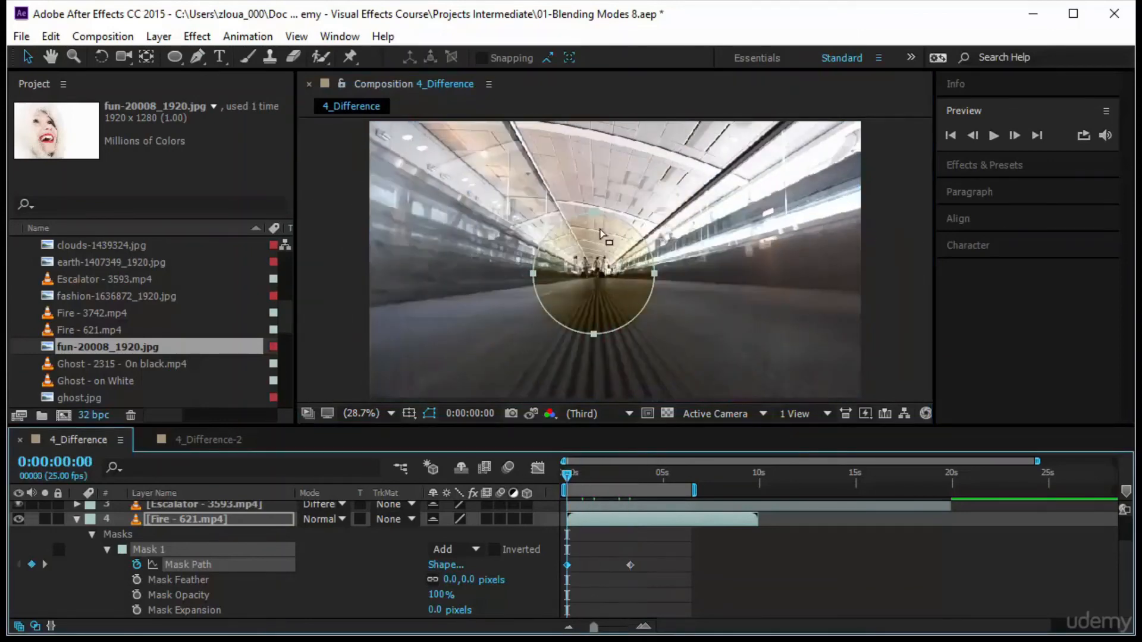
double_click(613, 221)
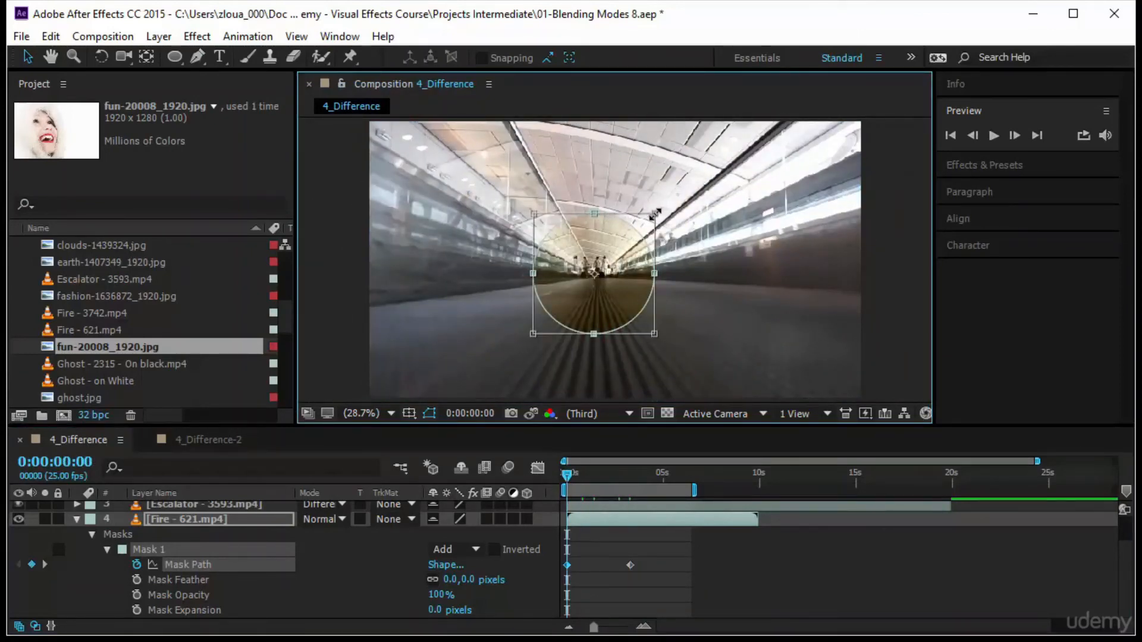
drag(656, 212, 600, 274)
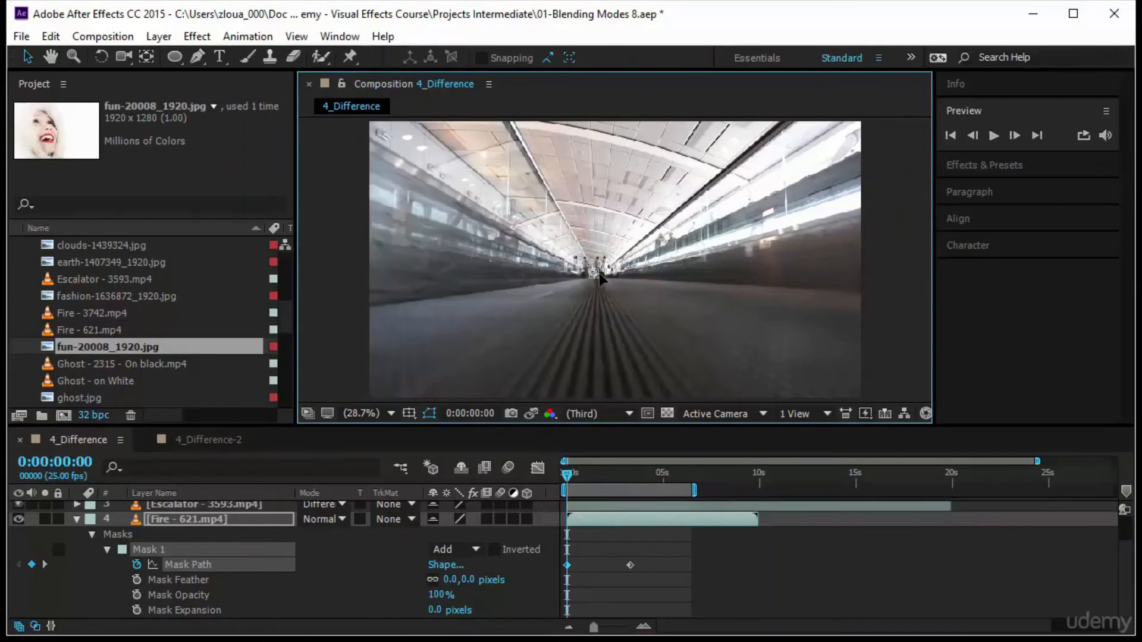
click(597, 559)
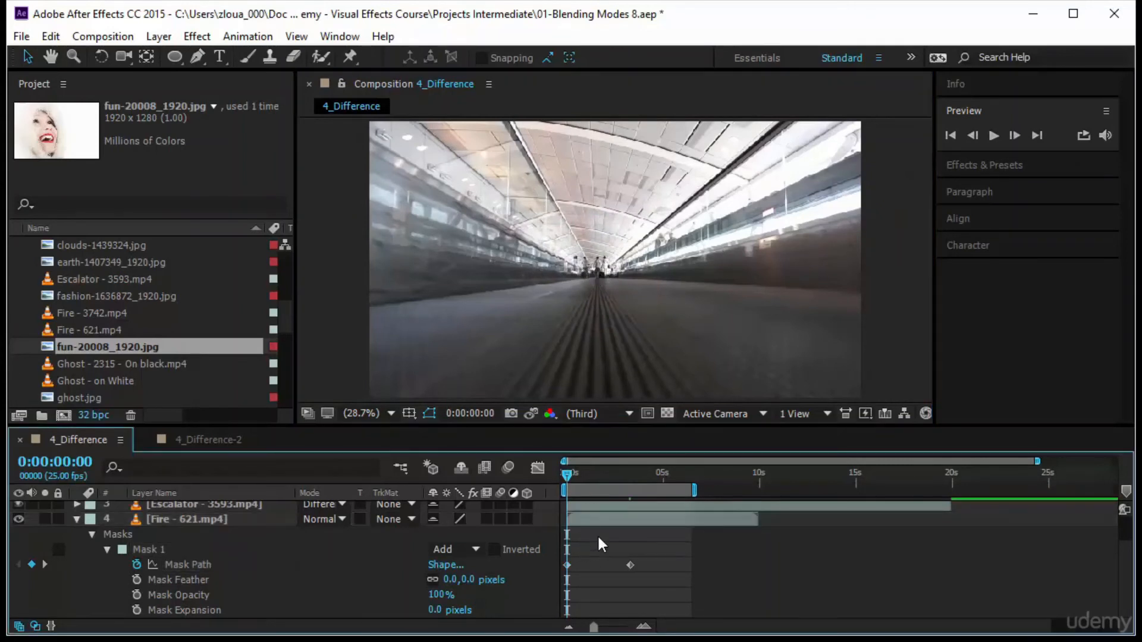
Play back the expanding mask animation from the start of the composition
click(992, 135)
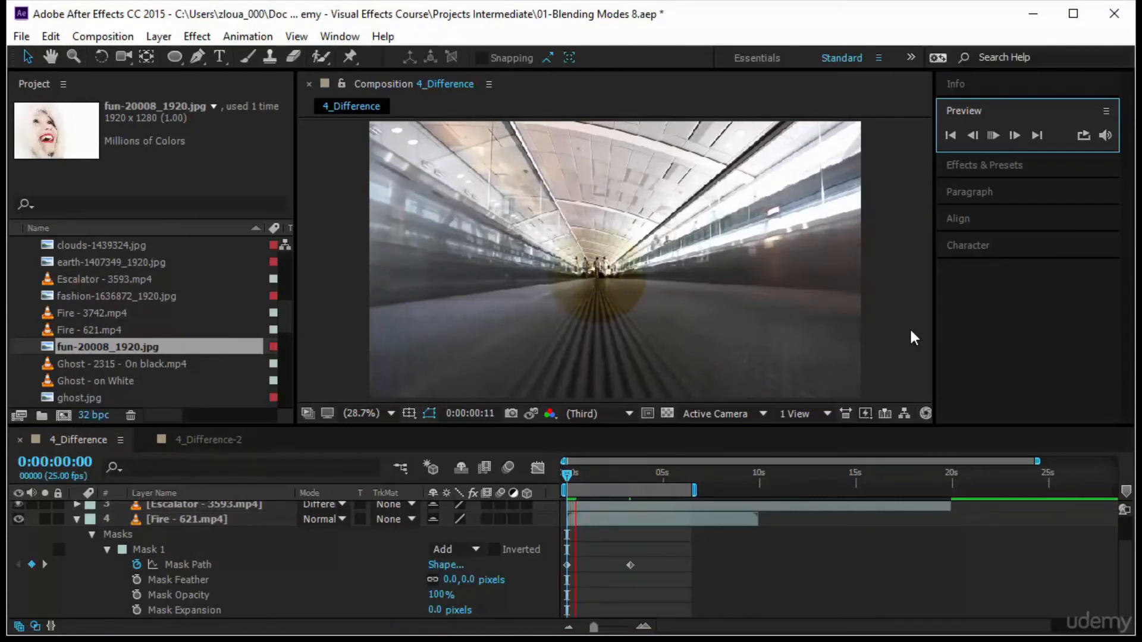
click(589, 449)
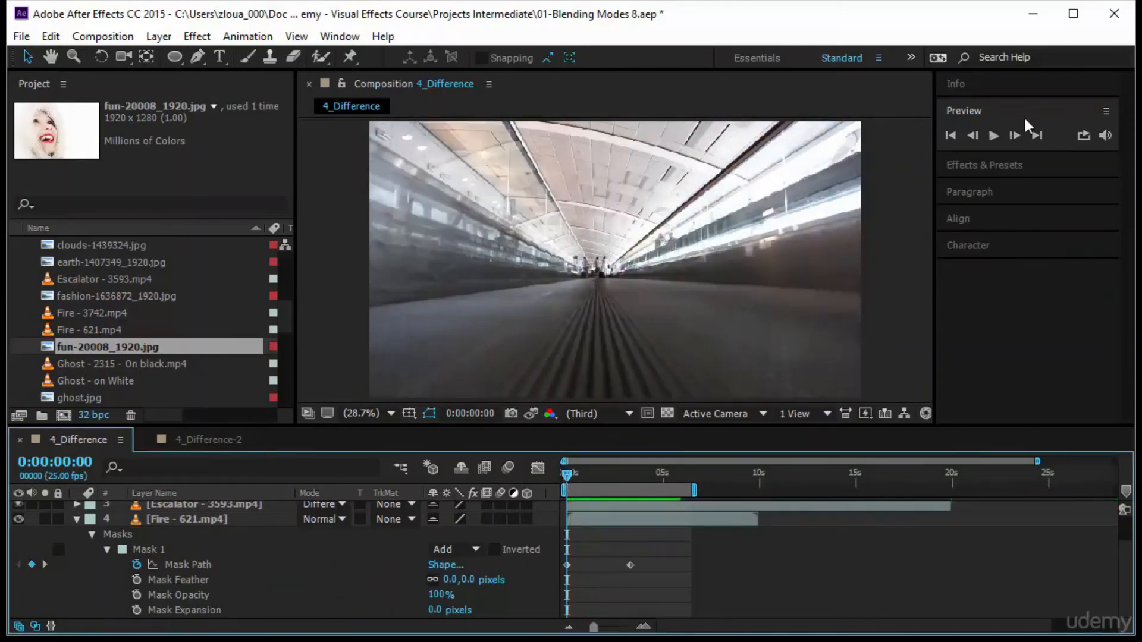
click(993, 136)
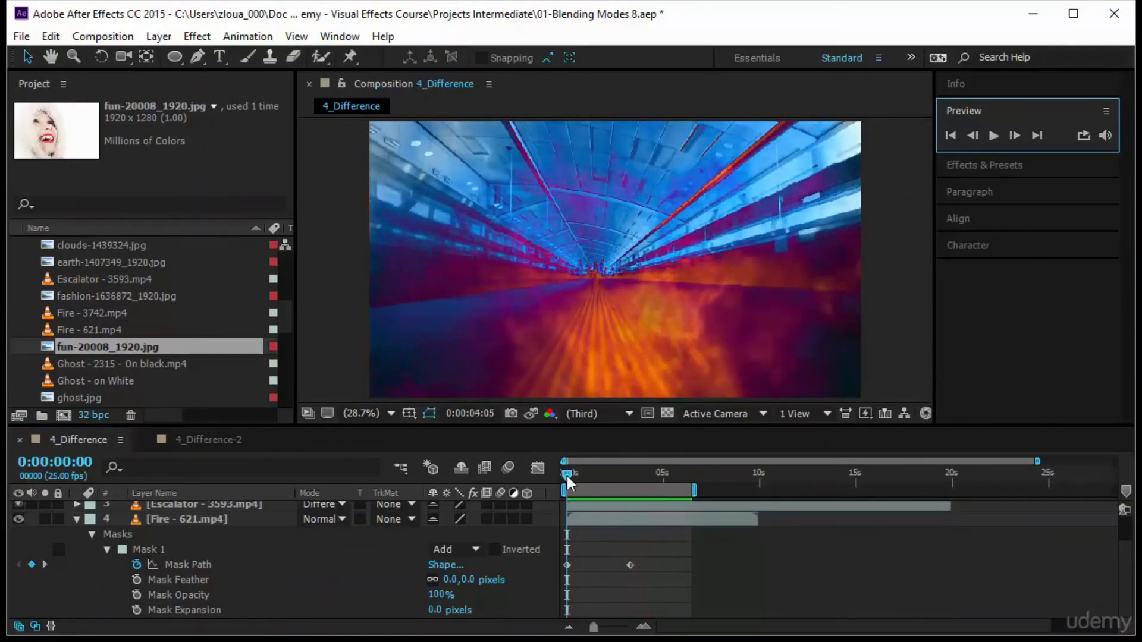
Check the mask edge at 0:00:01:06, set Mask 1's Mask Feather to 91 pixels, and return to the composition start
click(592, 474)
key(Page_Up)
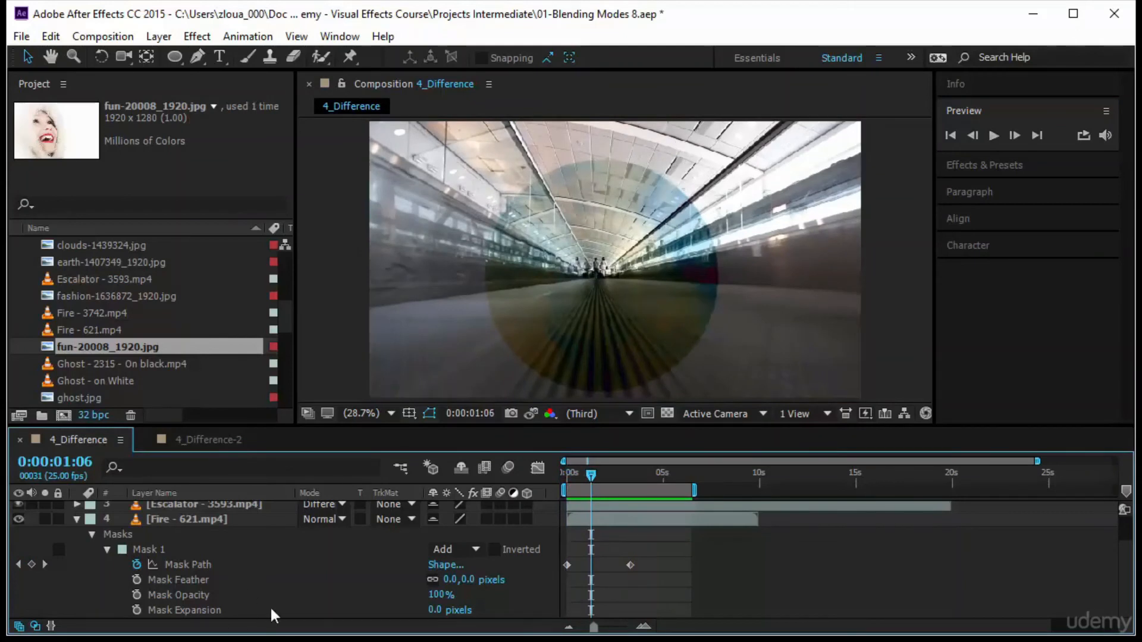
drag(464, 586, 551, 589)
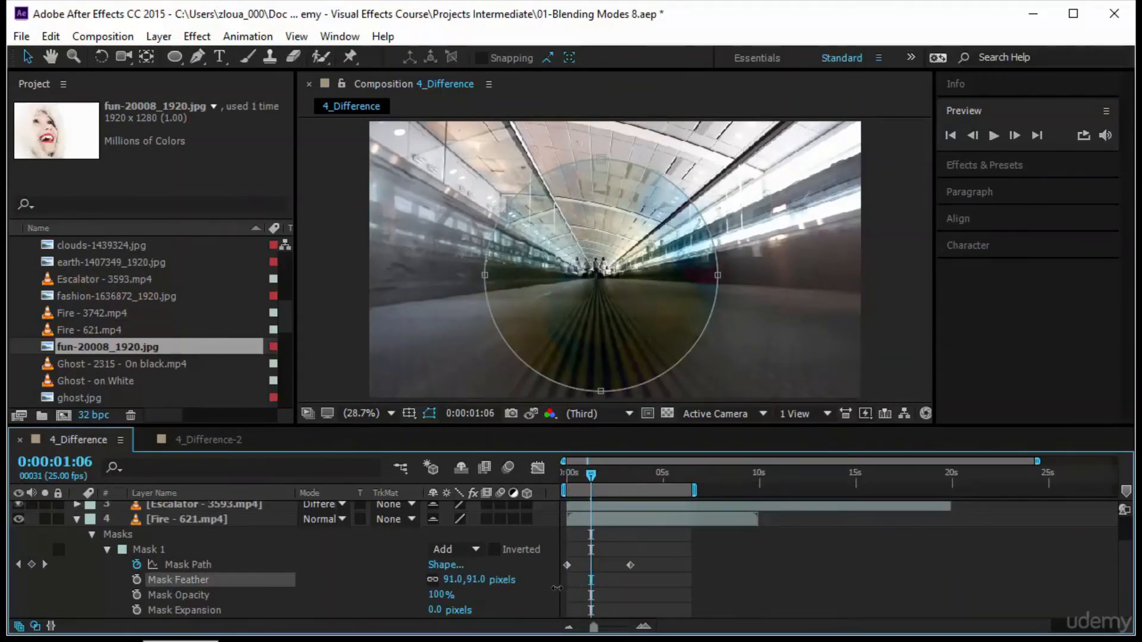
key(Home)
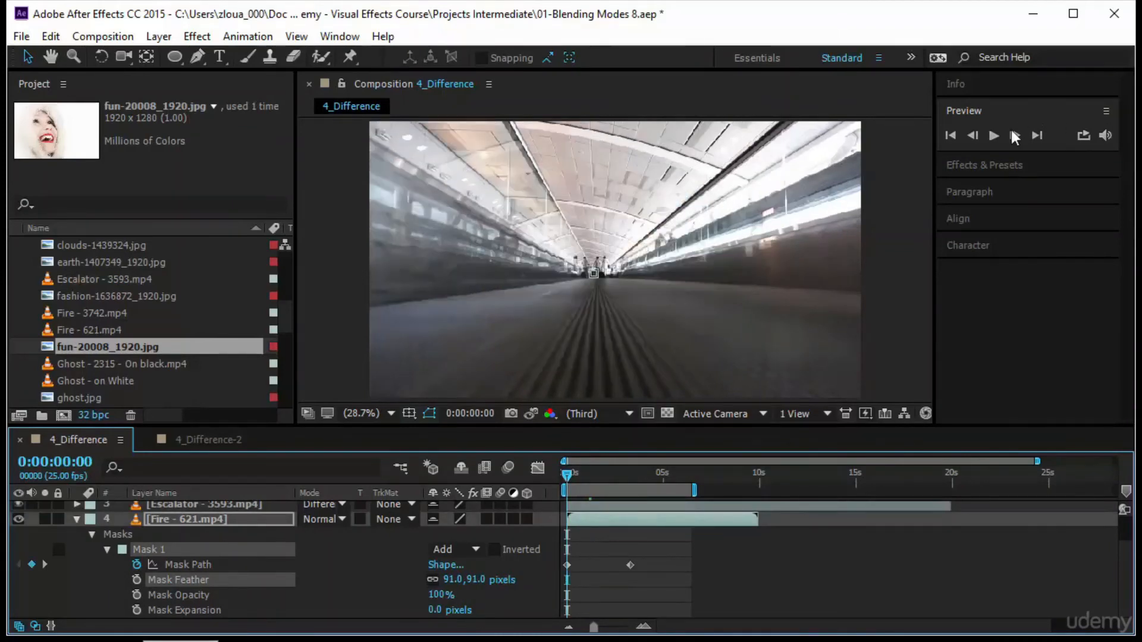
Play back the feathered mask animation, return to the composition start, and play it again
click(993, 136)
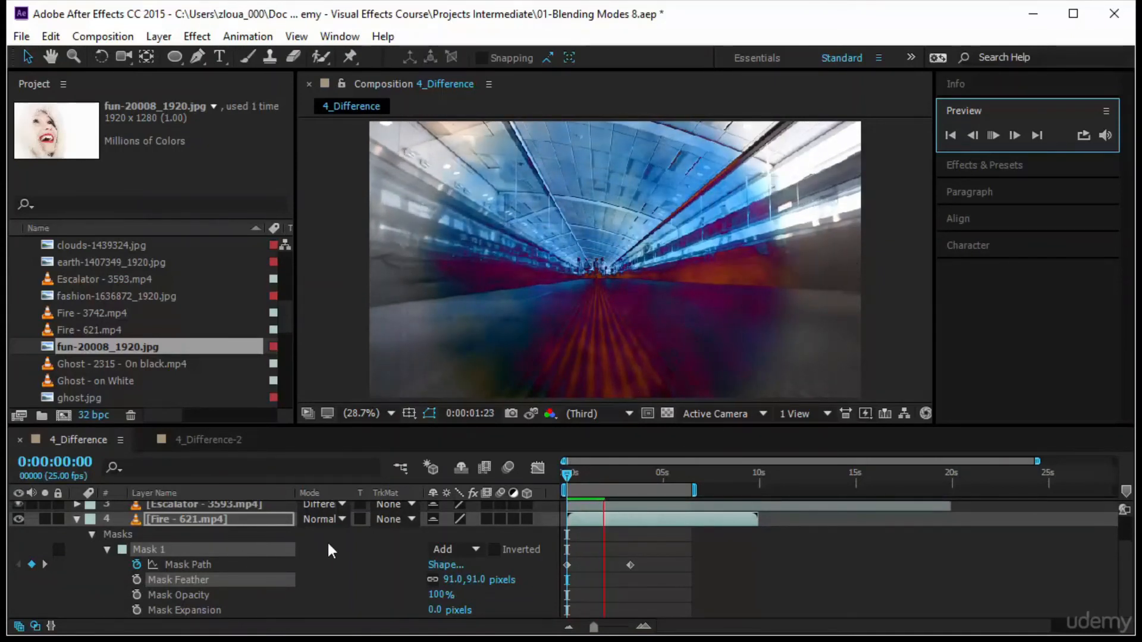
scroll(331, 550, up, 2)
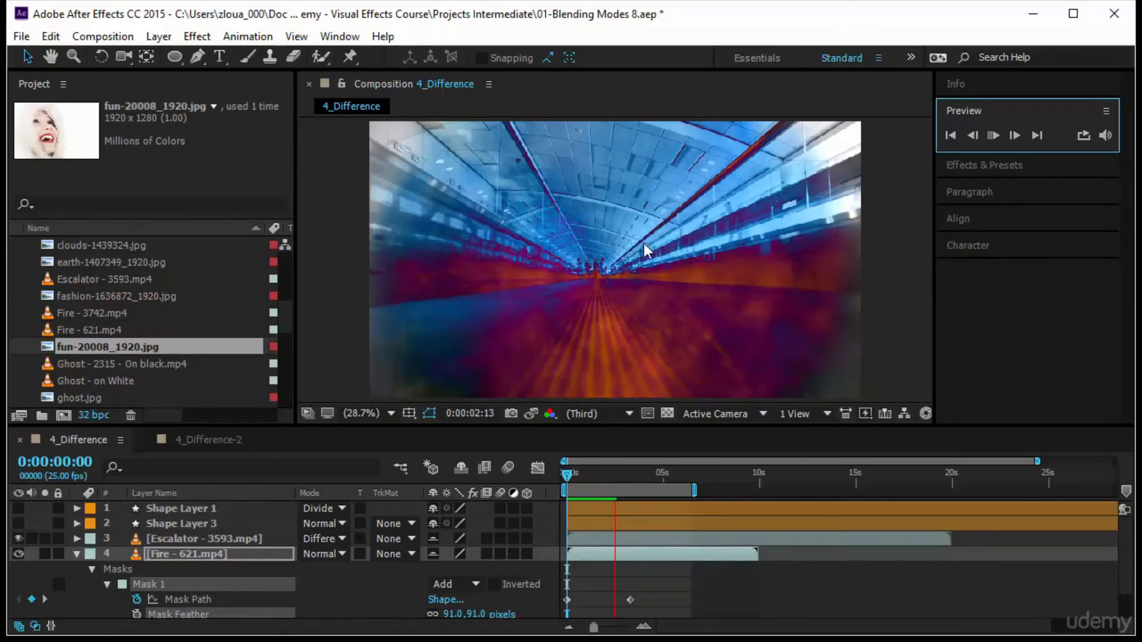
scroll(595, 520, down, 2)
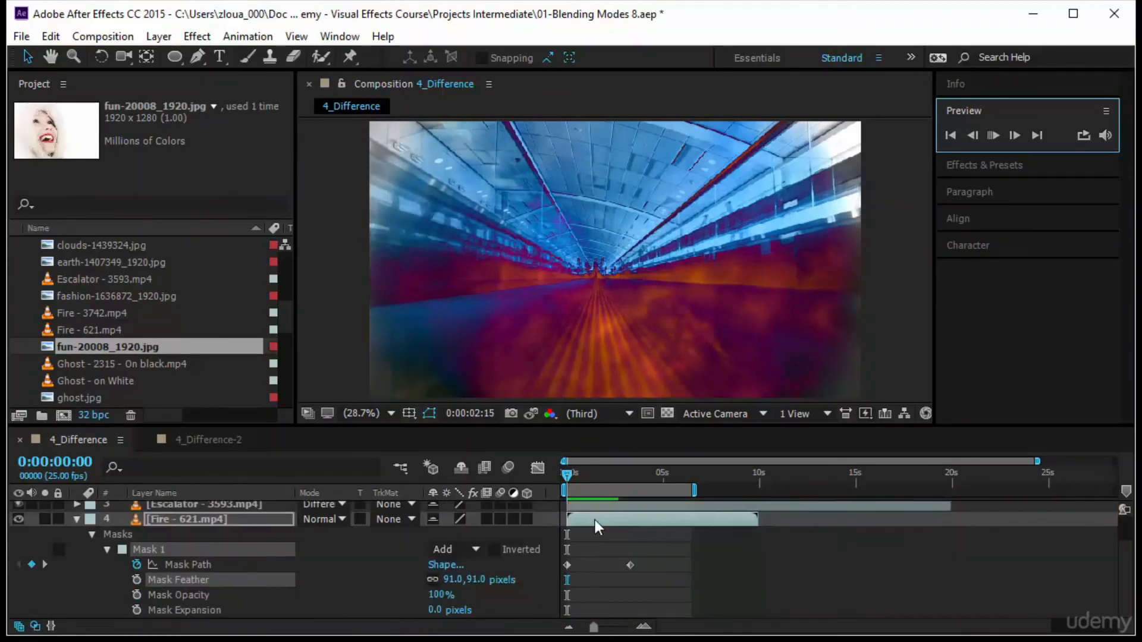
drag(569, 475, 546, 479)
key(Home)
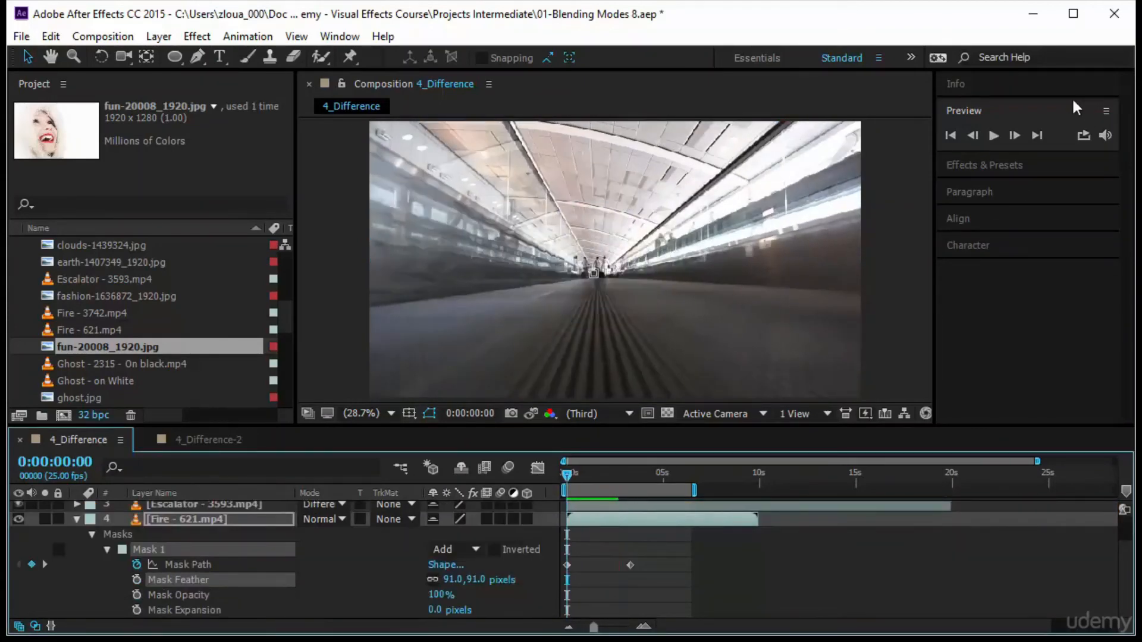
click(993, 136)
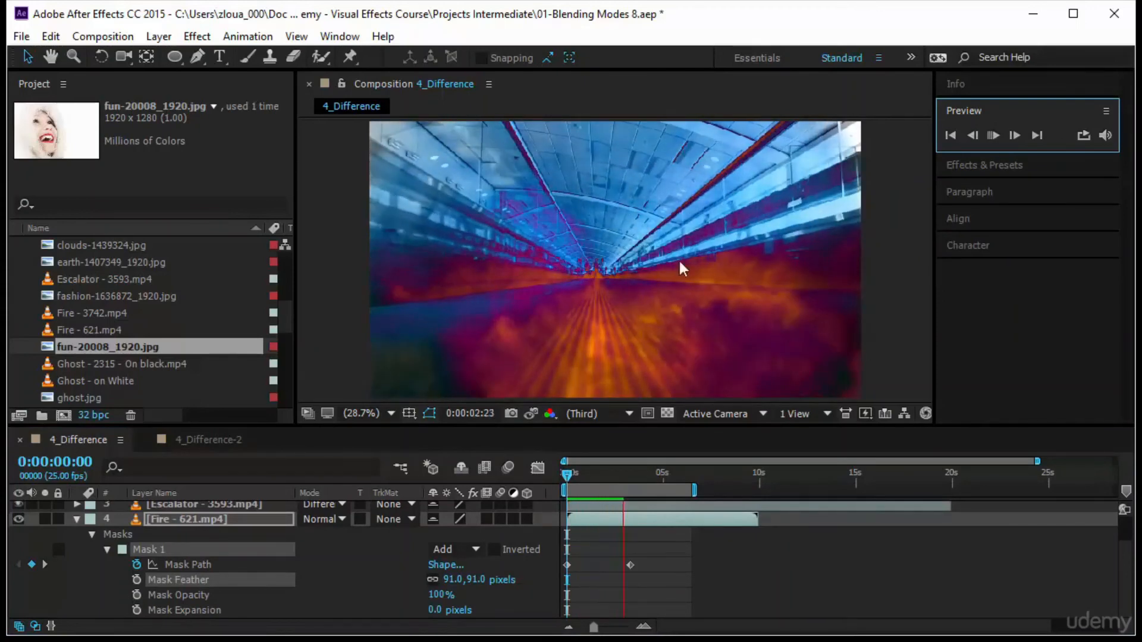
At 0:00:01:00, reshape the fire layer's circular mask into an irregular outline by adjusting its points and curve handles
click(587, 479)
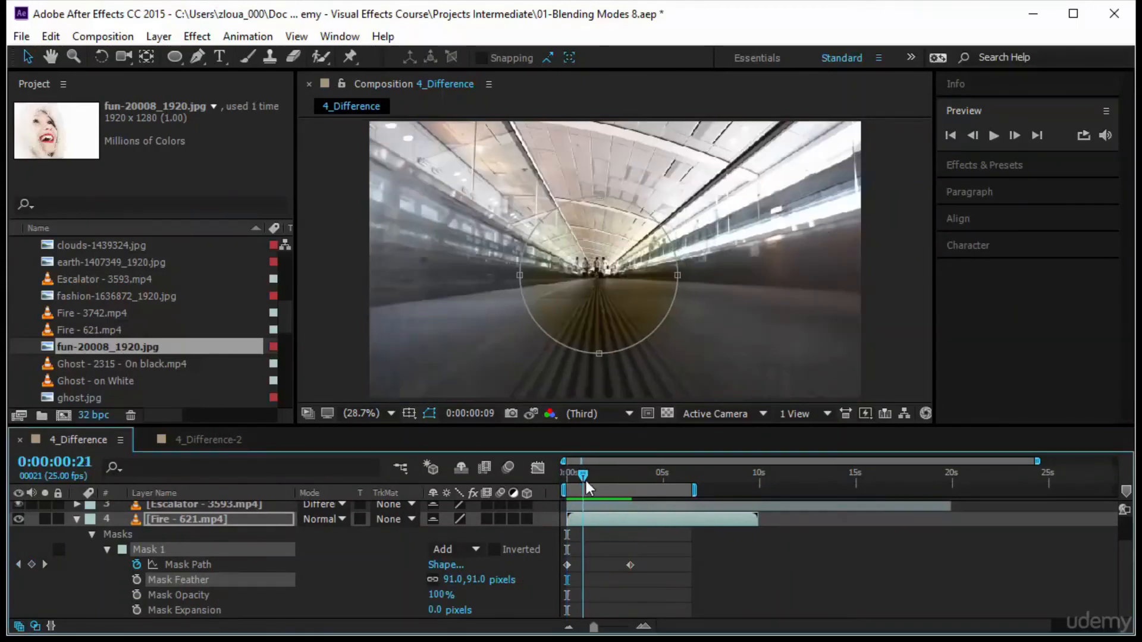
click(693, 276)
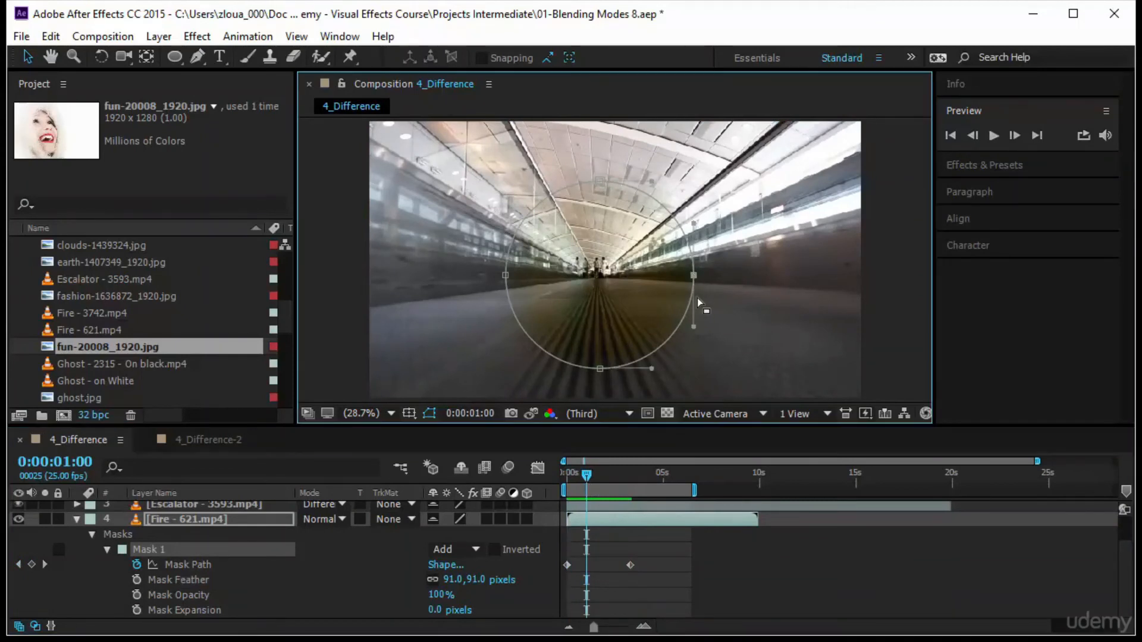
drag(692, 328, 754, 316)
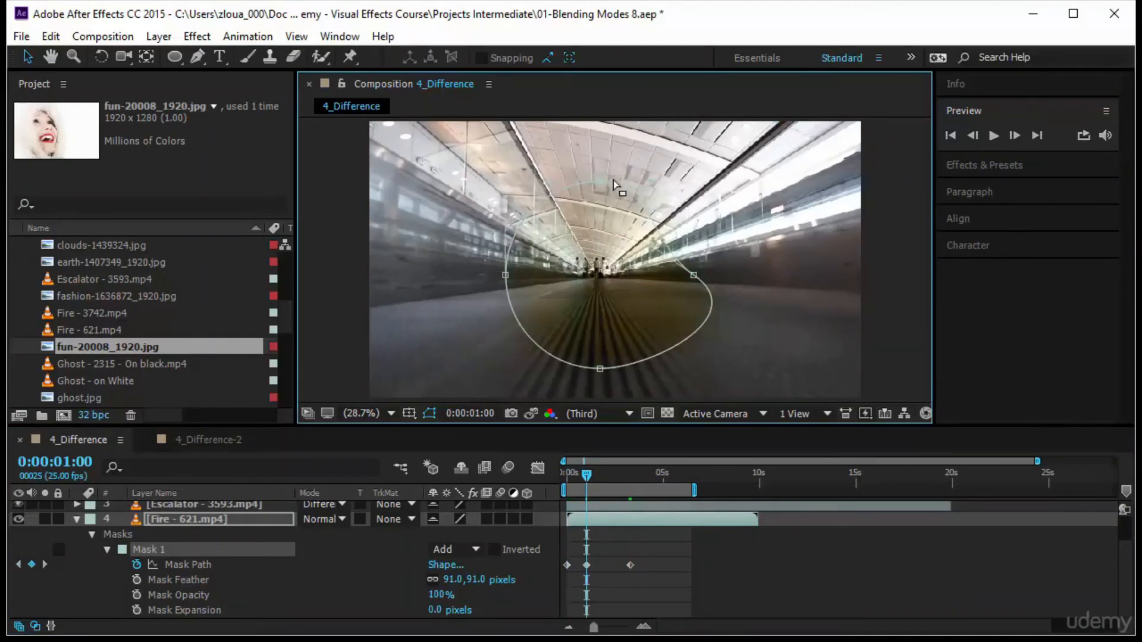
mouse_move(617, 180)
mouse_down()
mouse_move(622, 149)
mouse_move(616, 167)
mouse_up()
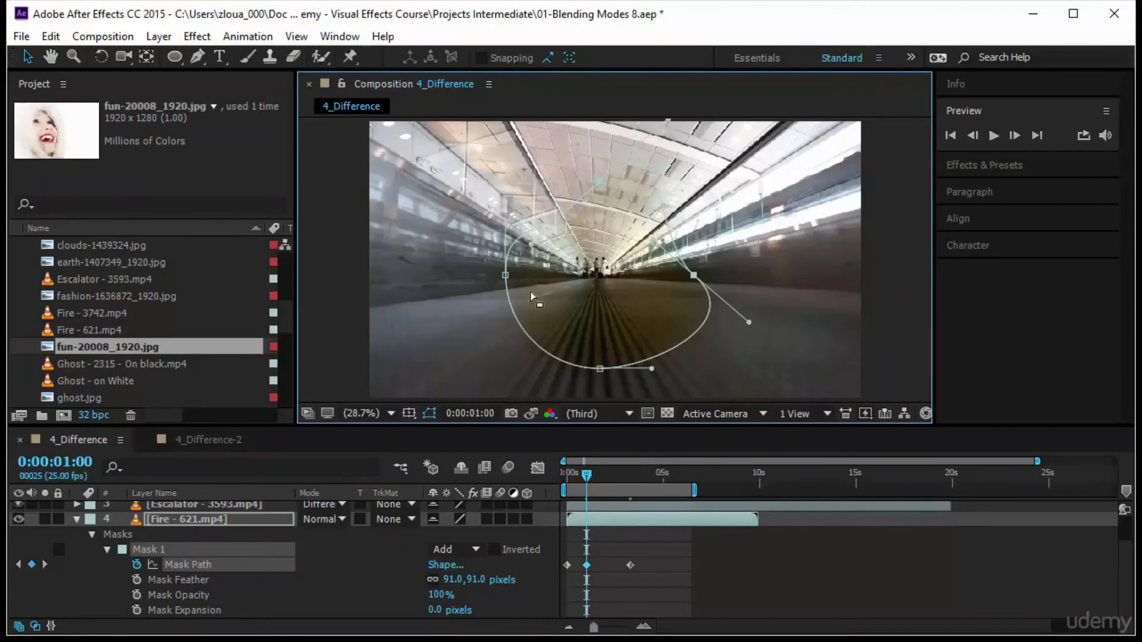
drag(504, 277, 486, 280)
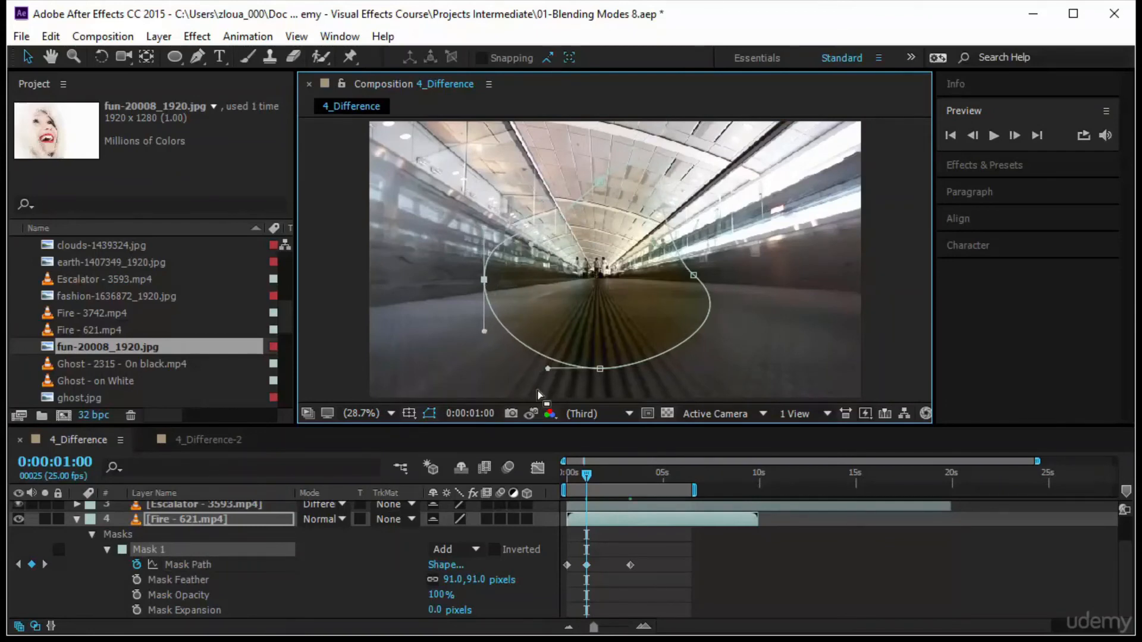
drag(548, 369, 562, 388)
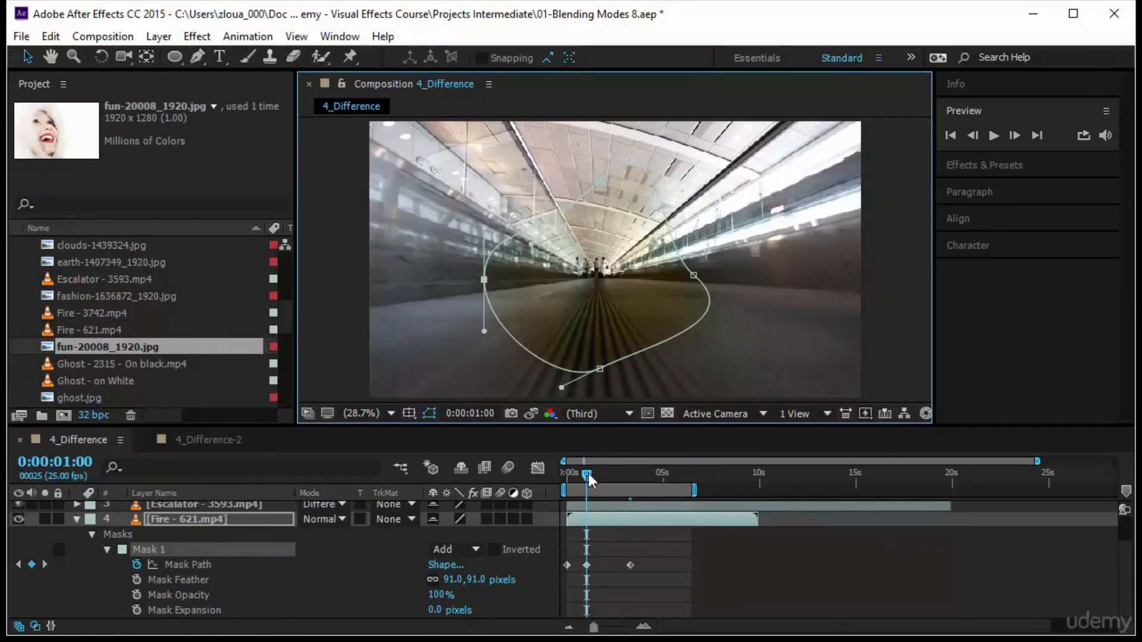
Return to the composition start and play back the animation with the irregular mask shape
drag(589, 480, 608, 485)
key(Home)
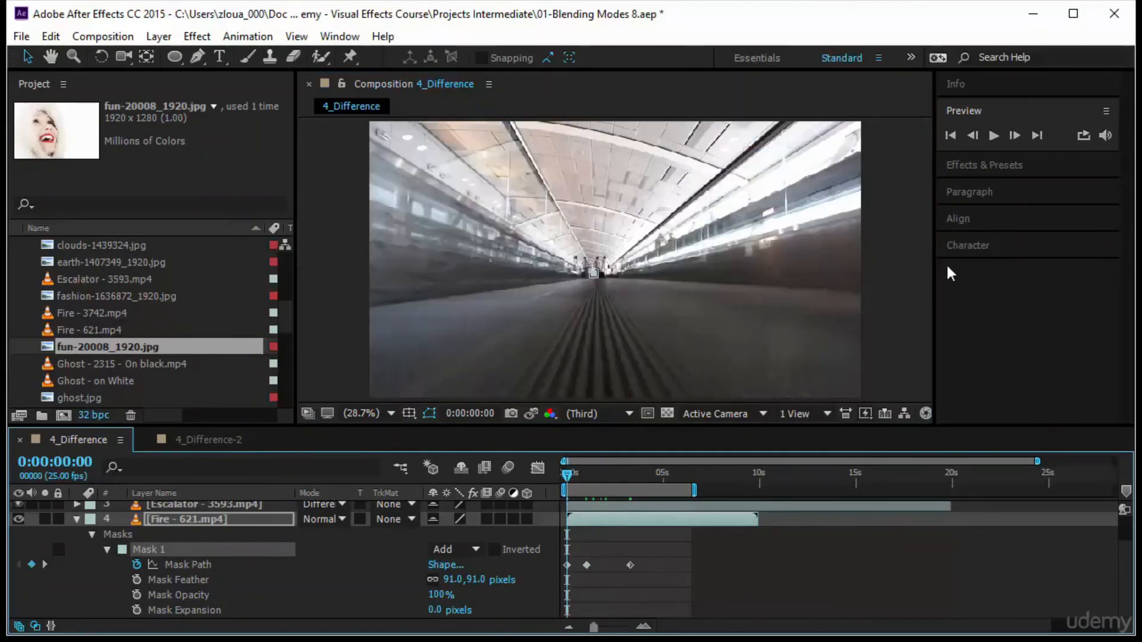
click(991, 136)
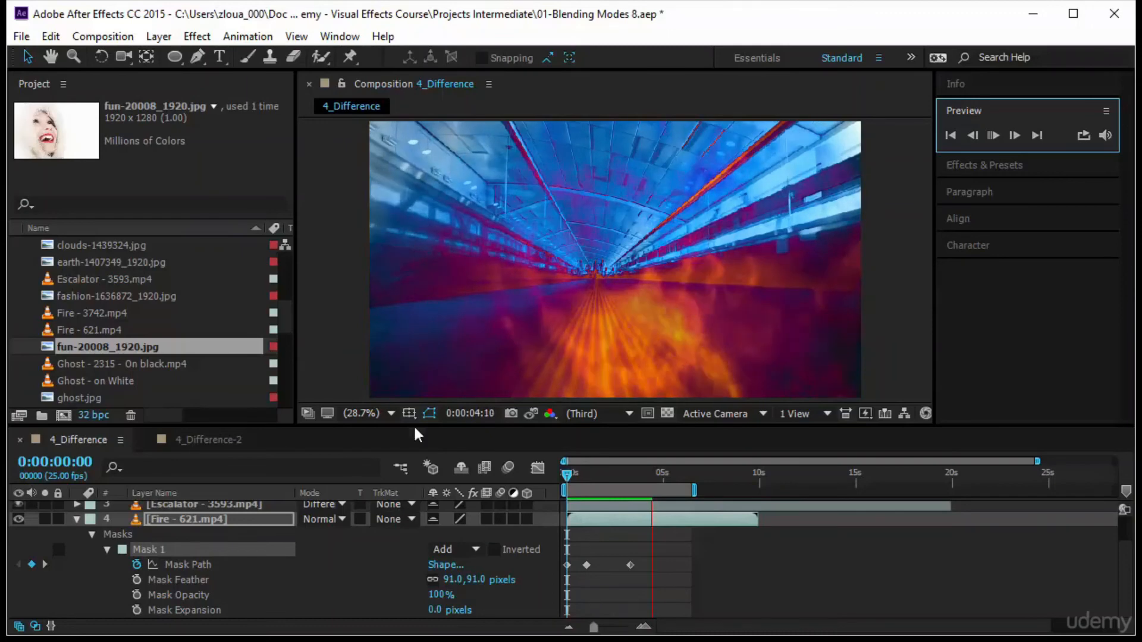
scroll(338, 526, up, 2)
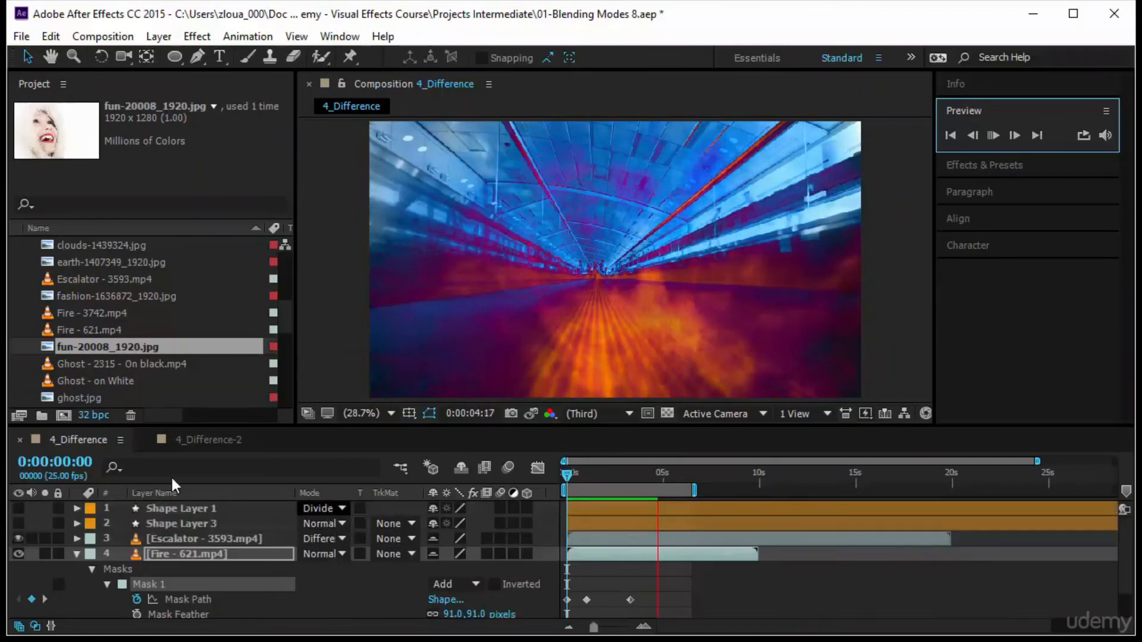
Open the 4_Difference-2 composition, go to 0:00:04:02, and compare the frame with the Ghost - 2315 - On black.mp4 layer hidden and shown
click(221, 441)
drag(566, 476, 605, 483)
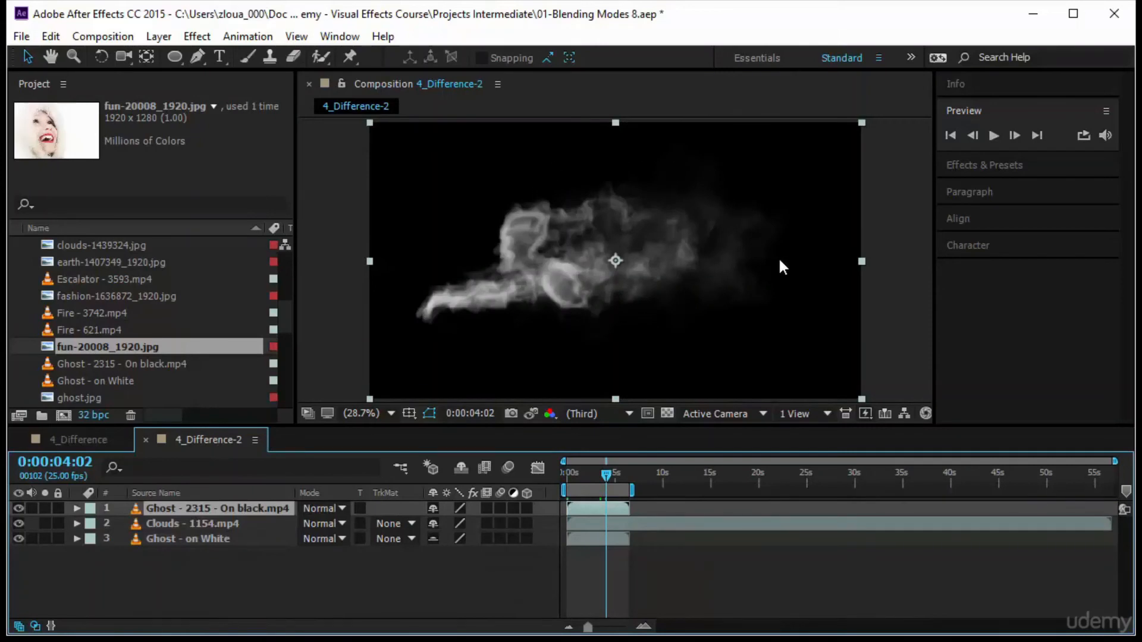
click(18, 509)
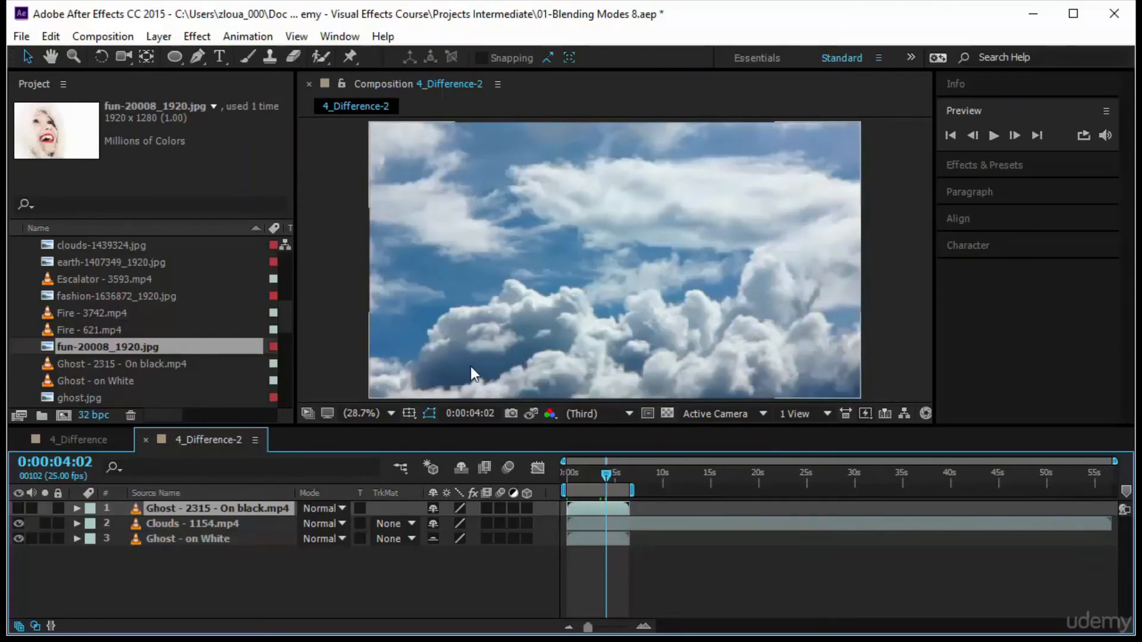
click(18, 508)
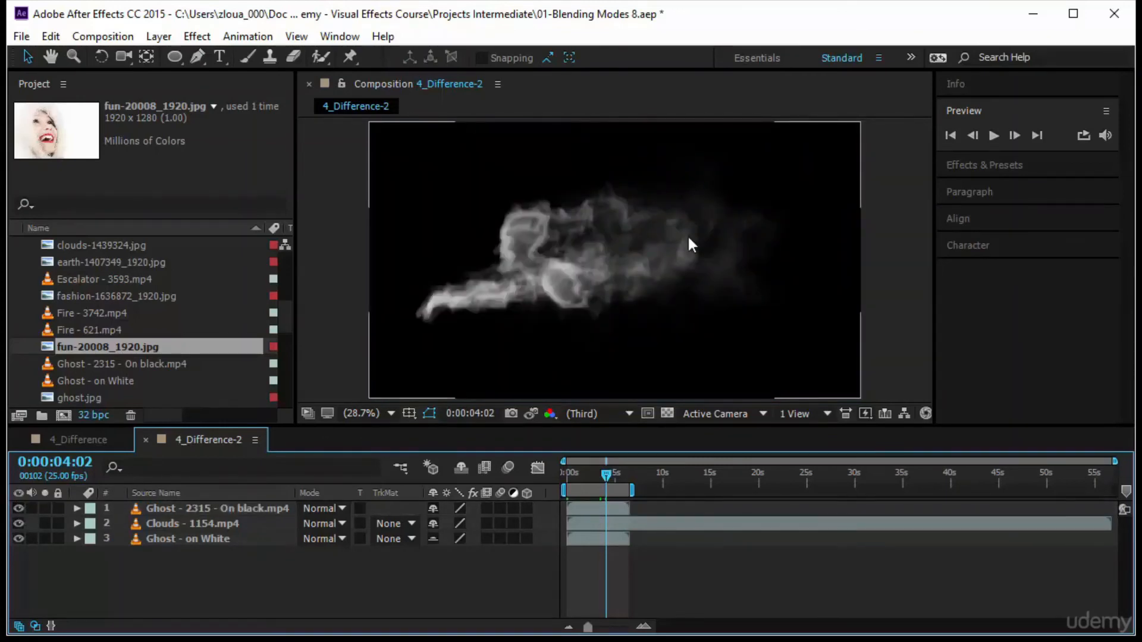
Set the Ghost - 2315 - On black.mp4 layer's blending mode to Difference and preview it from the composition start
click(341, 509)
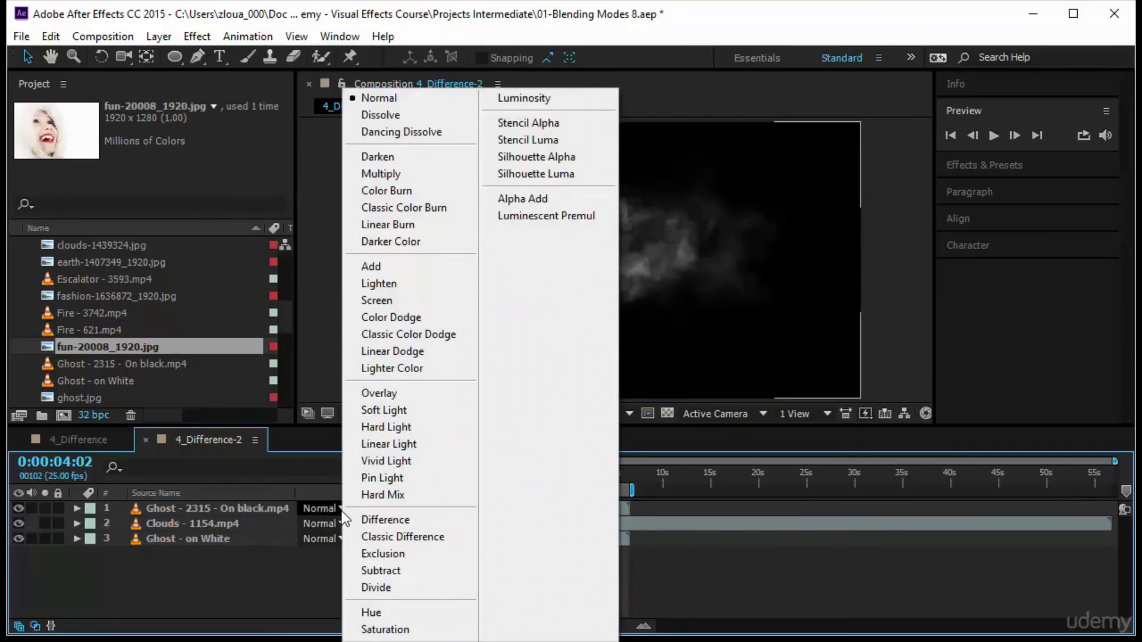
click(404, 520)
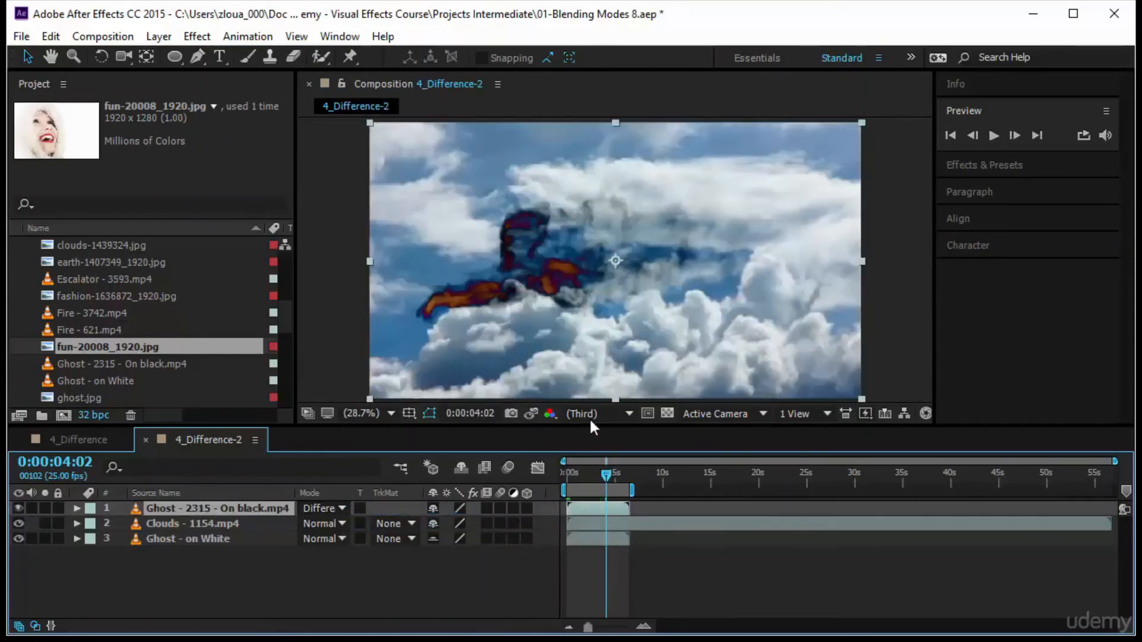
key(Home)
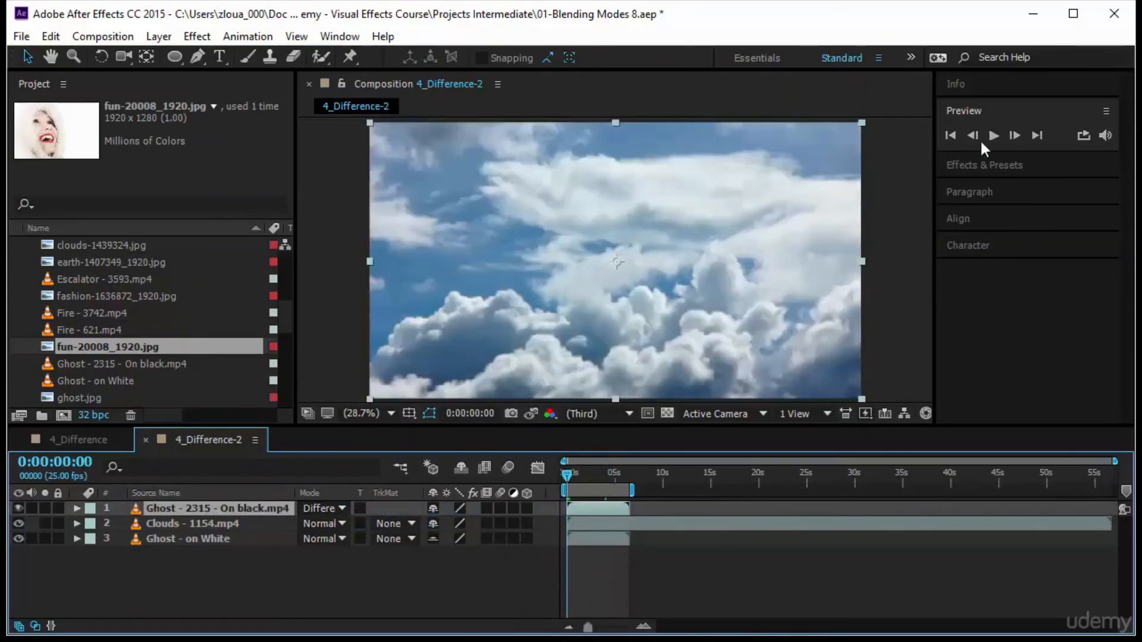
click(992, 135)
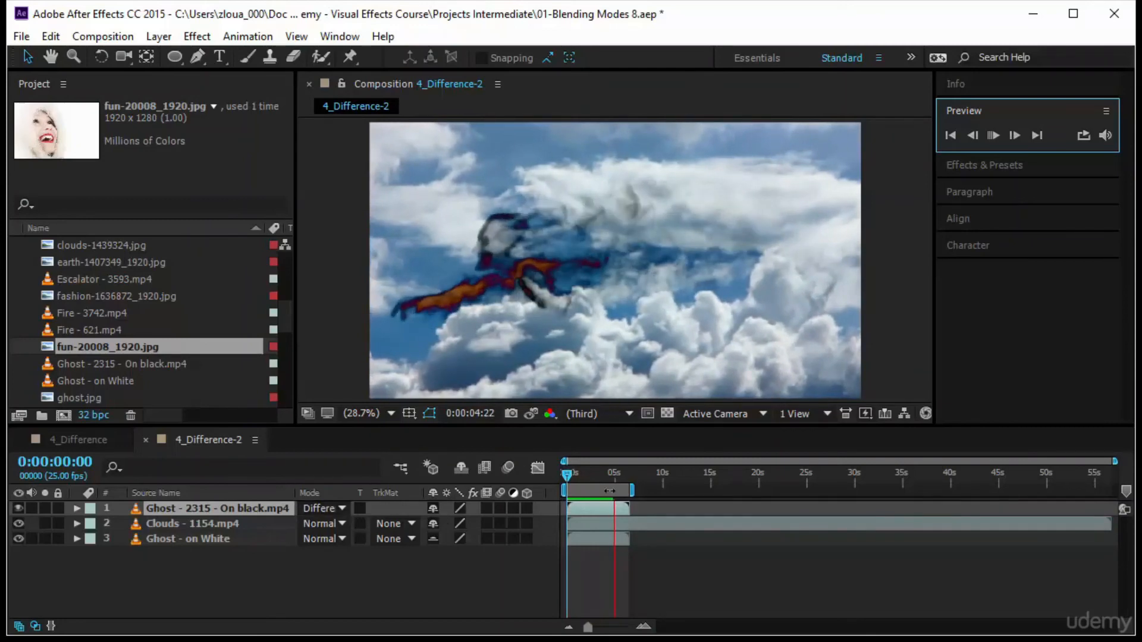
click(560, 477)
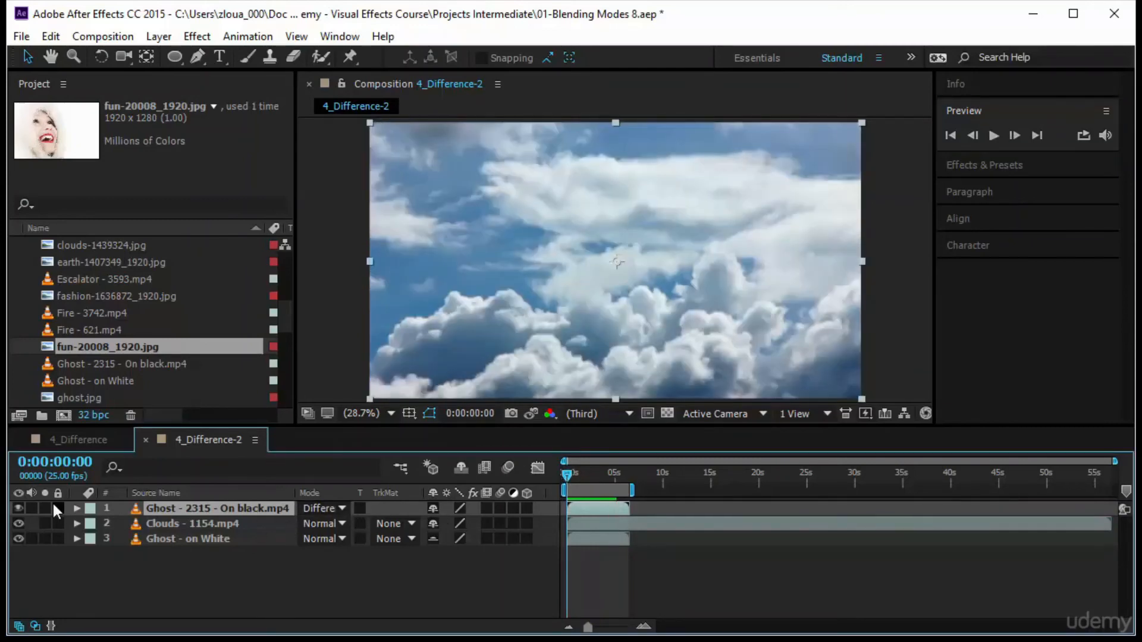
Set the Ghost - 2315 - On black.mp4 layer's blending mode to Subtract, preview it, and return to the start
click(330, 502)
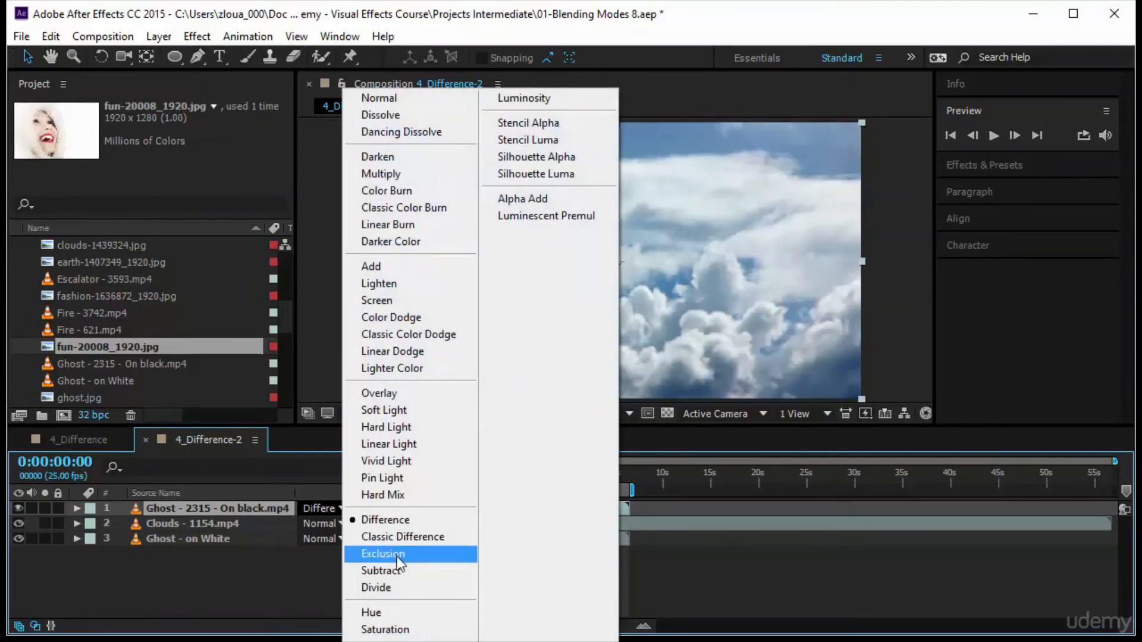
click(402, 569)
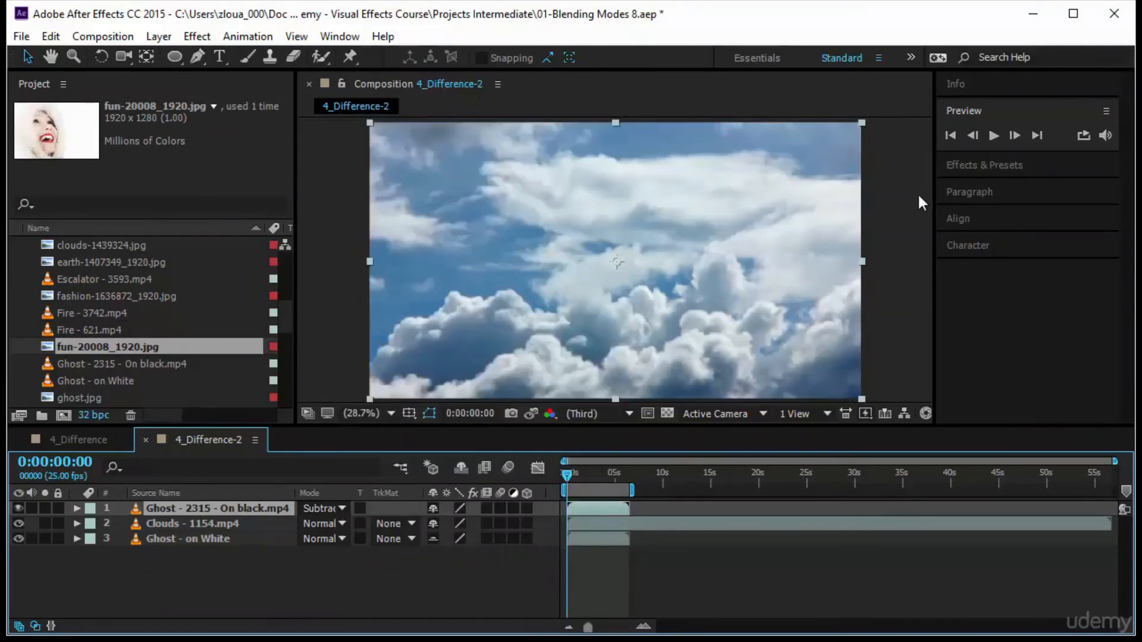
click(999, 138)
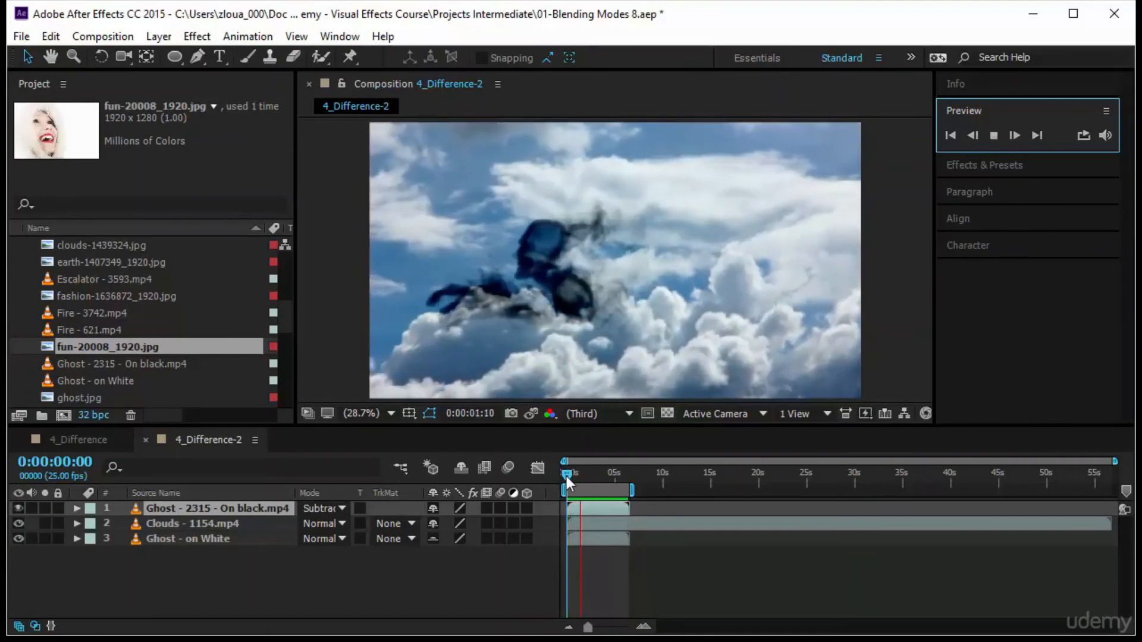
click(567, 476)
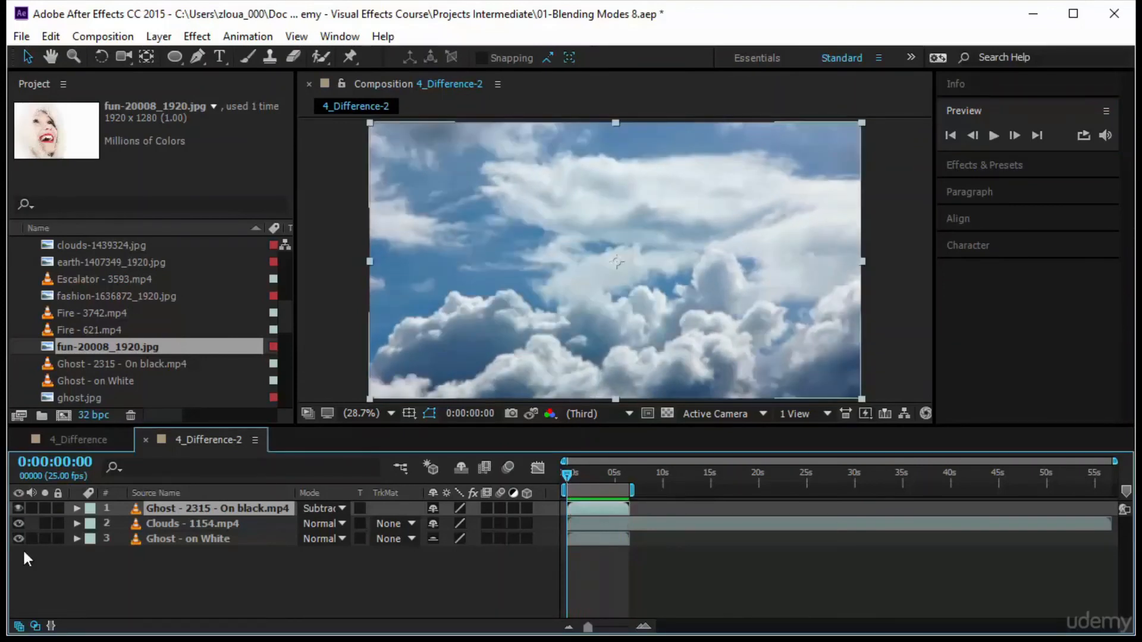
Hide the Ghost - 2315 - On black.mp4 layer and briefly hide Clouds - 1154.mp4 to inspect the Ghost - on White layer
click(19, 508)
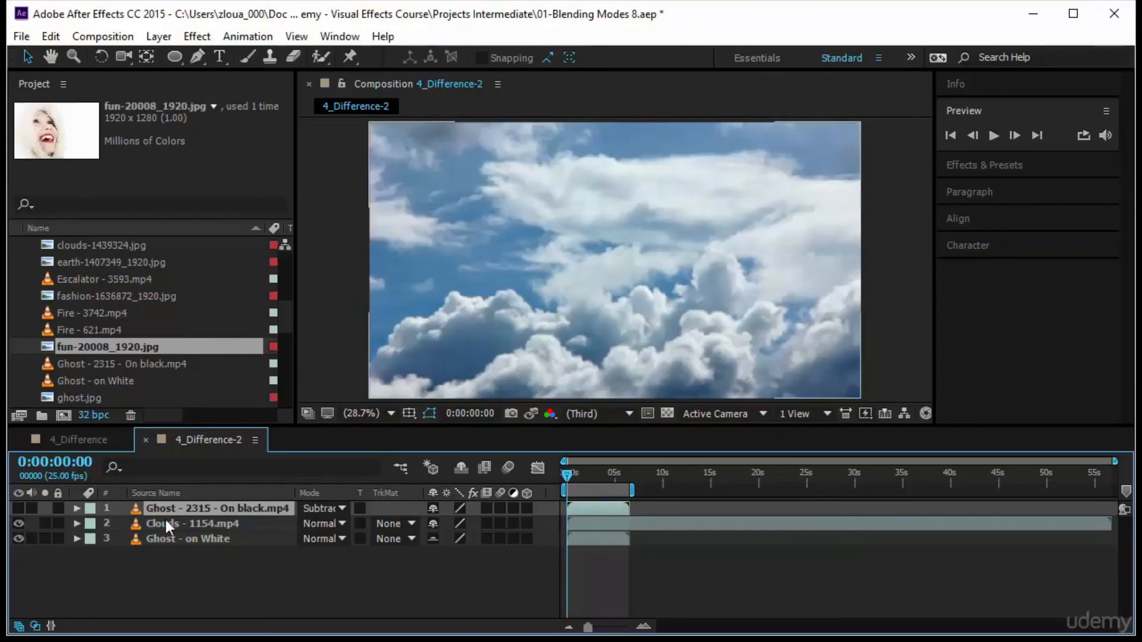
click(134, 540)
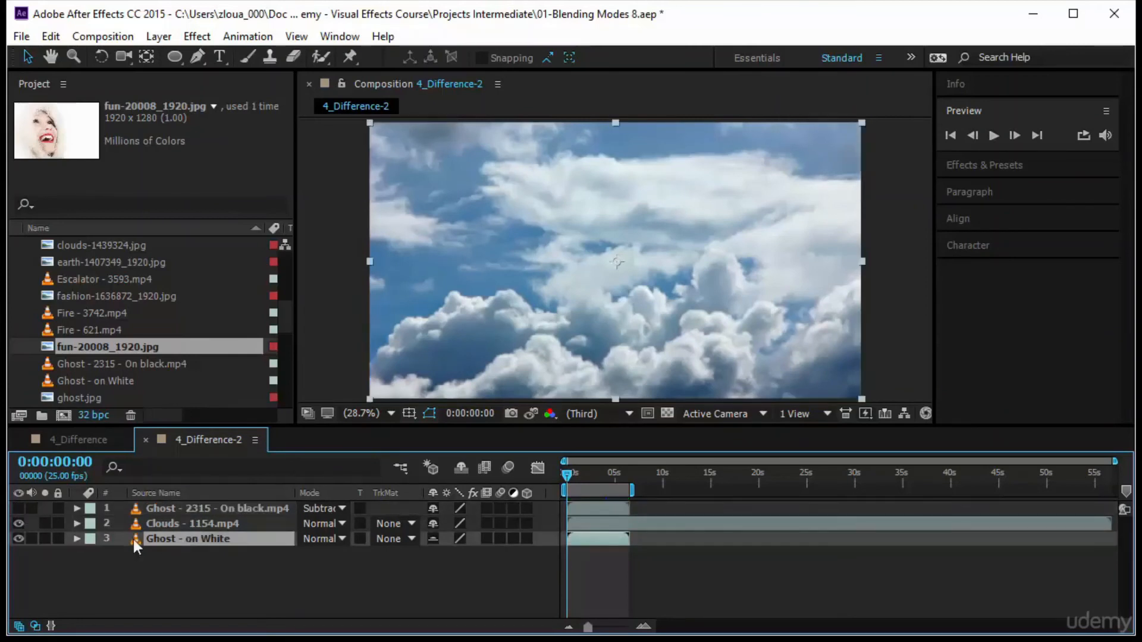
click(18, 522)
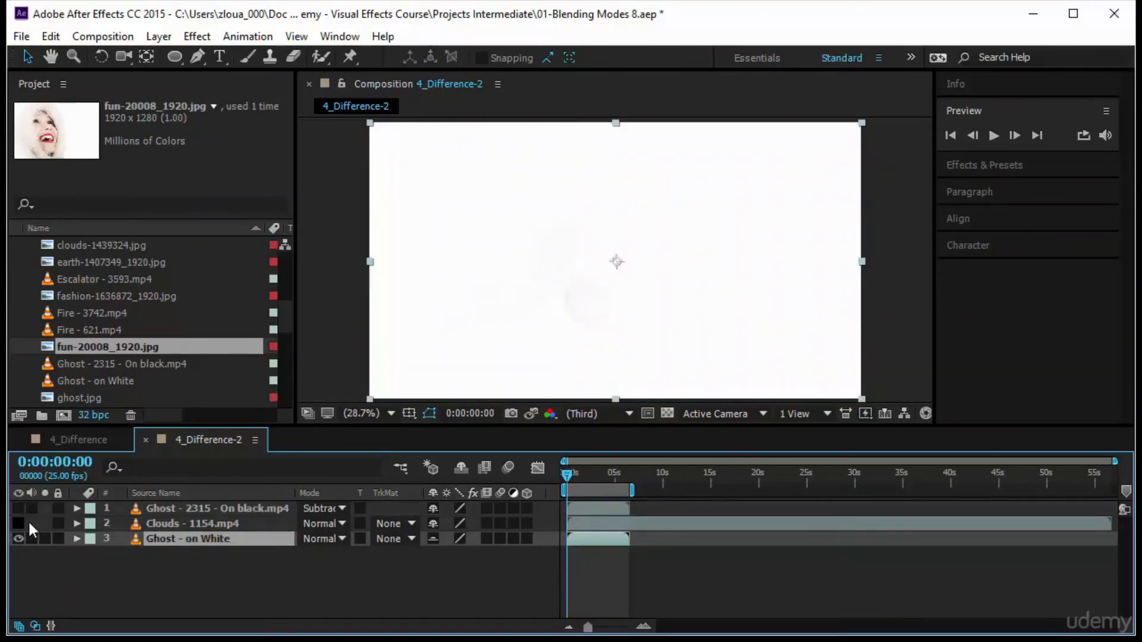
click(18, 523)
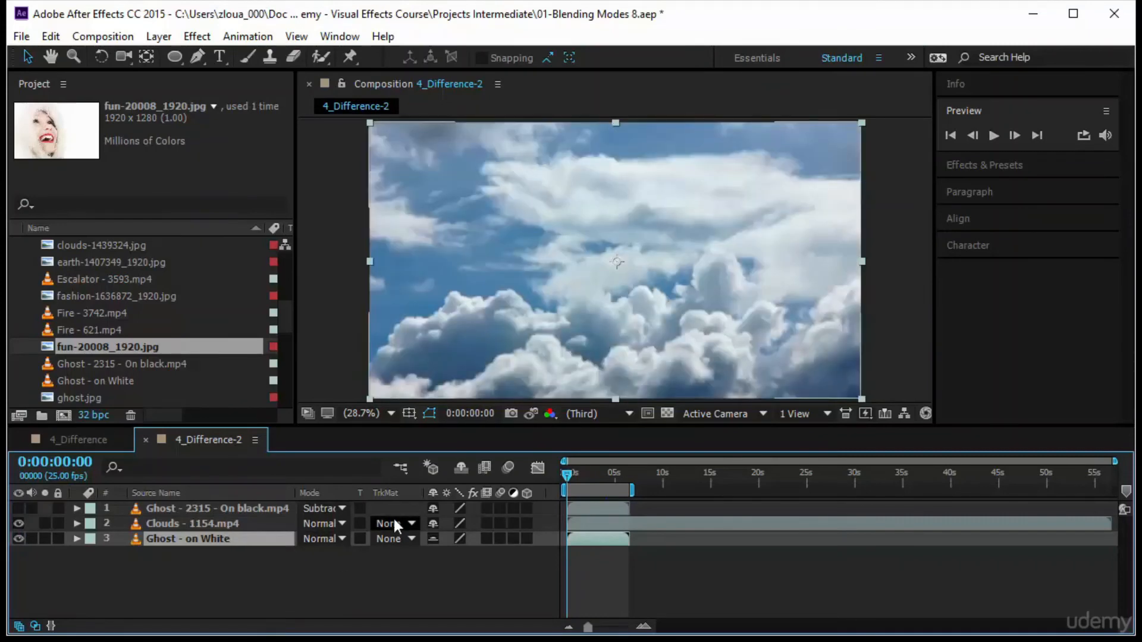
Set the Clouds - 1154.mp4 layer's blending mode to Difference, play back the composition, and return to the start
click(327, 522)
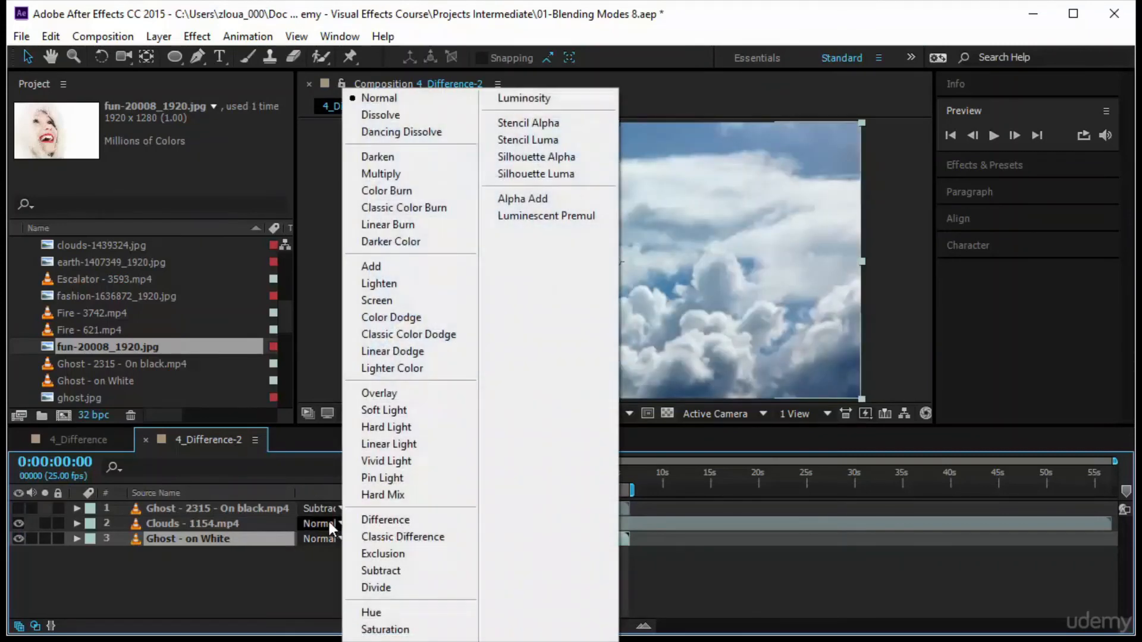
click(398, 519)
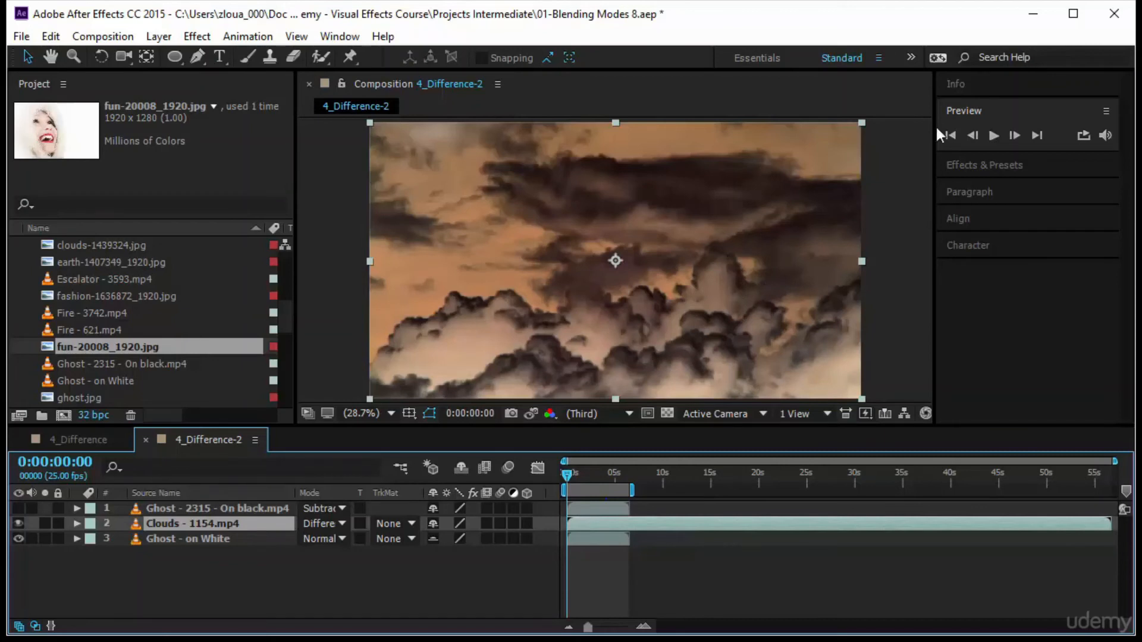
click(994, 135)
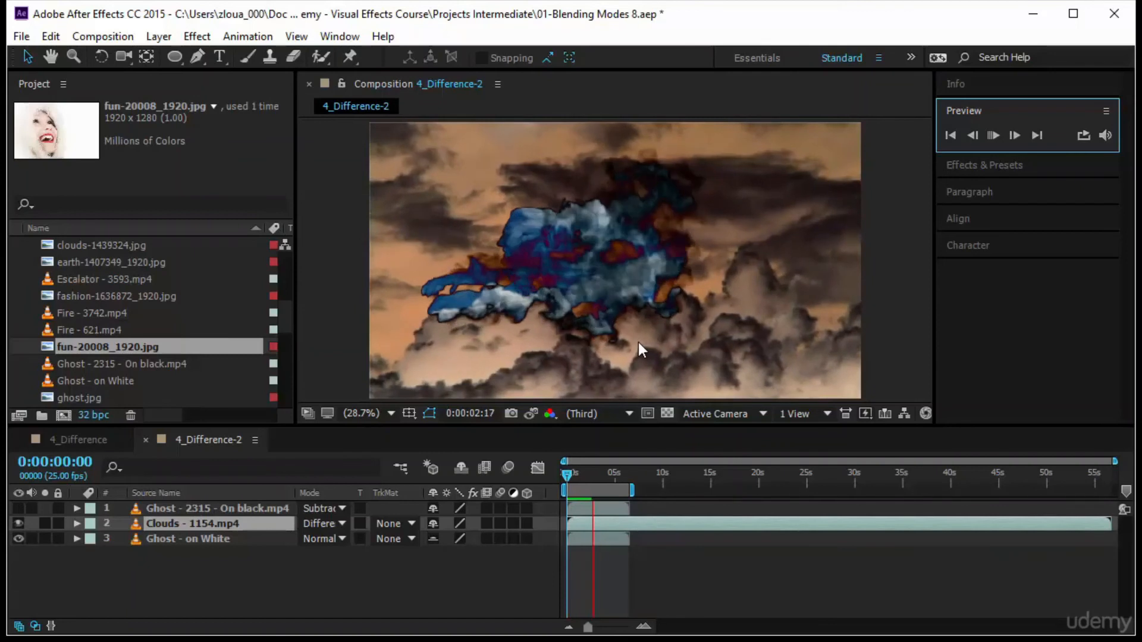
click(556, 473)
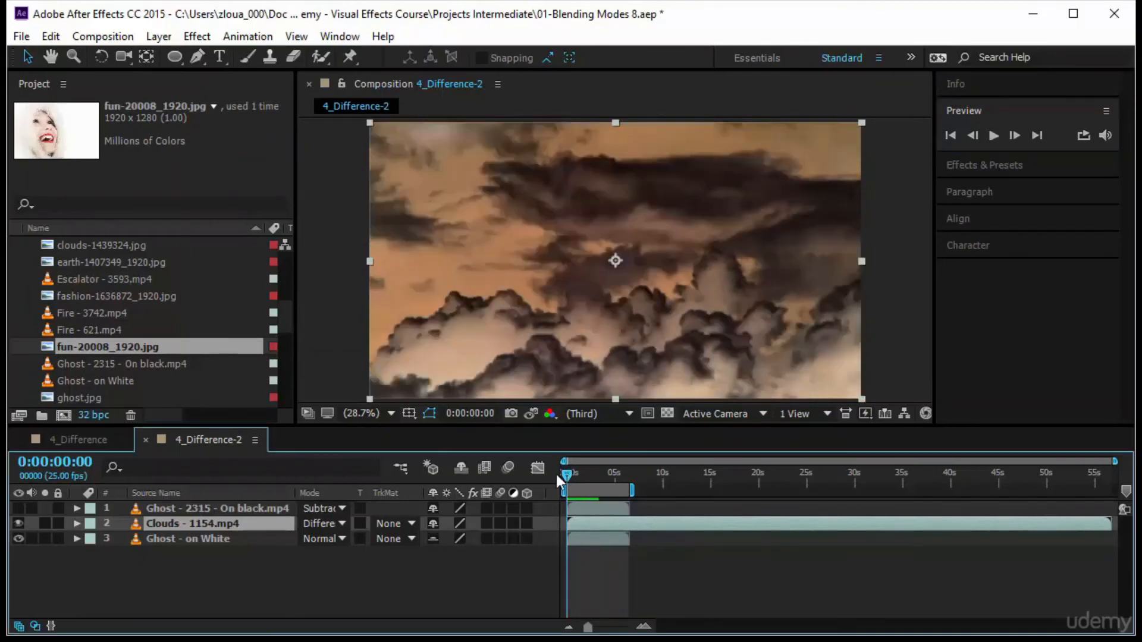
Move the Clouds - 1154.mp4 layer below Ghost - on White and set its blending mode to Normal
drag(201, 523, 198, 553)
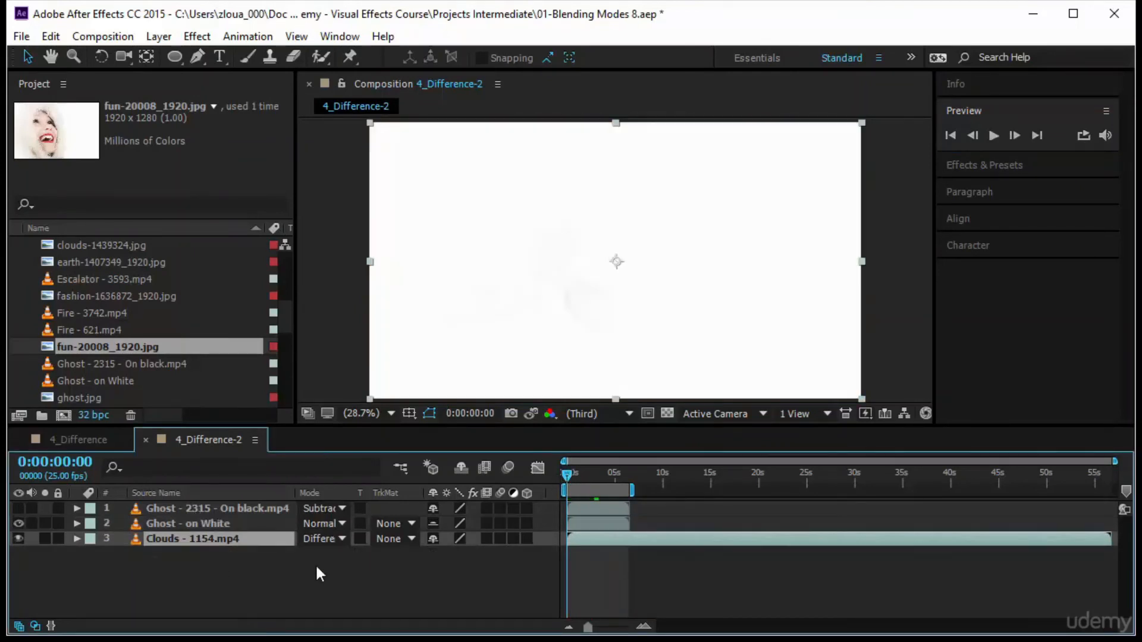
click(336, 538)
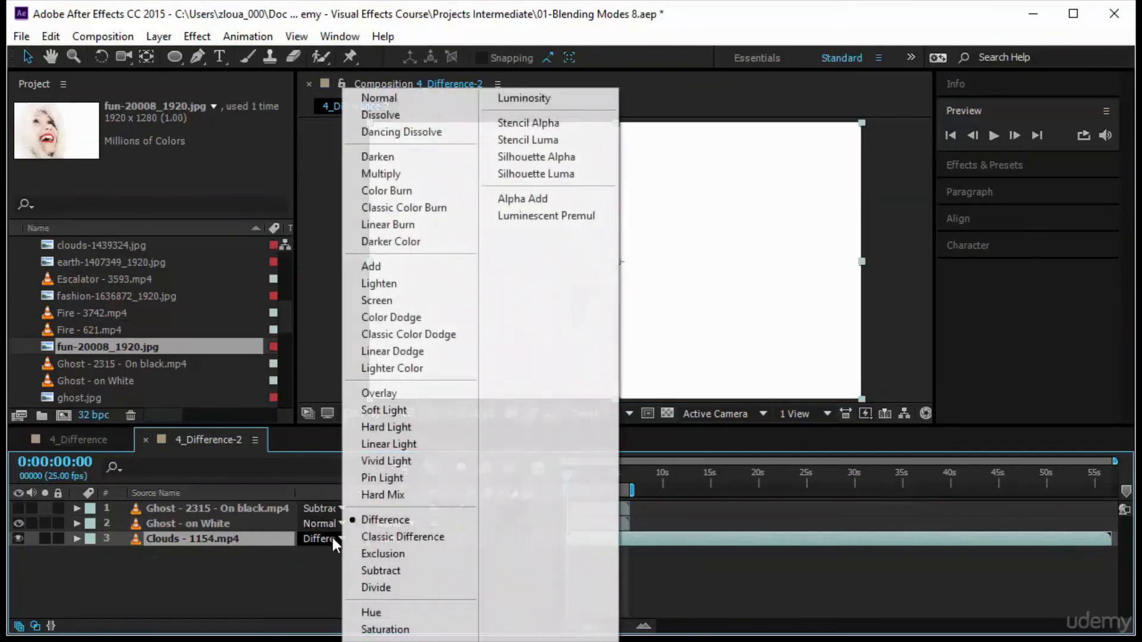
click(405, 100)
Set the Ghost - on White layer's blending mode to Difference and scrub to about 3 seconds
click(329, 520)
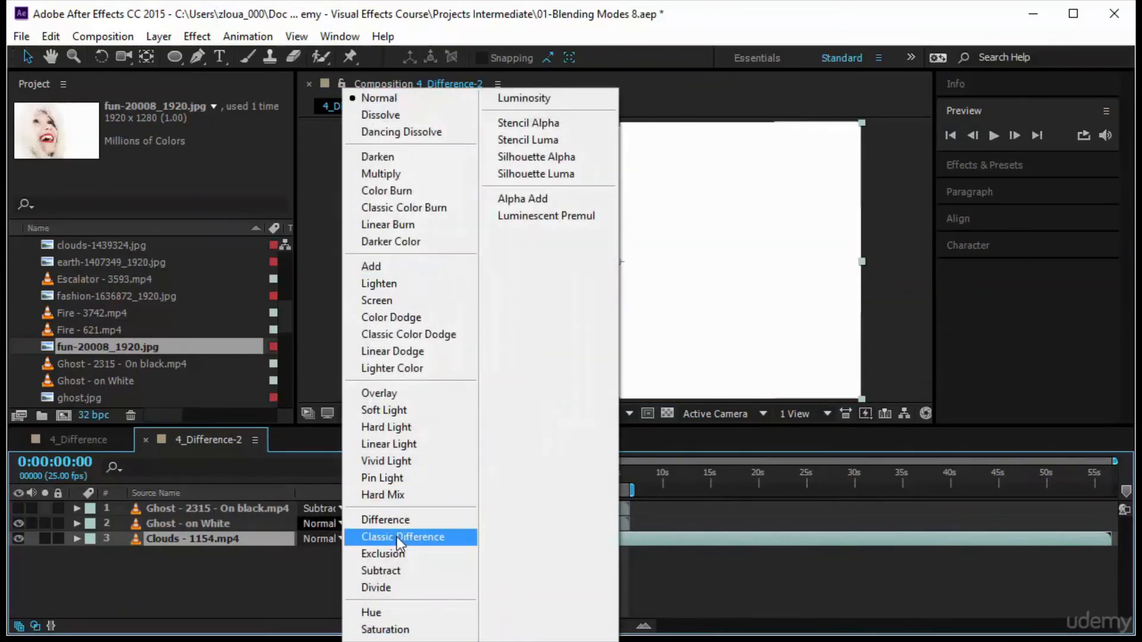
click(397, 519)
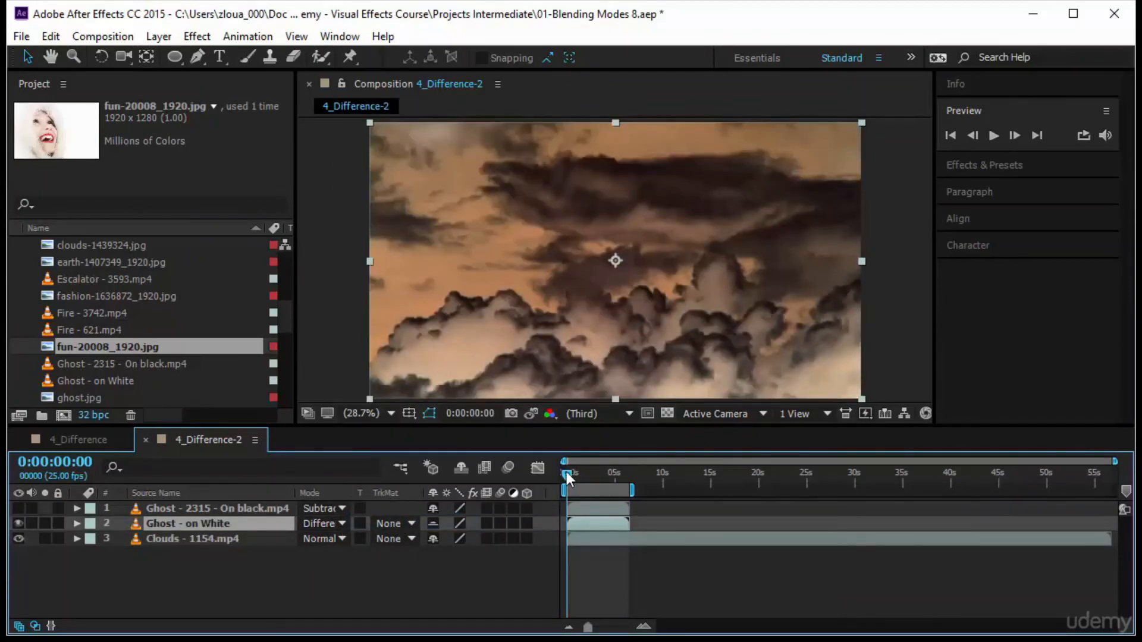
drag(566, 472, 596, 474)
Set the Ghost - on White layer's blending mode to Subtract and scrub to about 5.5 seconds
click(319, 524)
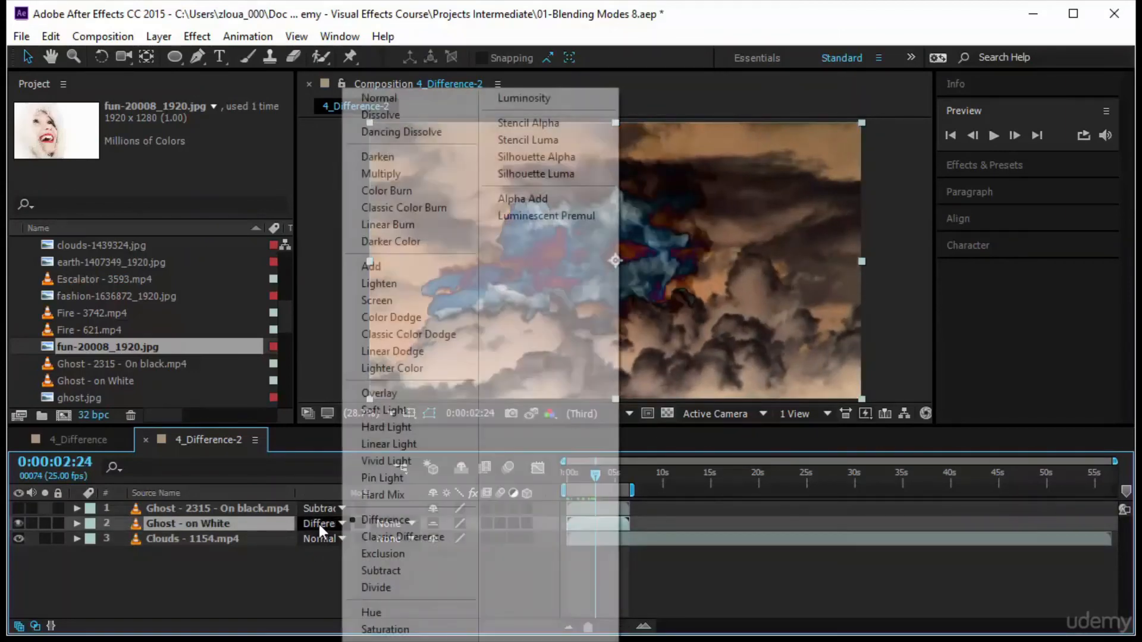
click(412, 570)
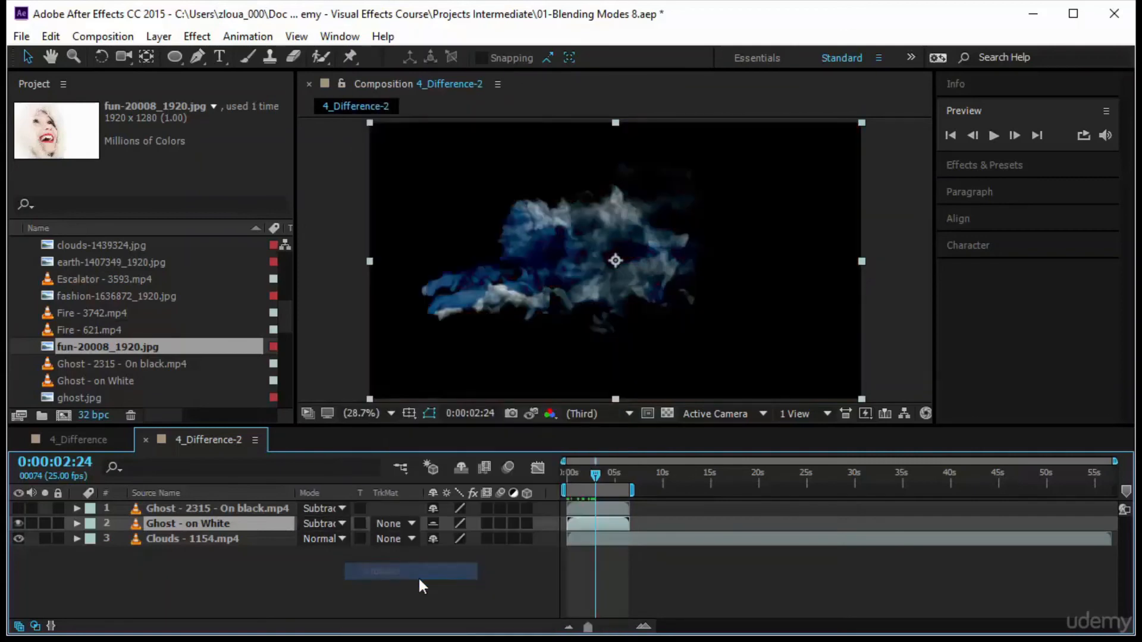
drag(601, 469, 620, 496)
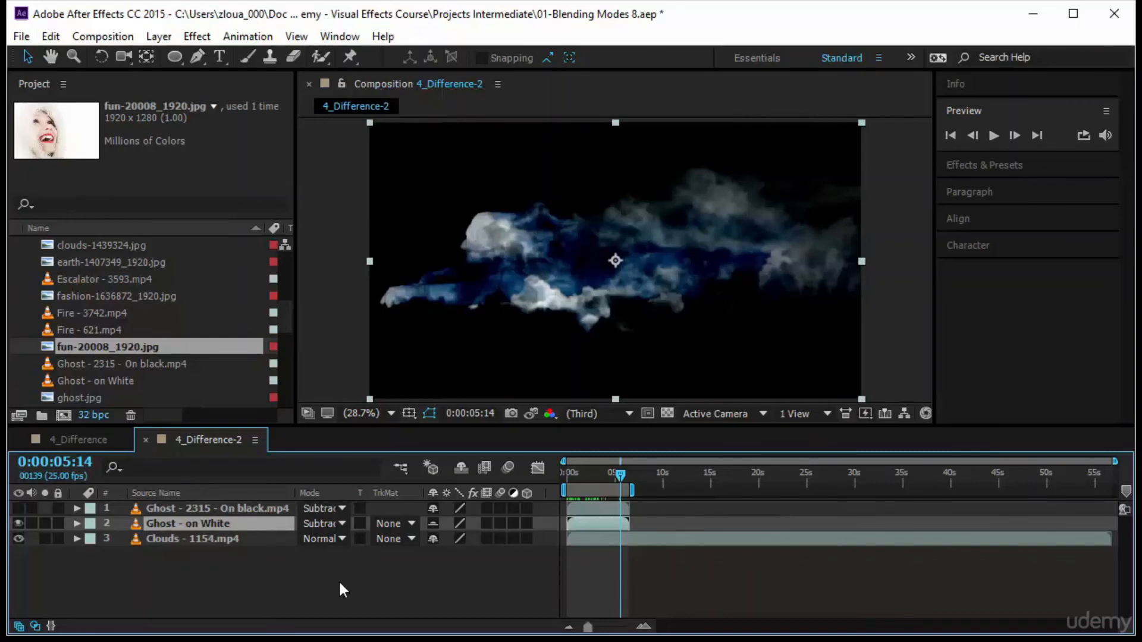
Set the Ghost - on White layer's blending mode to Divide and preview the composition from the start
click(336, 523)
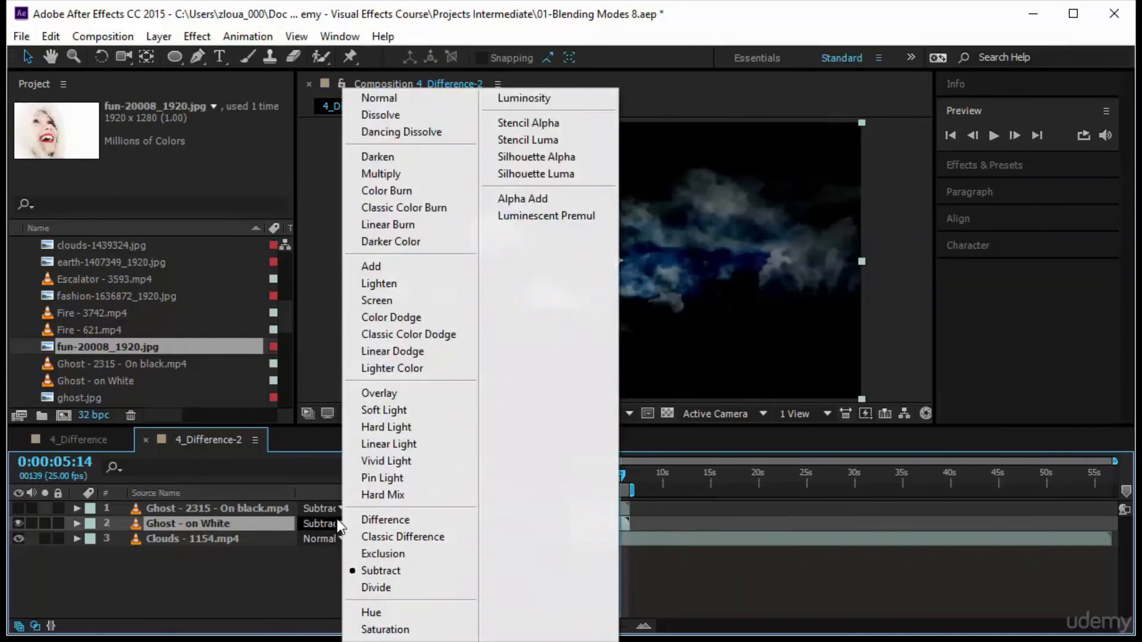
click(381, 586)
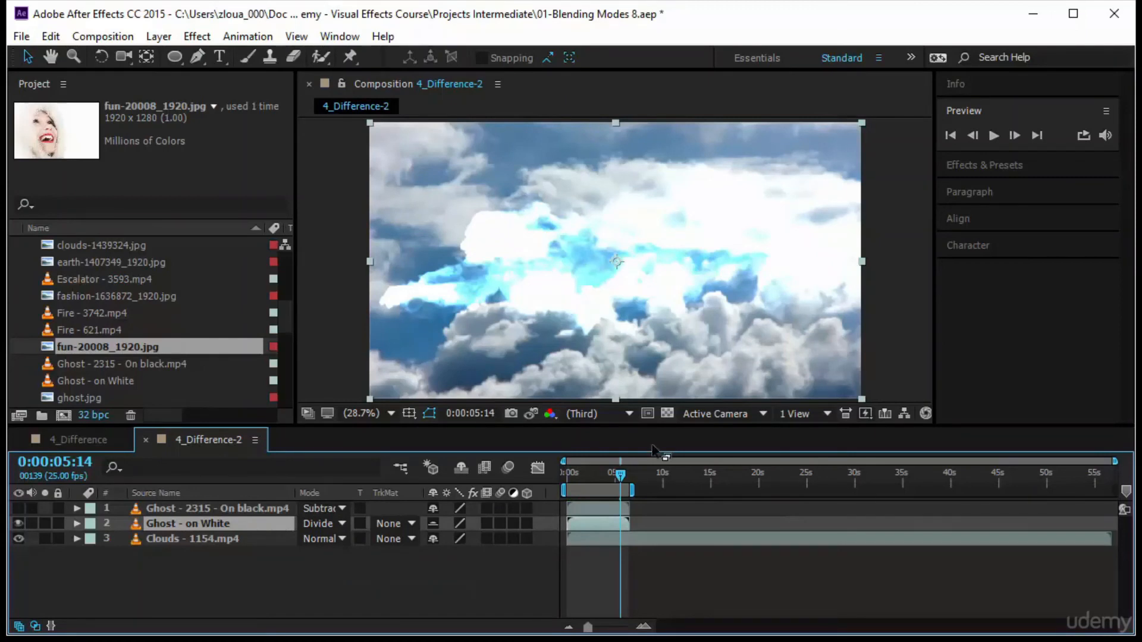
drag(619, 475, 566, 473)
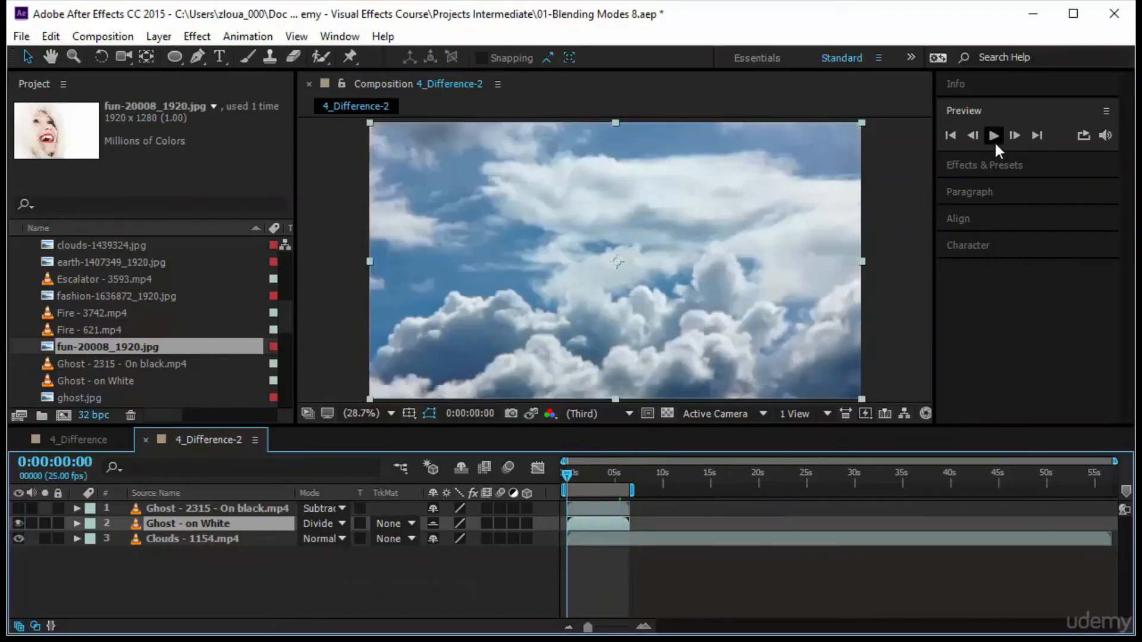
click(993, 135)
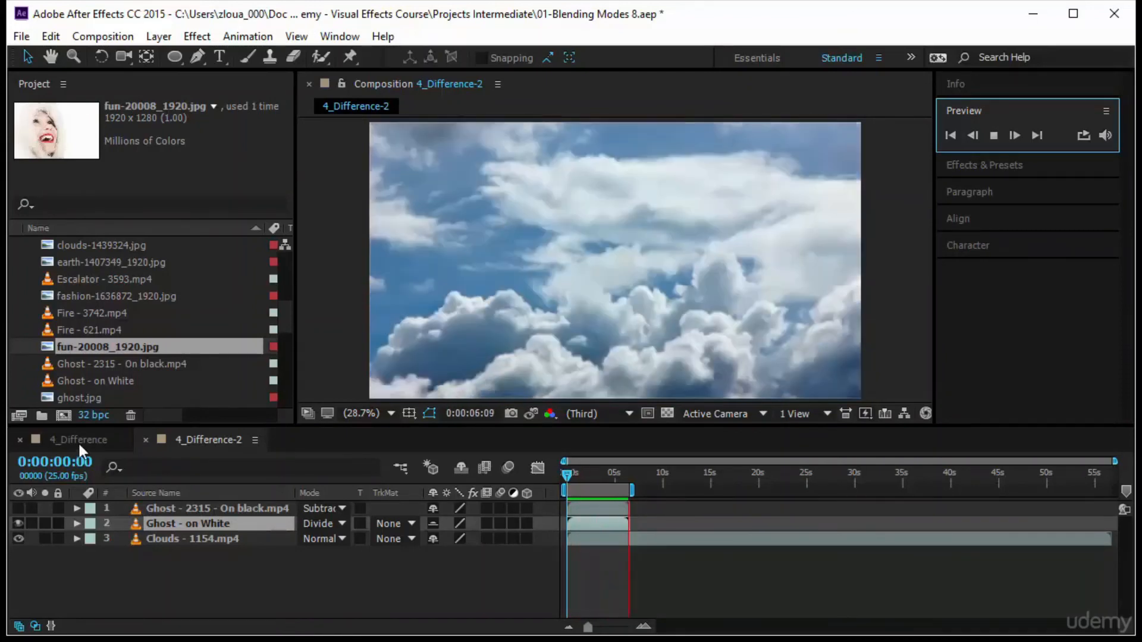
Open the 4_Difference composition and scrub through the masked fire and escalator blend
click(77, 439)
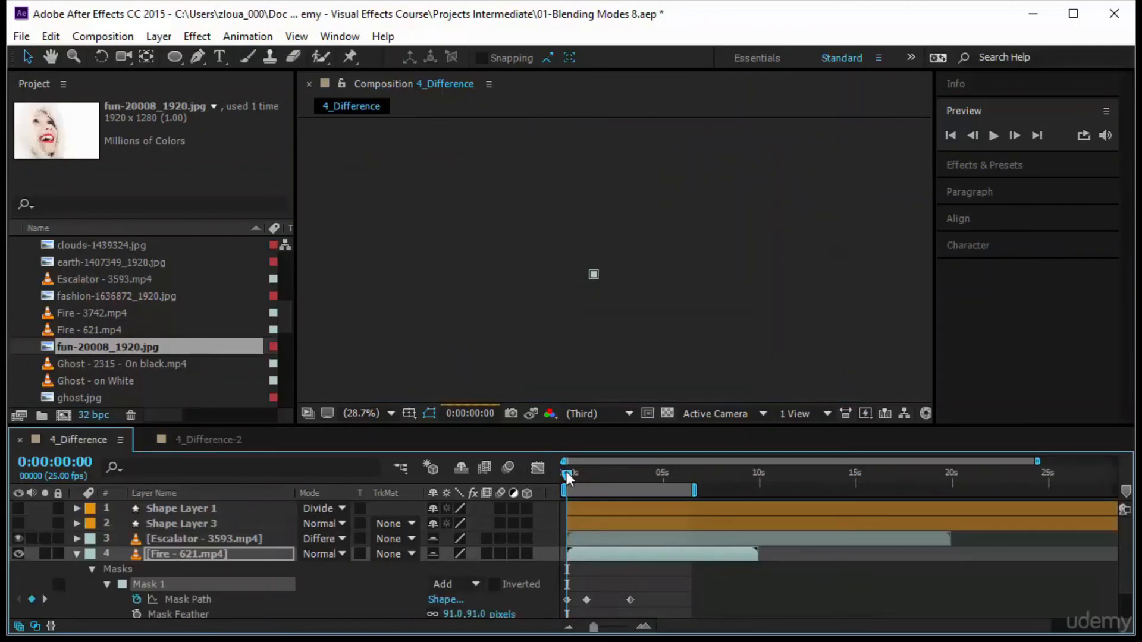
drag(566, 474, 619, 504)
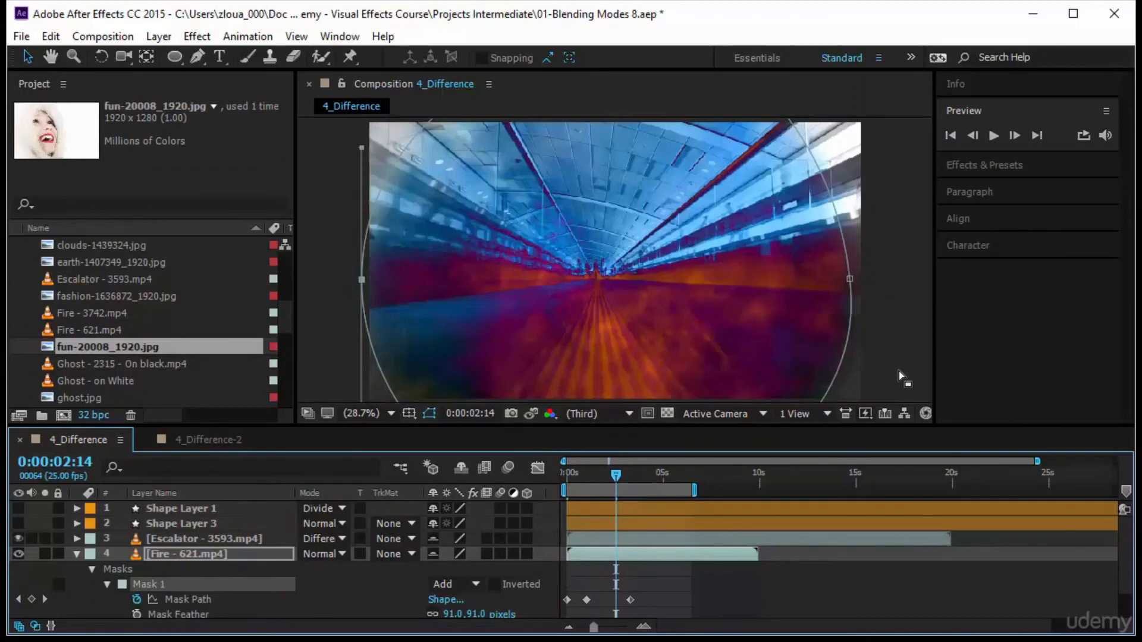
drag(617, 483, 664, 491)
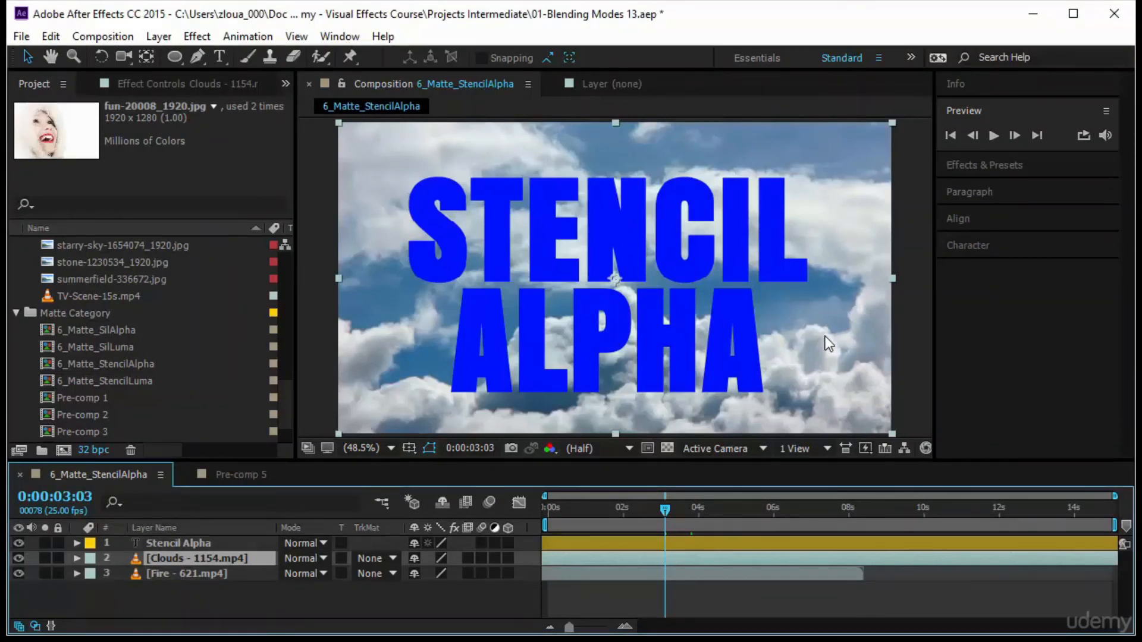
Review the stencil and silhouette blending modes available for the Stencil Alpha text layer in 6_Matte_StencilAlpha
click(299, 539)
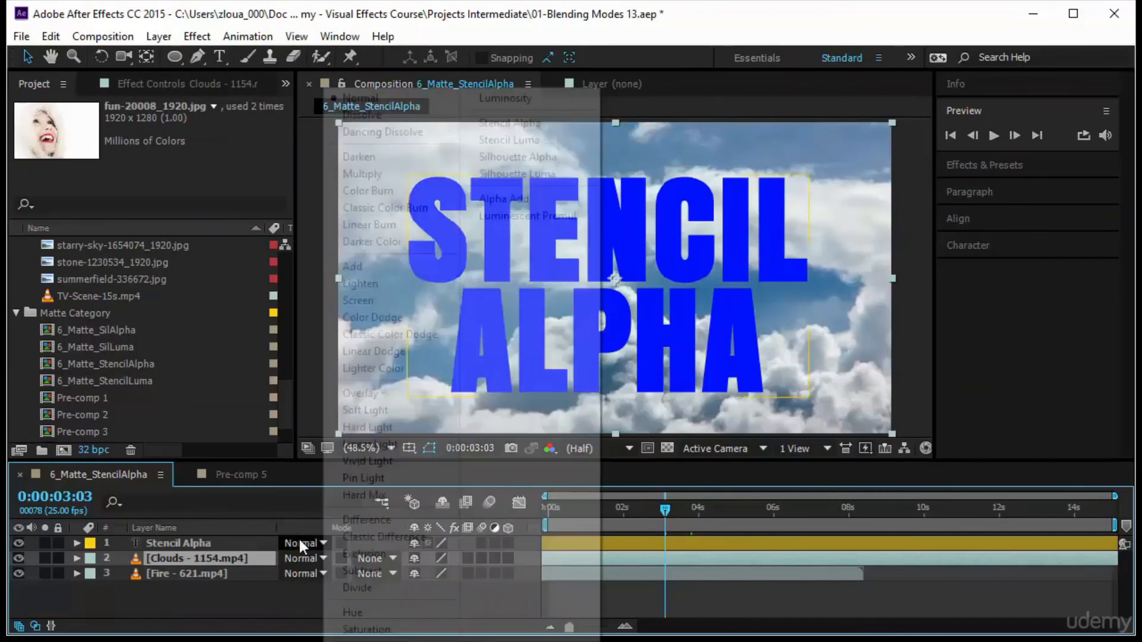
click(851, 230)
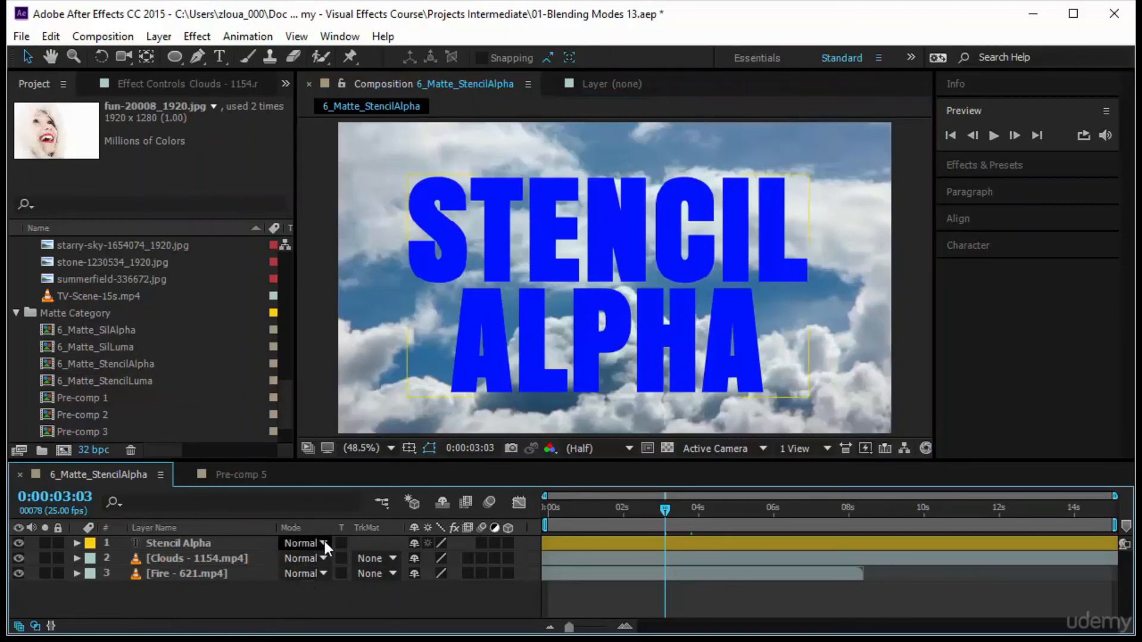
click(307, 543)
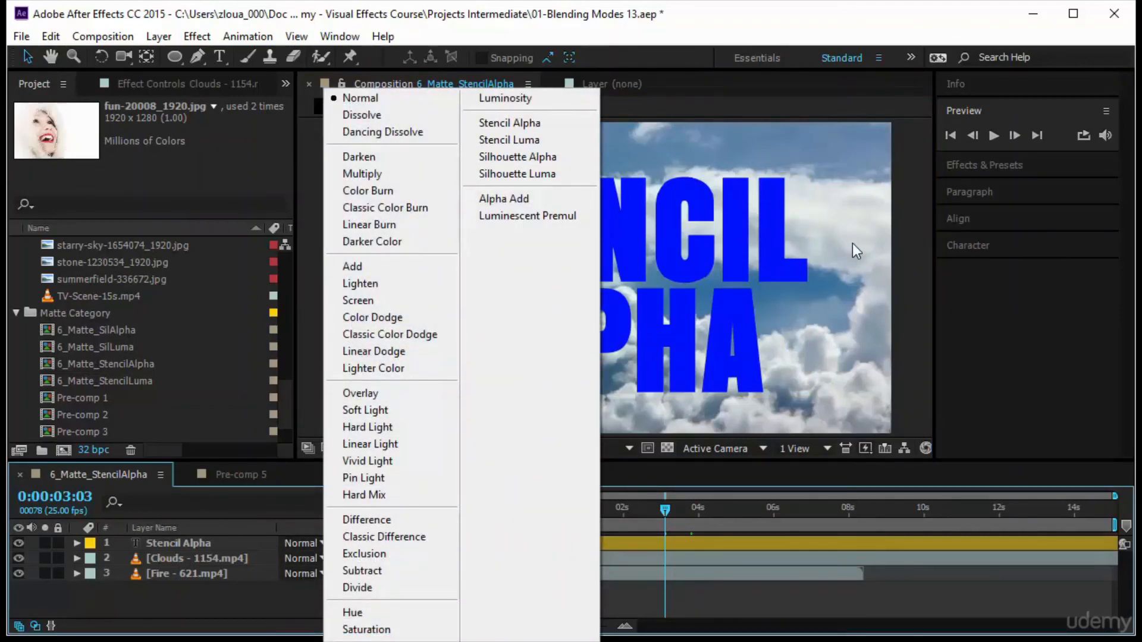
click(912, 276)
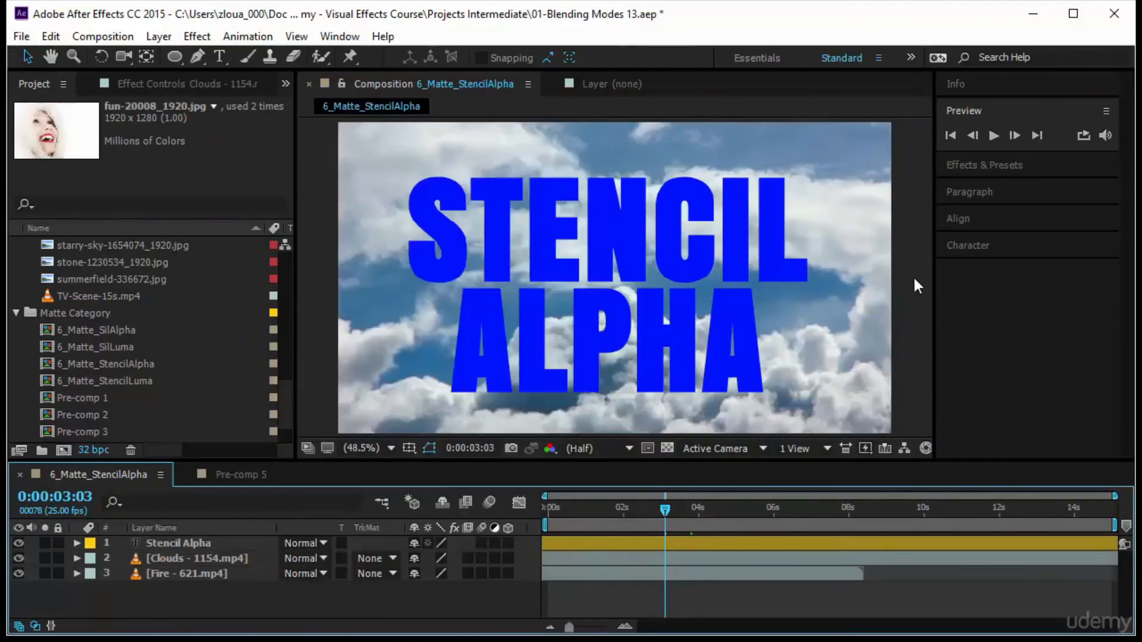
click(531, 253)
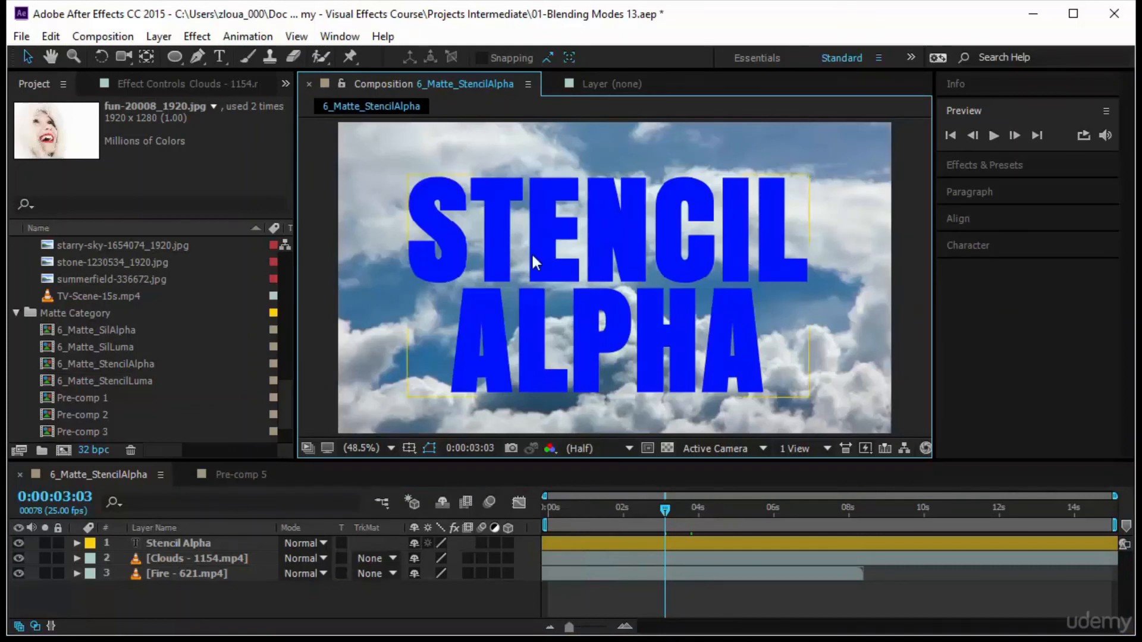
Hide the Stencil Alpha and Clouds - 1154.mp4 layers to inspect what lies beneath, and restore their visibility
click(169, 542)
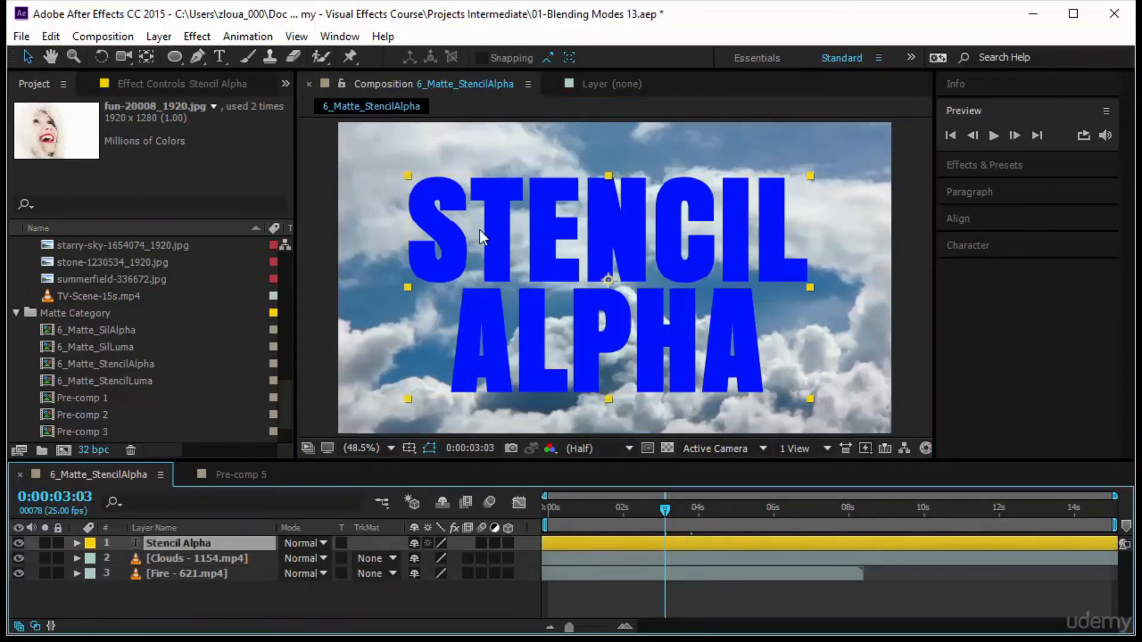
click(19, 543)
click(224, 559)
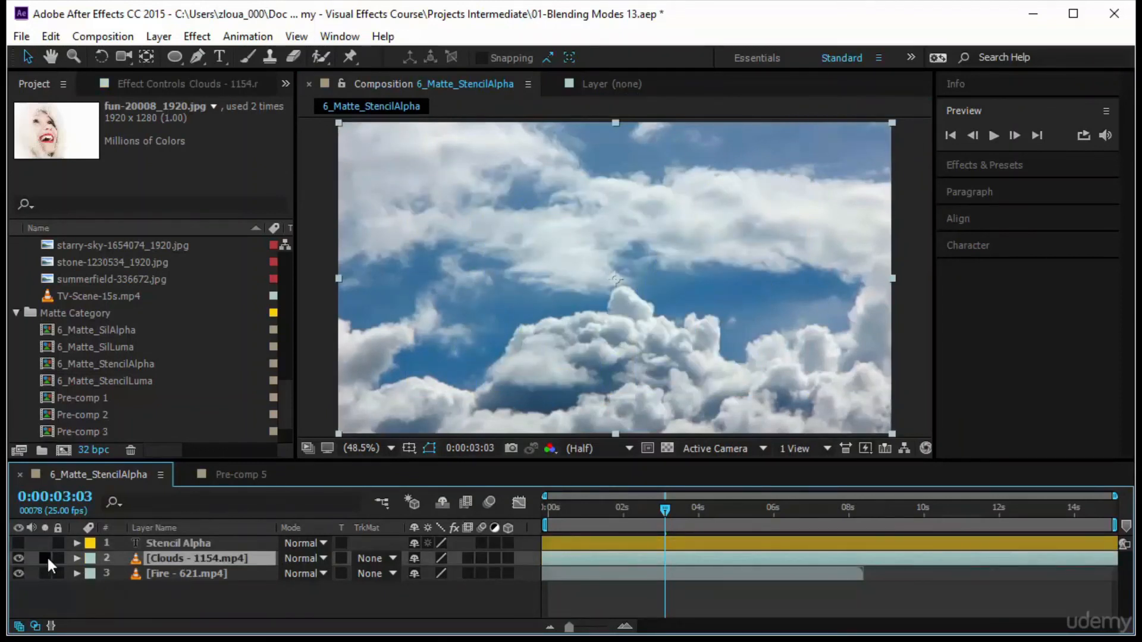
click(20, 558)
key(ctrl+z)
key(ctrl+z)
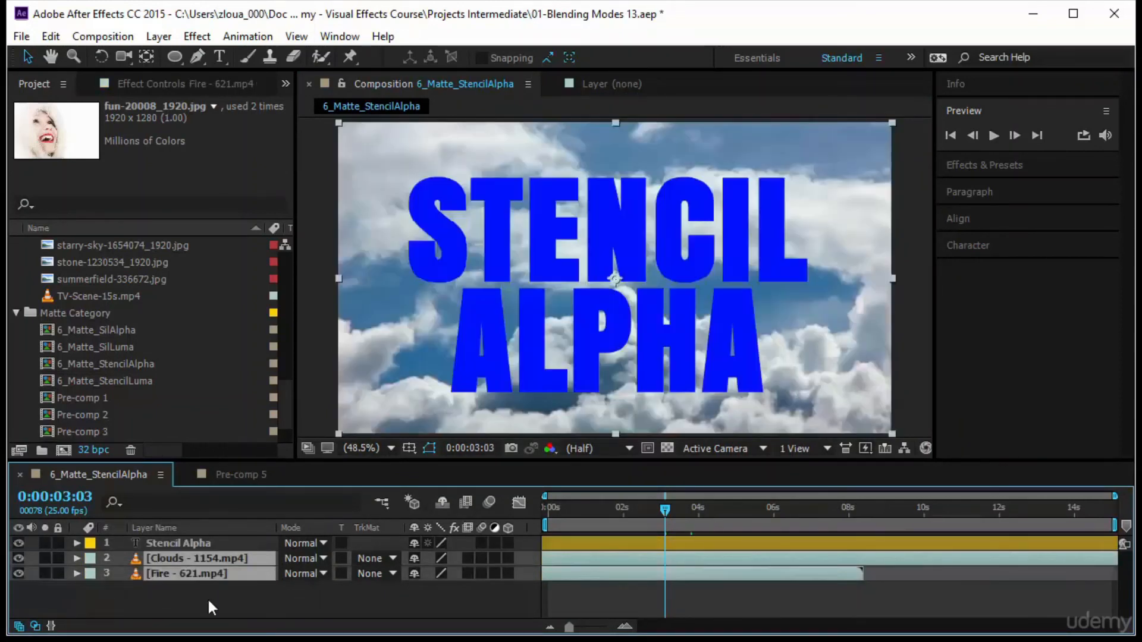
click(201, 600)
Set the Clouds - 1154.mp4 layer's blending mode to Multiply over the fire footage and deselect it
click(194, 556)
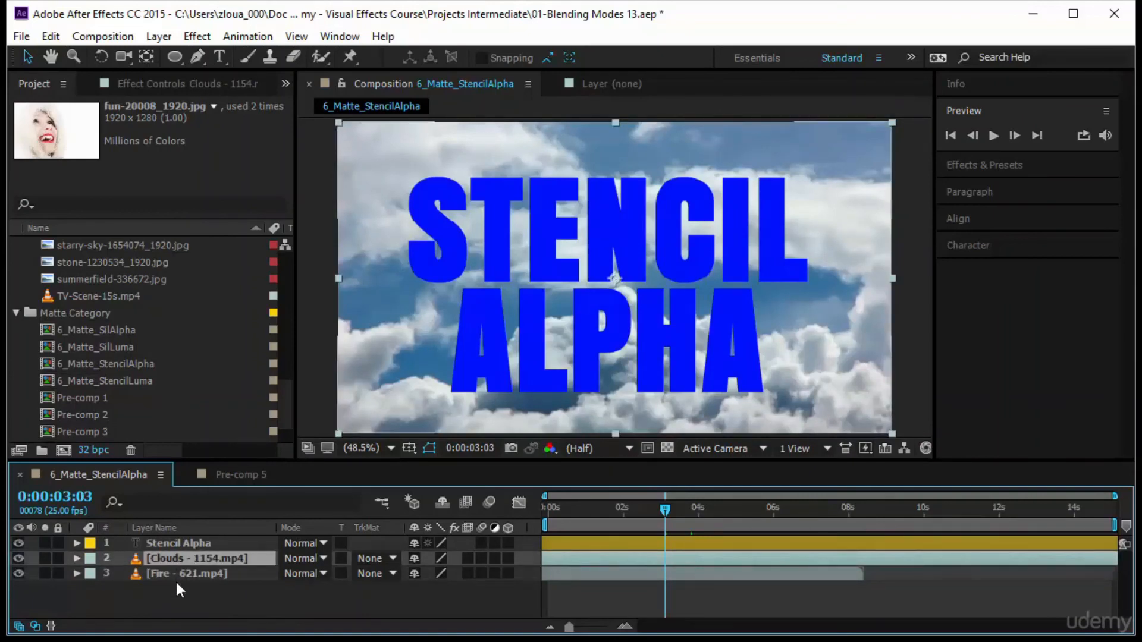
click(322, 559)
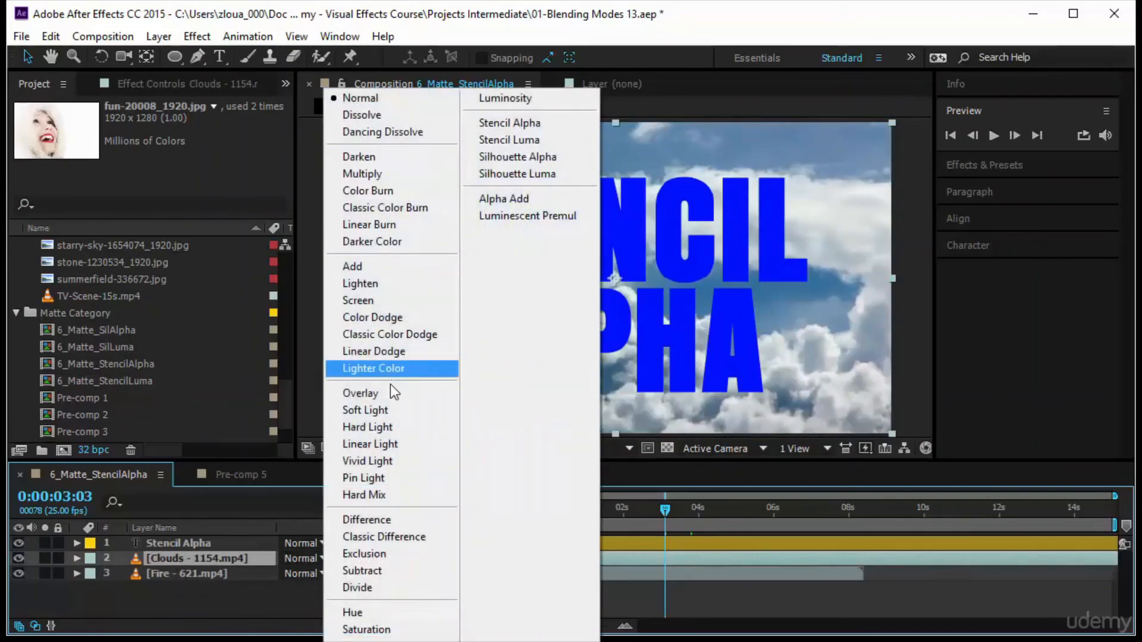
click(408, 177)
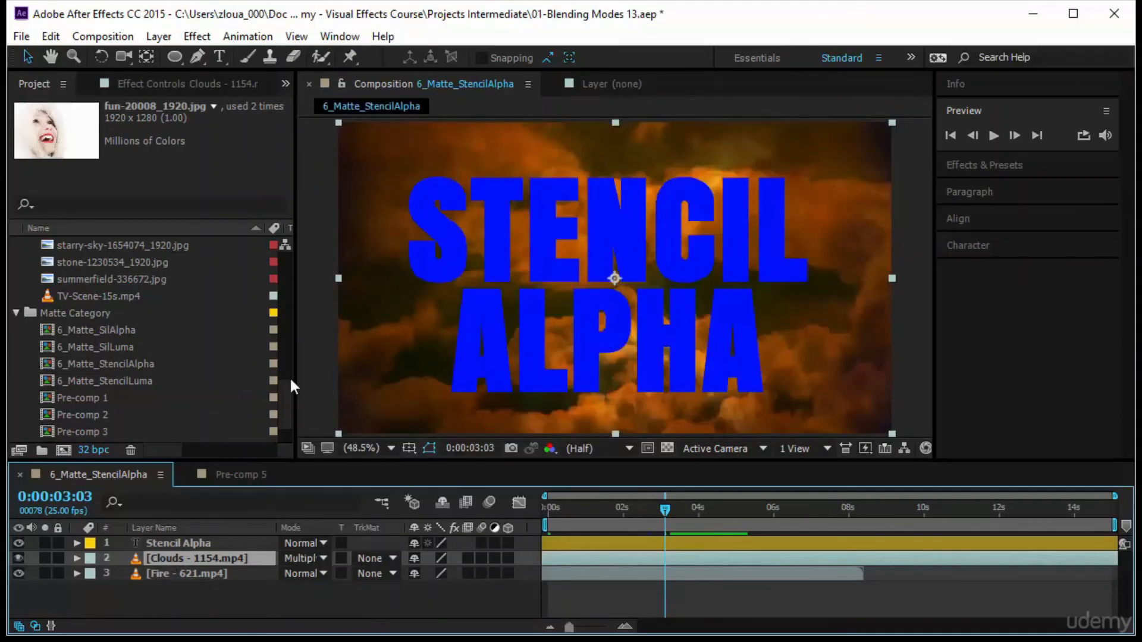
click(252, 605)
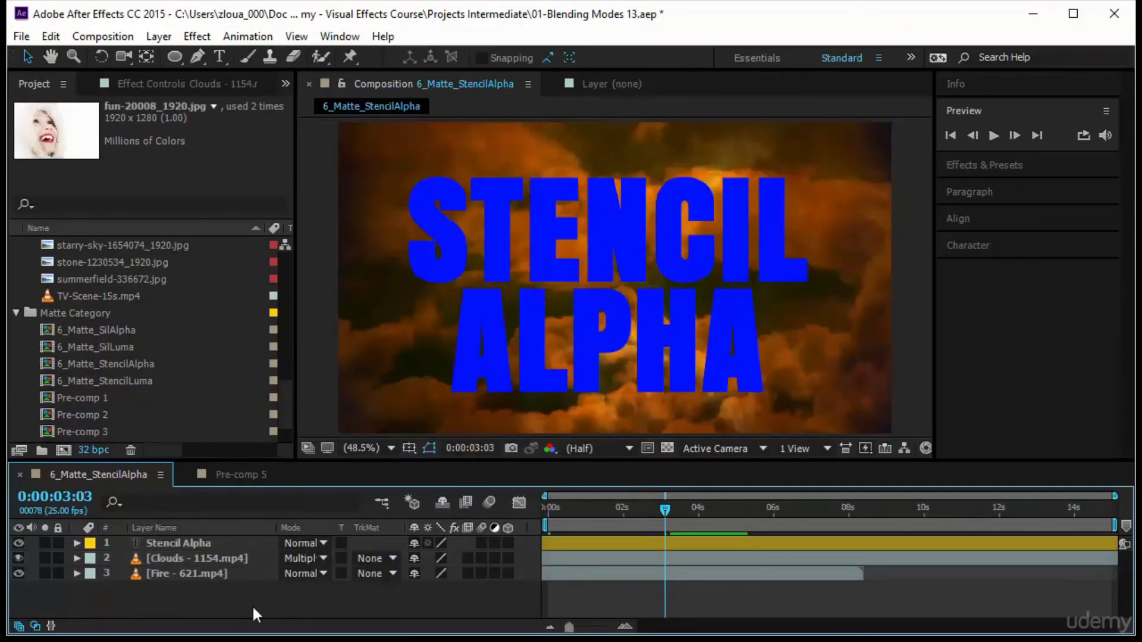
Set the Clouds - 1154.mp4 layer's track matte to Alpha Matte "Stencil Alpha" and inspect the text-shaped clouds over the fire
click(223, 572)
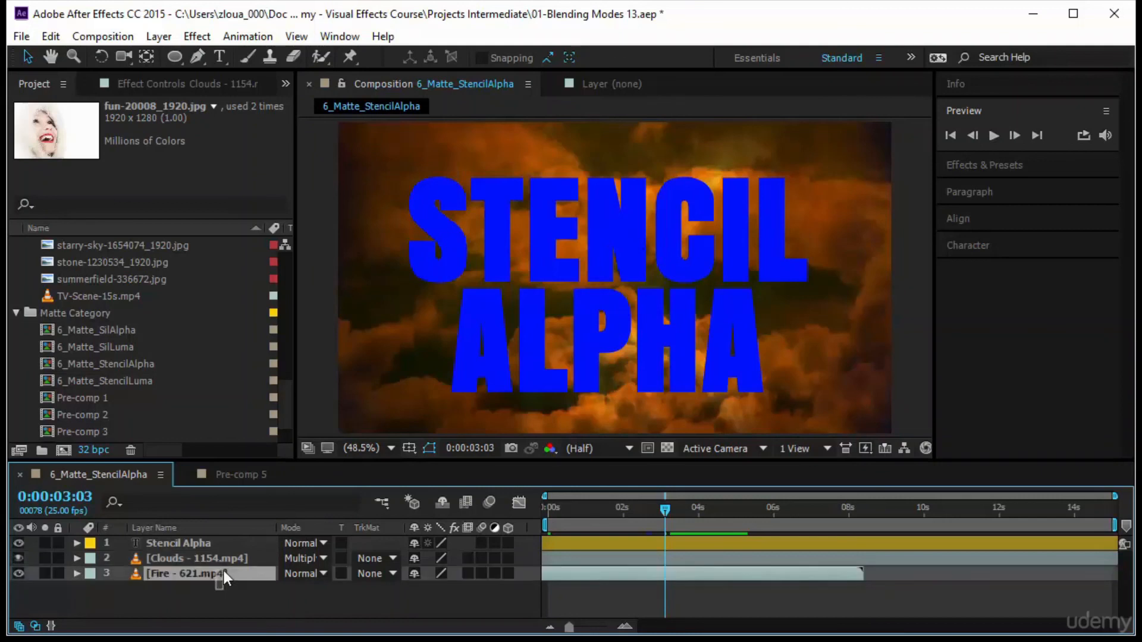
shift+click(231, 557)
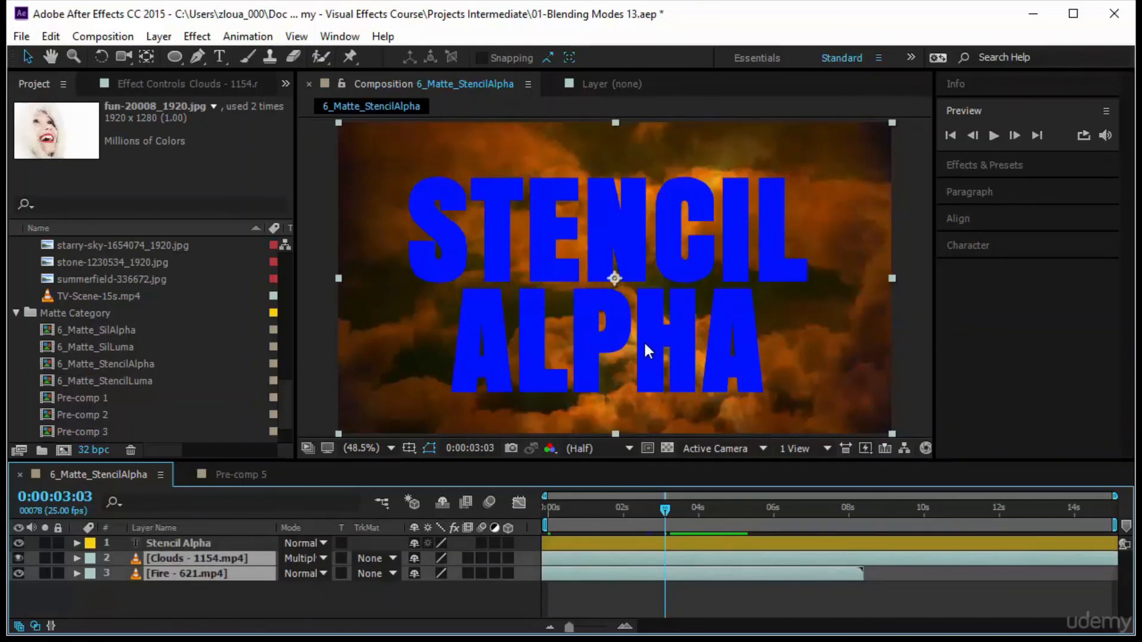
click(374, 584)
click(393, 557)
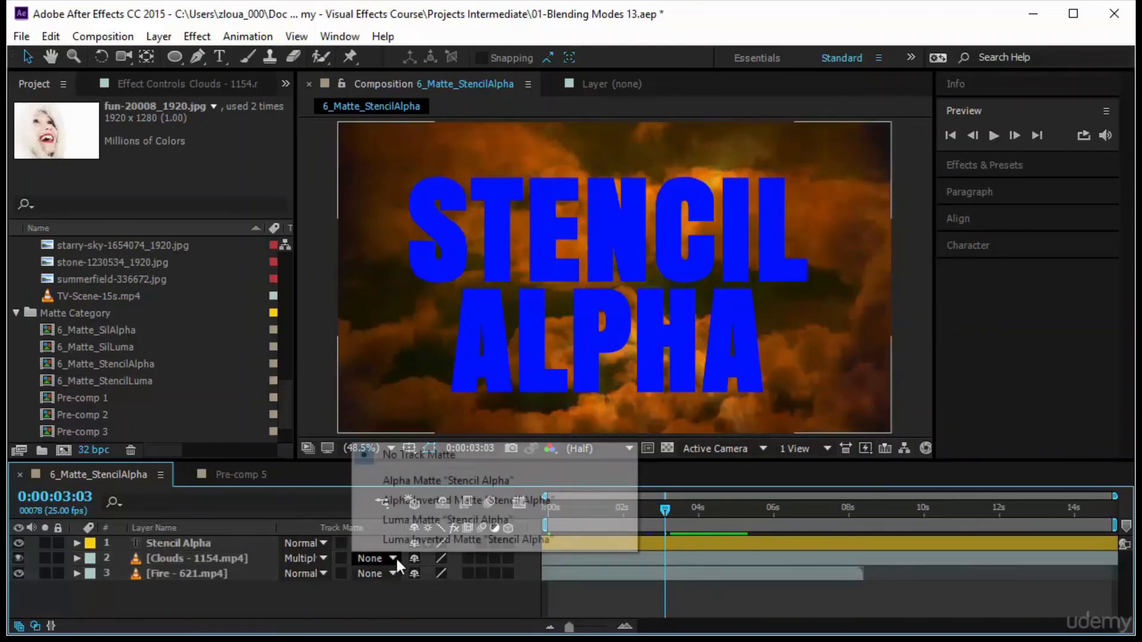
click(446, 482)
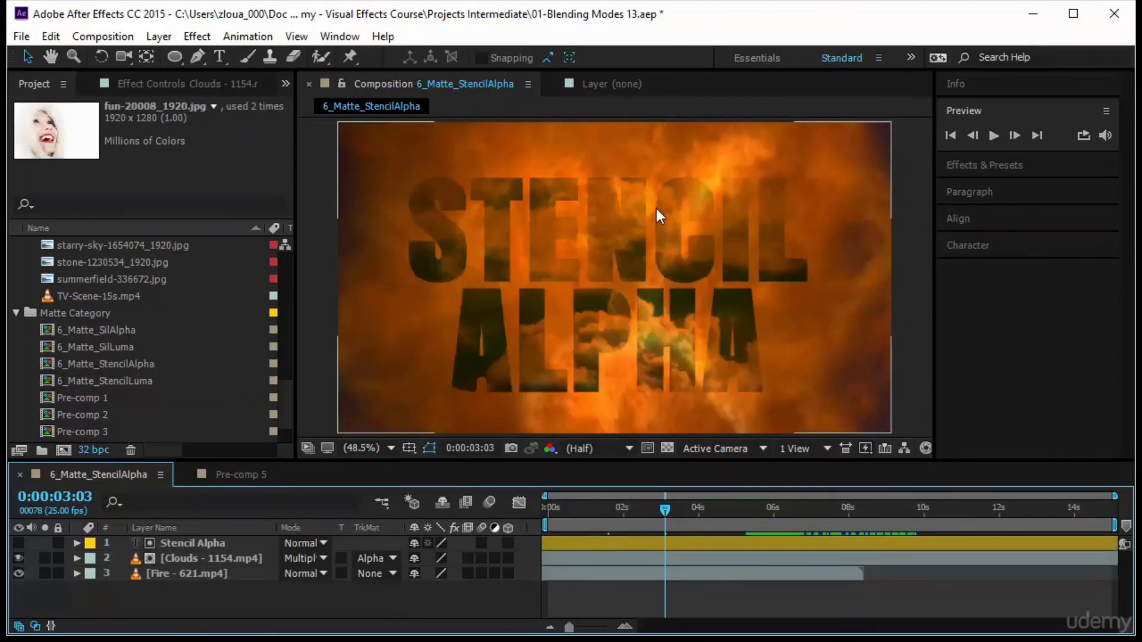
click(226, 558)
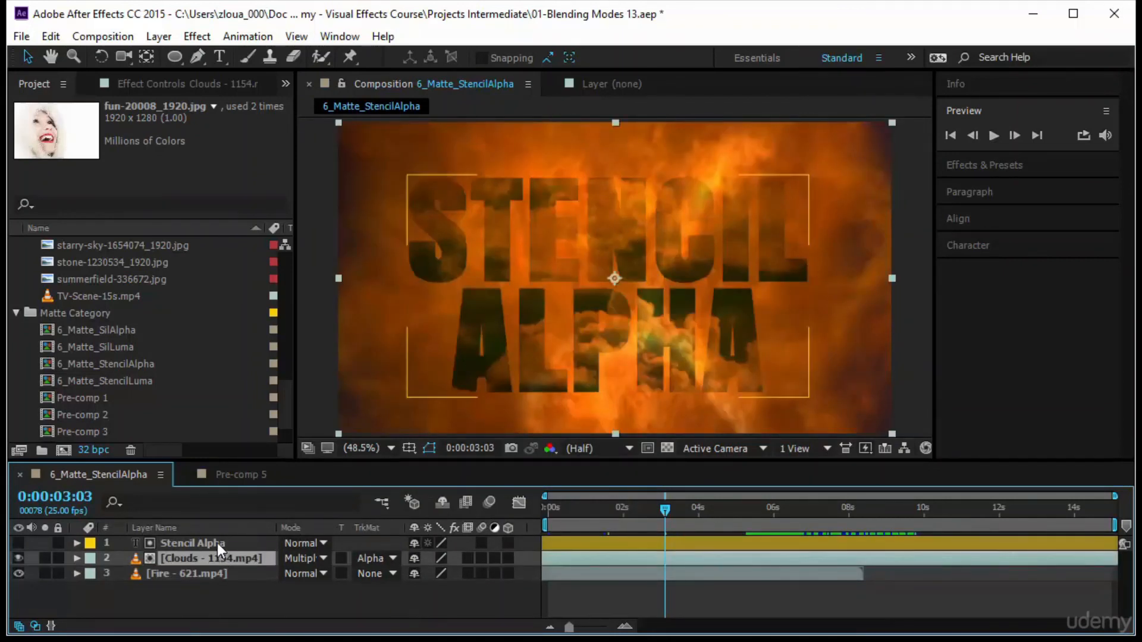
click(209, 544)
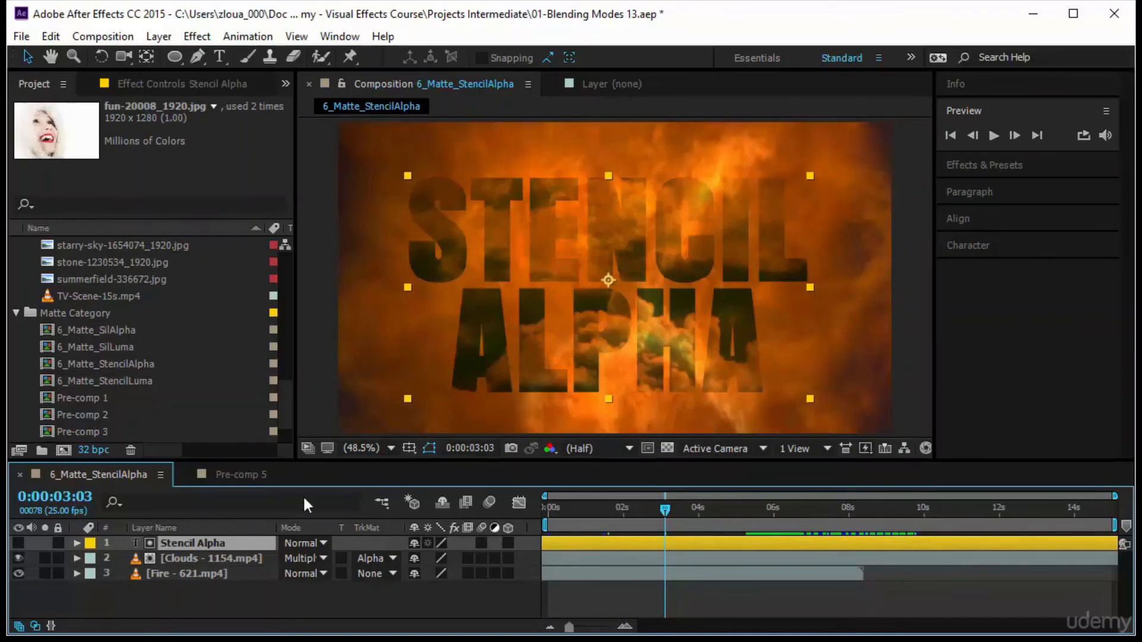
click(269, 608)
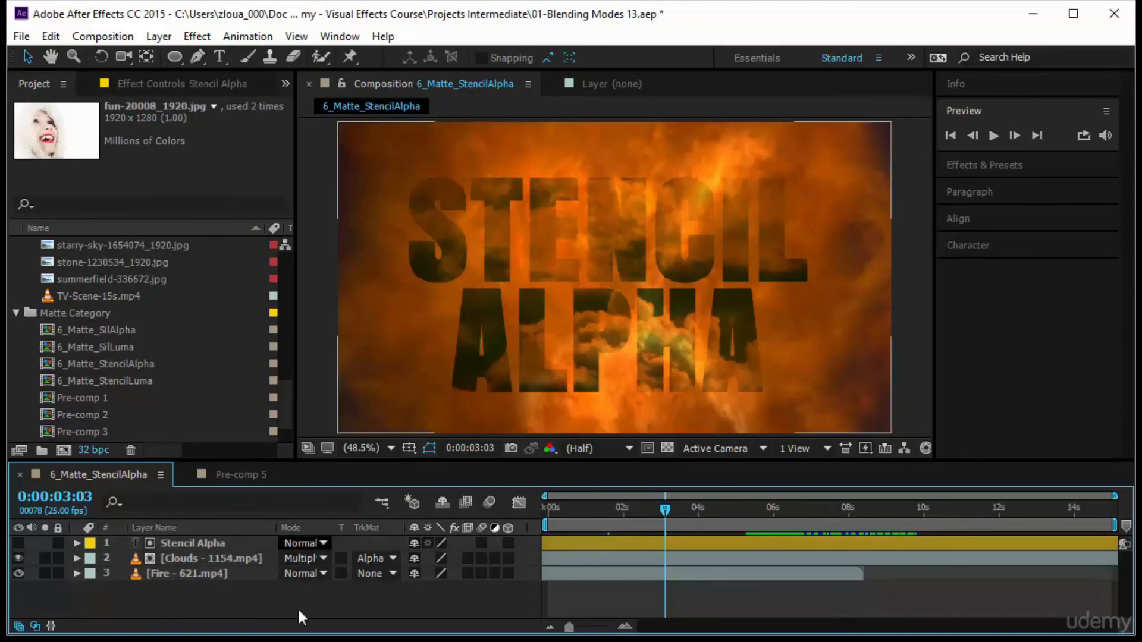
Show the Stencil Alpha layer again and set the Clouds - 1154.mp4 layer's track matte to No Track Matte
click(18, 543)
click(376, 559)
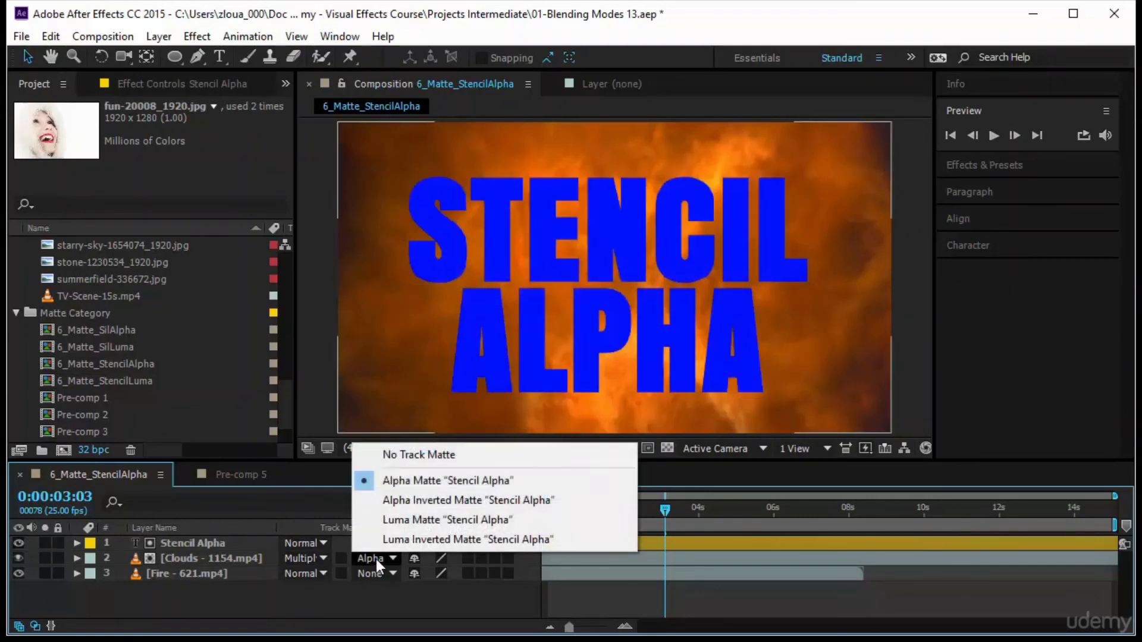
click(415, 455)
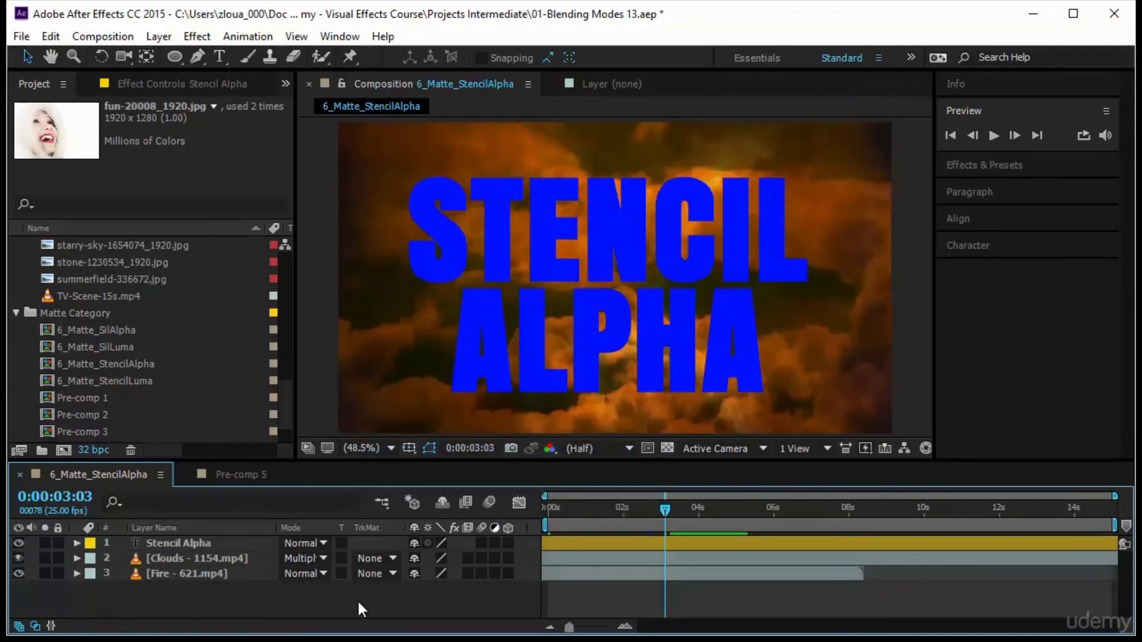
Set the Stencil Alpha text layer's blending mode to Stencil Alpha, preview the result, move the playhead to 0:00:01:18 and deselect the layer
click(324, 543)
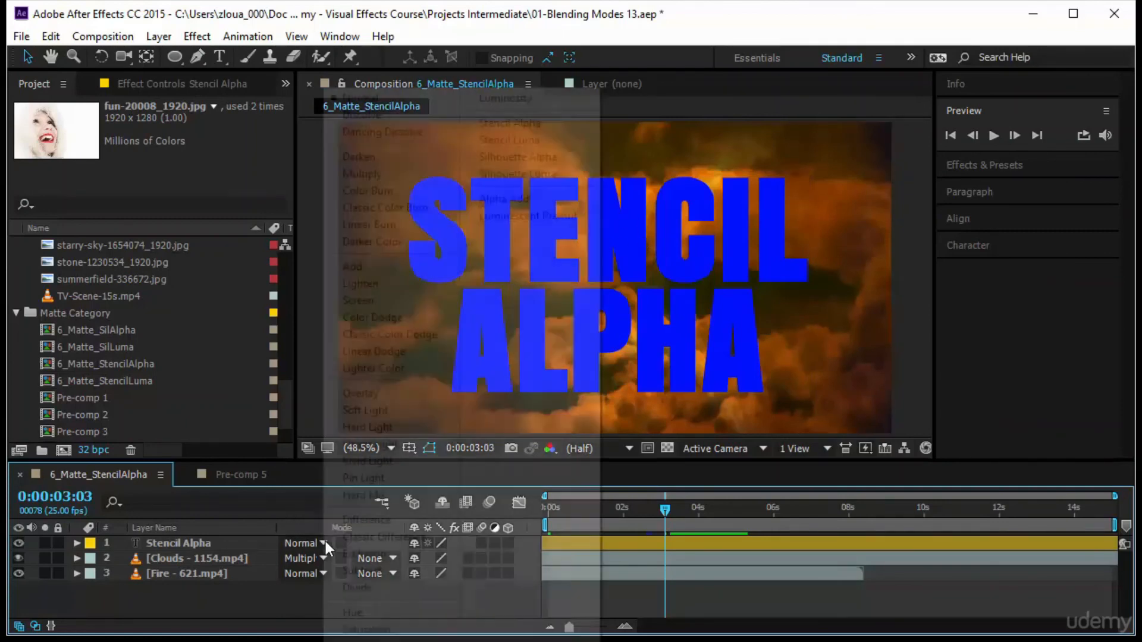
click(576, 122)
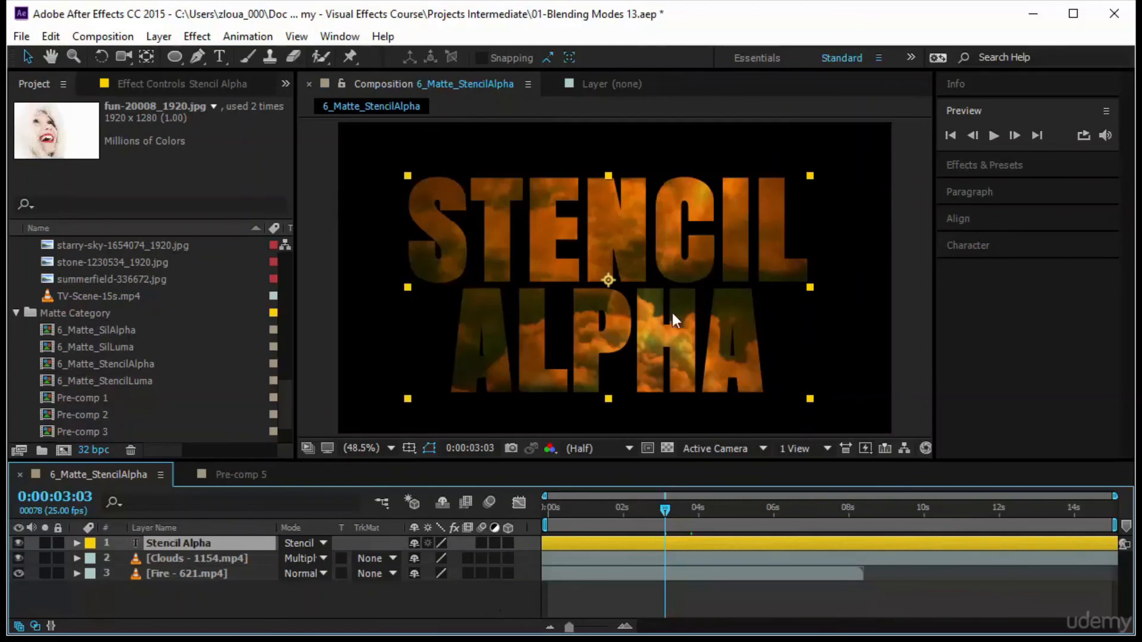
click(992, 136)
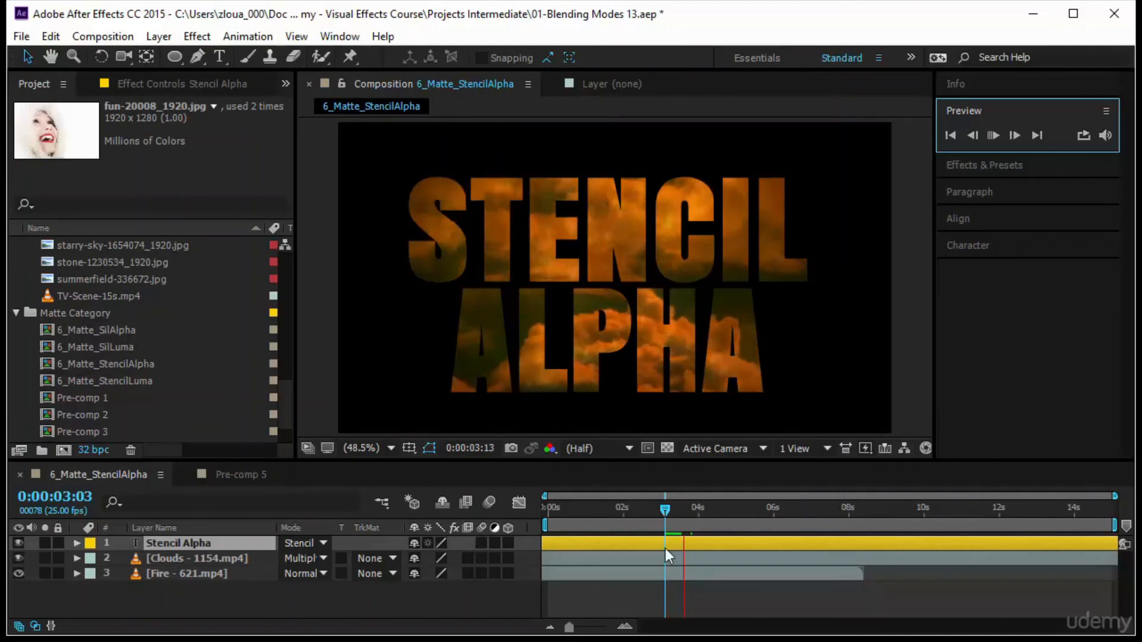
drag(665, 512, 612, 512)
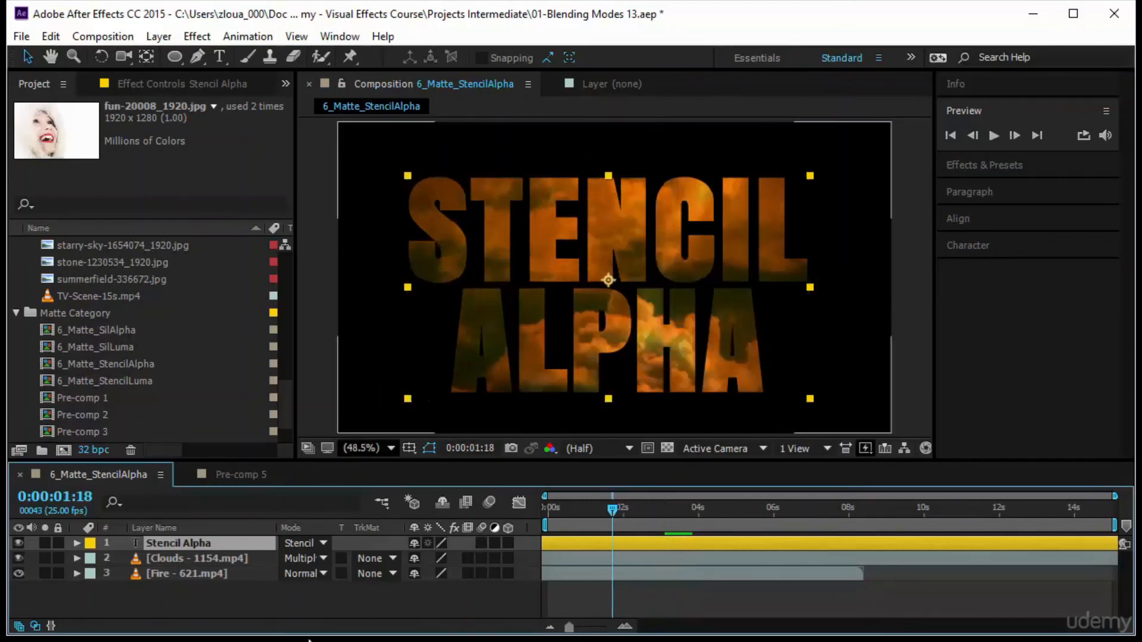
click(220, 541)
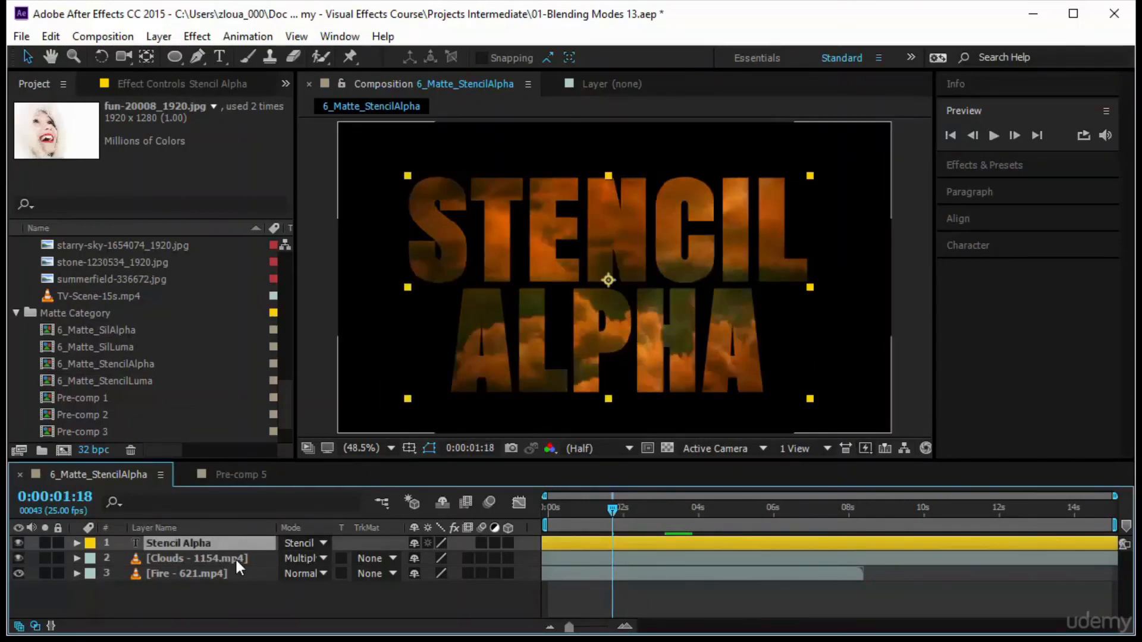
click(208, 604)
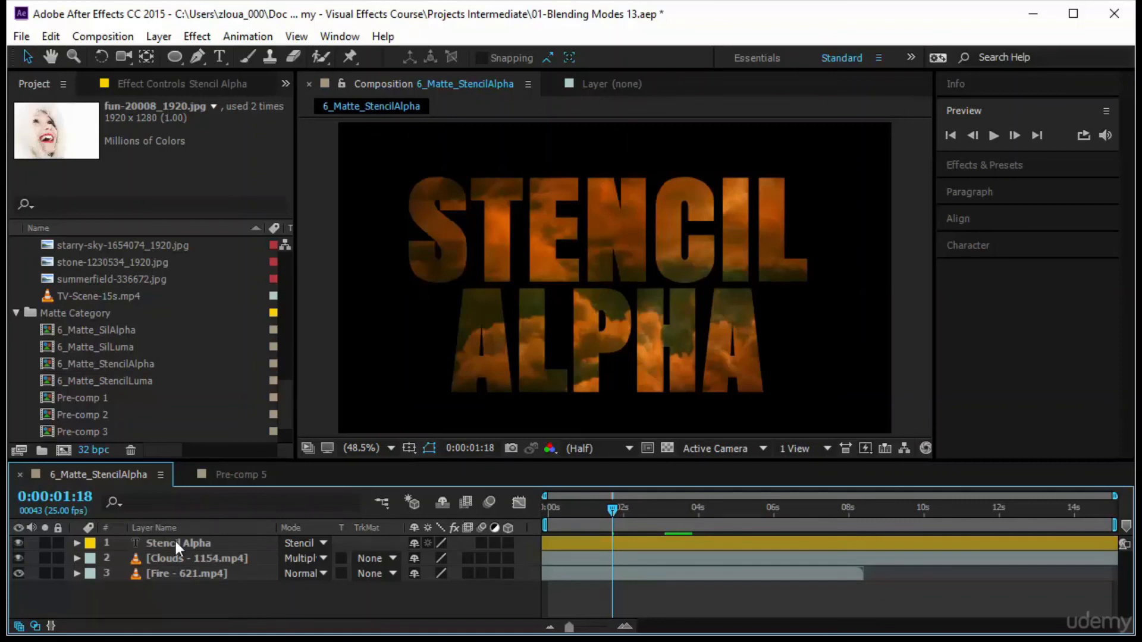
Add stone-1230534_1920.jpg as the lowest layer and set the Fire - 621.mp4 layer's blending mode to Screen
scroll(138, 329, up, 1)
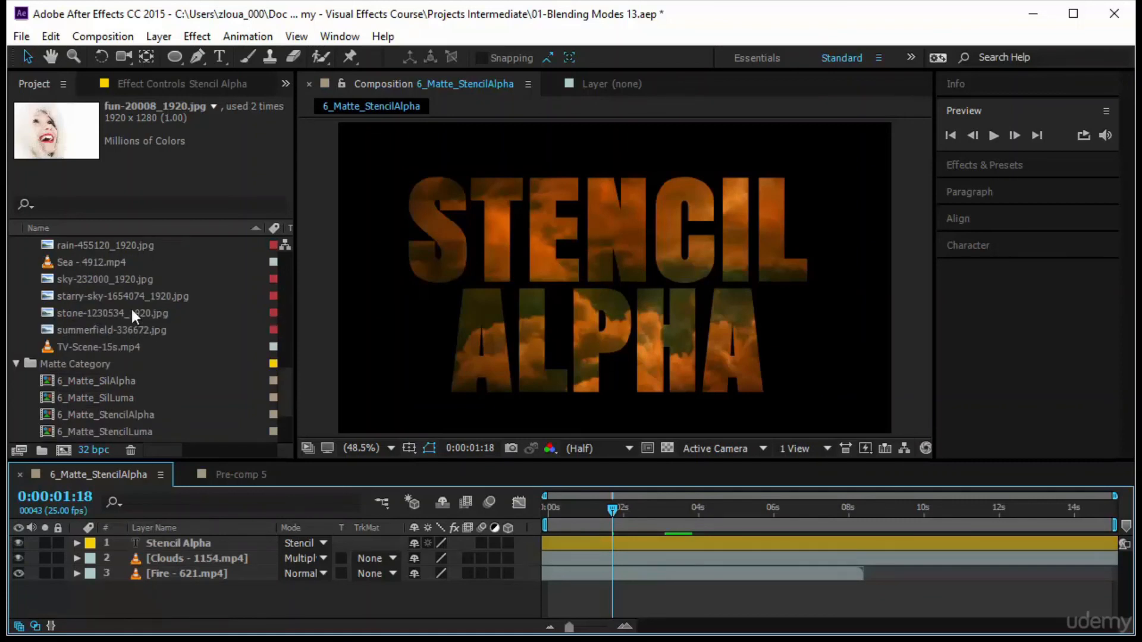
drag(132, 311, 463, 597)
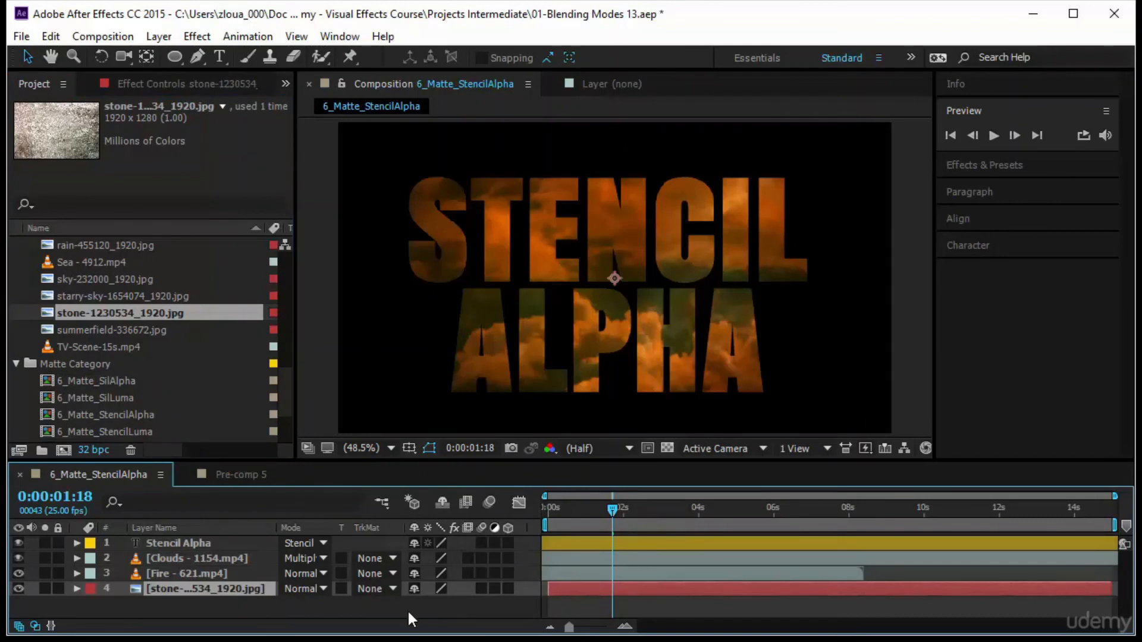
click(317, 573)
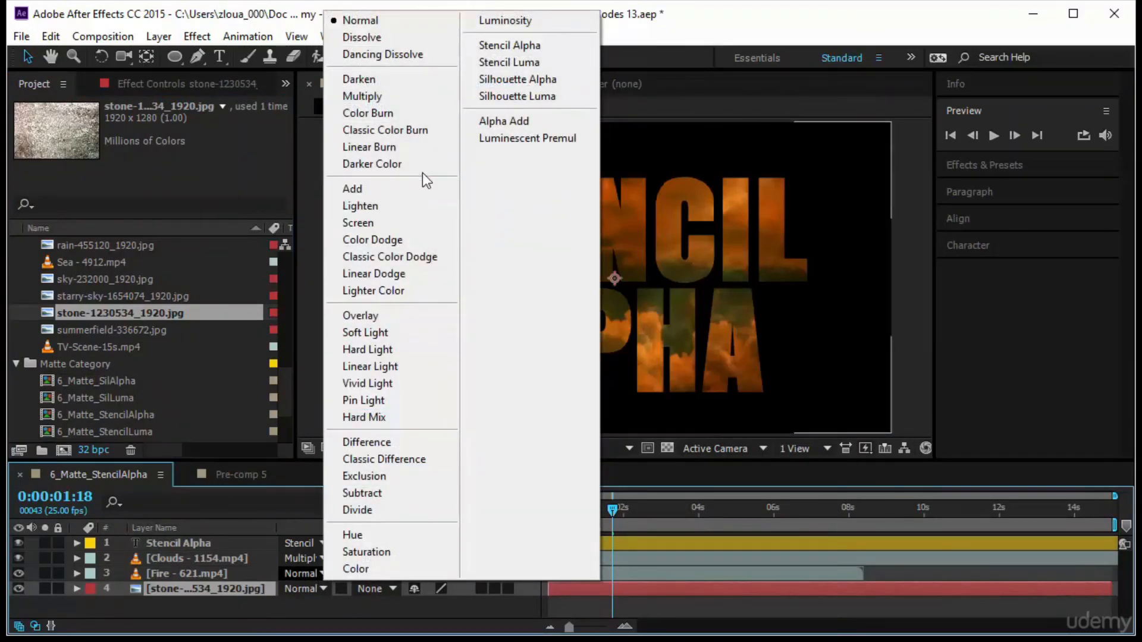
click(437, 222)
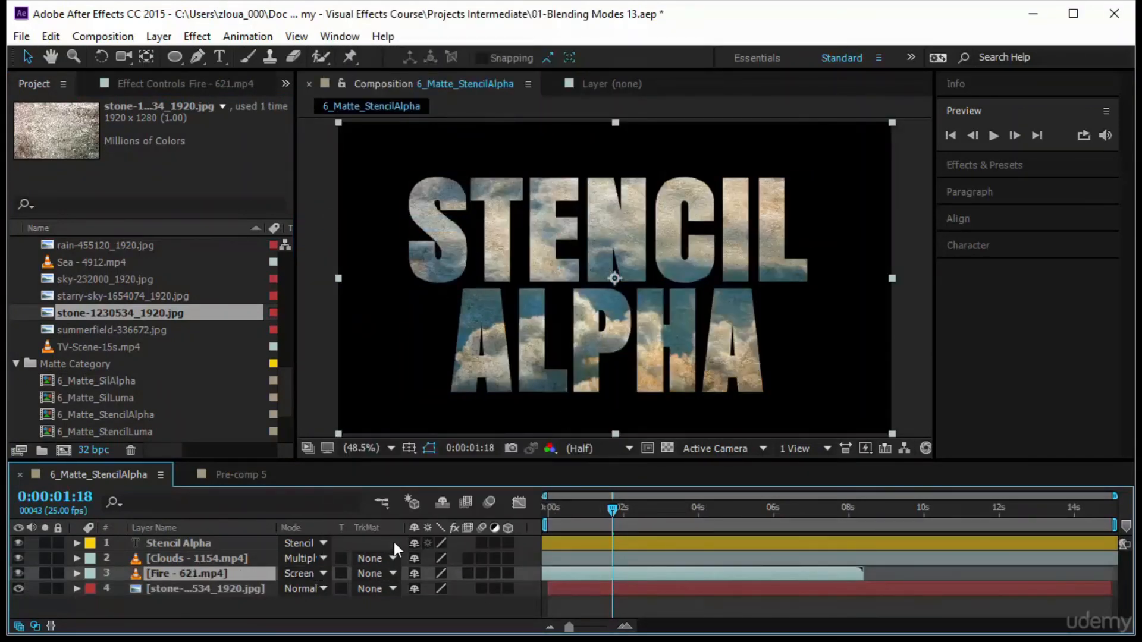
Hide the stone layer and pre-compose the Stencil Alpha, Clouds - 1154.mp4 and Fire - 621.mp4 layers, moving all attributes into the new composition
click(246, 588)
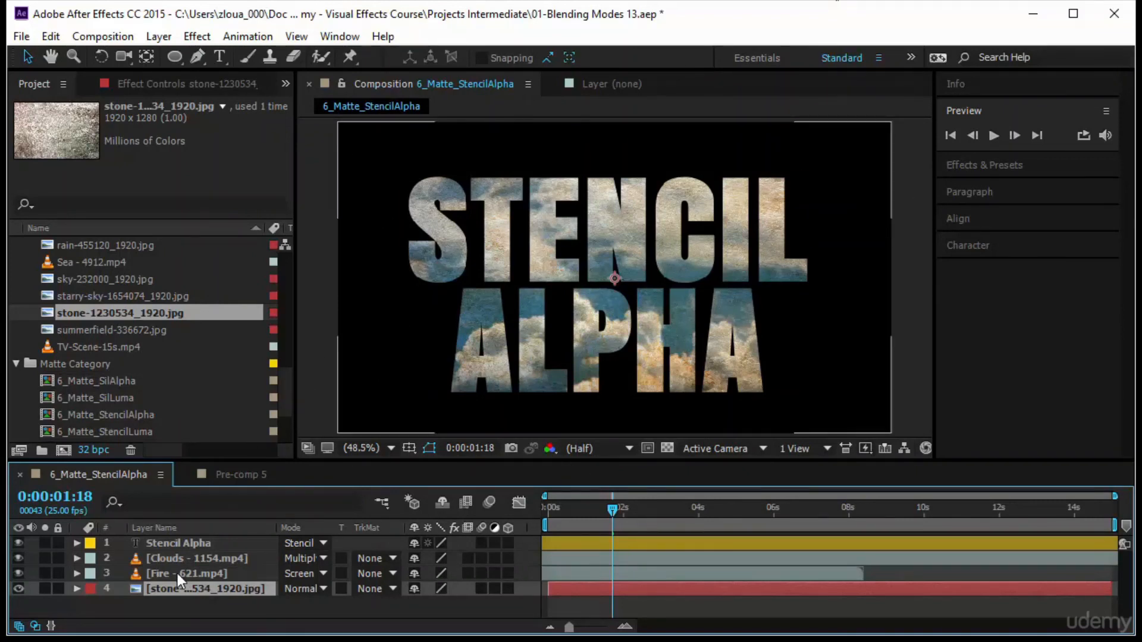
click(18, 588)
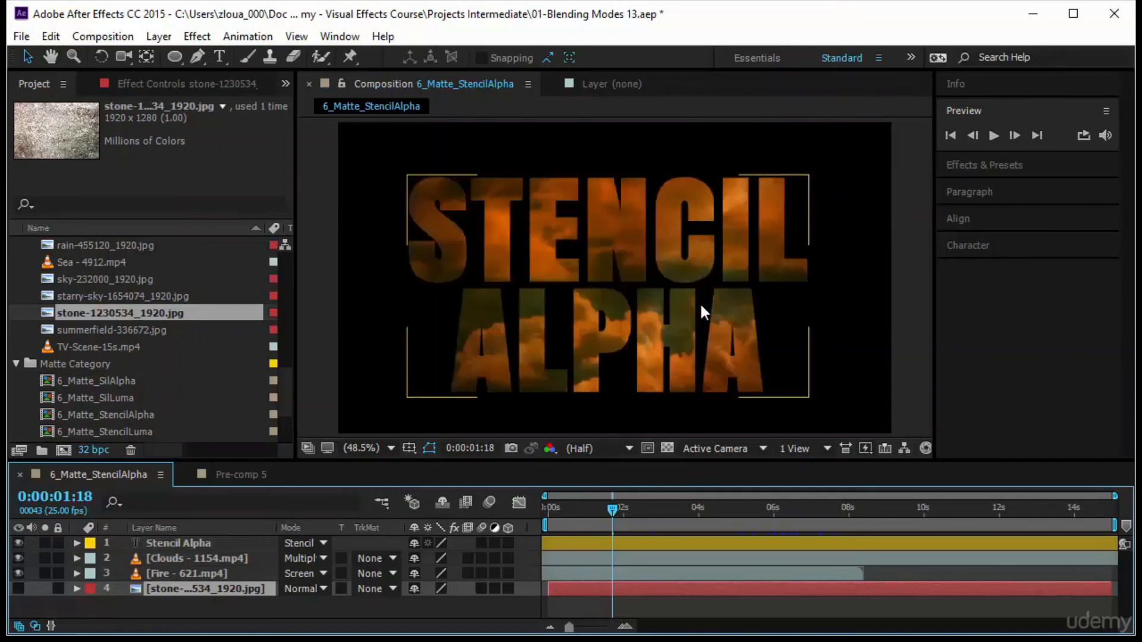
click(206, 574)
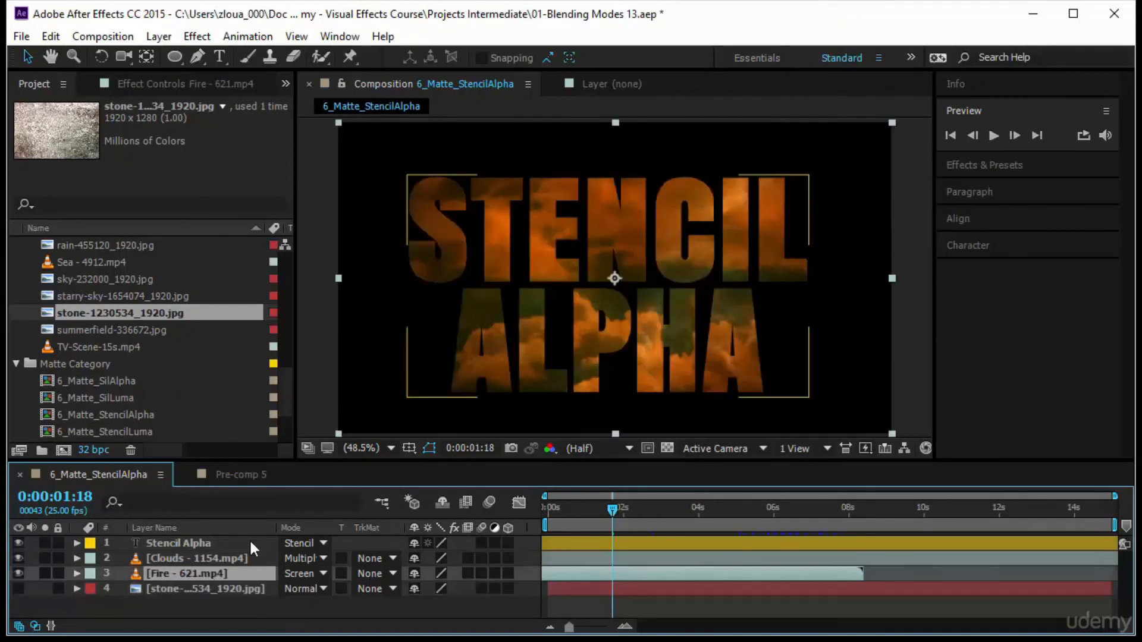
shift+click(219, 545)
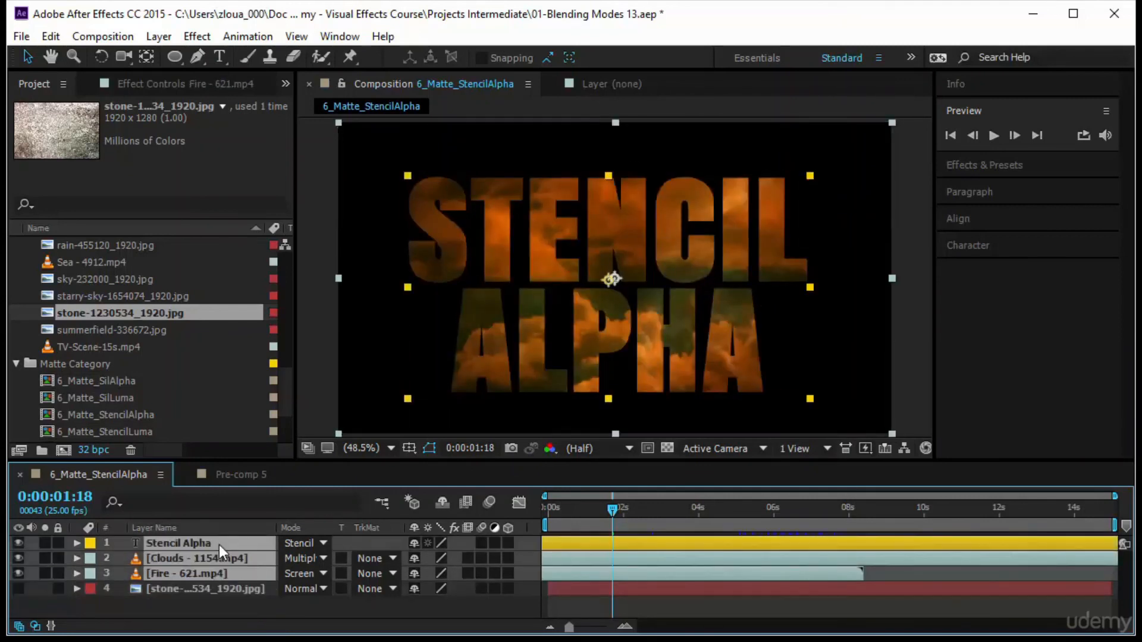
right_click(219, 545)
click(277, 565)
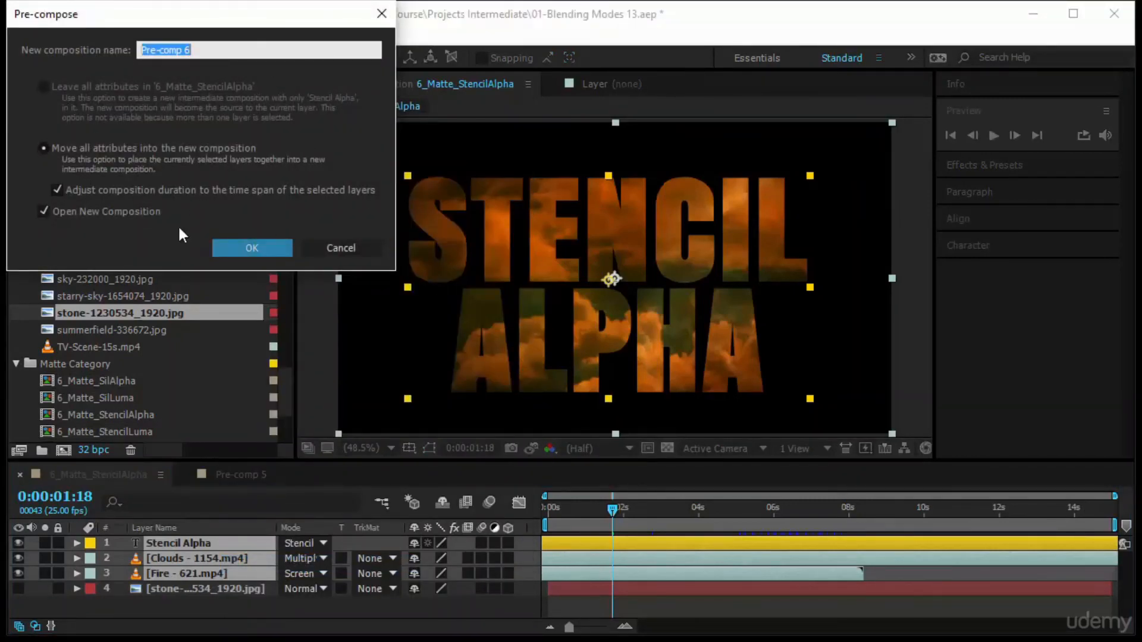
click(225, 248)
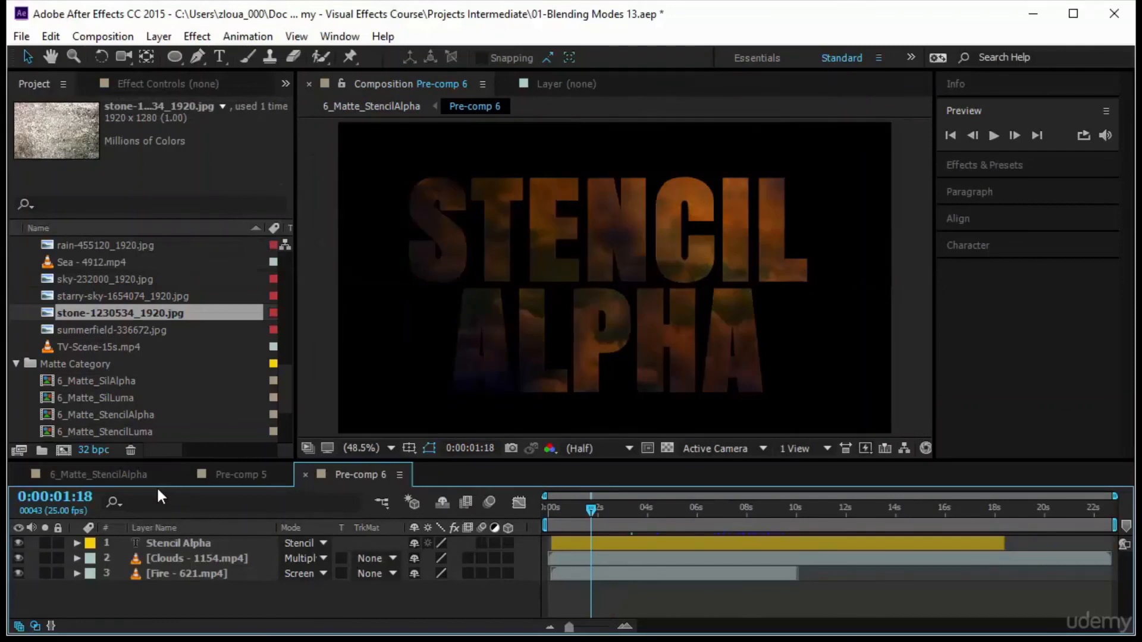
Show the stone layer again in 6_Matte_StencilAlpha, inspect the layers inside Pre-comp 6 and return to the main composition
click(133, 473)
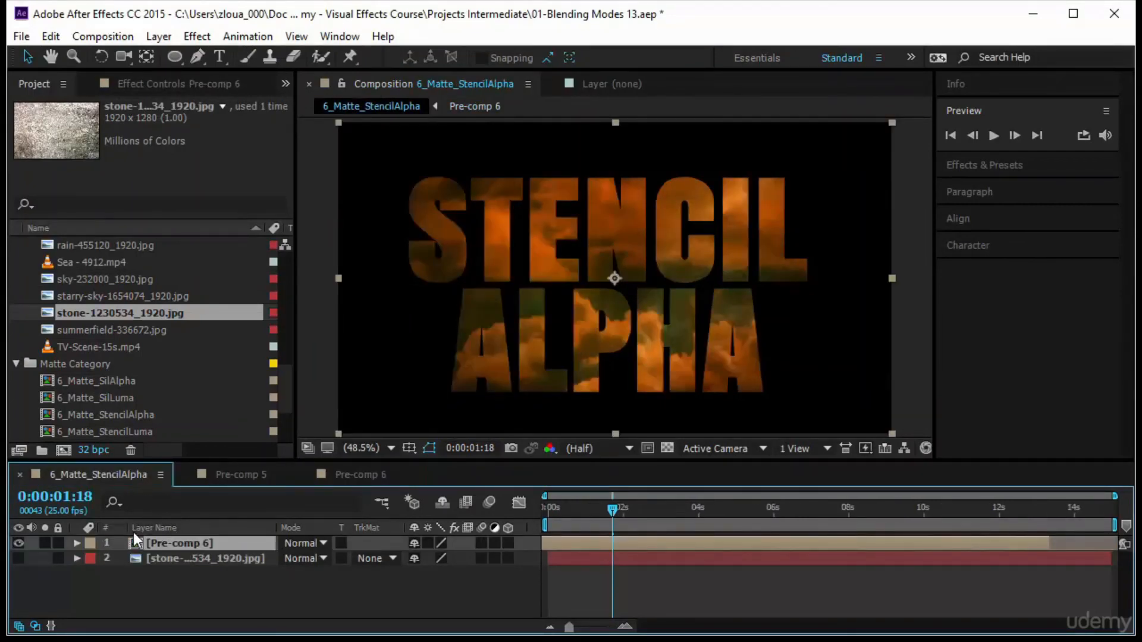
click(18, 558)
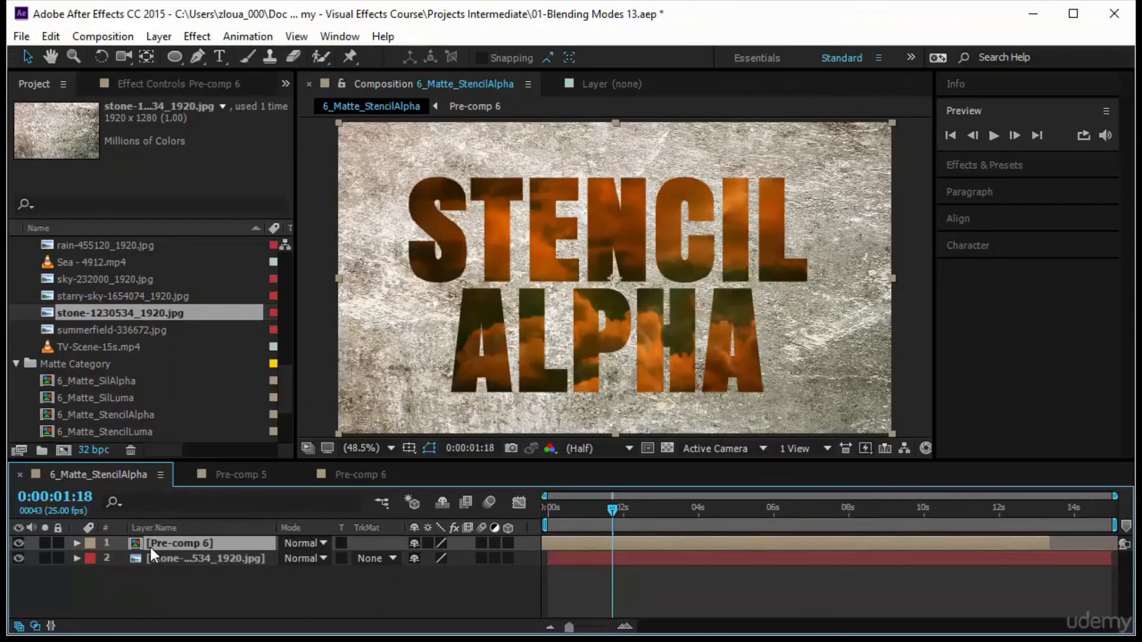
click(326, 476)
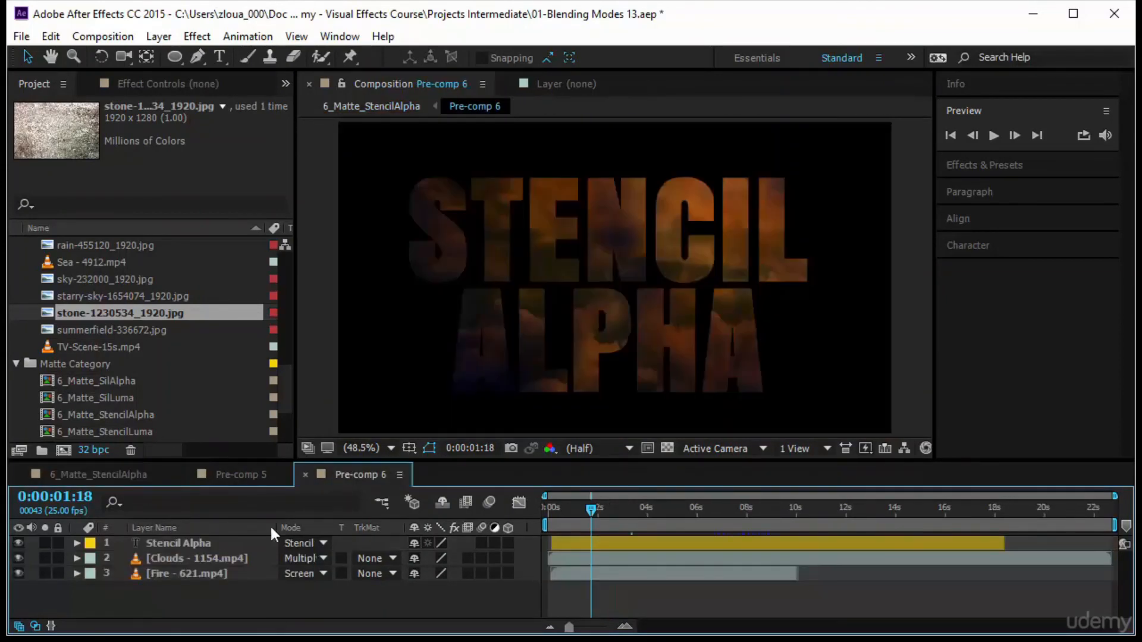
click(199, 543)
click(209, 562)
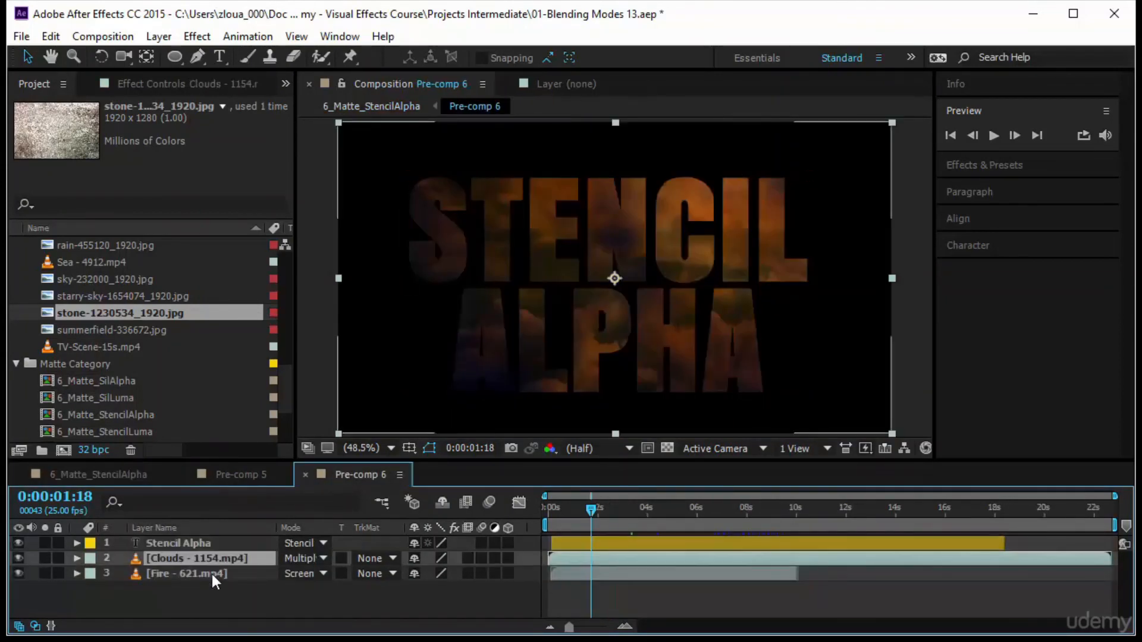
click(211, 573)
click(101, 475)
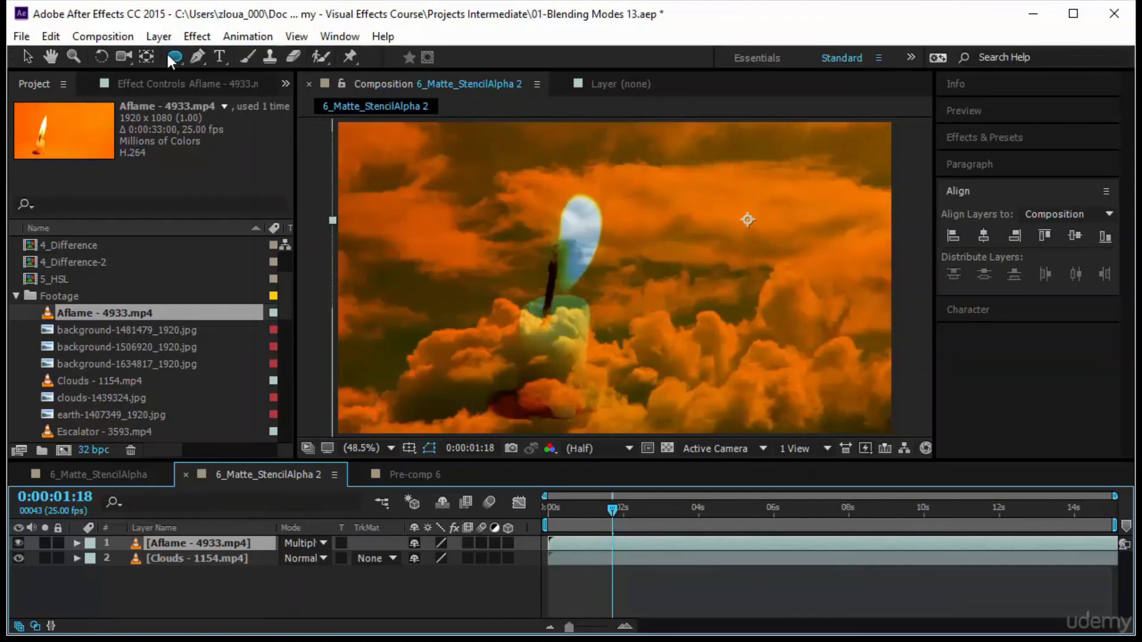
Draw a circle over the candle in 6_Matte_StencilAlpha 2 as a new shape layer, and try moving it before undoing the move
click(168, 623)
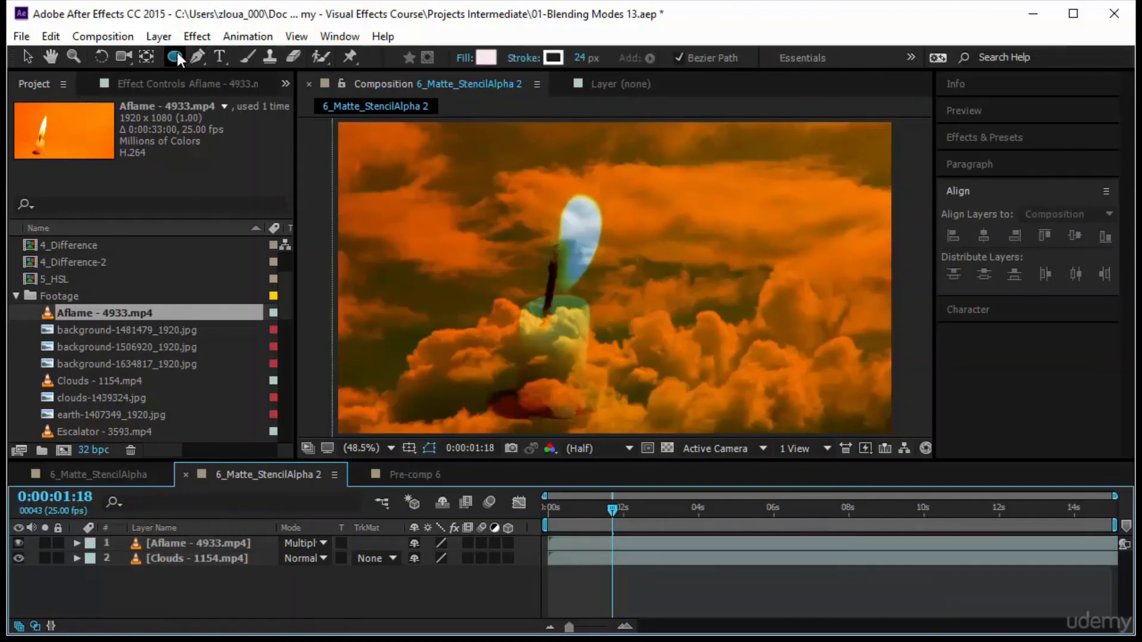
mouse_move(550, 262)
mouse_down()
mouse_move(593, 317)
mouse_move(602, 304)
mouse_move(645, 349)
mouse_move(645, 369)
mouse_up()
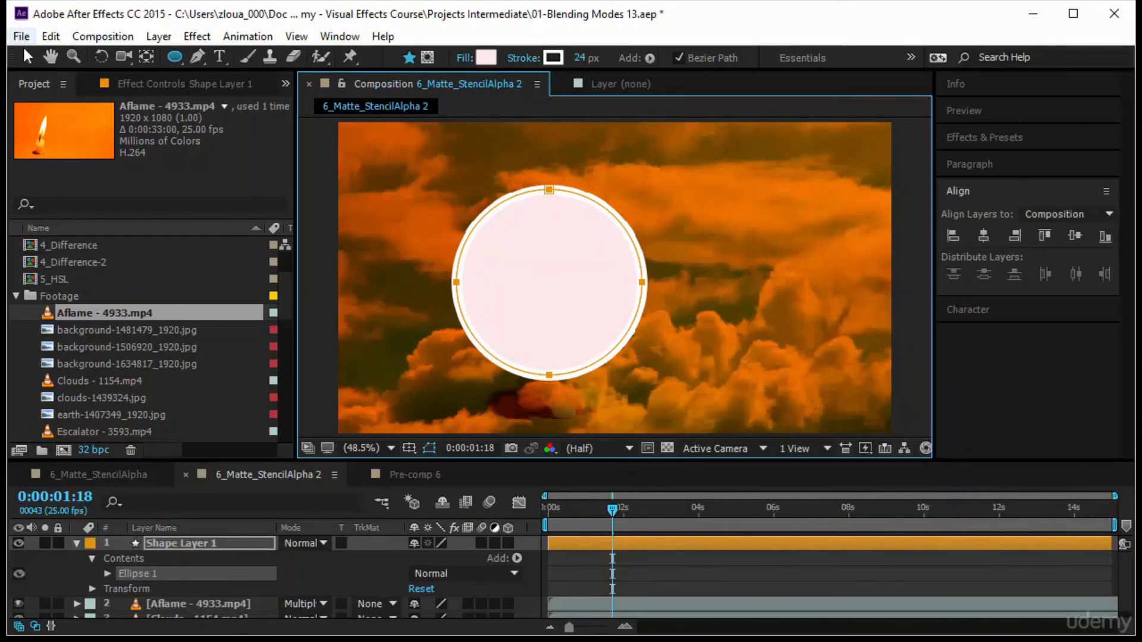
click(26, 57)
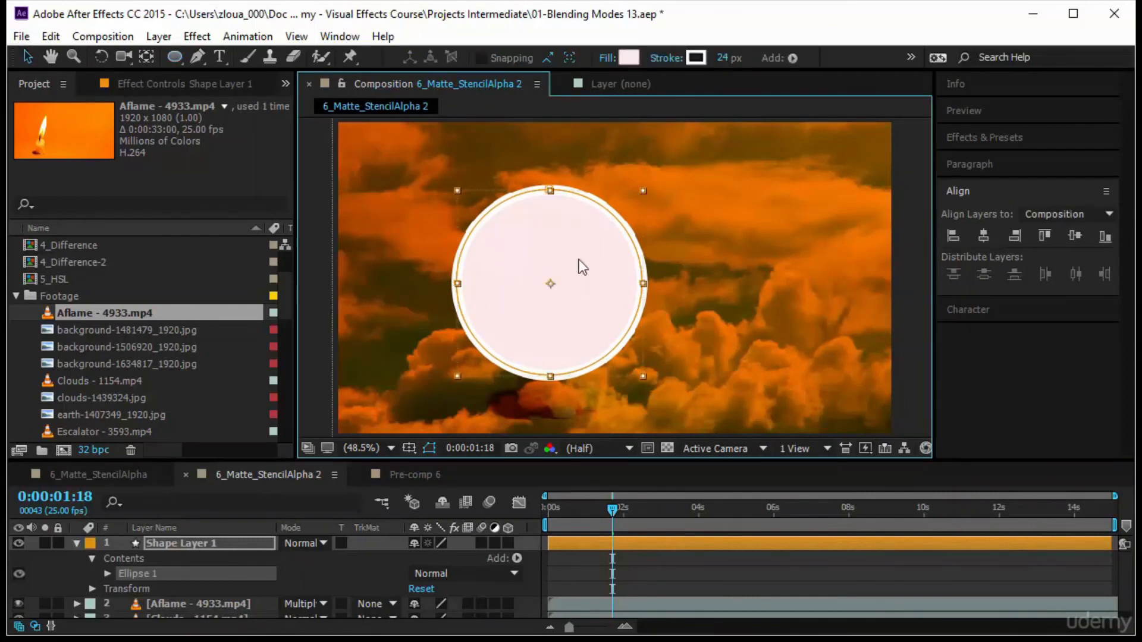
drag(526, 290, 580, 267)
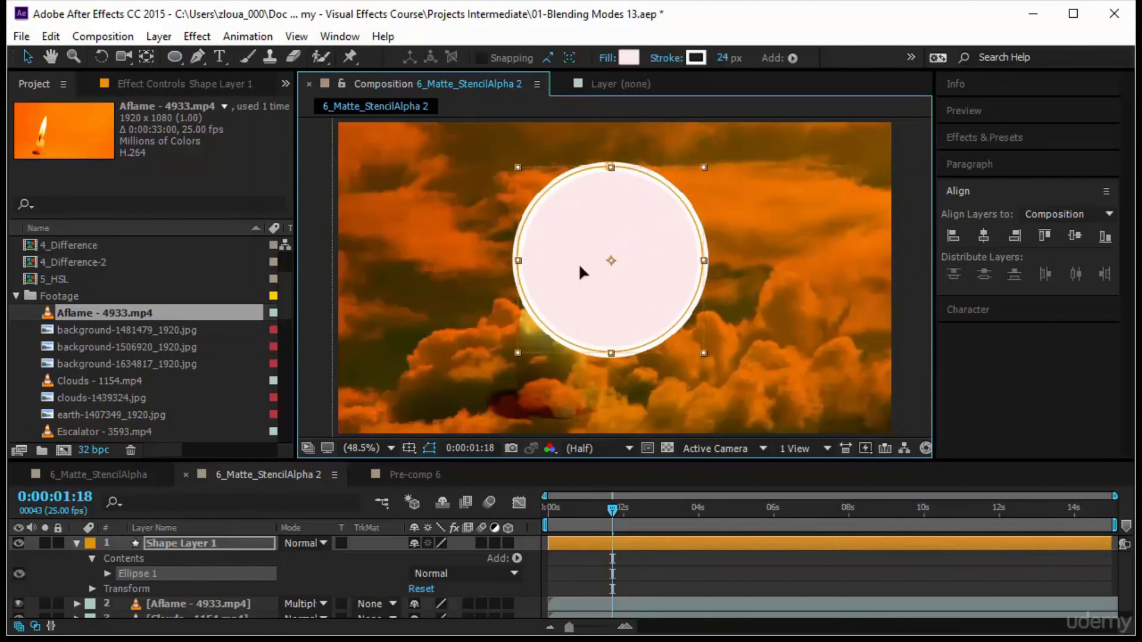
key(ctrl+z)
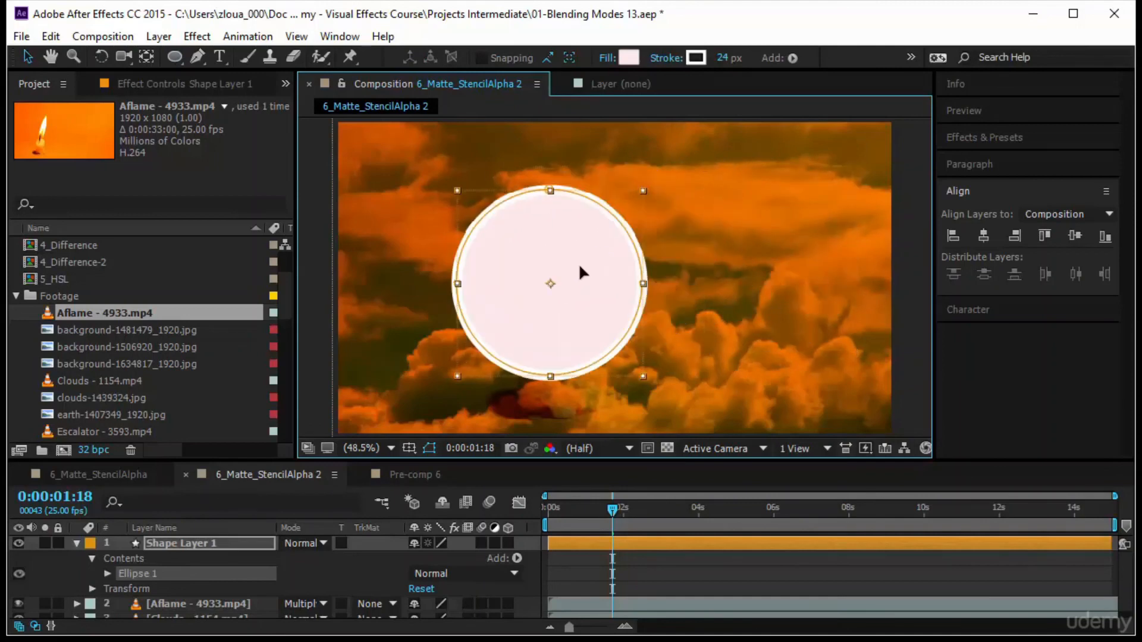
Display the Alpha channel and hide the Aflame - 4933.mp4 and Clouds - 1154.mp4 layers to inspect the circle's alpha
click(324, 542)
click(851, 185)
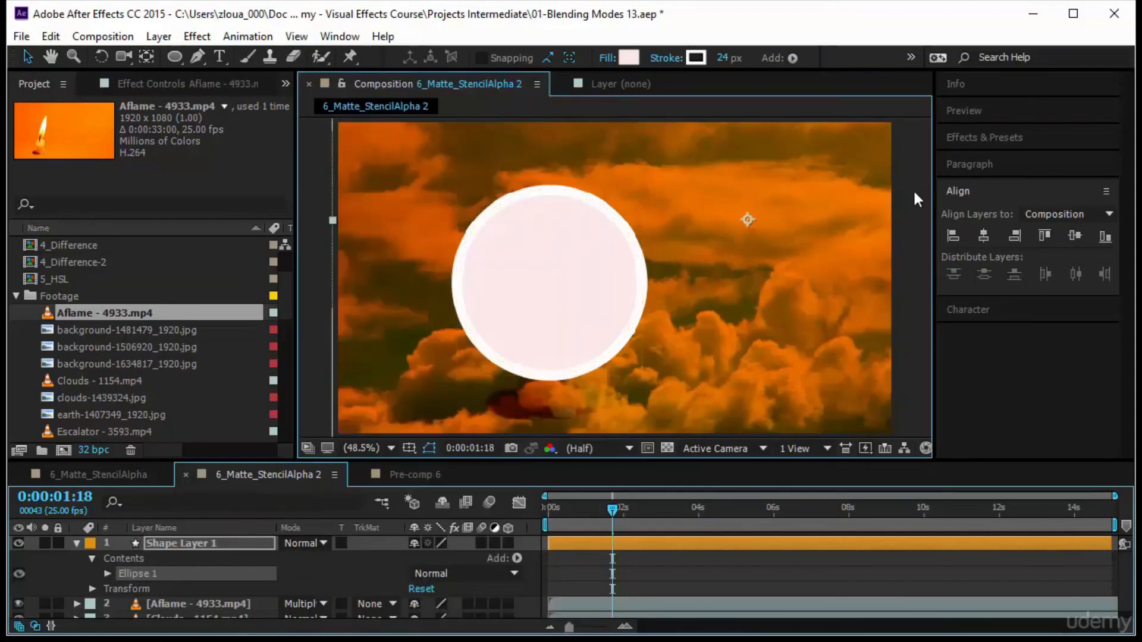
click(548, 447)
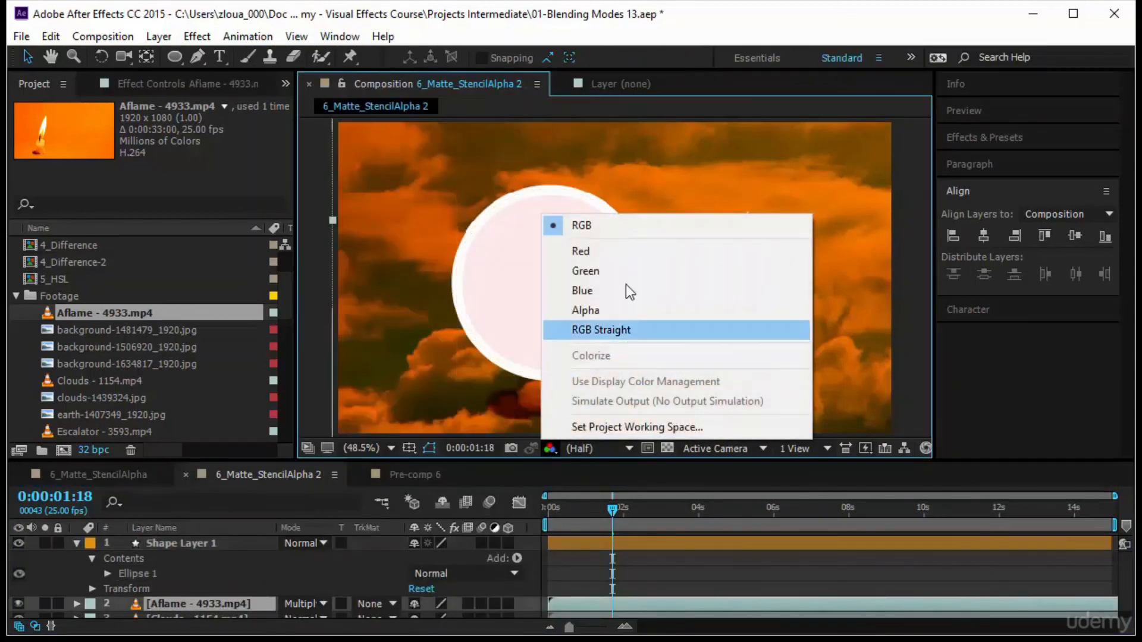
click(623, 308)
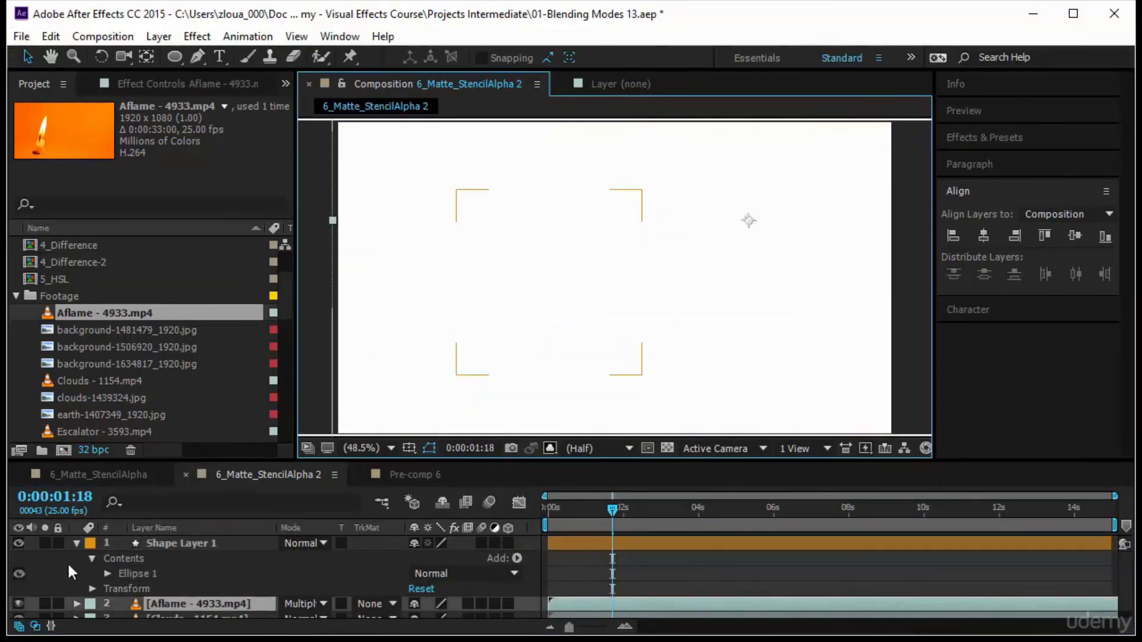
click(20, 601)
scroll(31, 602, down, 1)
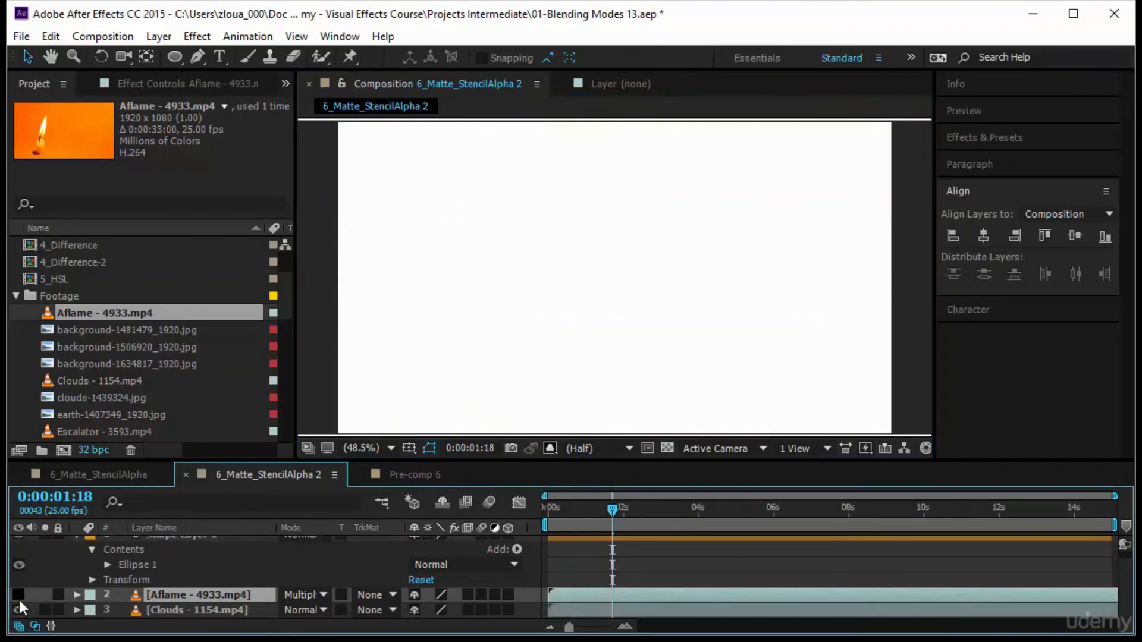
click(19, 610)
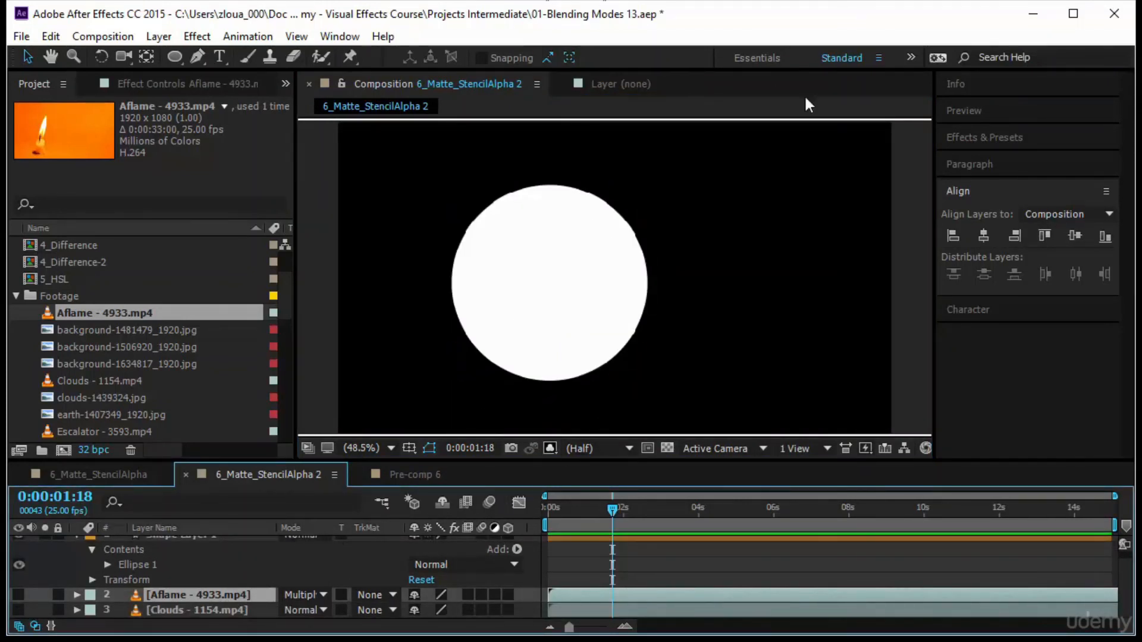
click(579, 373)
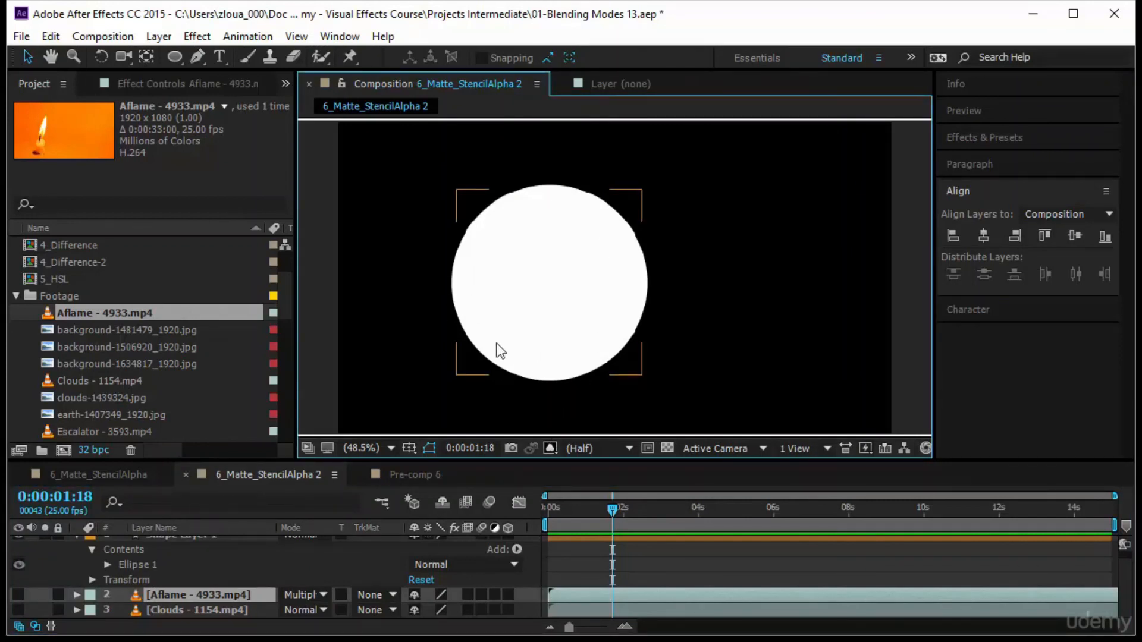
Switch the channel display back to RGB and show the Aflame - 4933.mp4 and Clouds - 1154.mp4 layers again
click(548, 450)
click(627, 228)
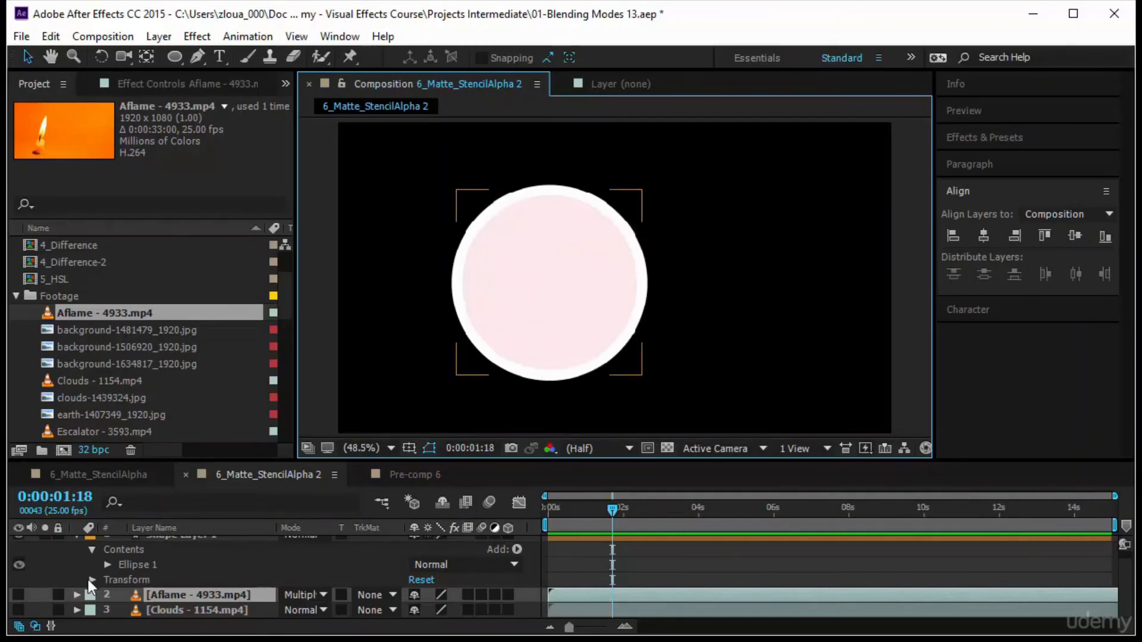
click(18, 595)
click(18, 609)
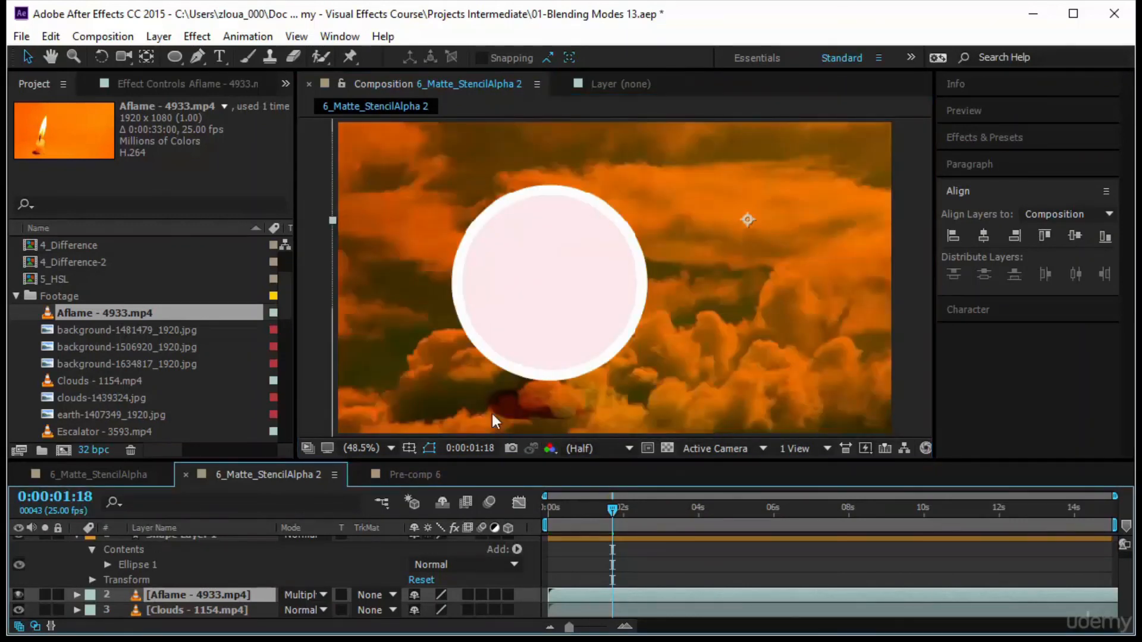
Set the blending mode of Shape Layer 1 to Stencil Alpha and deselect the layer
scroll(348, 552, up, 1)
click(323, 542)
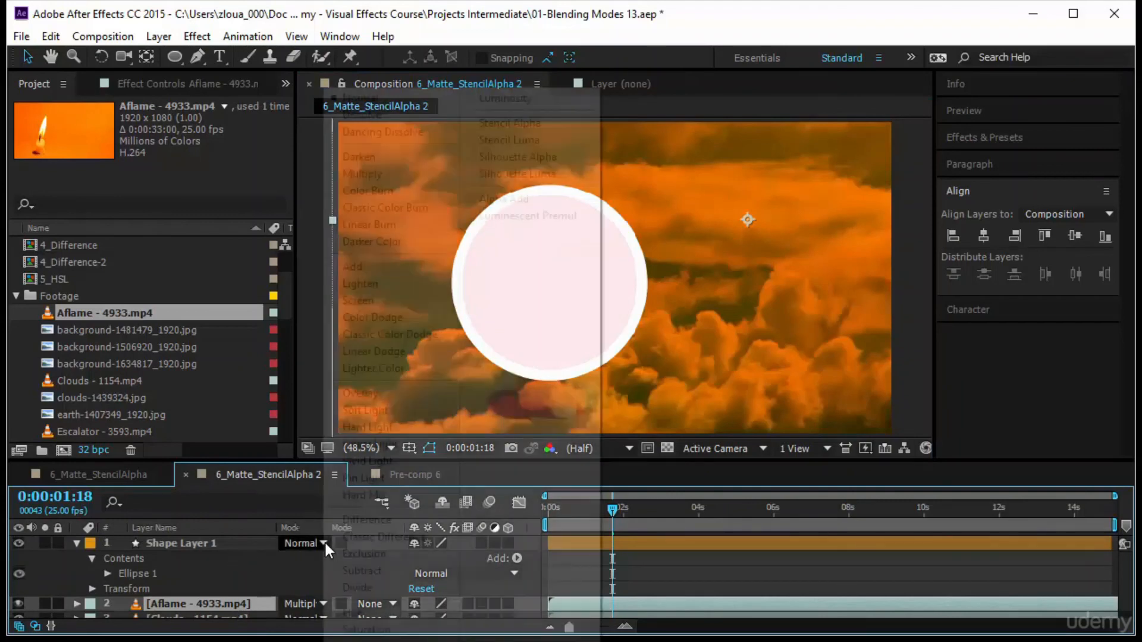
click(515, 119)
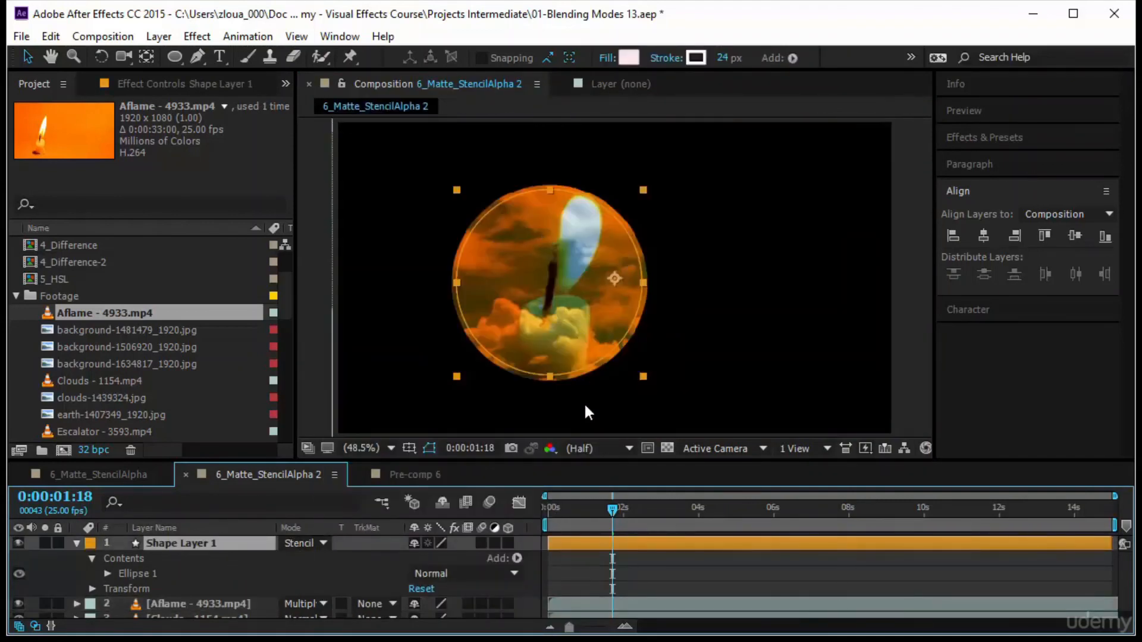
click(916, 321)
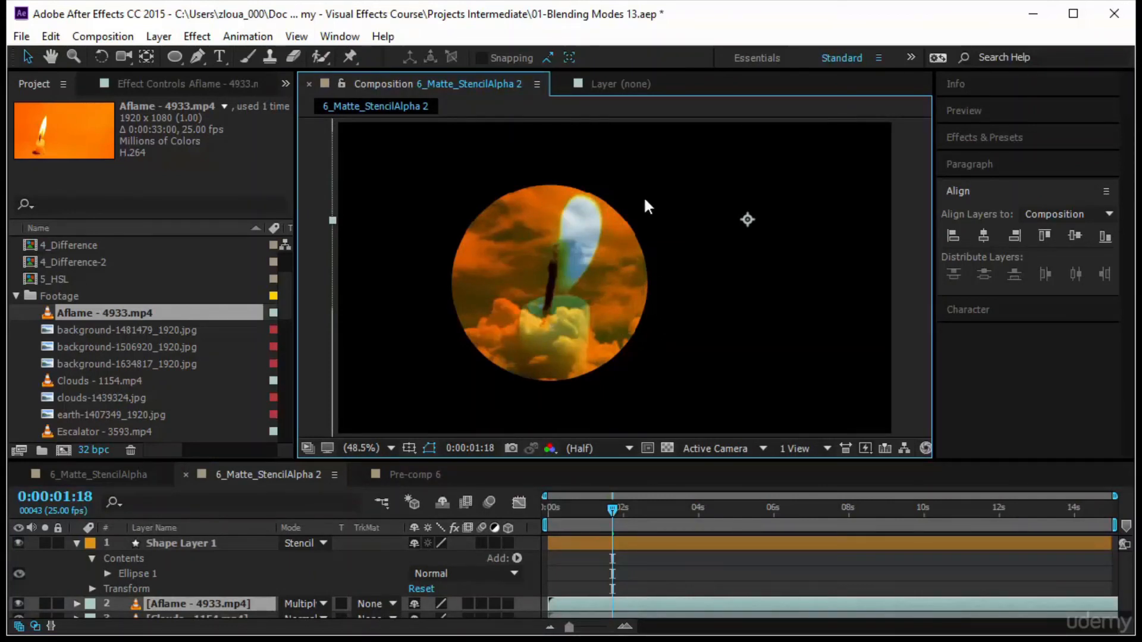
Search the effects for "radial blur" and apply CC Radial Blur to Shape Layer 1
click(985, 137)
click(1003, 160)
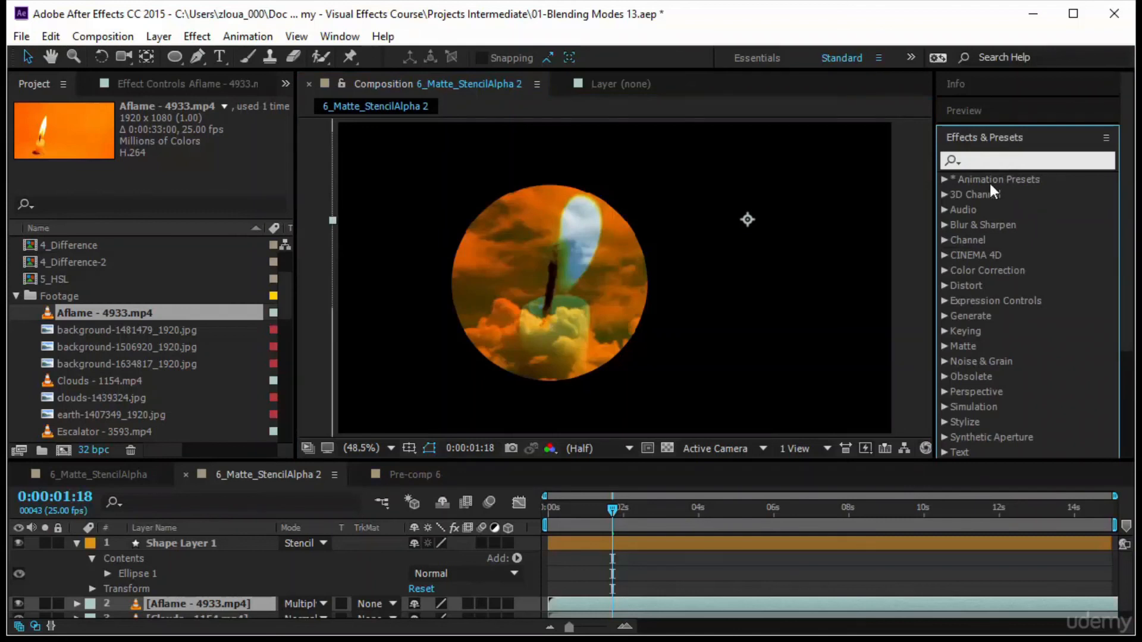
text(radial)
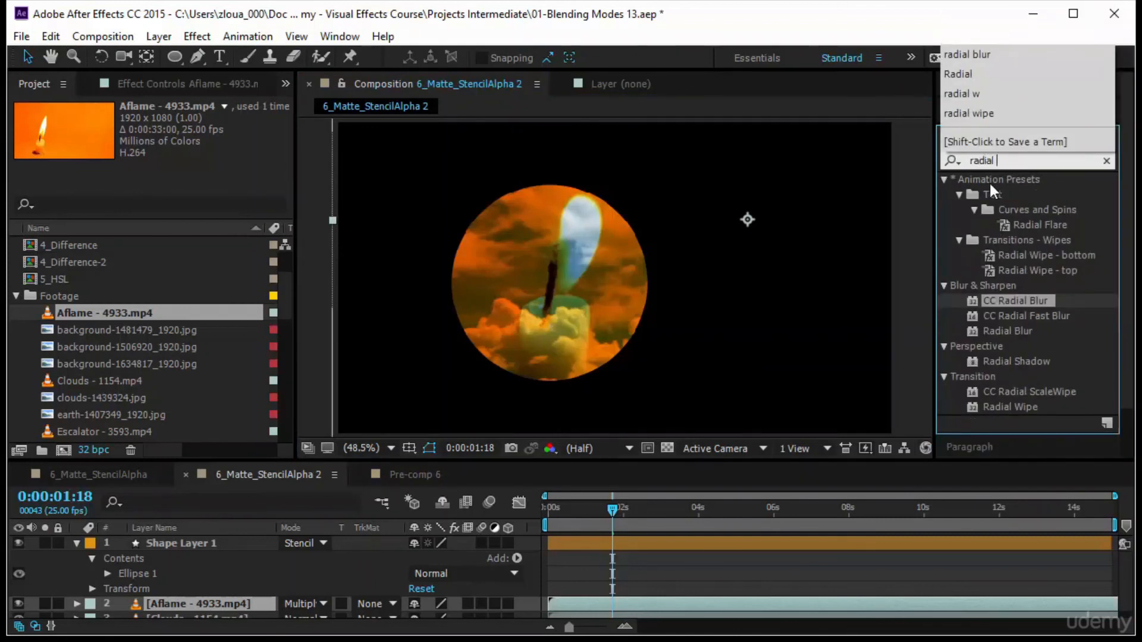
text( blur)
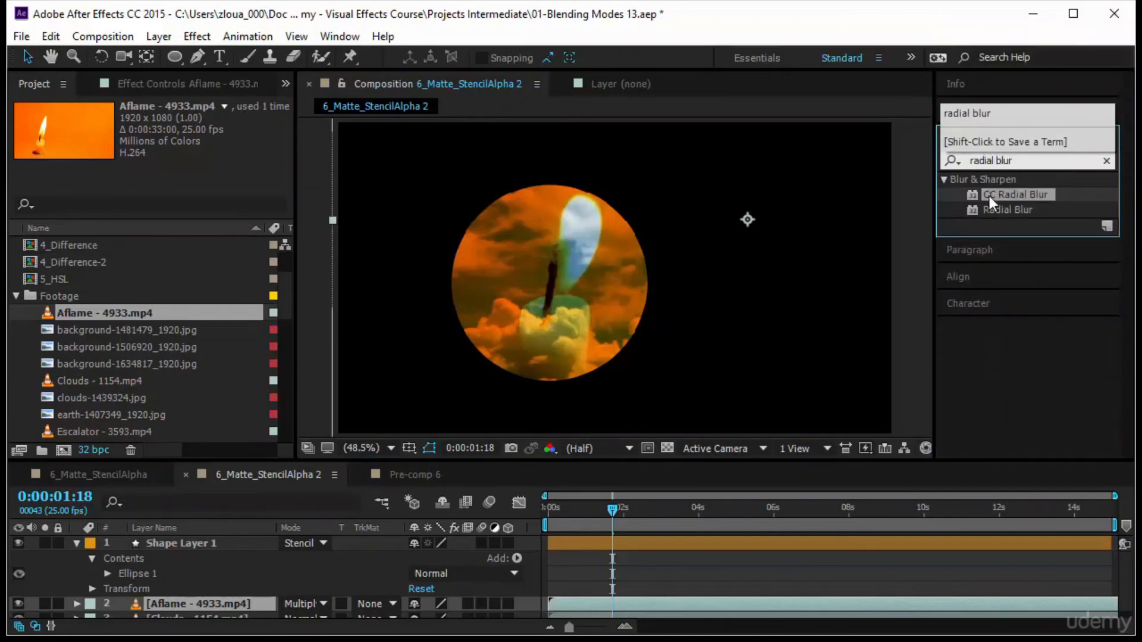
click(1035, 195)
drag(1030, 197, 232, 544)
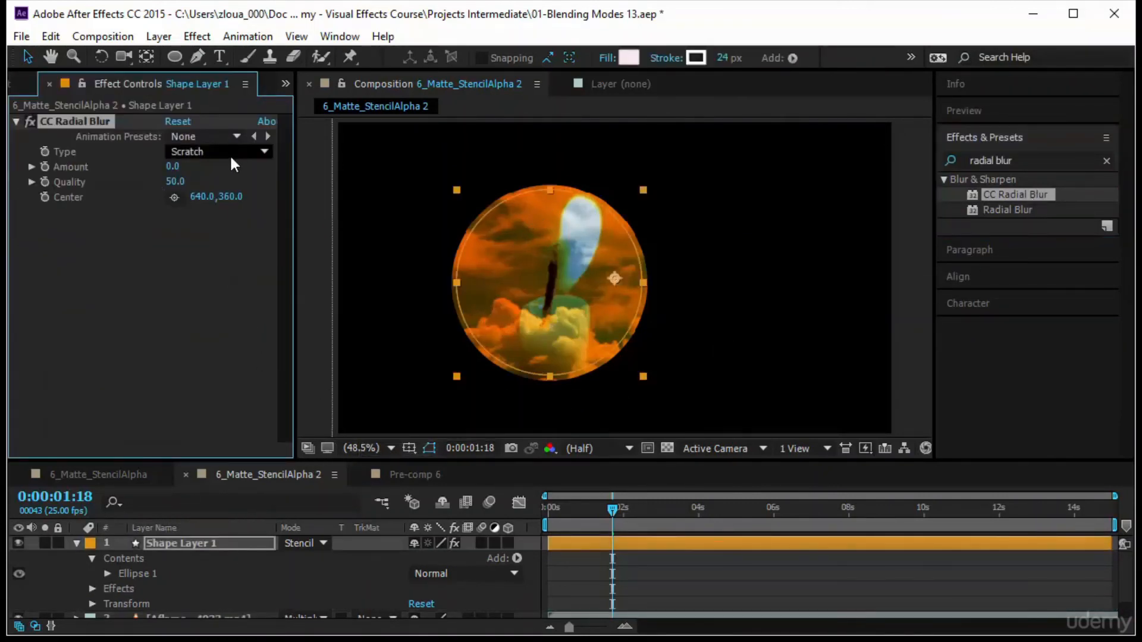
Set CC Radial Blur to Centered Zoom with an Amount of 40, and set the circle's stroke width to 54 px
click(230, 152)
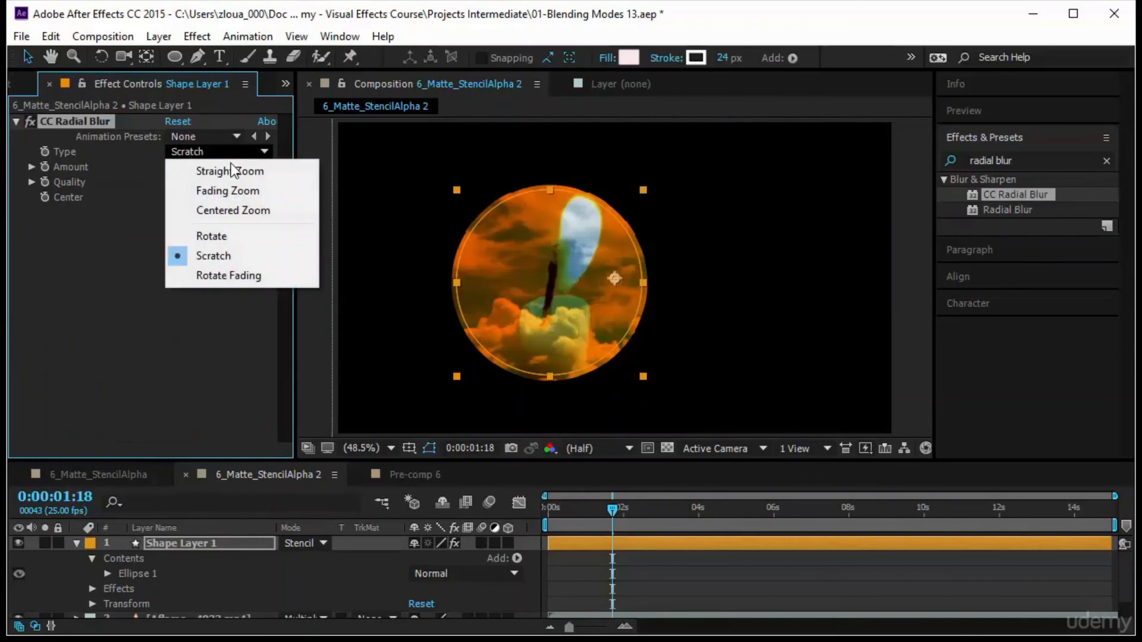
click(247, 210)
drag(721, 57, 753, 62)
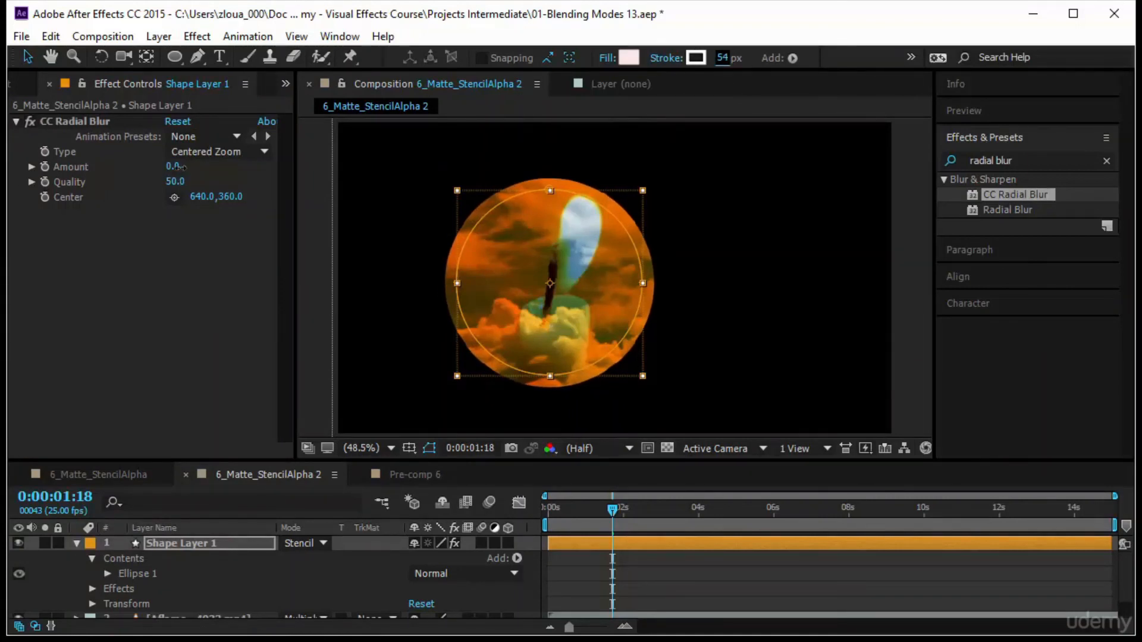
drag(177, 167, 216, 169)
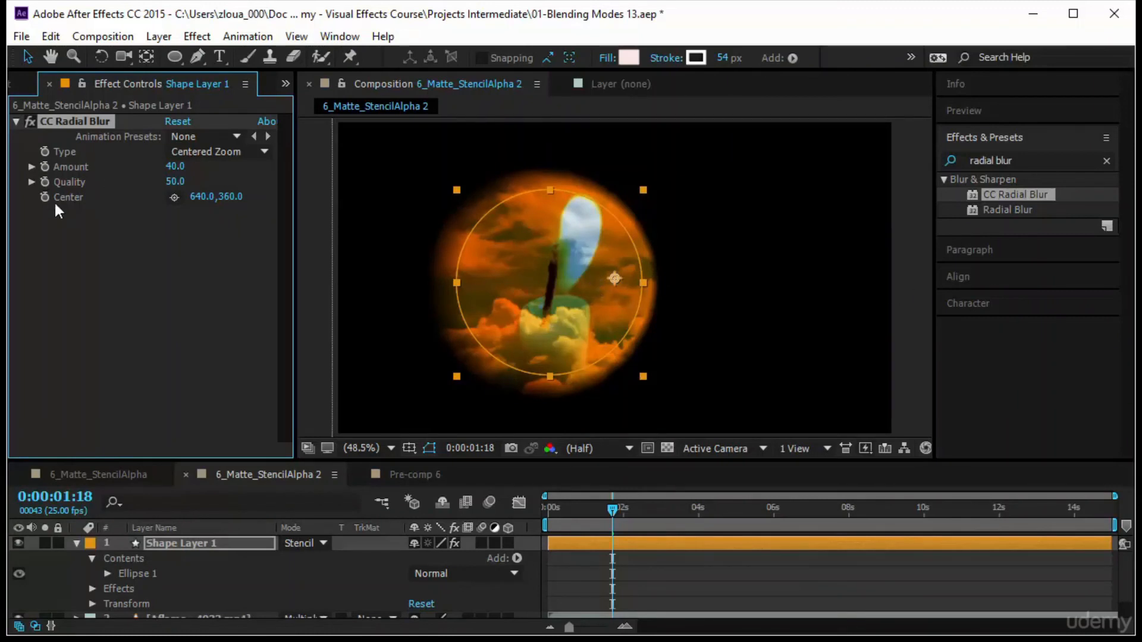
Place the CC Radial Blur center in the middle of the circle, at about 491, 371, and deselect the layer
click(175, 197)
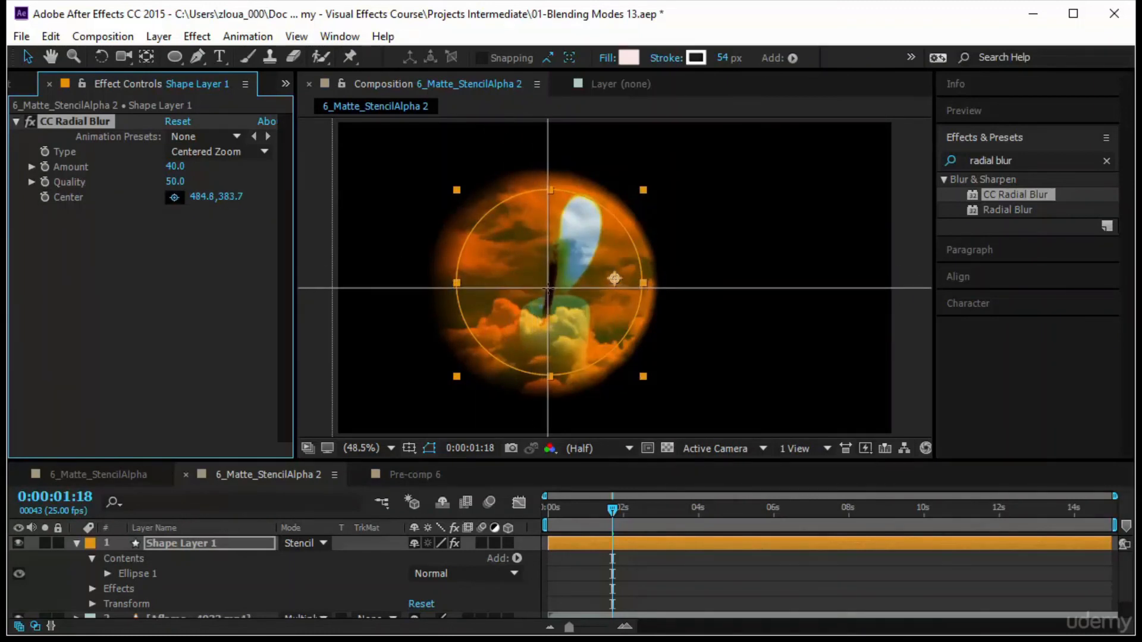
click(551, 283)
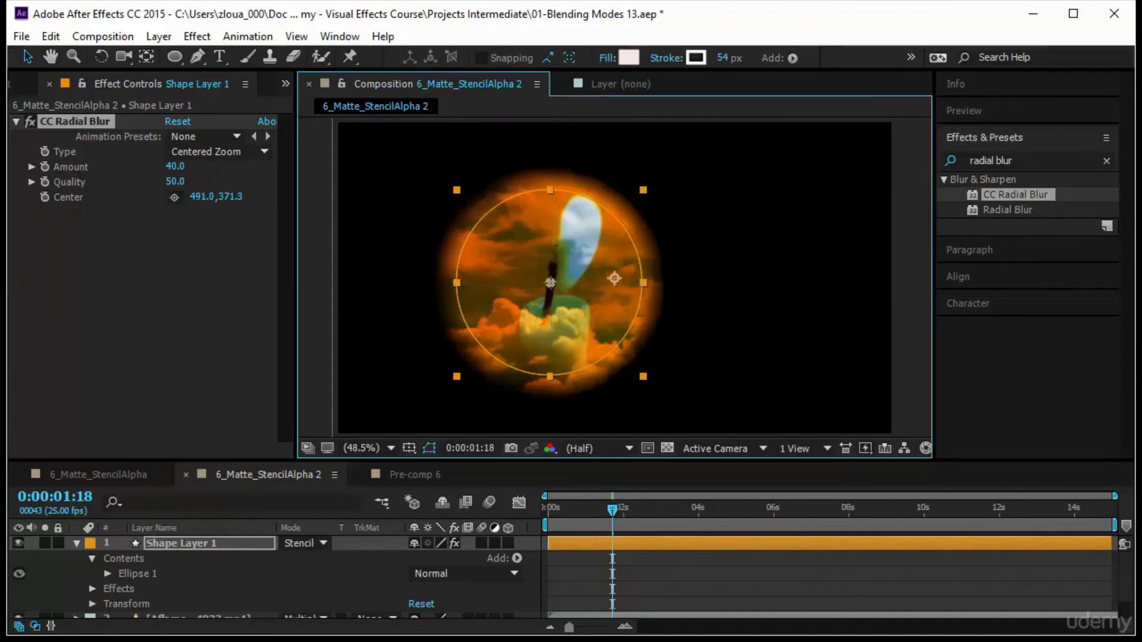
click(307, 264)
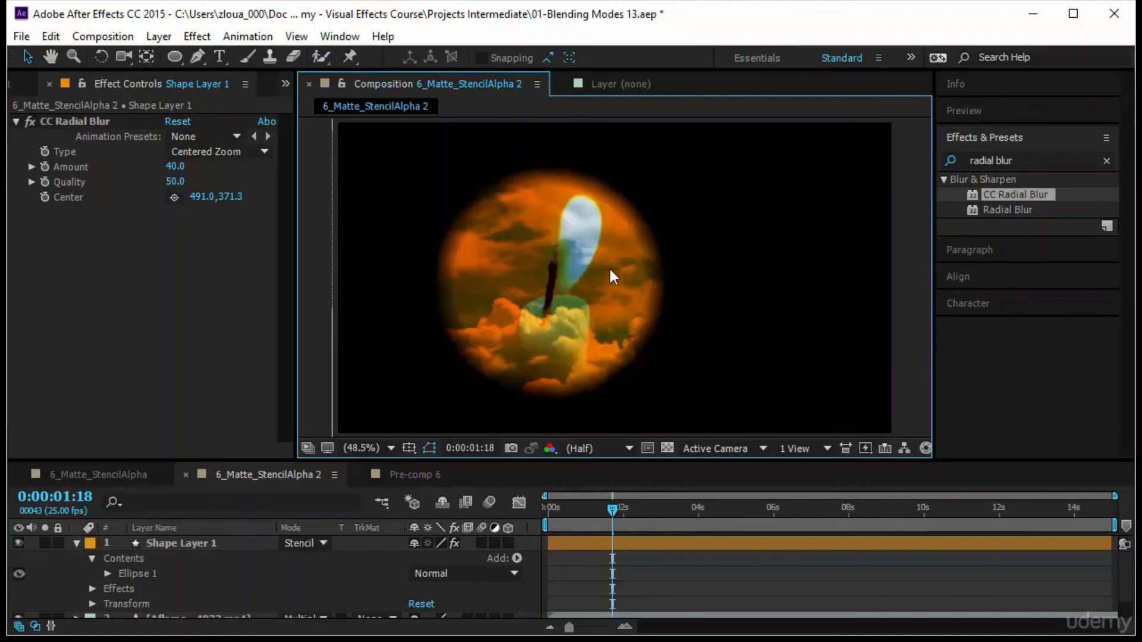